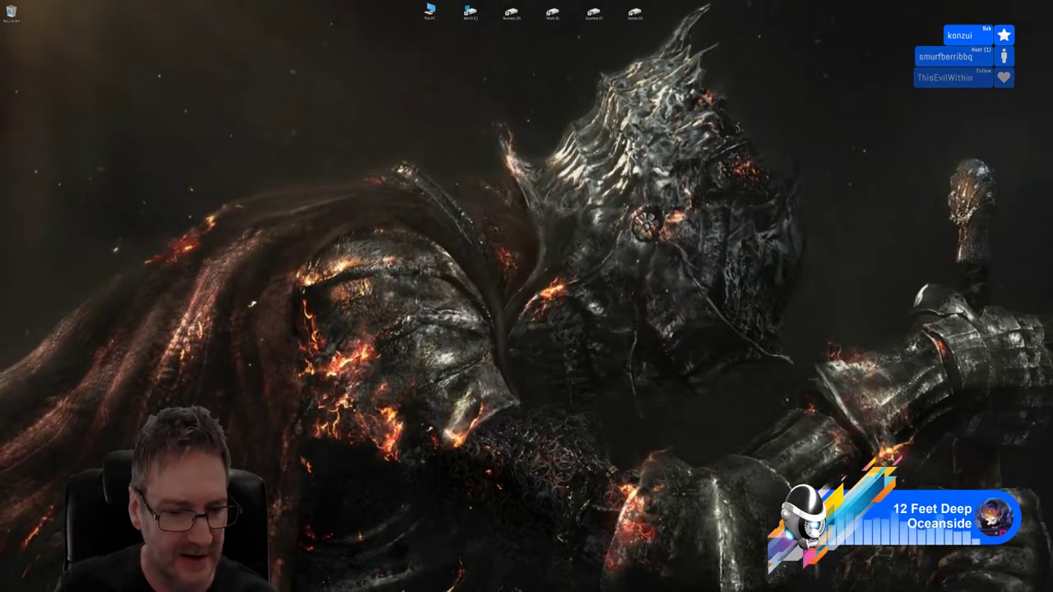
Bring the 3ds Max gazebo scene back up full screen with Alt+Tab
{"action": "key", "text": "alt+Tab"}
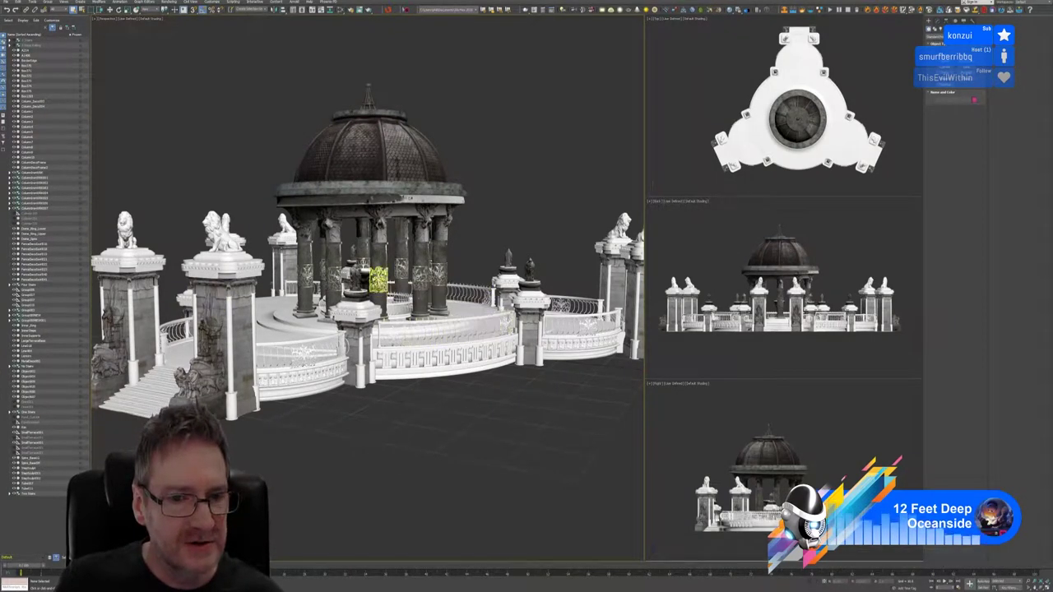
Frame the column's ornament band, orbit and zoom around it, then minimise 3ds Max to the desktop
{"action": "left_click", "coordinate": [377, 279]}
{"action": "key", "text": "z"}
{"action": "middle_click_drag", "start_coordinate": [386, 271], "coordinate": [403, 260], "text": "alt"}
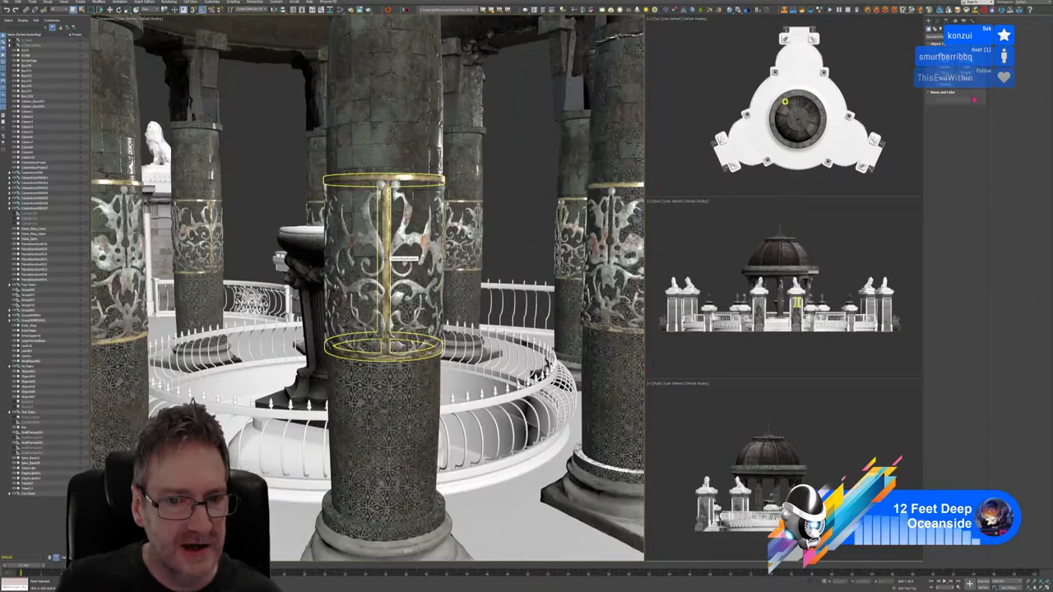
{"action": "scroll", "coordinate": [385, 257], "scroll_direction": "up", "scroll_amount": 5}
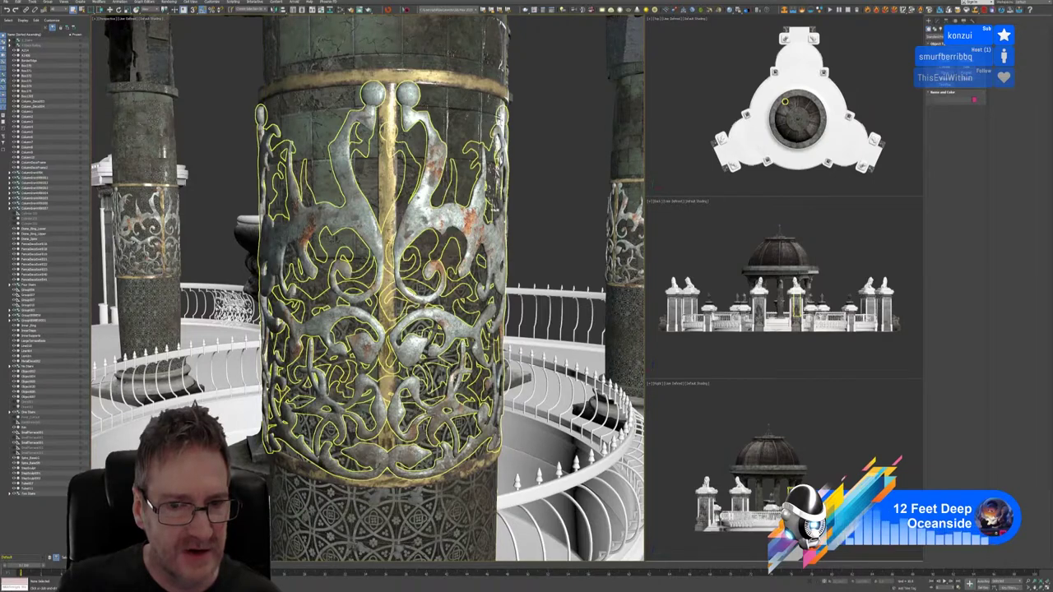
{"action": "scroll", "coordinate": [384, 255], "scroll_direction": "down", "scroll_amount": 3}
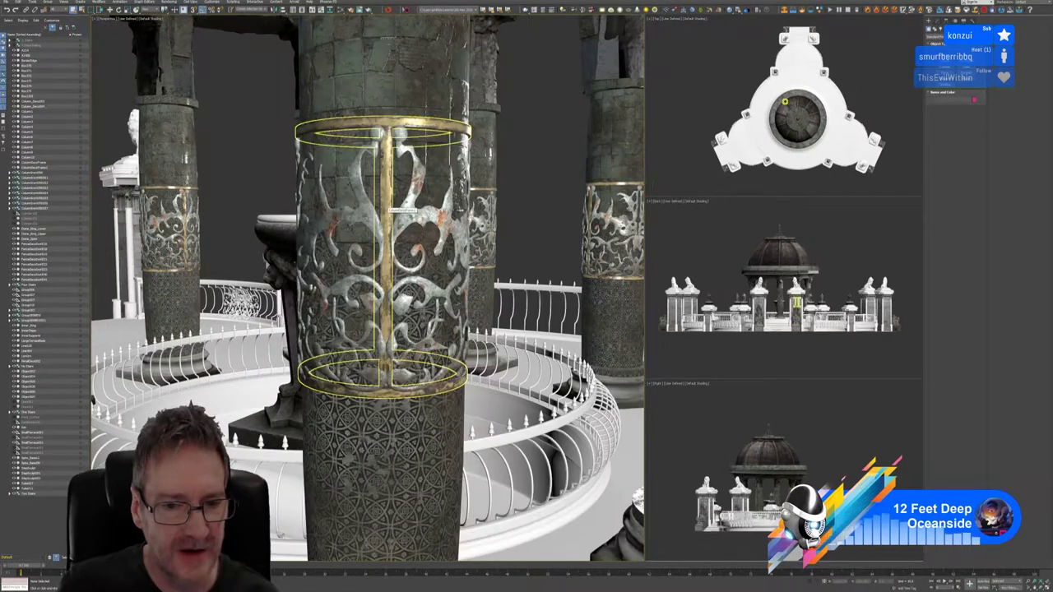
{"action": "scroll", "coordinate": [384, 255], "scroll_direction": "down", "scroll_amount": 2}
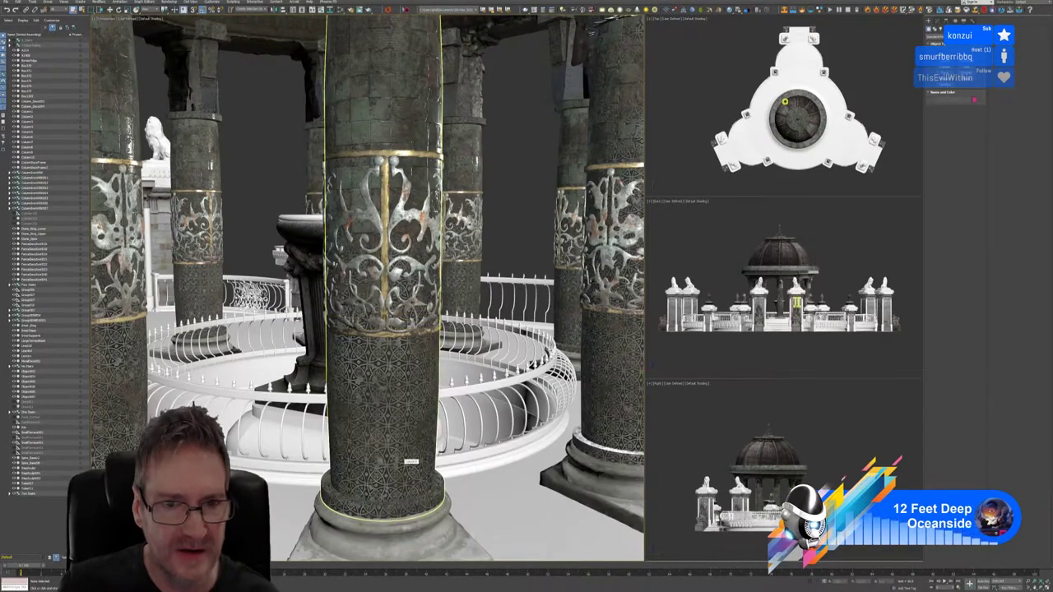
{"action": "scroll", "coordinate": [409, 461], "scroll_direction": "down", "scroll_amount": 2}
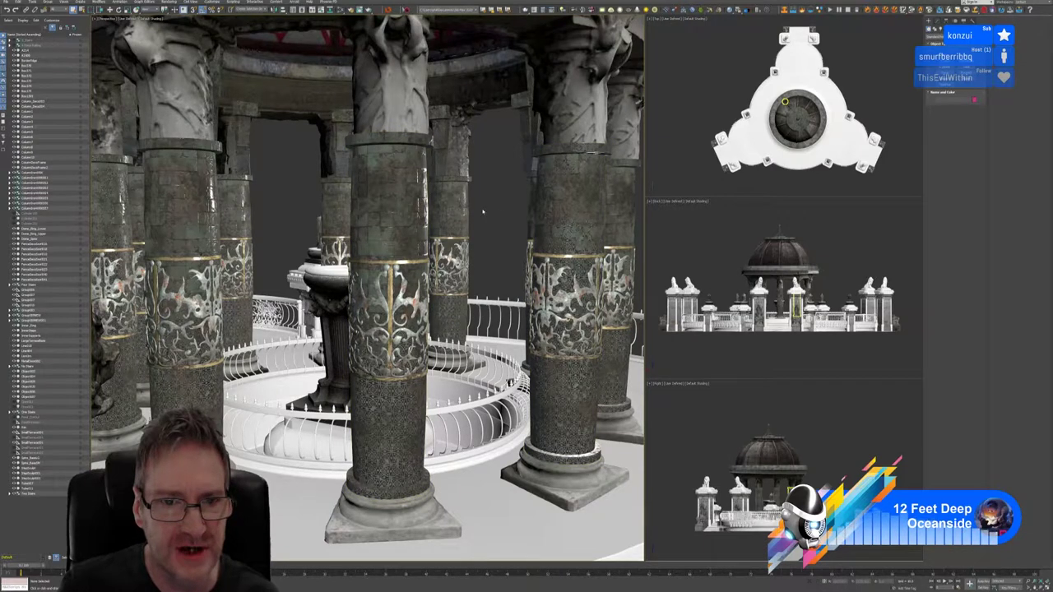
{"action": "middle_click_drag", "start_coordinate": [483, 208], "coordinate": [468, 202], "text": "alt"}
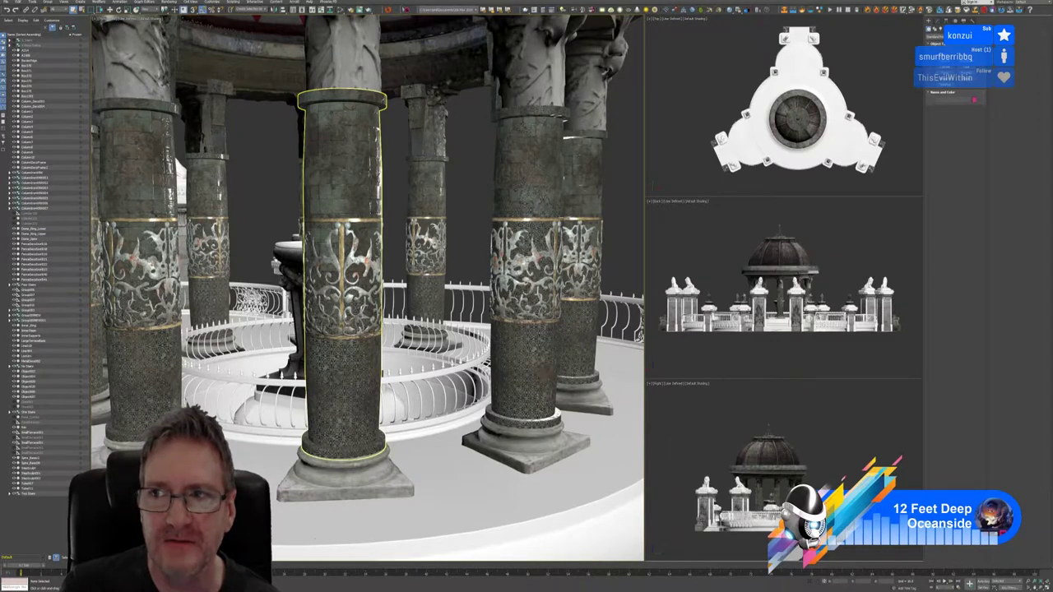
{"action": "key", "text": "super+d"}
Bring up the Start menu app list, then dismiss it back to the desktop
{"action": "key", "text": "super"}
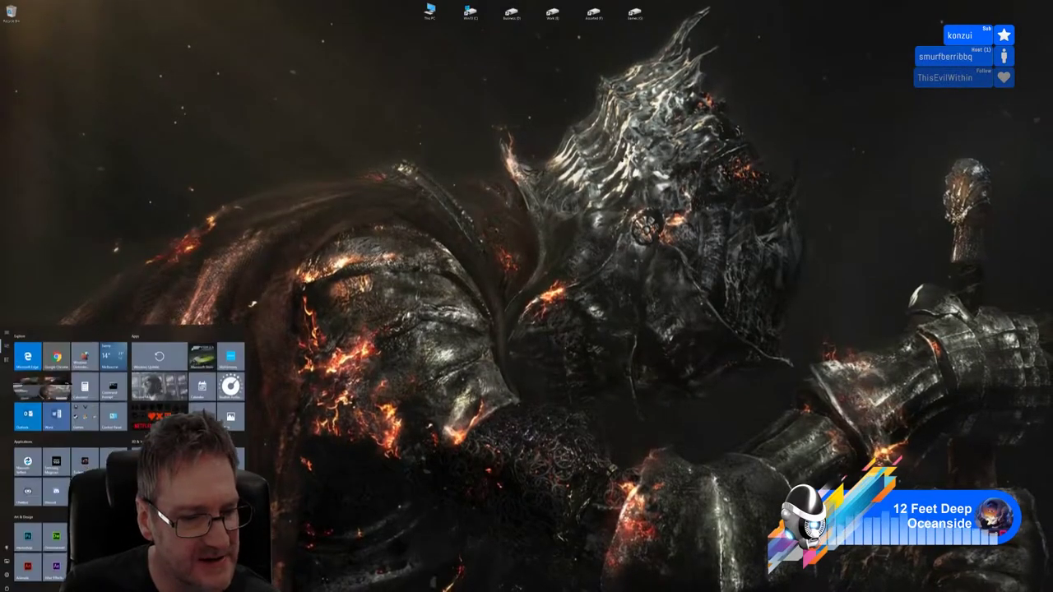
{"action": "key", "text": "Escape"}
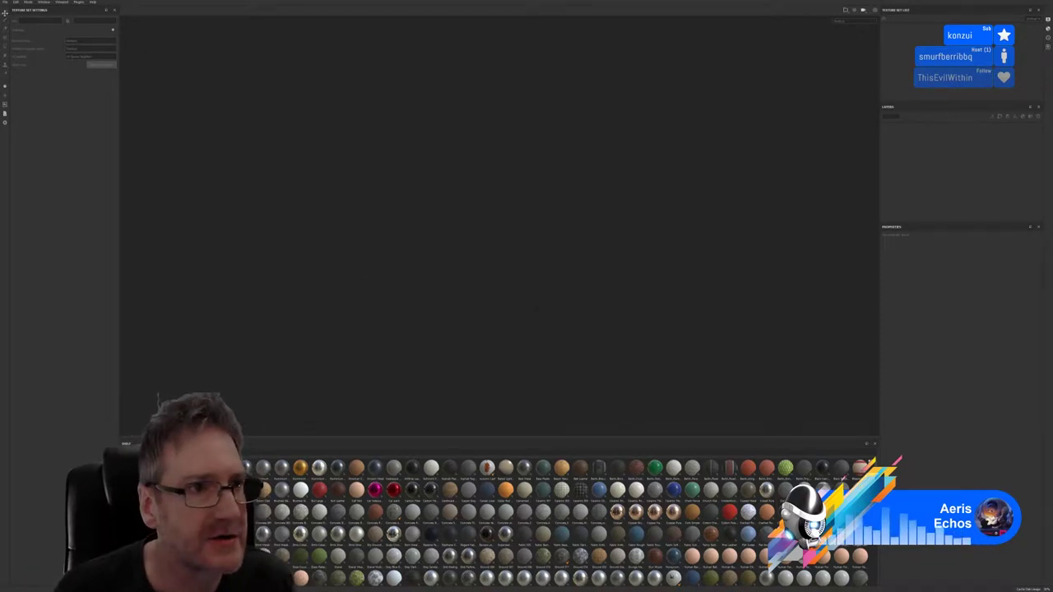
Open the Column1 .spp project from SendToSubstance/Column1 and dismiss the info message after loading
{"action": "left_click", "coordinate": [5, 3]}
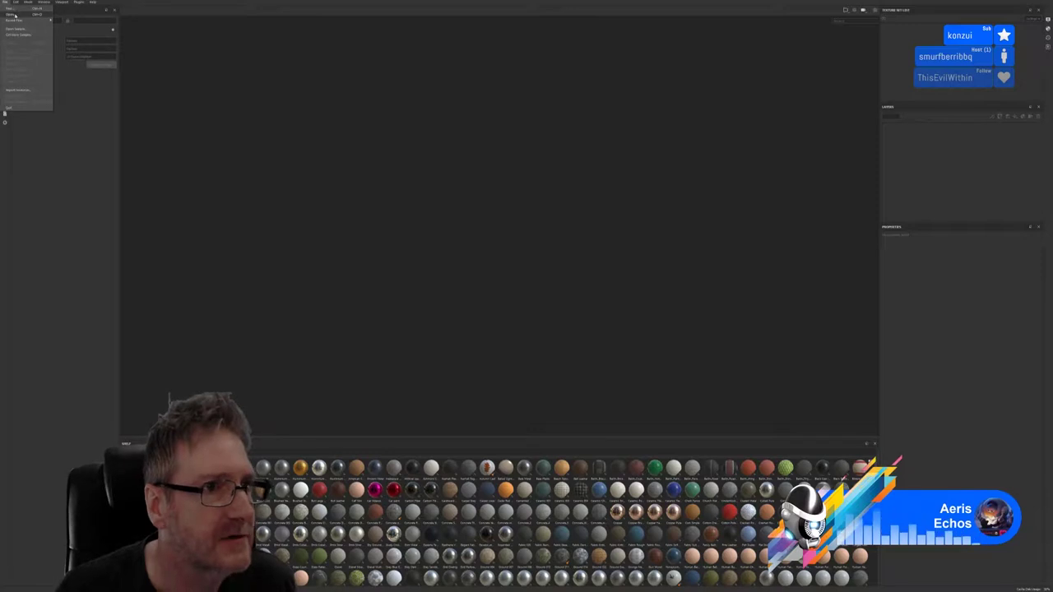
{"action": "left_click", "coordinate": [14, 15]}
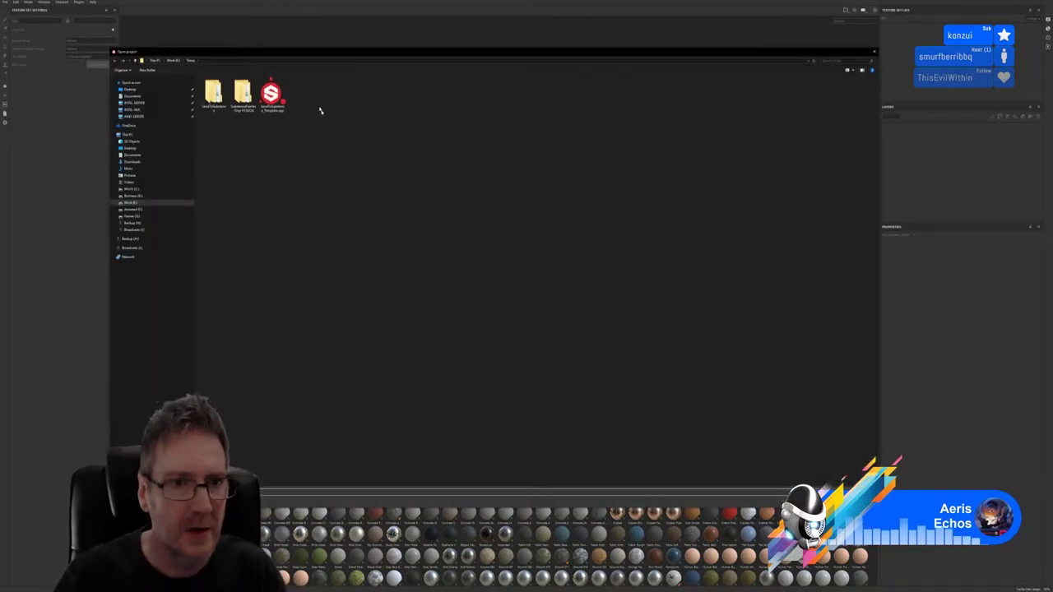
{"action": "double_click", "coordinate": [213, 93]}
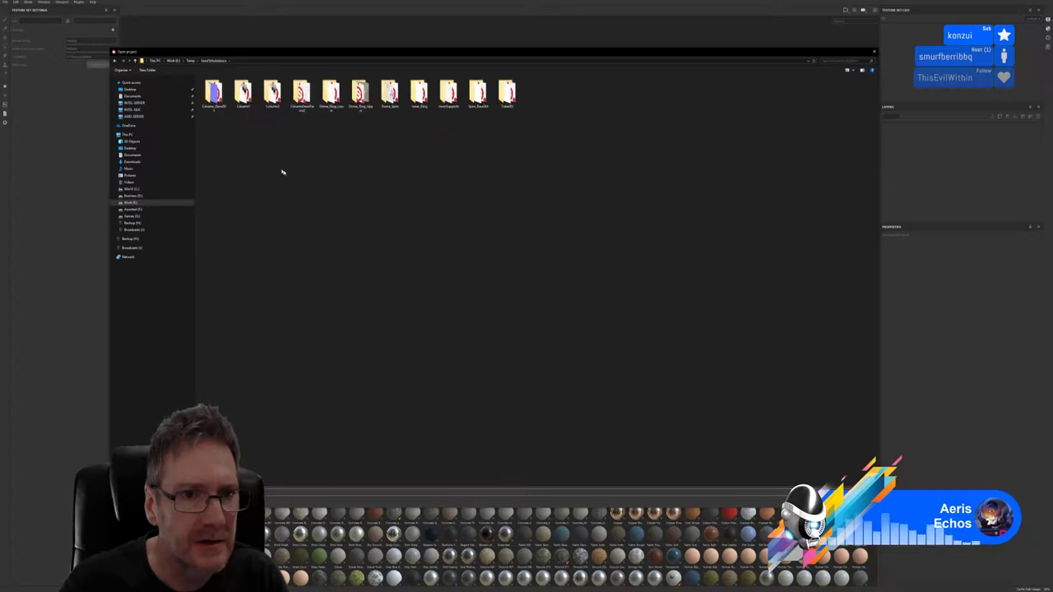
{"action": "double_click", "coordinate": [243, 95]}
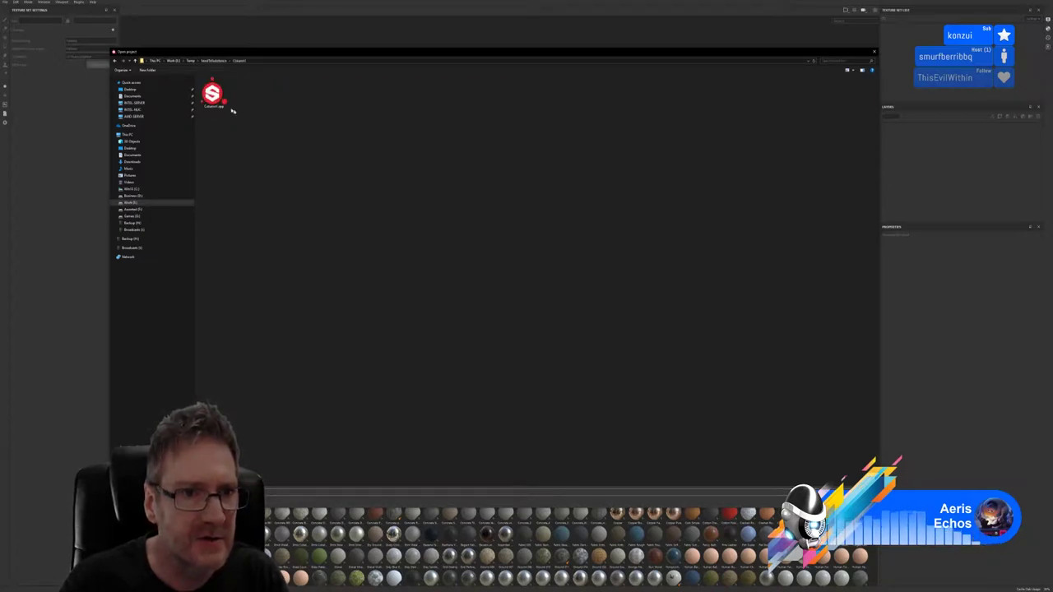
{"action": "double_click", "coordinate": [213, 95]}
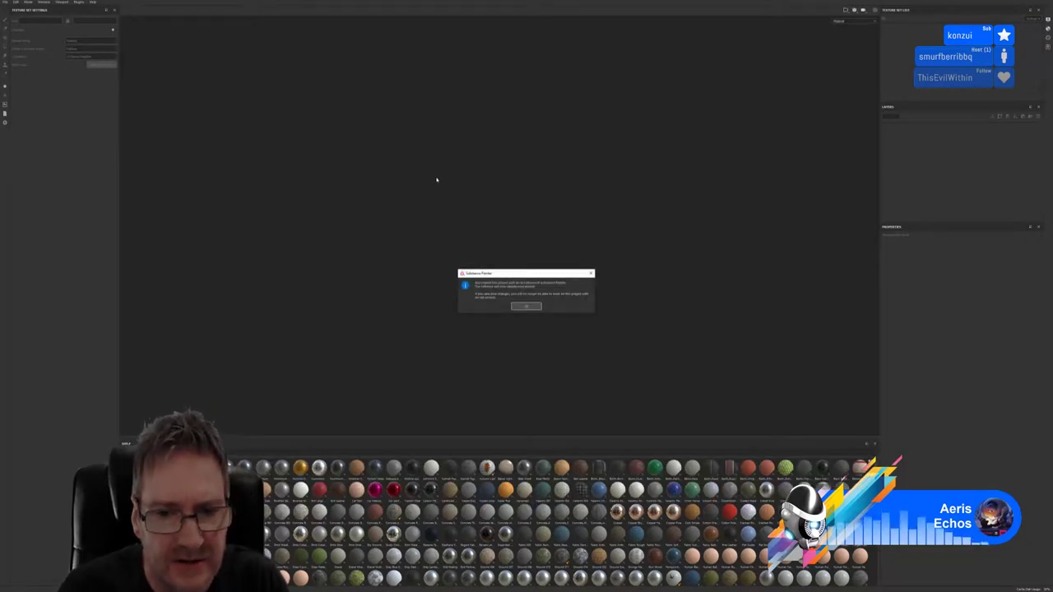
{"action": "left_click", "coordinate": [529, 306]}
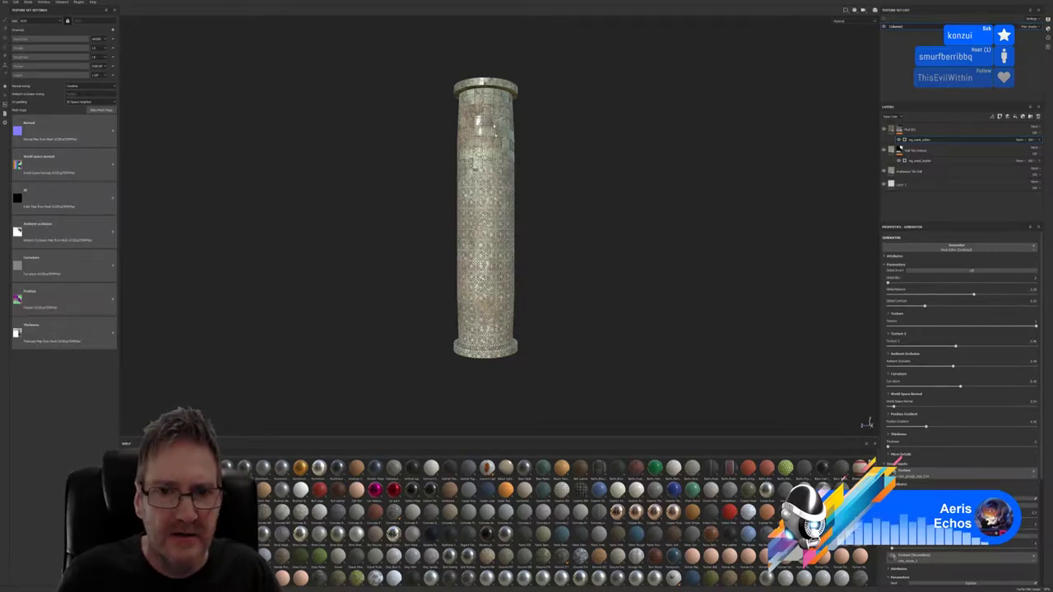
{"action": "scroll", "coordinate": [485, 255], "scroll_direction": "up", "scroll_amount": 3}
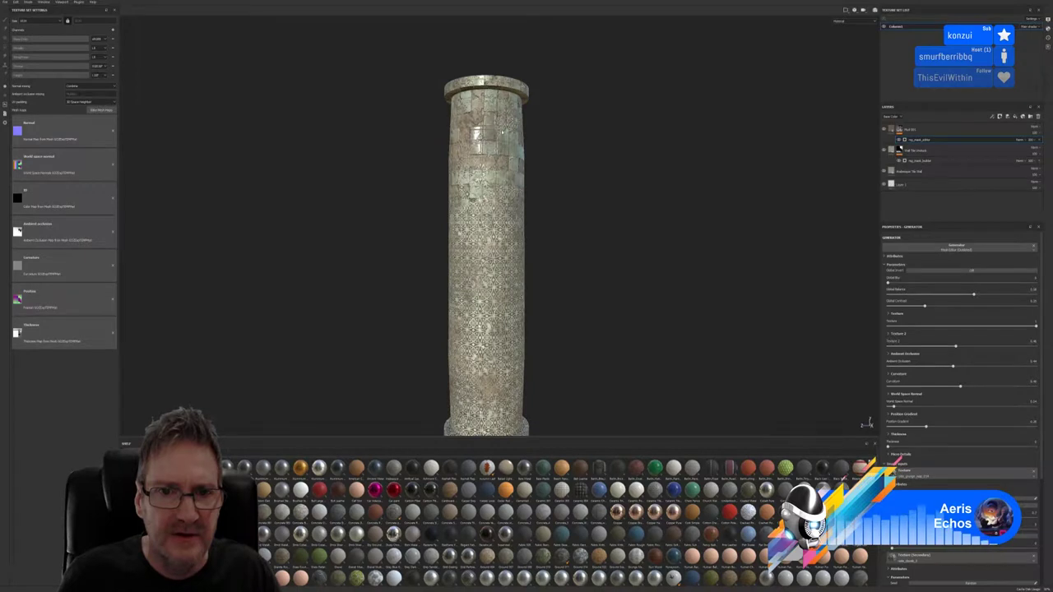
{"action": "scroll", "coordinate": [501, 131], "scroll_direction": "up", "scroll_amount": 2}
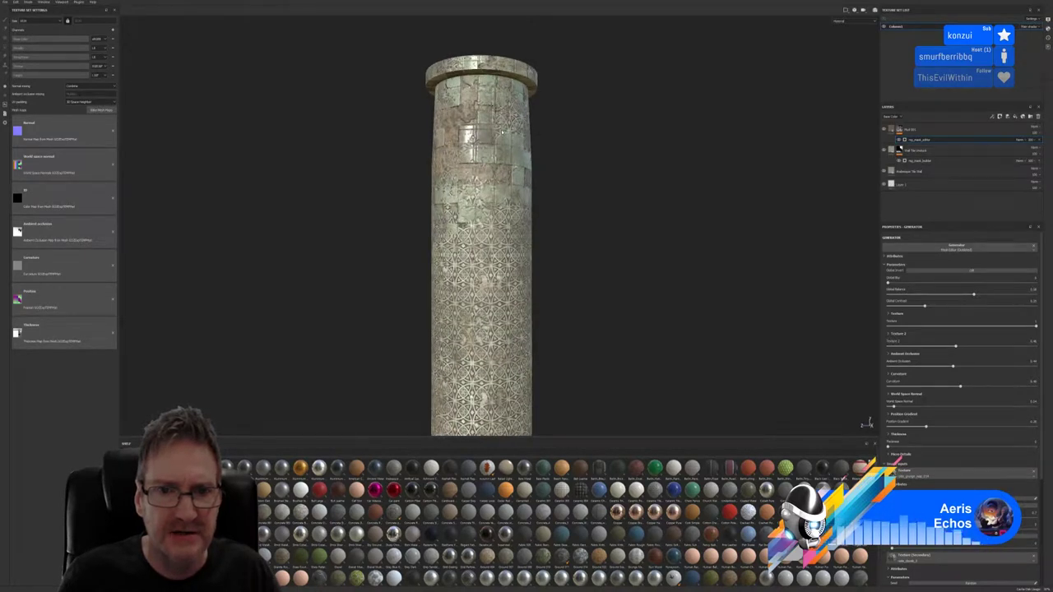
{"action": "scroll", "coordinate": [501, 132], "scroll_direction": "down", "scroll_amount": 3}
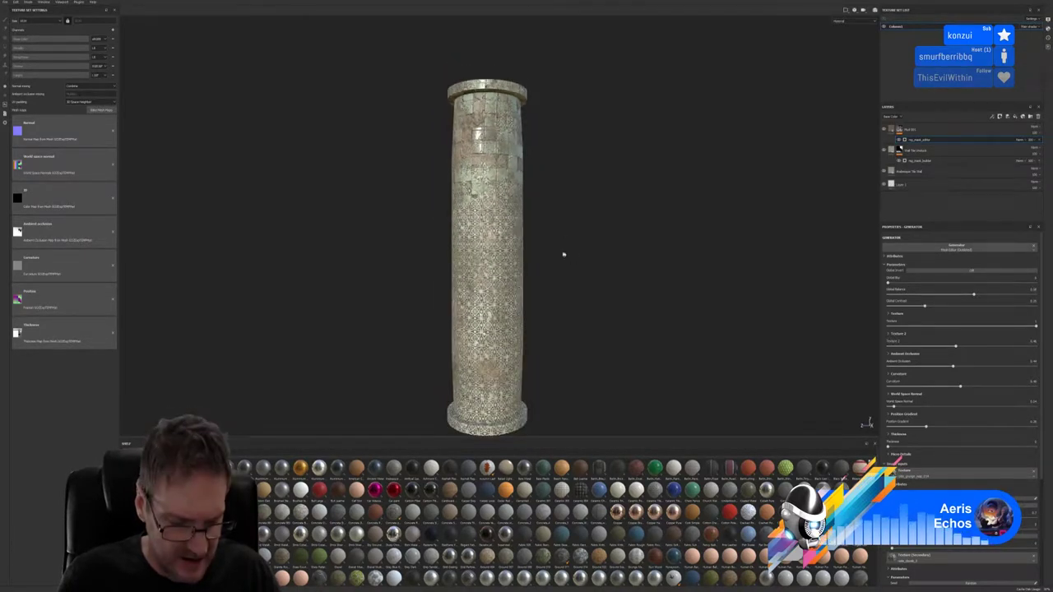
{"action": "middle_click_drag", "start_coordinate": [568, 270], "coordinate": [570, 239], "text": "alt"}
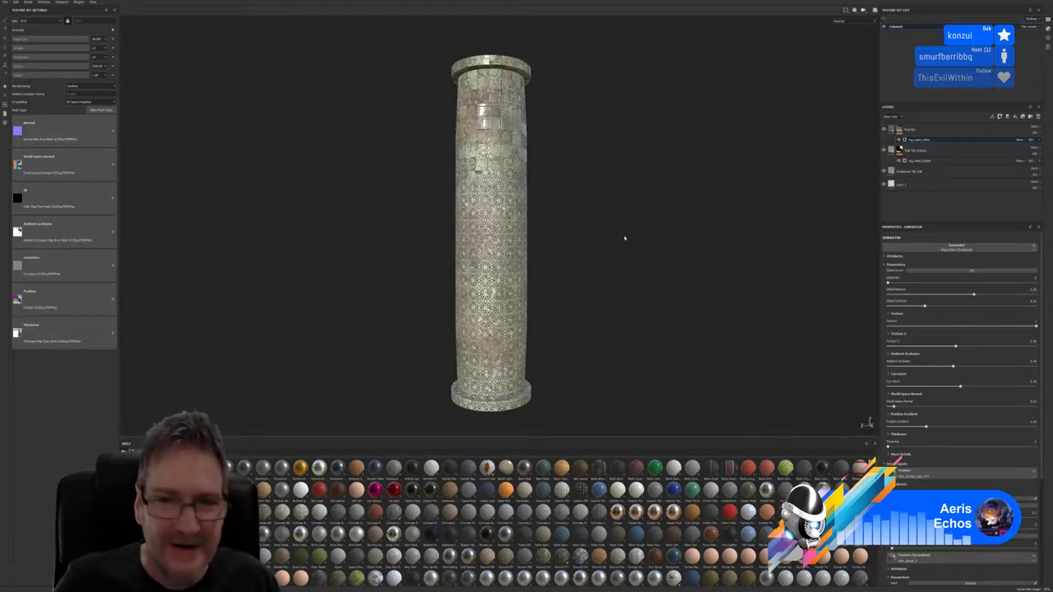
Orbit the view around the pillar to inspect its tiled ornamental stone material
{"action": "mouse_move", "coordinate": [609, 228]}
{"action": "left_mouse_down", "text": "alt"}
{"action": "mouse_move", "coordinate": [227, 239]}
{"action": "mouse_move", "coordinate": [464, 228]}
{"action": "mouse_move", "coordinate": [604, 238]}
{"action": "left_mouse_up", "text": "alt"}
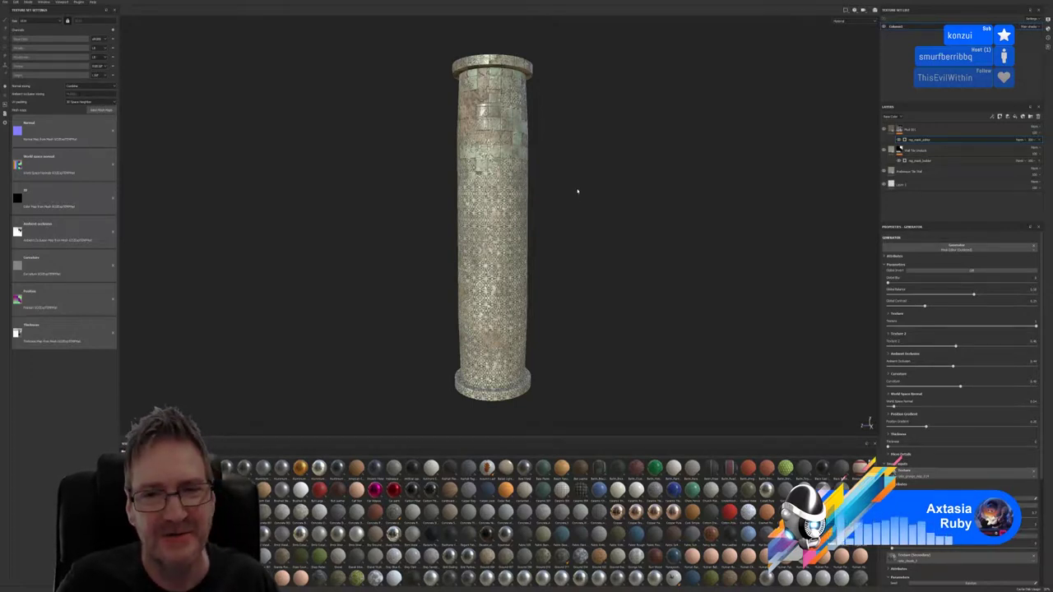
{"action": "left_click_drag", "start_coordinate": [553, 207], "coordinate": [577, 207], "text": "alt"}
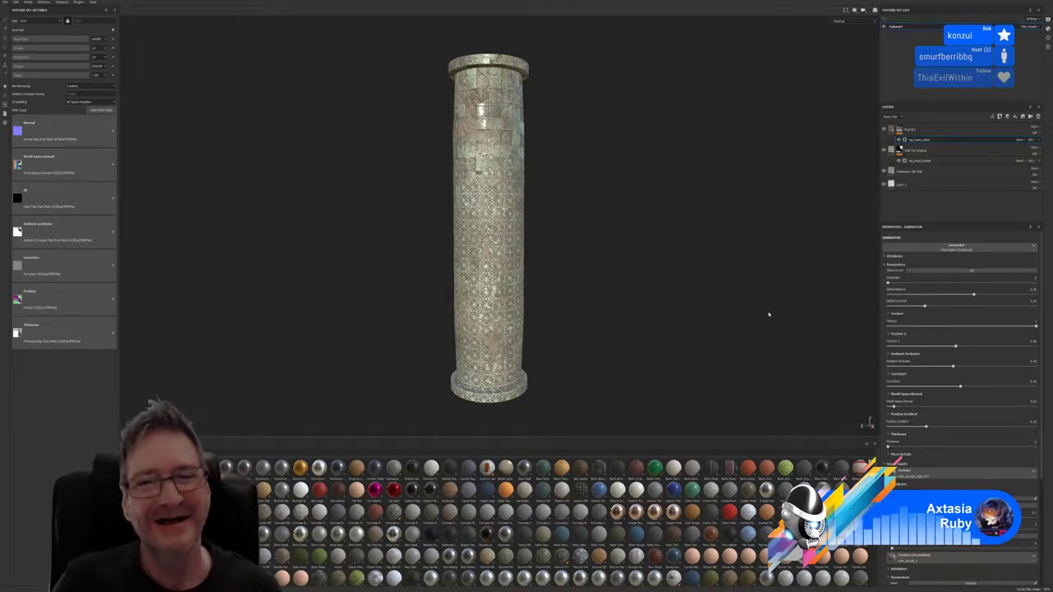
{"action": "mouse_move", "coordinate": [612, 256]}
{"action": "left_mouse_down", "text": "alt"}
{"action": "mouse_move", "coordinate": [571, 238]}
{"action": "mouse_move", "coordinate": [618, 243]}
{"action": "left_mouse_up", "text": "alt"}
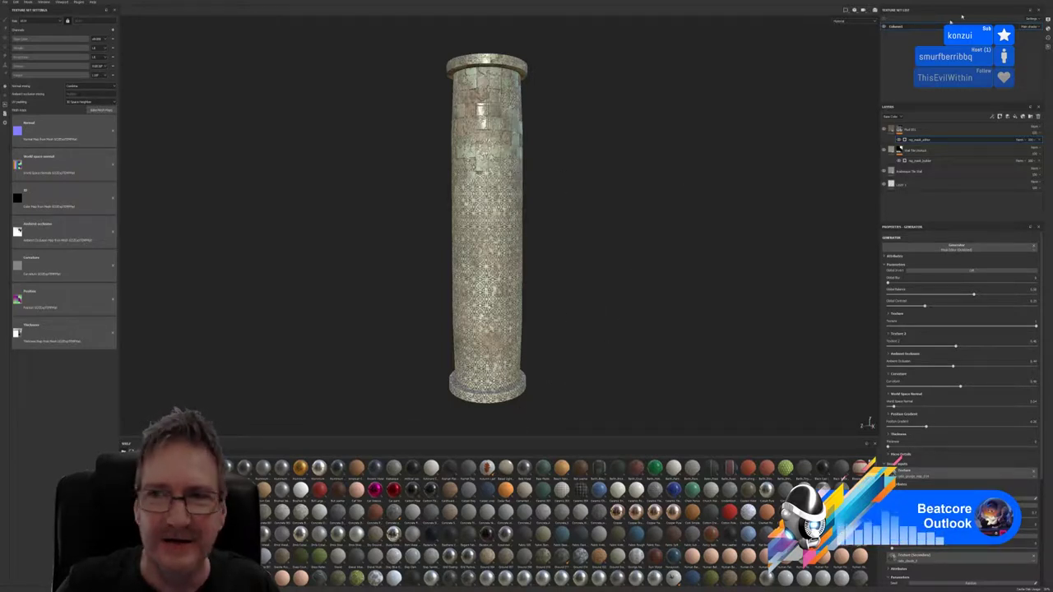
Return to the 3ds Max gazebo scene, deselect the column, and zoom and orbit around the gazebo
{"action": "key", "text": "super+d"}
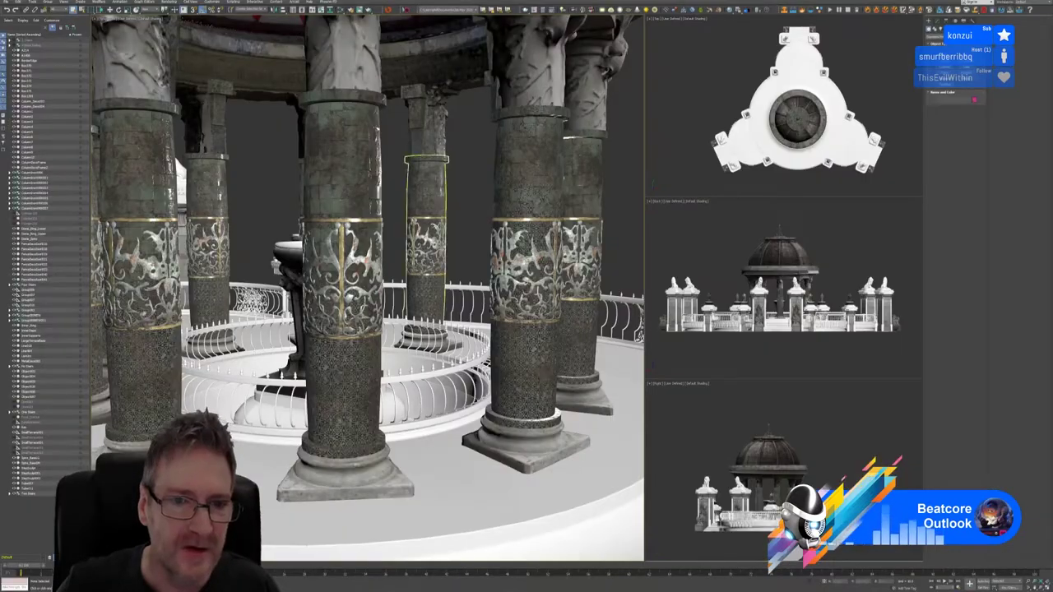
{"action": "scroll", "coordinate": [367, 288], "scroll_direction": "down", "scroll_amount": 5}
{"action": "left_click", "coordinate": [562, 168]}
{"action": "scroll", "coordinate": [562, 167], "scroll_direction": "up", "scroll_amount": 2}
{"action": "middle_click_drag", "start_coordinate": [562, 167], "coordinate": [557, 167], "text": "alt"}
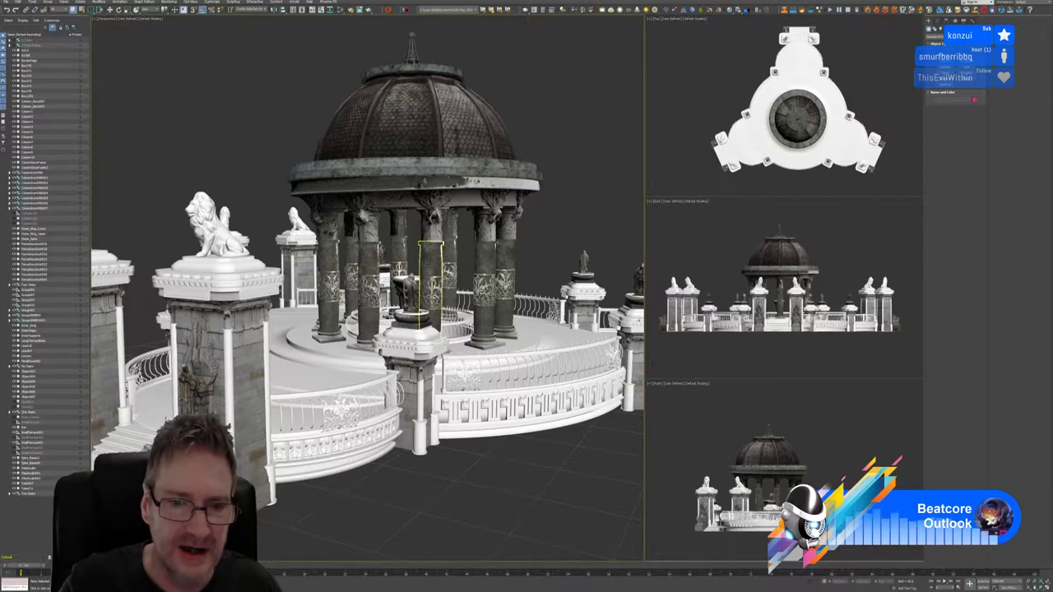
{"action": "left_click", "coordinate": [430, 284]}
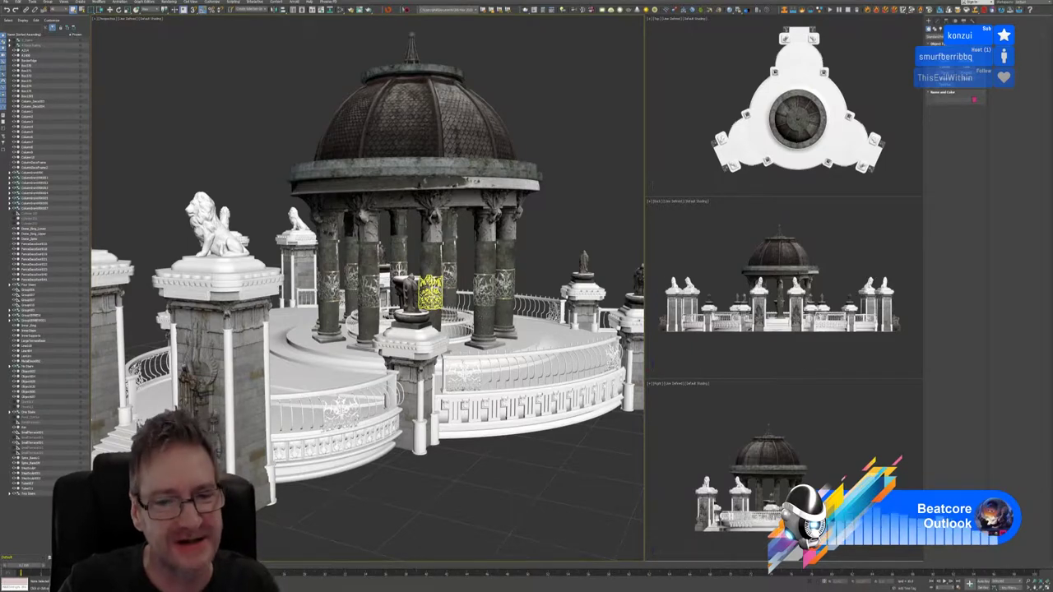
{"action": "left_click", "coordinate": [488, 240]}
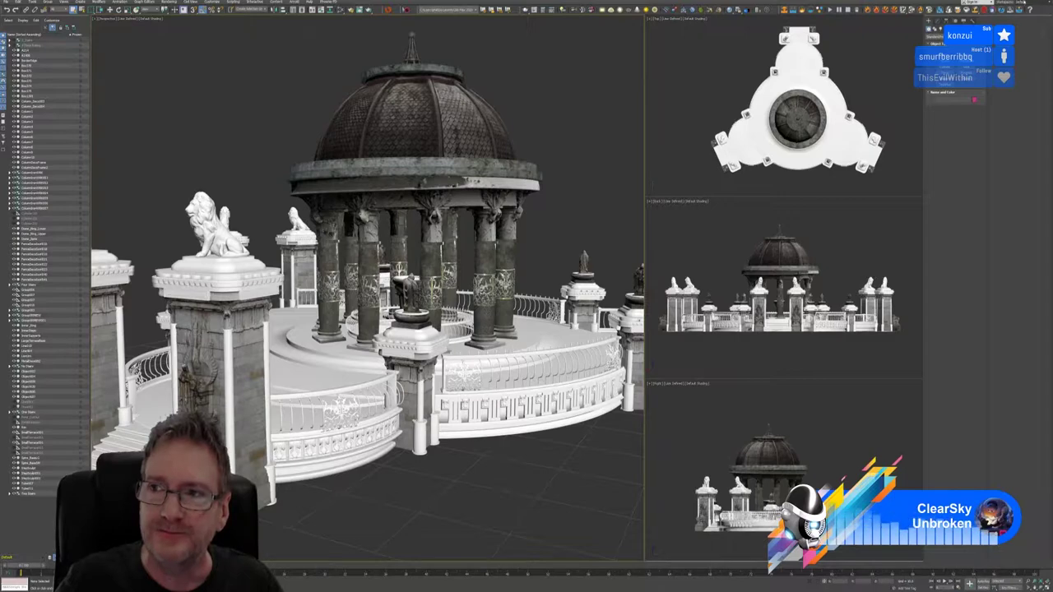
Minimise 3ds Max and bring the Substance Painter column project back to the front
{"action": "left_click", "coordinate": [1020, 3]}
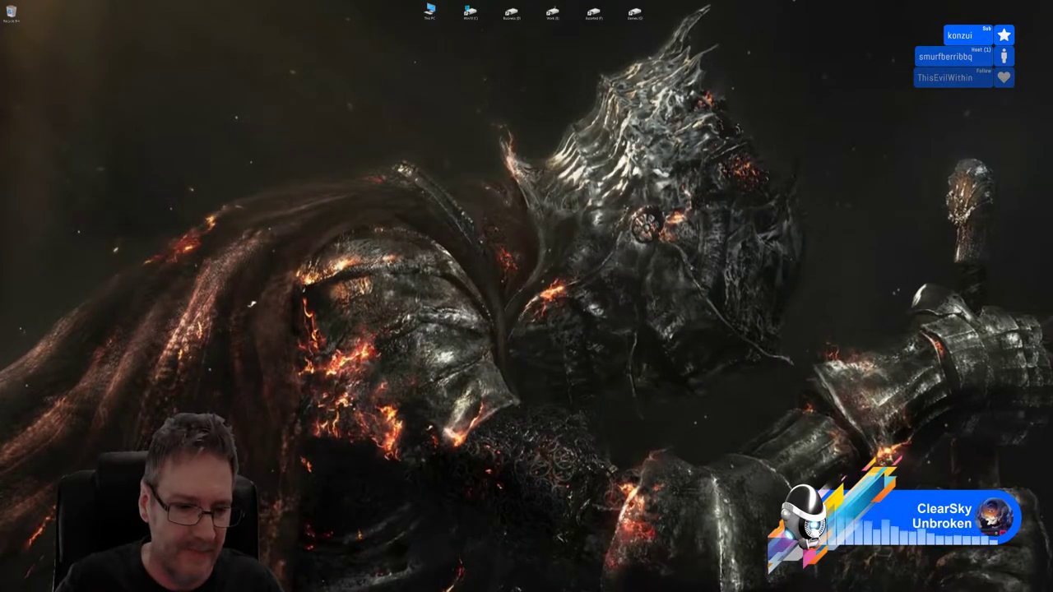
{"action": "key", "text": "alt+Tab"}
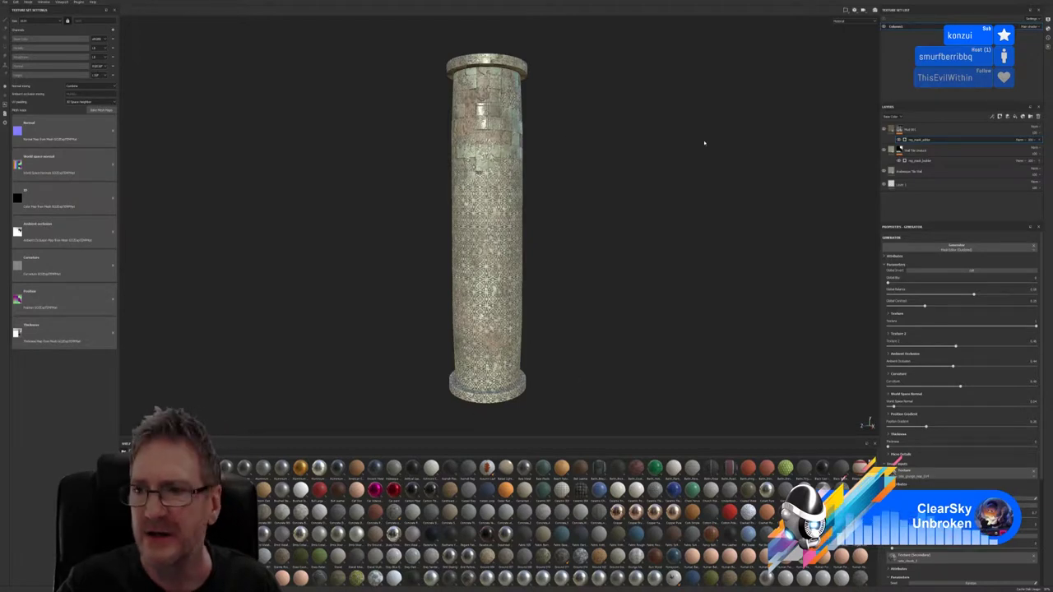
Select the top layer, add a new folder above it, and bring up the folder's context menu
{"action": "left_click", "coordinate": [933, 130]}
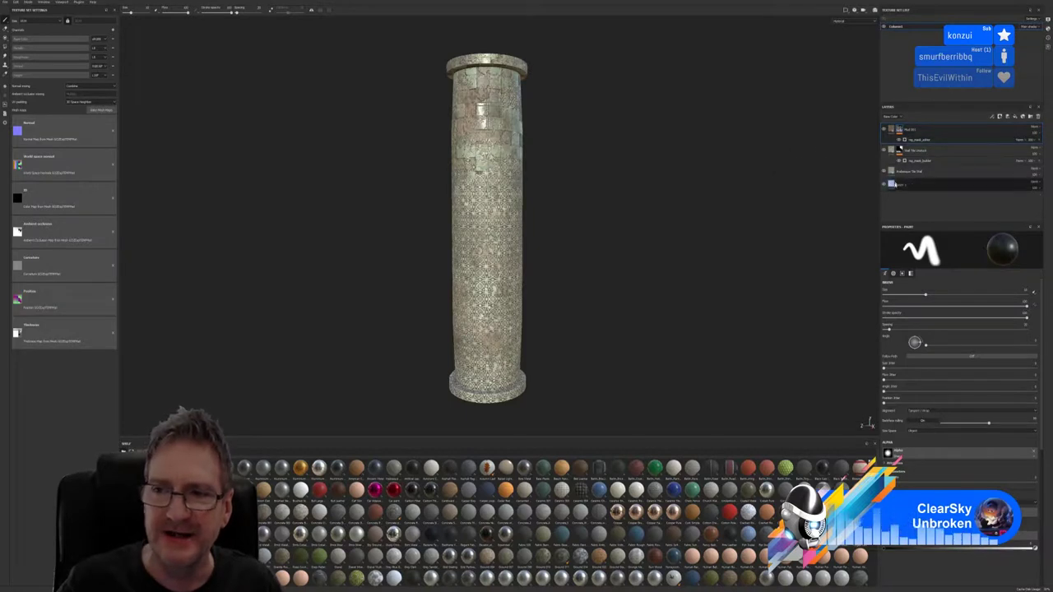
{"action": "double_click", "coordinate": [909, 151]}
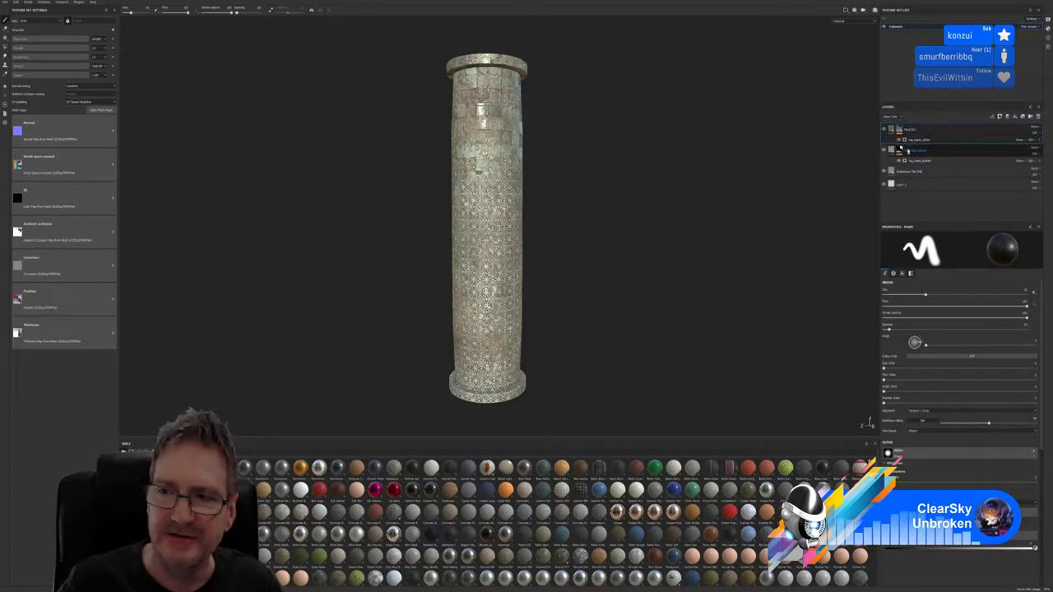
{"action": "left_click", "coordinate": [1009, 128]}
{"action": "left_click", "coordinate": [1031, 117]}
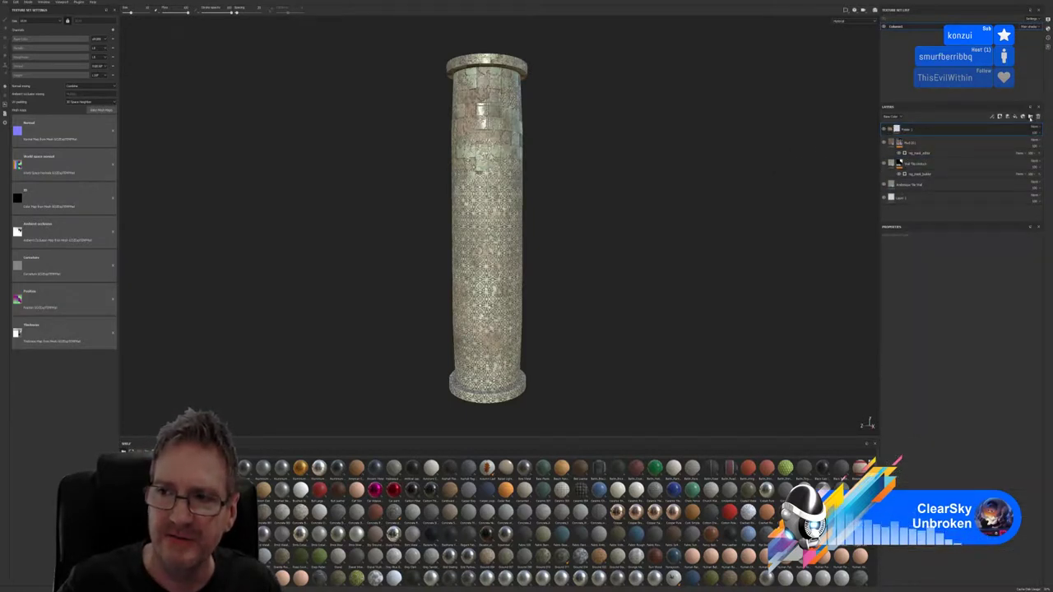
{"action": "right_click", "coordinate": [911, 130]}
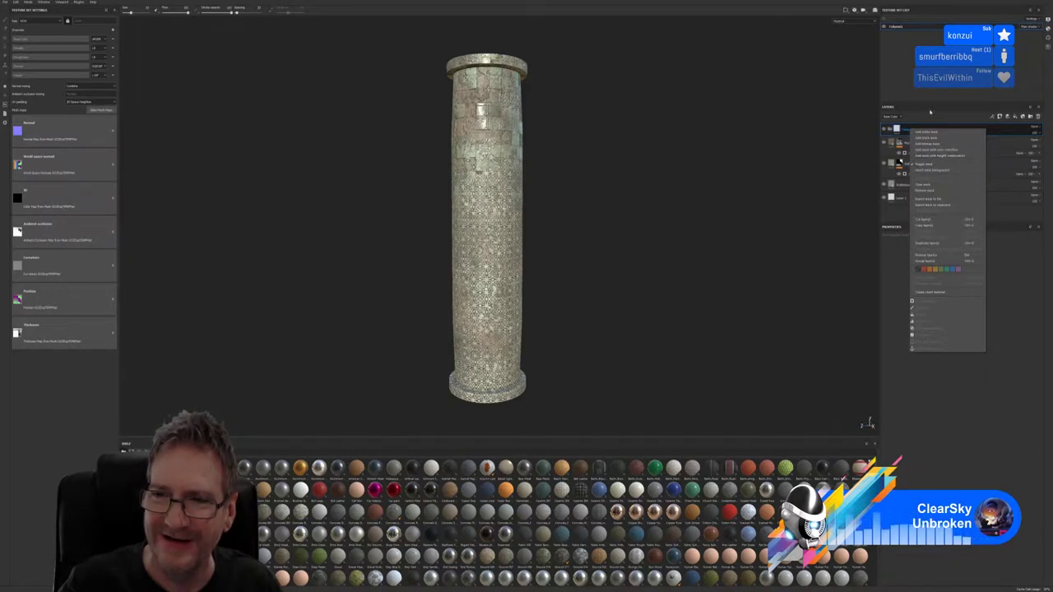
Rename the top layer folder to Fill_Colours
{"action": "left_click", "coordinate": [1028, 325]}
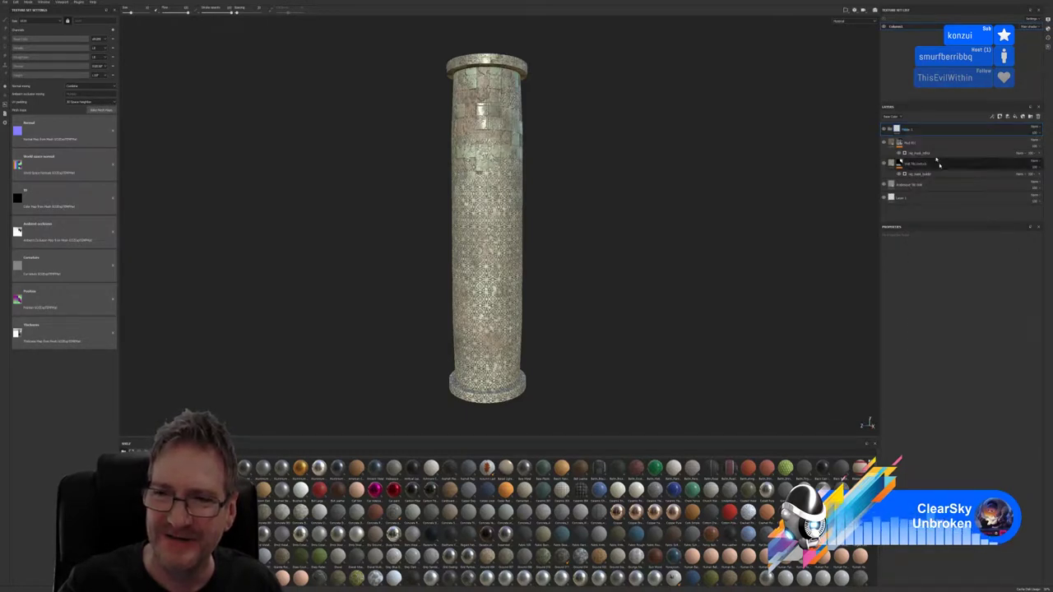
{"action": "double_click", "coordinate": [909, 129]}
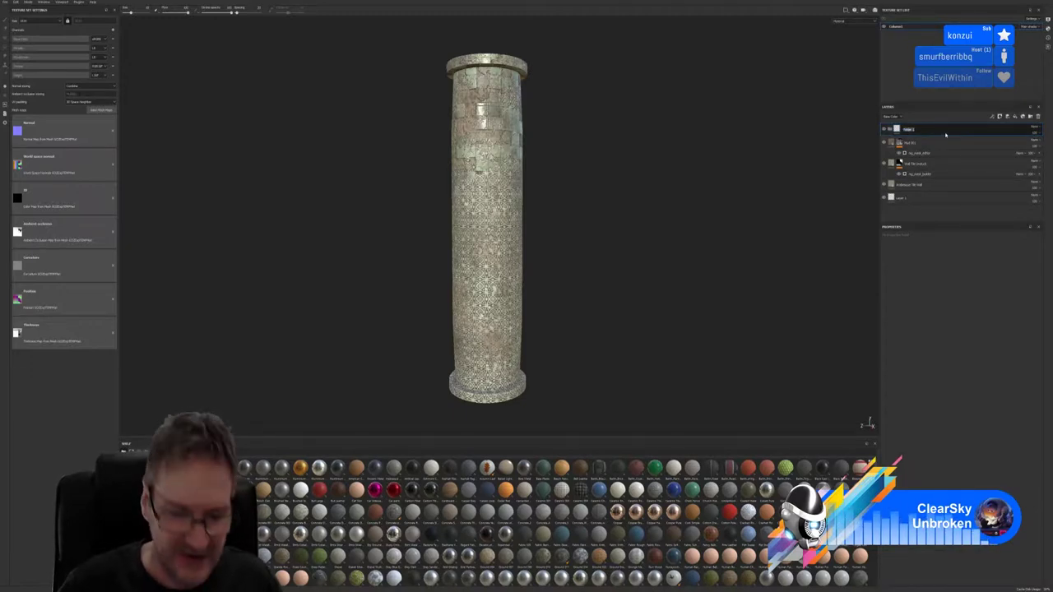
{"action": "type", "text": "dif_coloured"}
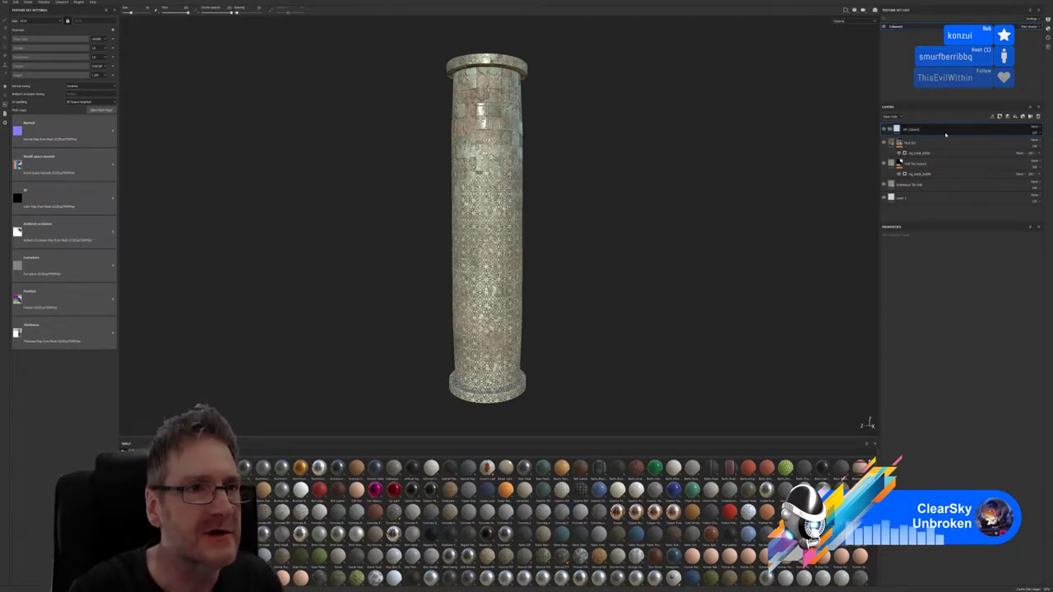
{"action": "key", "text": "Return"}
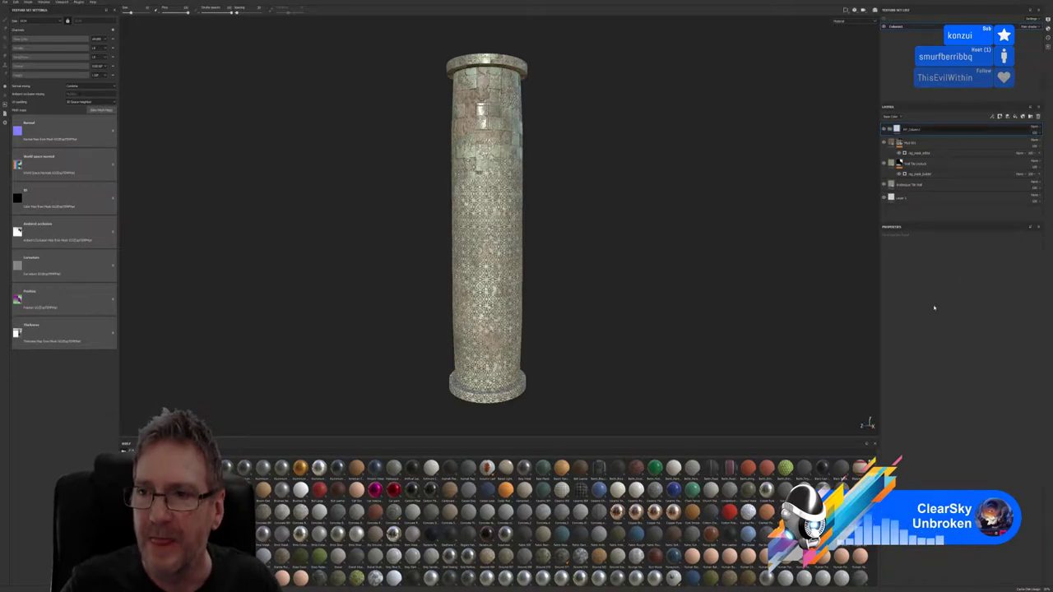
Rename the second layer to Hull (S), then choose an option from the Fill_Colours folder menu
{"action": "left_click", "coordinate": [929, 143]}
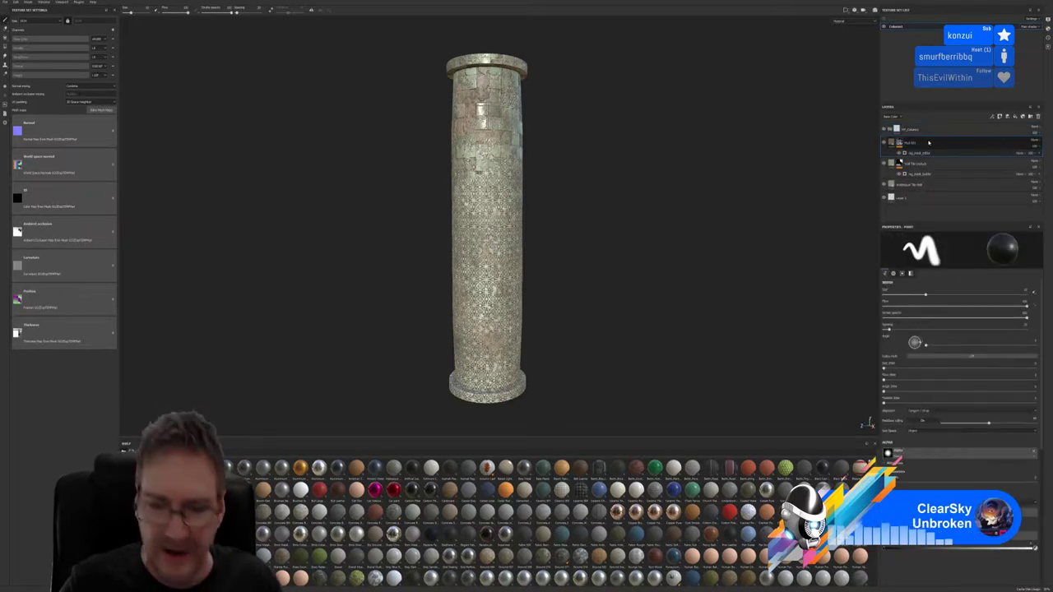
{"action": "double_click", "coordinate": [908, 142]}
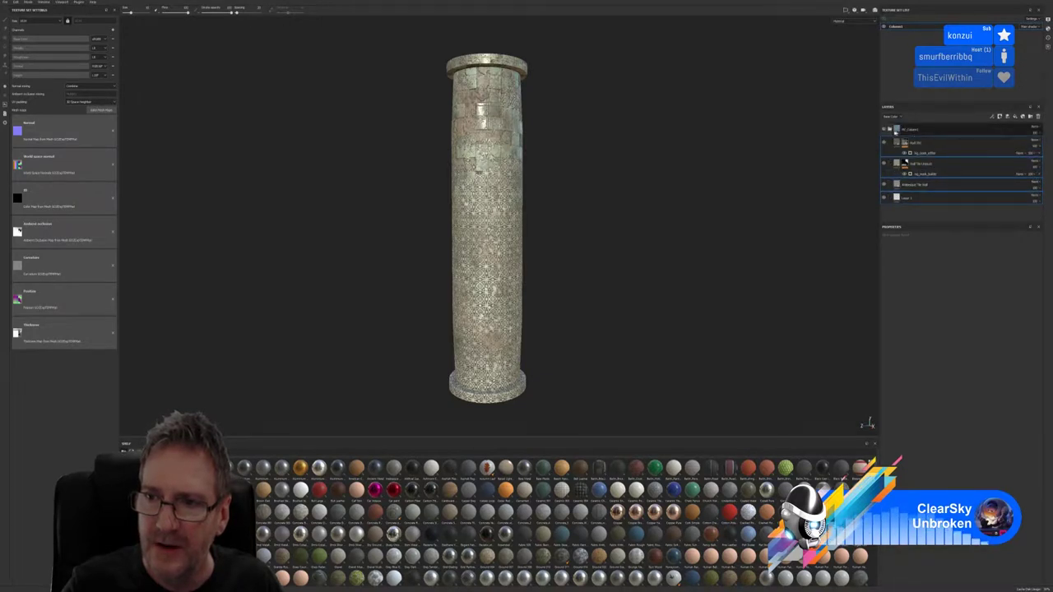
{"action": "left_click", "coordinate": [912, 132]}
{"action": "right_click", "coordinate": [913, 131]}
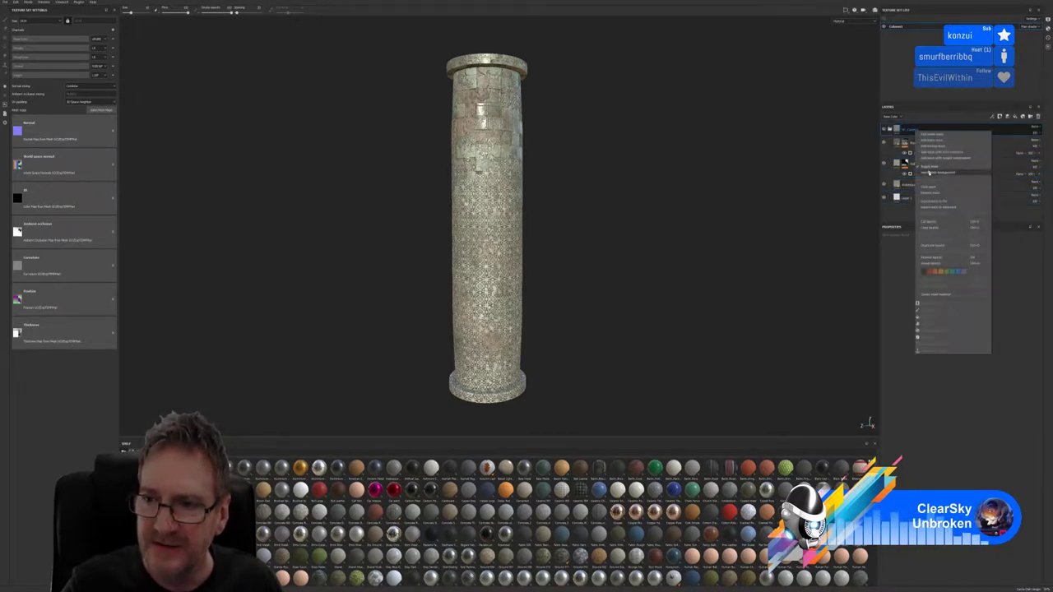
{"action": "left_click", "coordinate": [943, 295]}
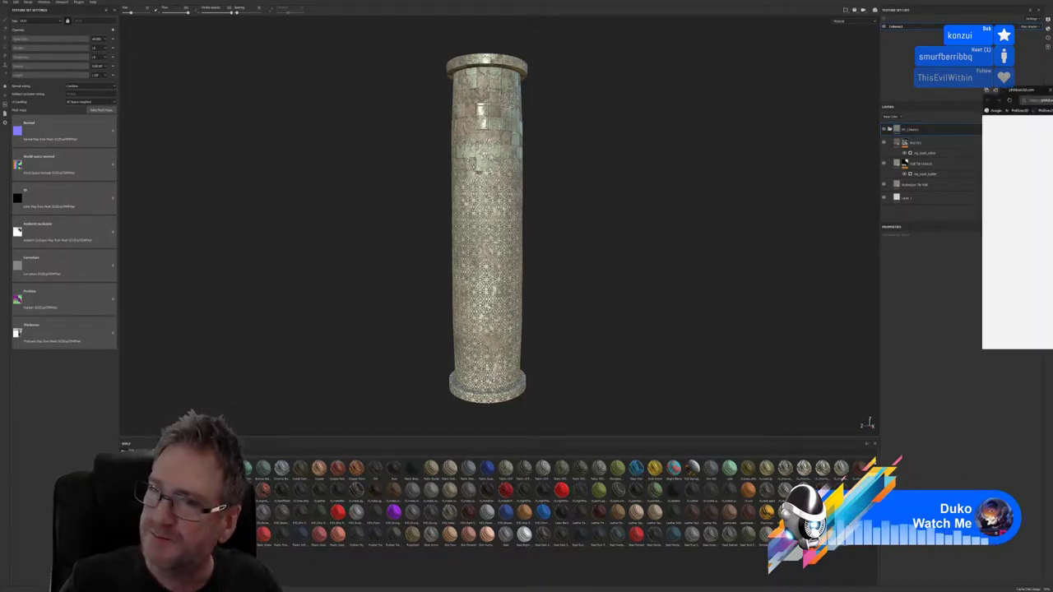
In the browser, load the 'Flucky Balls, Unity Game Dev Update' YouTube video from its pasted URL
{"action": "key", "text": "alt+Tab"}
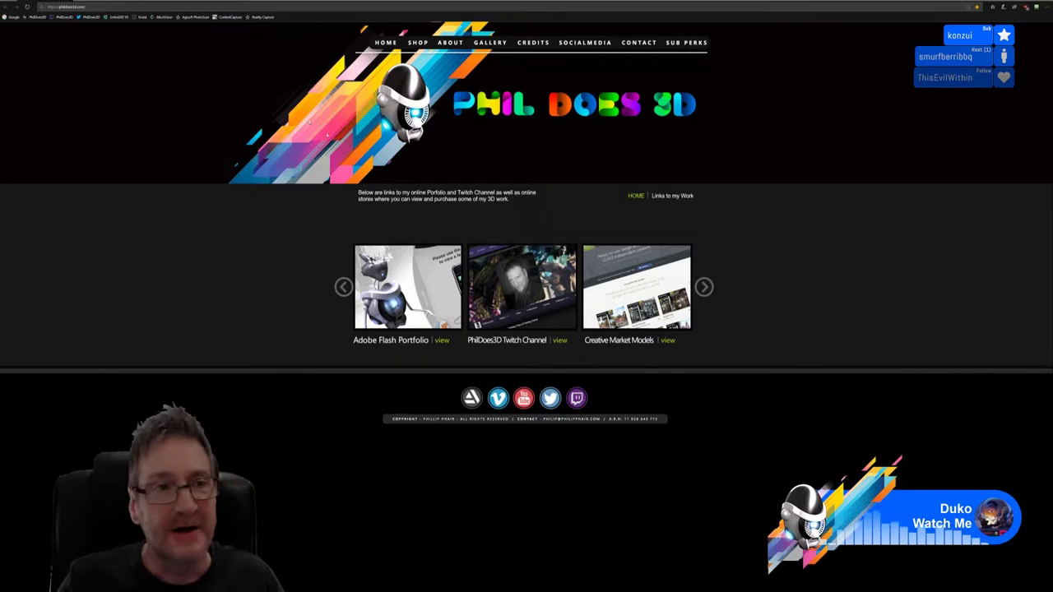
{"action": "left_click", "coordinate": [105, 6]}
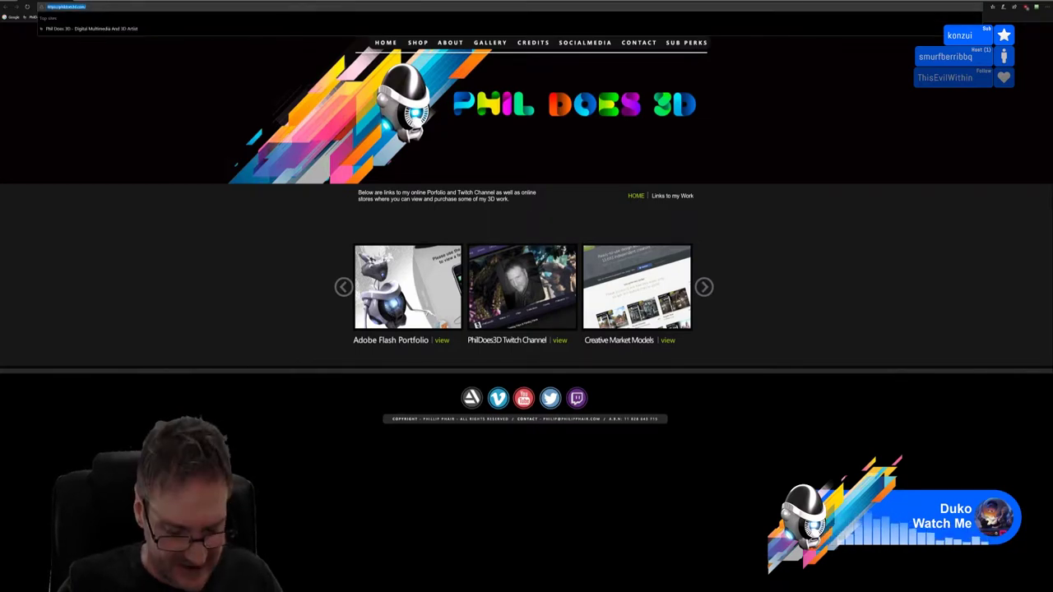
{"action": "key", "text": "ctrl+v"}
{"action": "key", "text": "Return"}
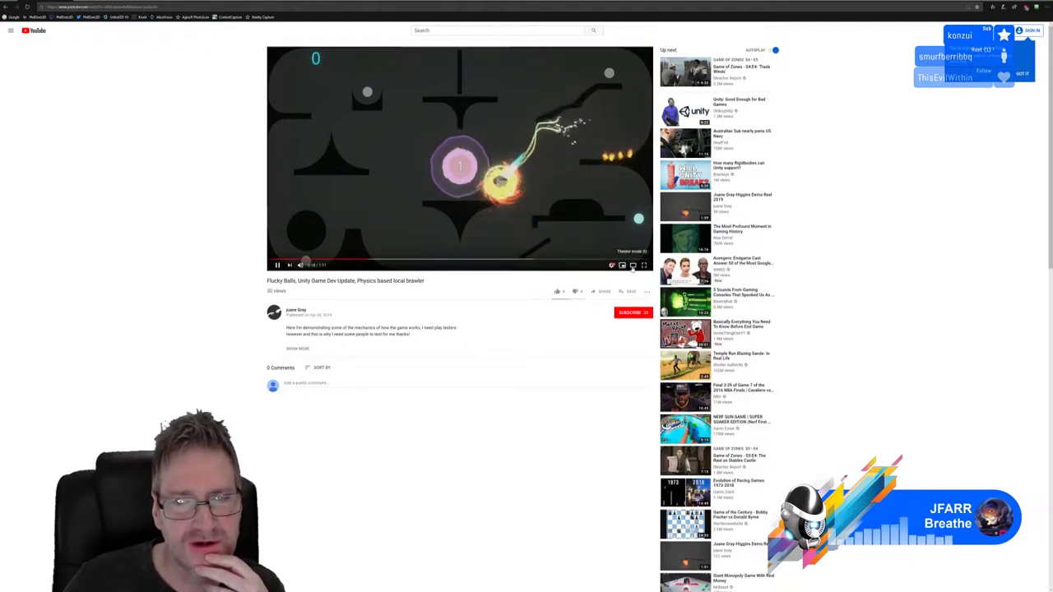
Widen the Flucky Balls video player and let it play until the Up Next countdown appears
{"action": "left_click", "coordinate": [632, 268]}
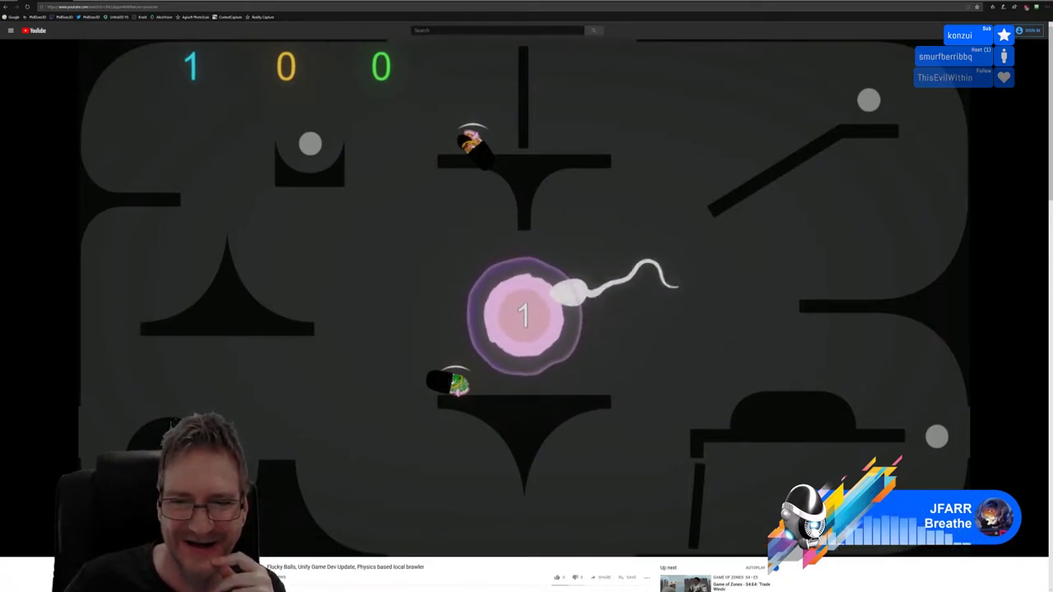
{"action": "mouse_move", "coordinate": [673, 164]}
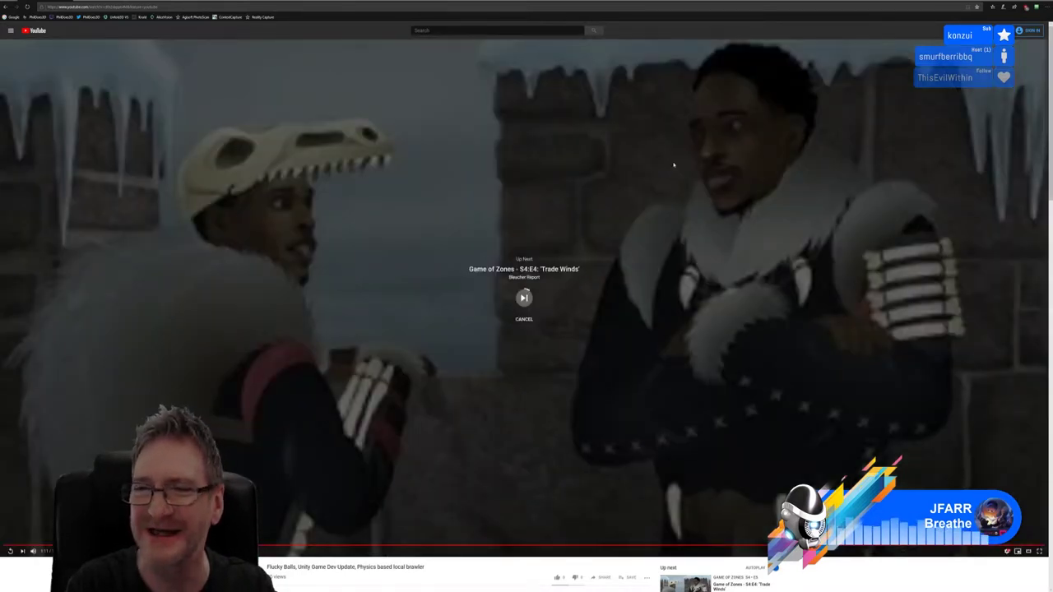
Cancel the Up Next autoplay and reload the page to replay the Flucky Balls devlog
{"action": "left_click", "coordinate": [524, 323]}
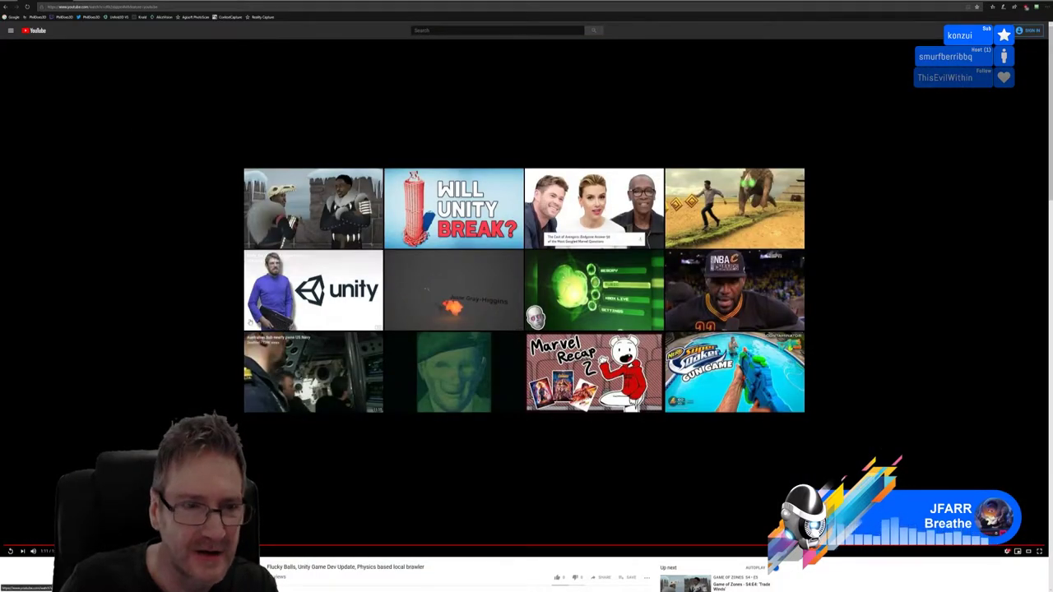
{"action": "left_click", "coordinate": [28, 8]}
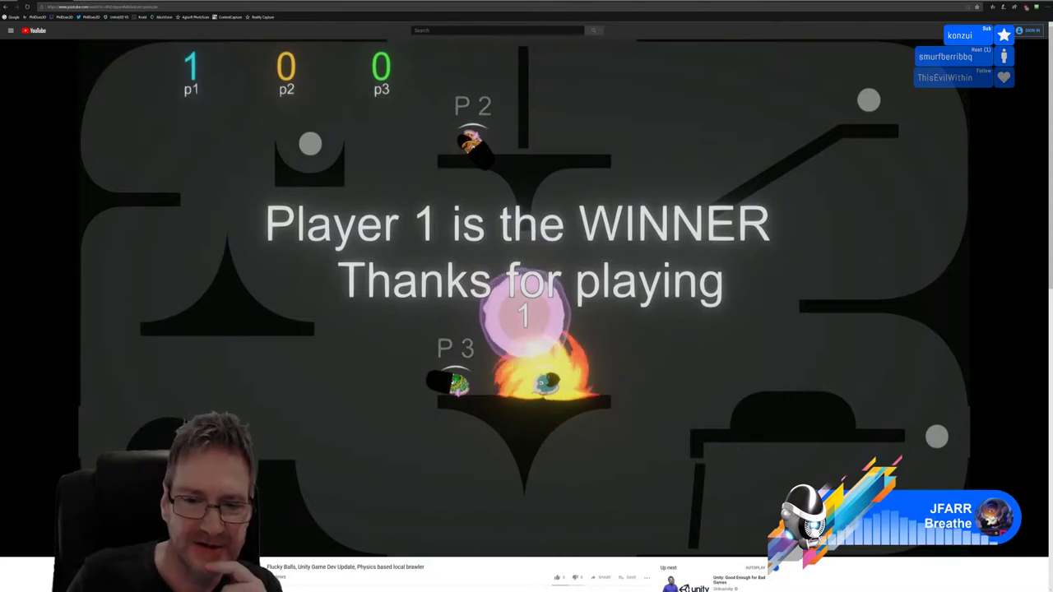
Pause on the winner screen, then rewind the Flucky Balls video to its start and replay it
{"action": "left_click", "coordinate": [381, 423]}
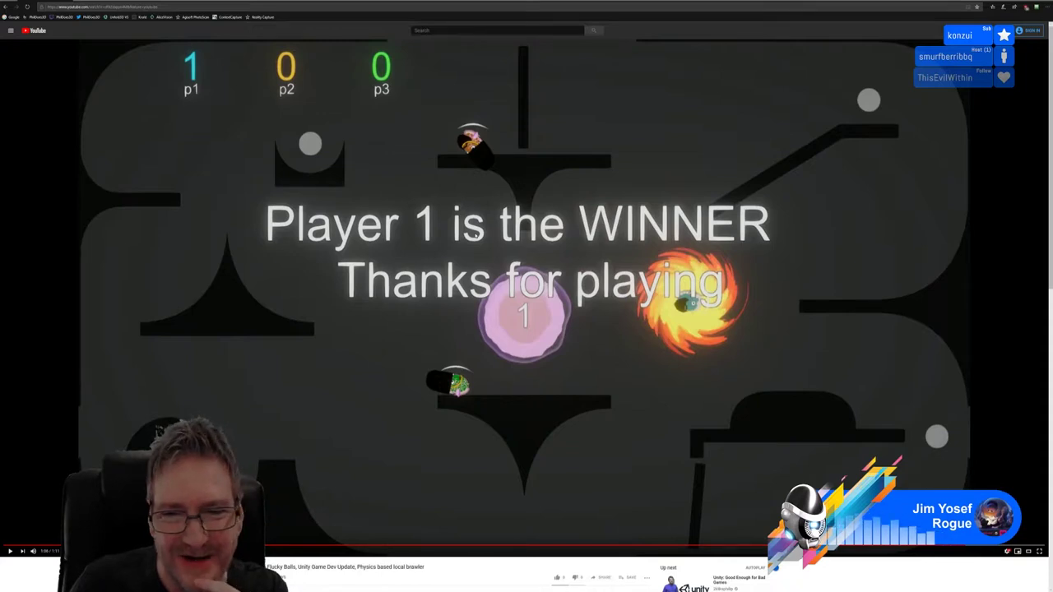
{"action": "left_click", "coordinate": [20, 547]}
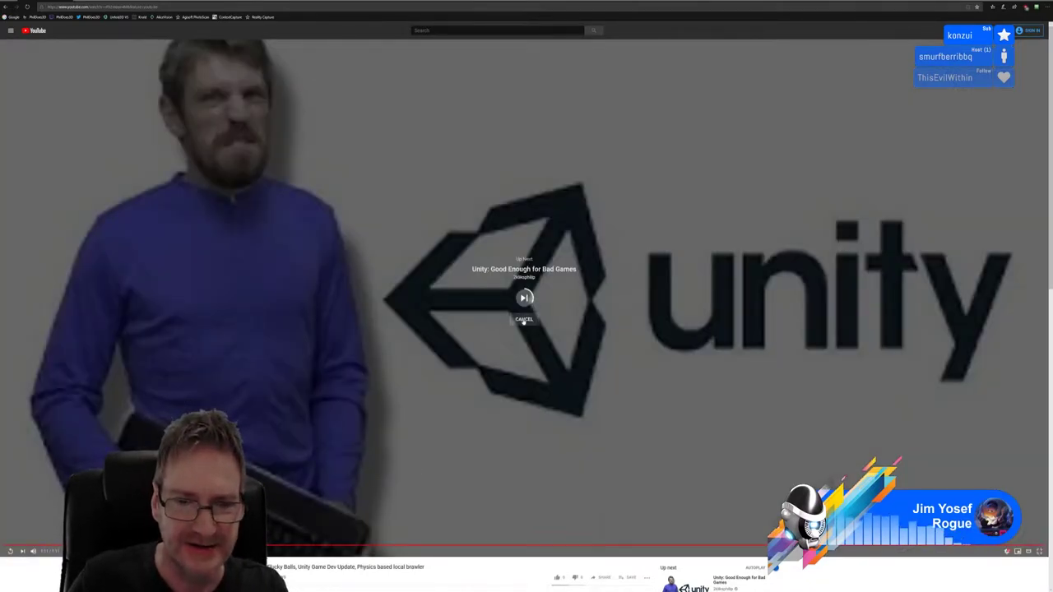
Cancel the Up Next countdown to reveal the grid of twelve suggested videos
{"action": "left_click", "coordinate": [524, 320]}
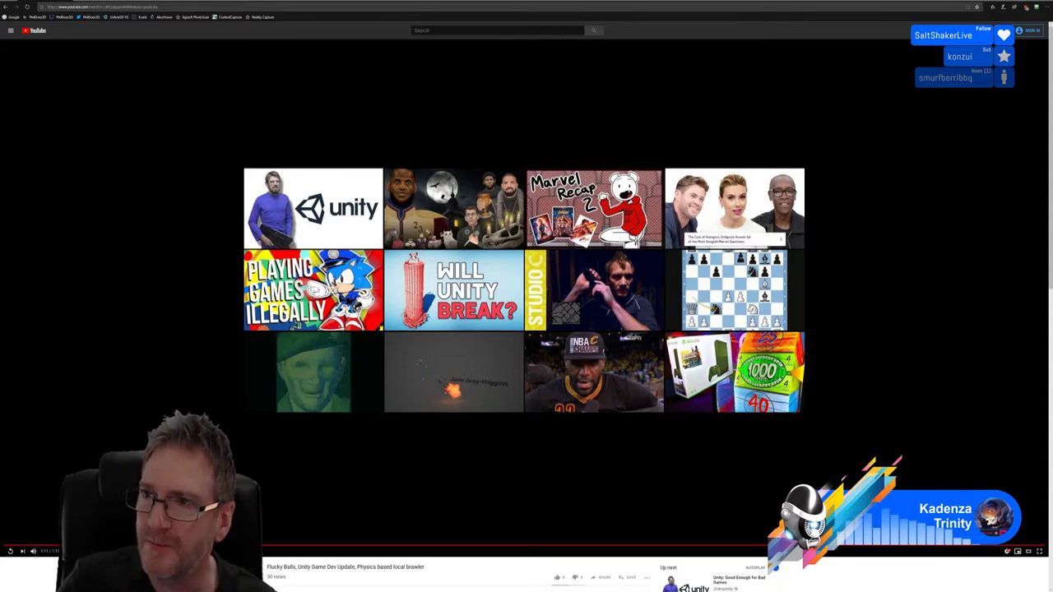
Switch back to Substance Painter showing the column with its tiled ornamental stone material
{"action": "key", "text": "alt+Tab"}
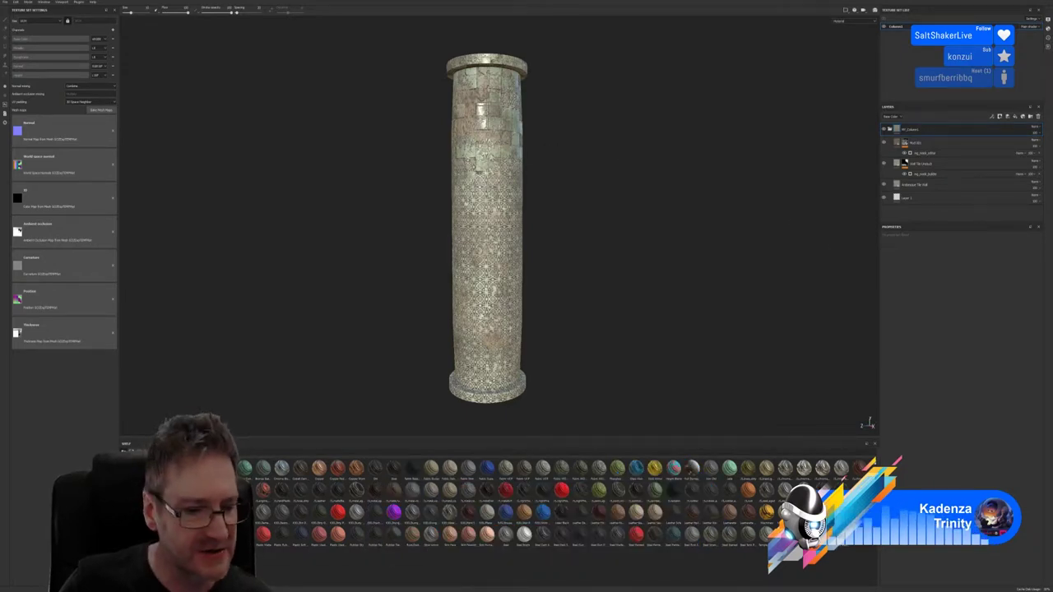
In Edge, load the pasted sci-fi corridor image link, then go back to a blank start page
{"action": "key", "text": "alt+Tab"}
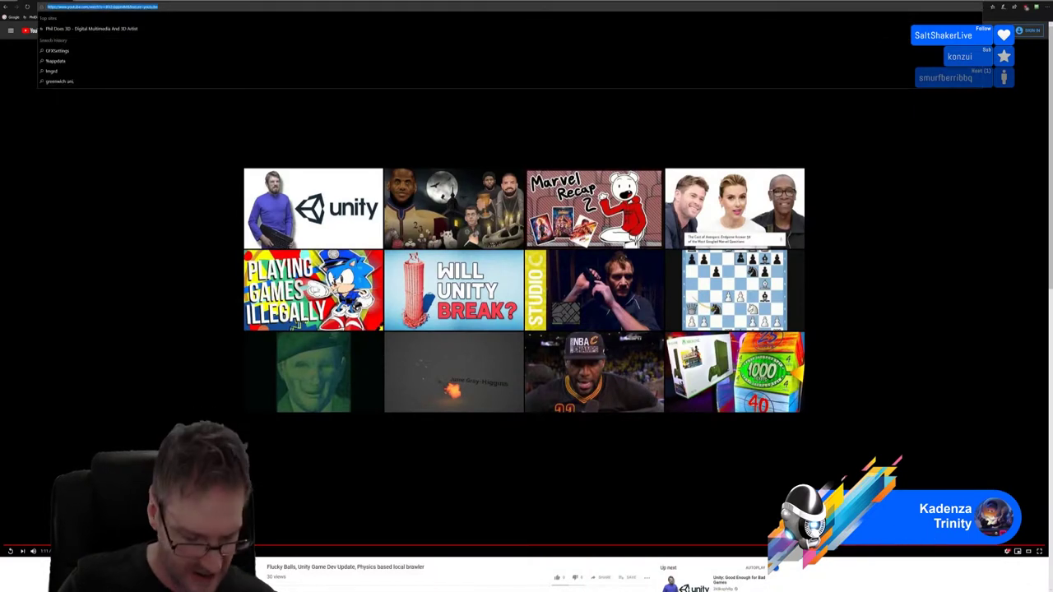
{"action": "key", "text": "ctrl+v"}
{"action": "key", "text": "Return"}
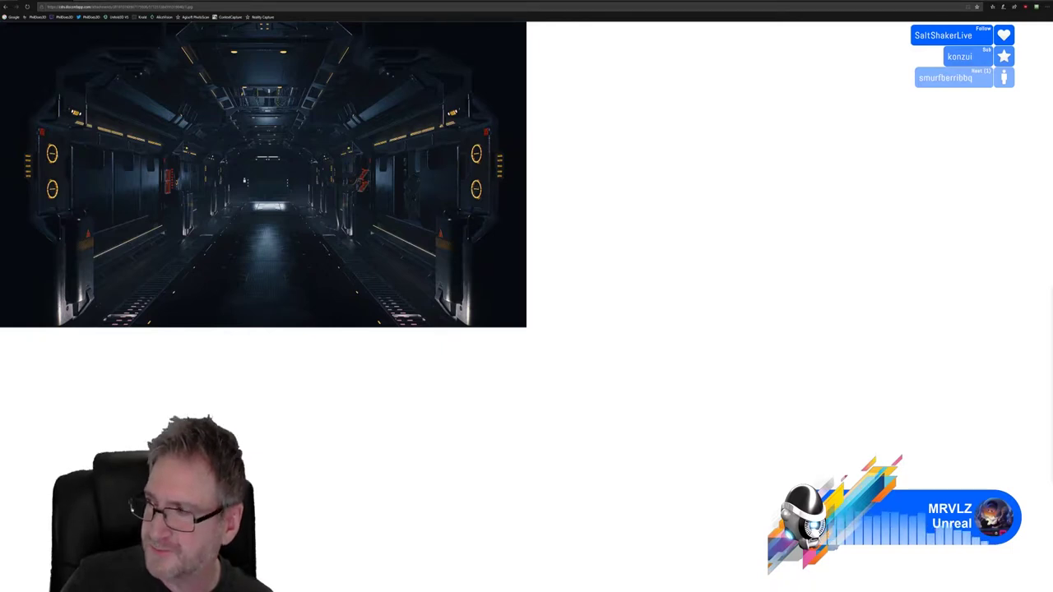
{"action": "key", "text": "alt+Left"}
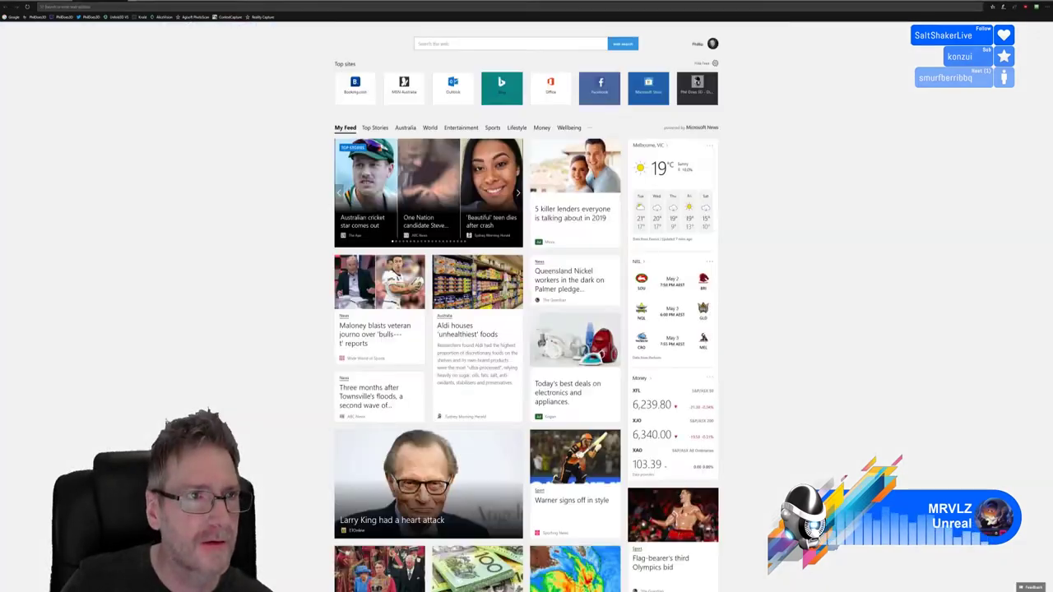
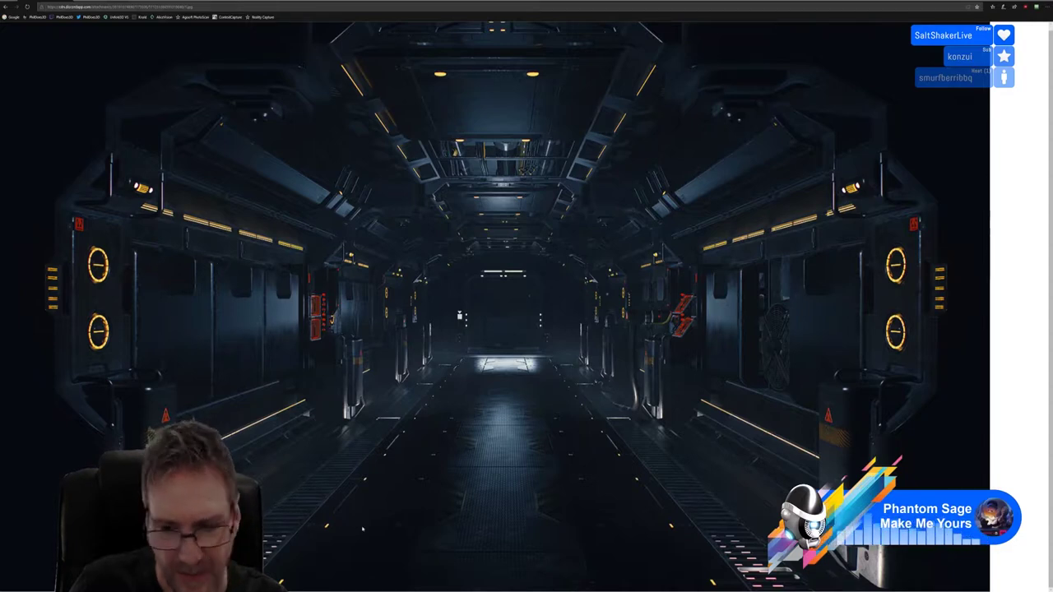
Switch to the browser tab showing the side-view sci-fi corridor render
{"action": "left_click", "coordinate": [107, 2]}
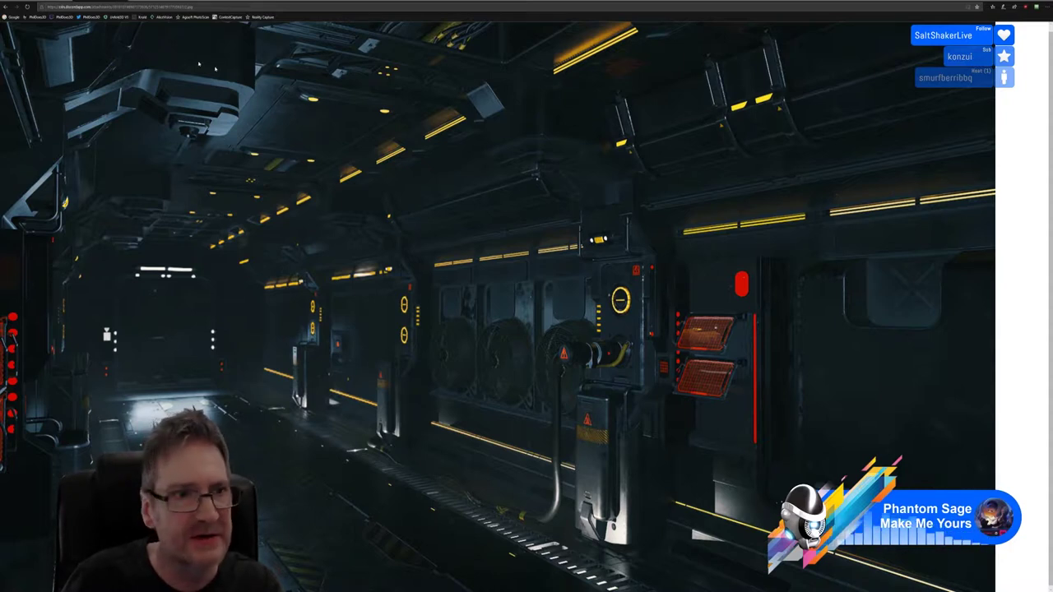
{"action": "left_click", "coordinate": [58, 3]}
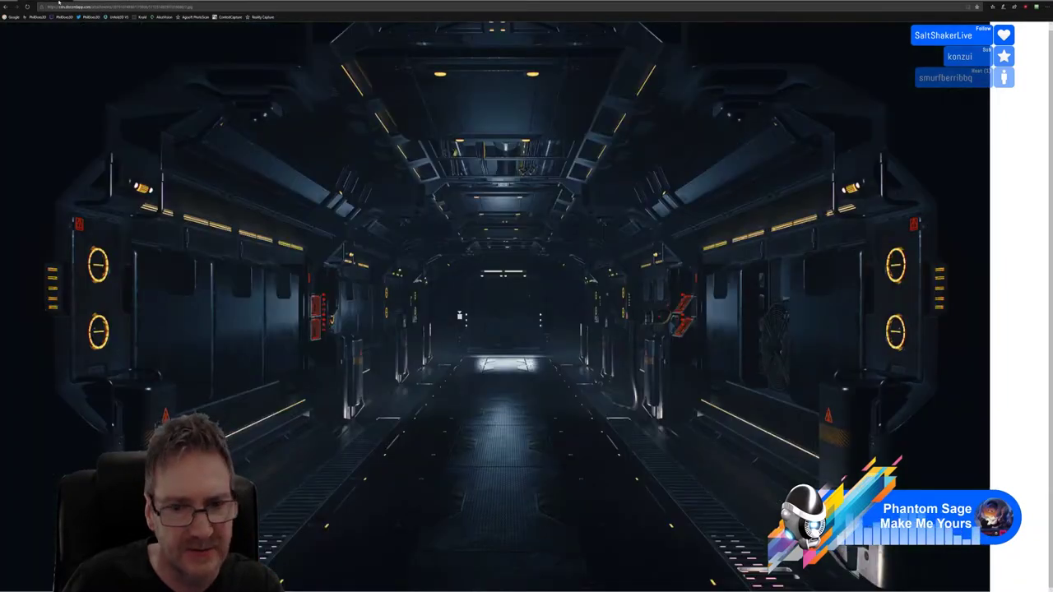
{"action": "left_click", "coordinate": [95, 3]}
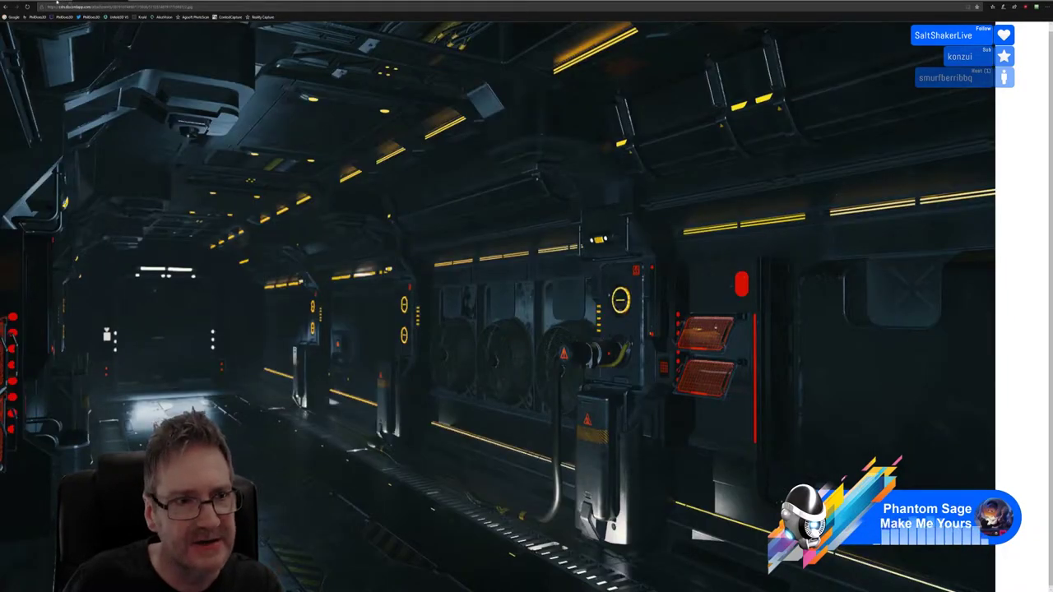
{"action": "left_click", "coordinate": [31, 3]}
{"action": "left_click", "coordinate": [59, 3]}
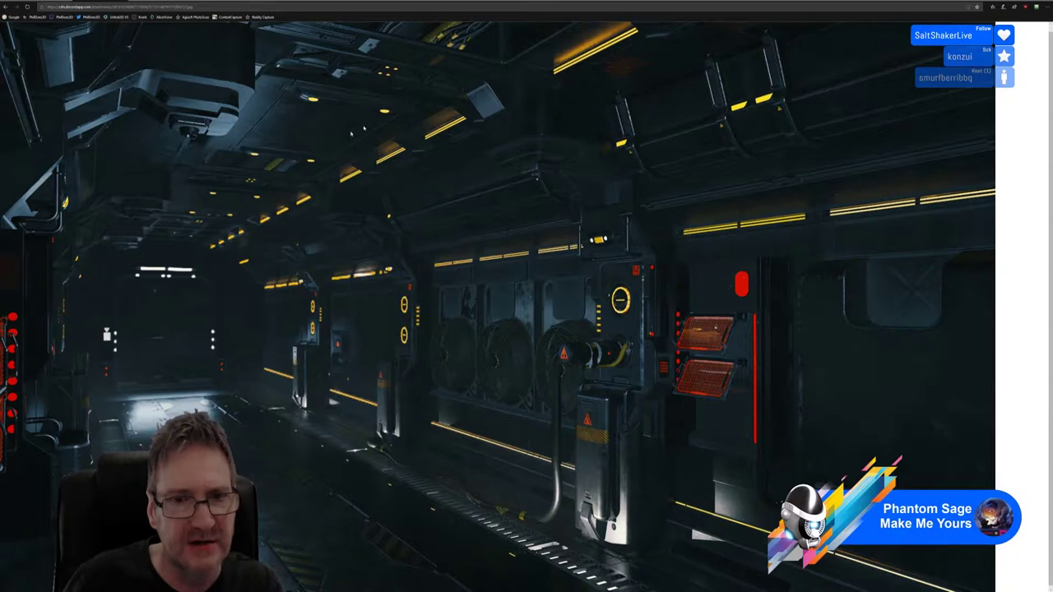
{"action": "left_click", "coordinate": [31, 3]}
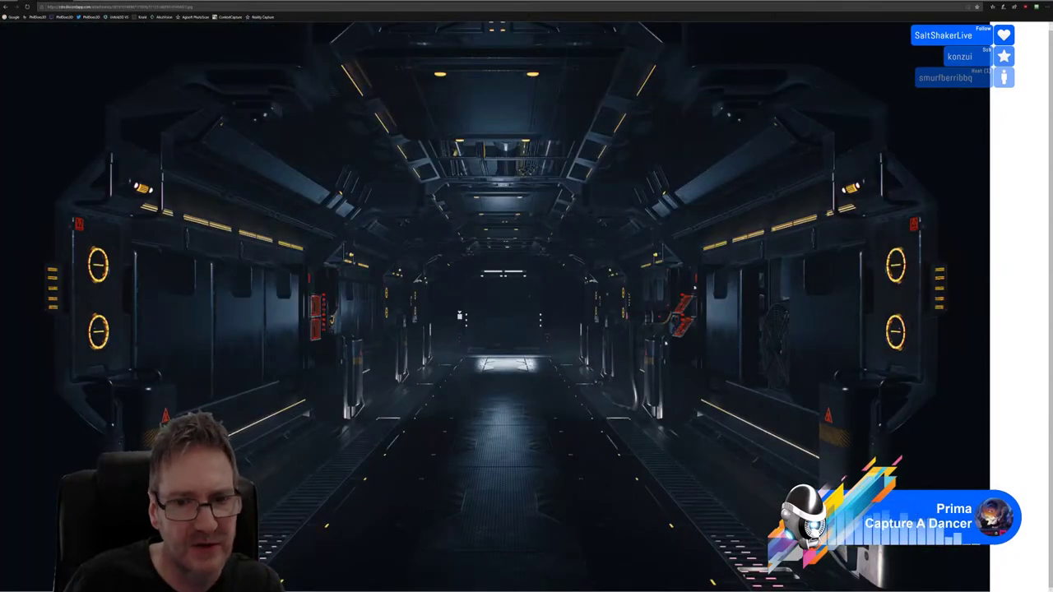
{"action": "left_click", "coordinate": [99, 3]}
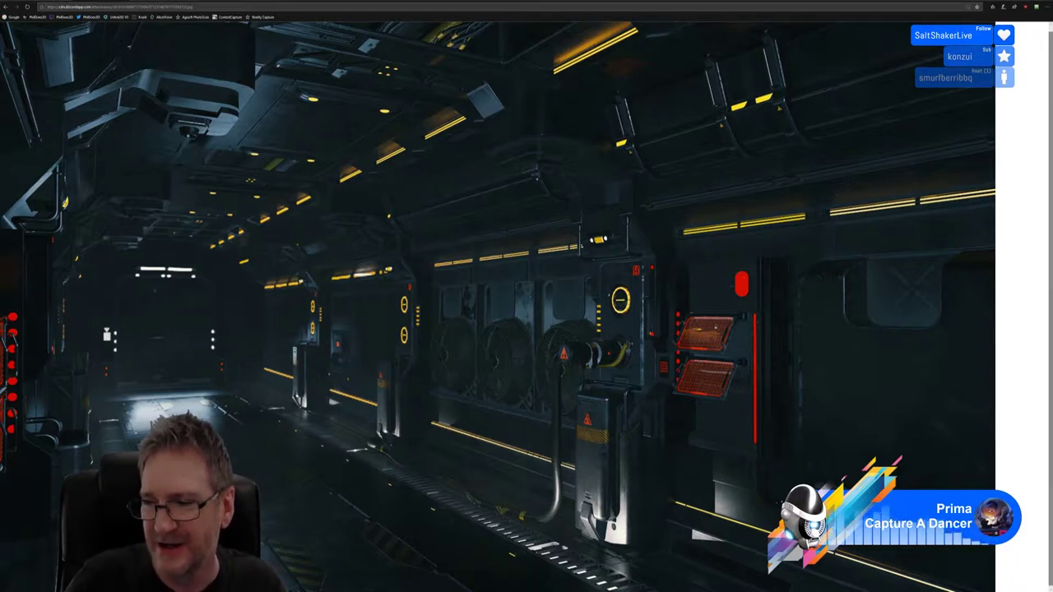
{"action": "left_click", "coordinate": [136, 3]}
{"action": "key", "text": "ctrl+v"}
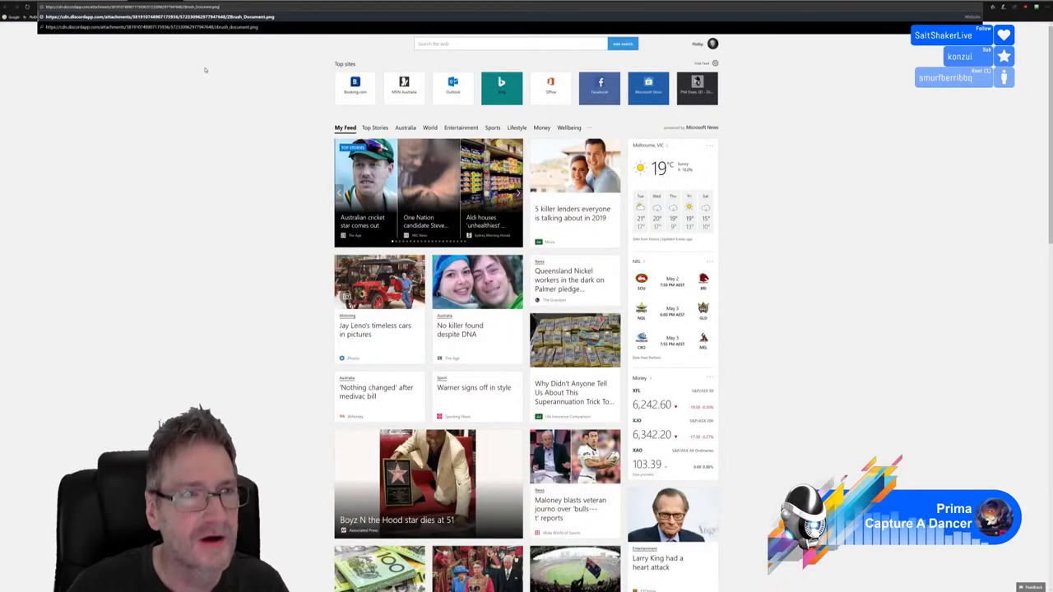
{"action": "key", "text": "Return"}
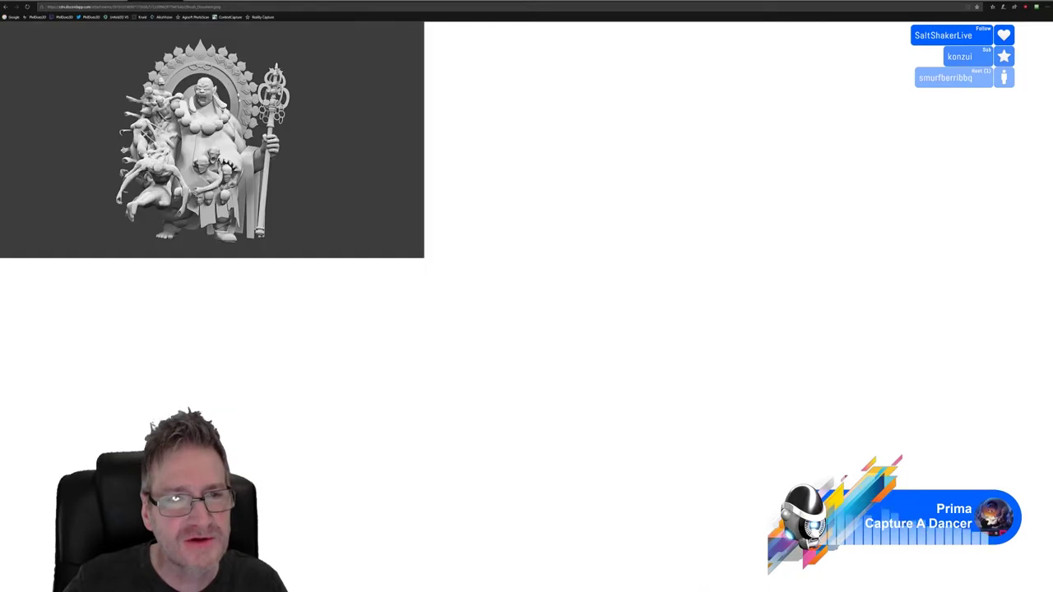
{"action": "scroll", "coordinate": [311, 189], "scroll_direction": "up", "scroll_amount": 1, "text": "ctrl"}
{"action": "scroll", "coordinate": [314, 191], "scroll_direction": "up", "scroll_amount": 4, "text": "ctrl"}
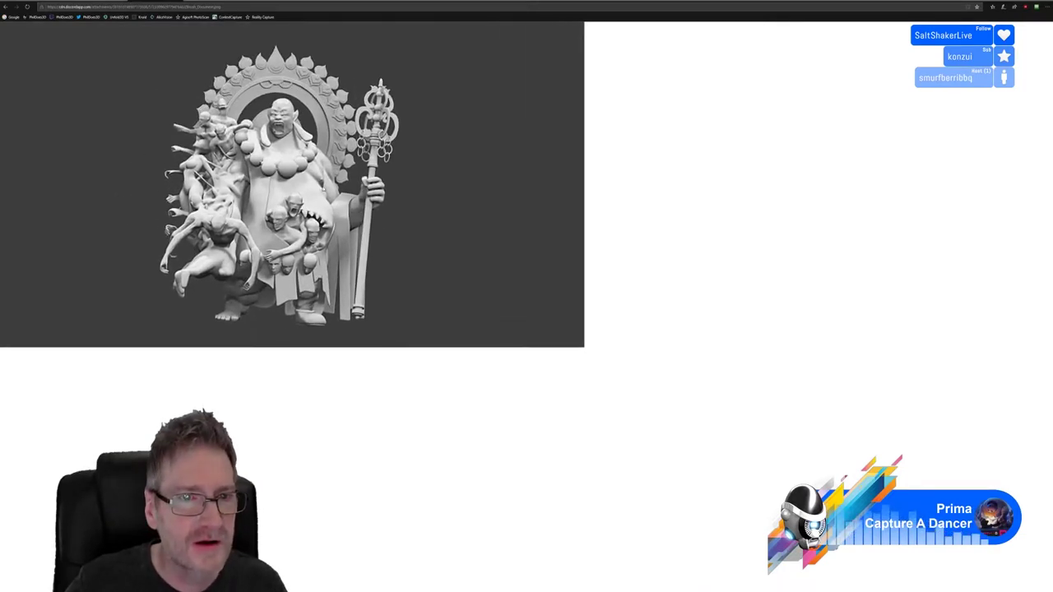
{"action": "scroll", "coordinate": [313, 191], "scroll_direction": "up", "scroll_amount": 2, "text": "ctrl"}
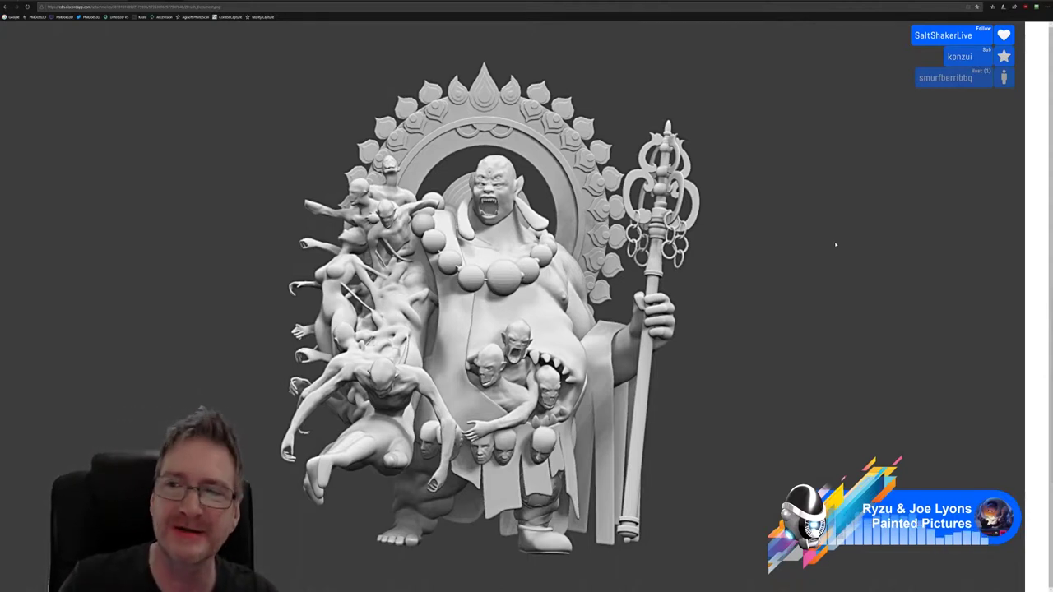
Return from Chrome to the mosaic-textured stone column in Substance Painter
{"action": "left_click", "coordinate": [1004, 4]}
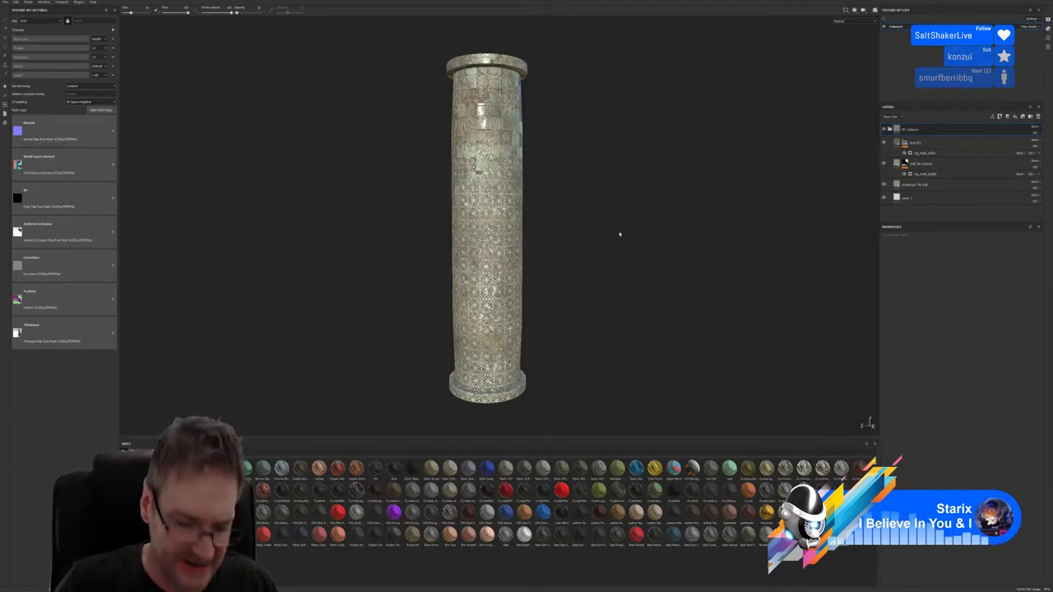
Save the modified pillar project instead of closing it, then hide Substance Painter
{"action": "key", "text": "ctrl+w"}
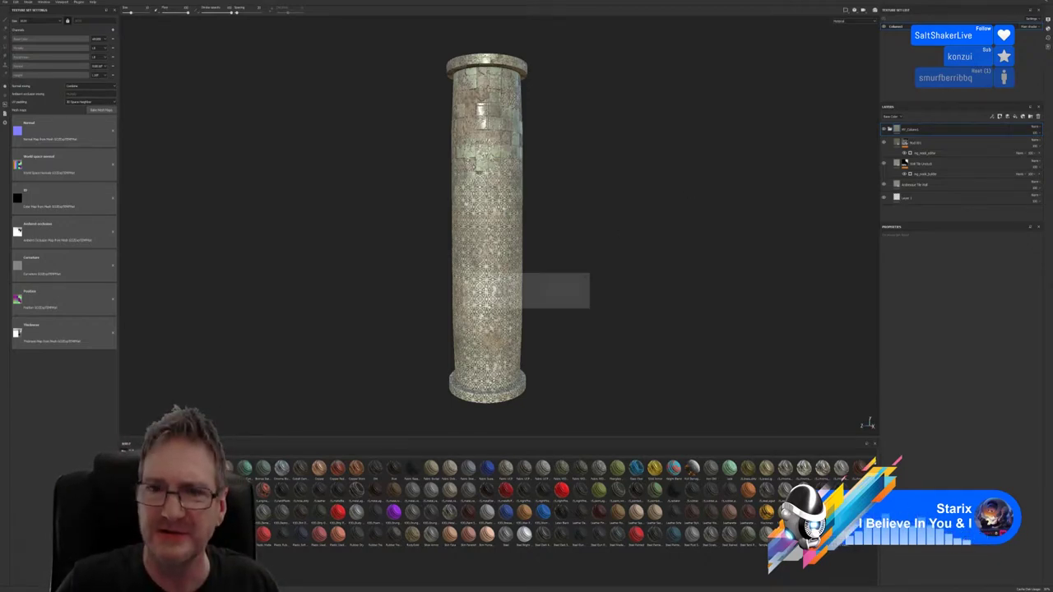
{"action": "left_click", "coordinate": [574, 303]}
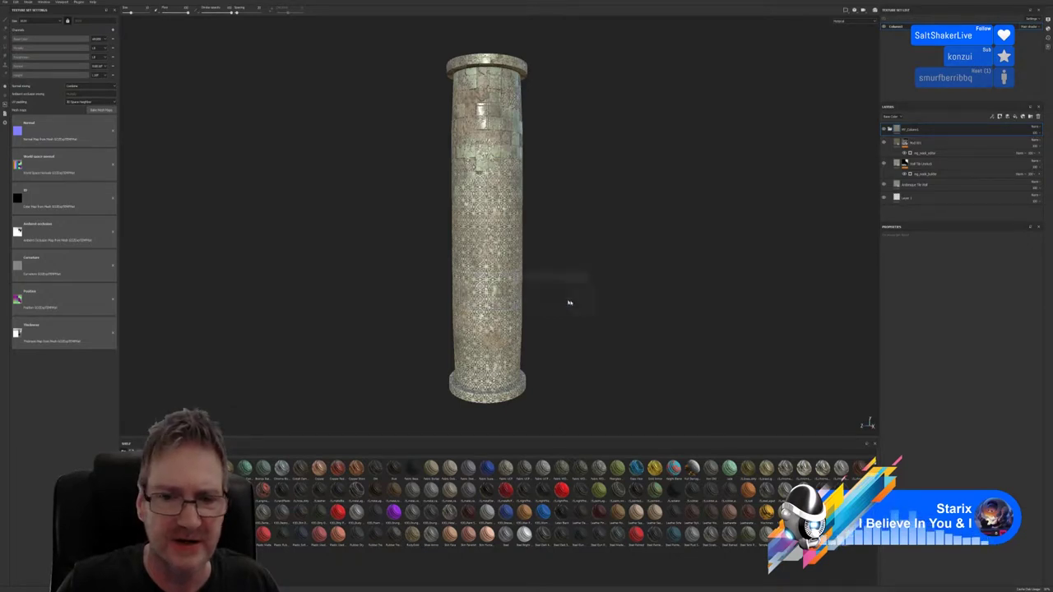
{"action": "left_click", "coordinate": [5, 2]}
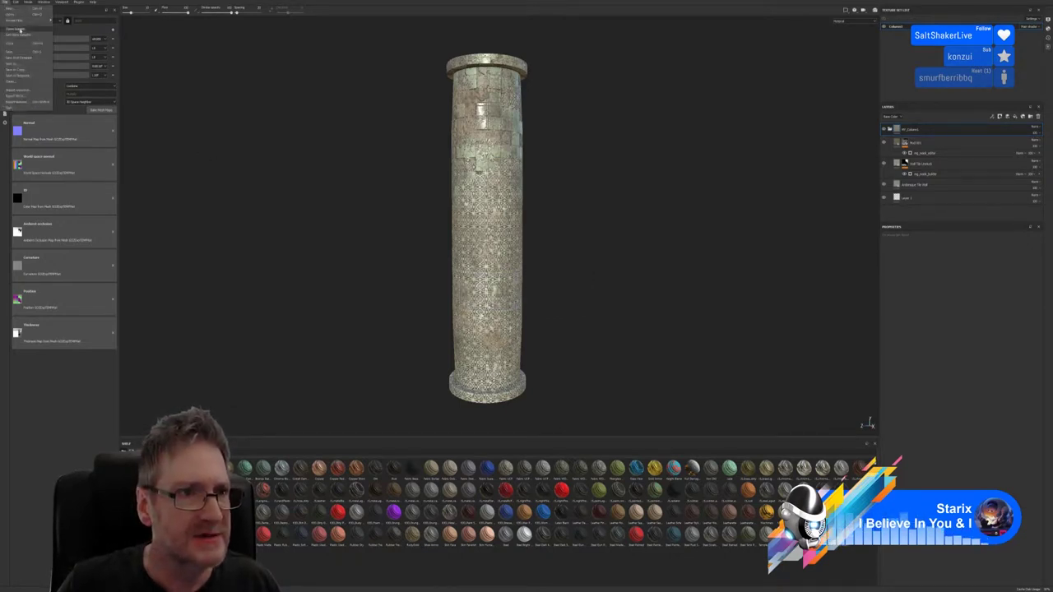
{"action": "left_click", "coordinate": [15, 51]}
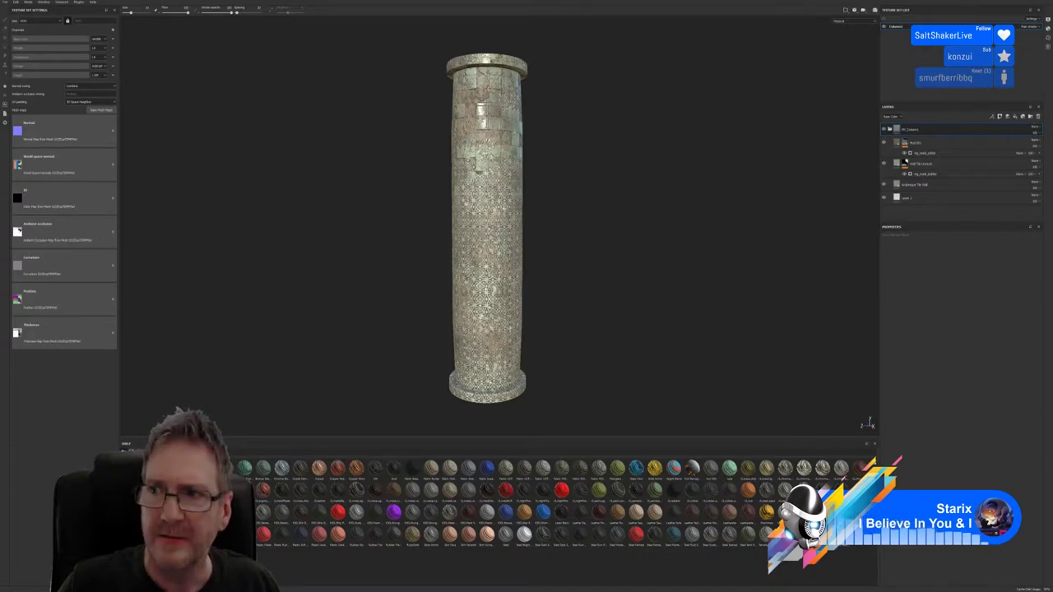
{"action": "key", "text": "alt+F4"}
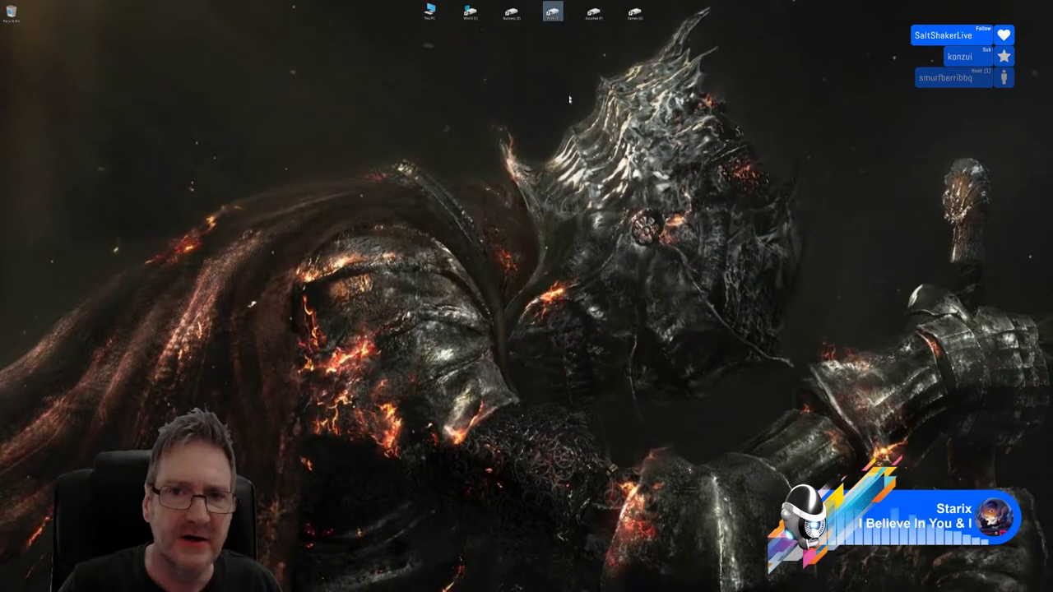
Open Column2.spp from Work (E:) > Temp > SendToSubstance > Column2
{"action": "double_click", "coordinate": [552, 12]}
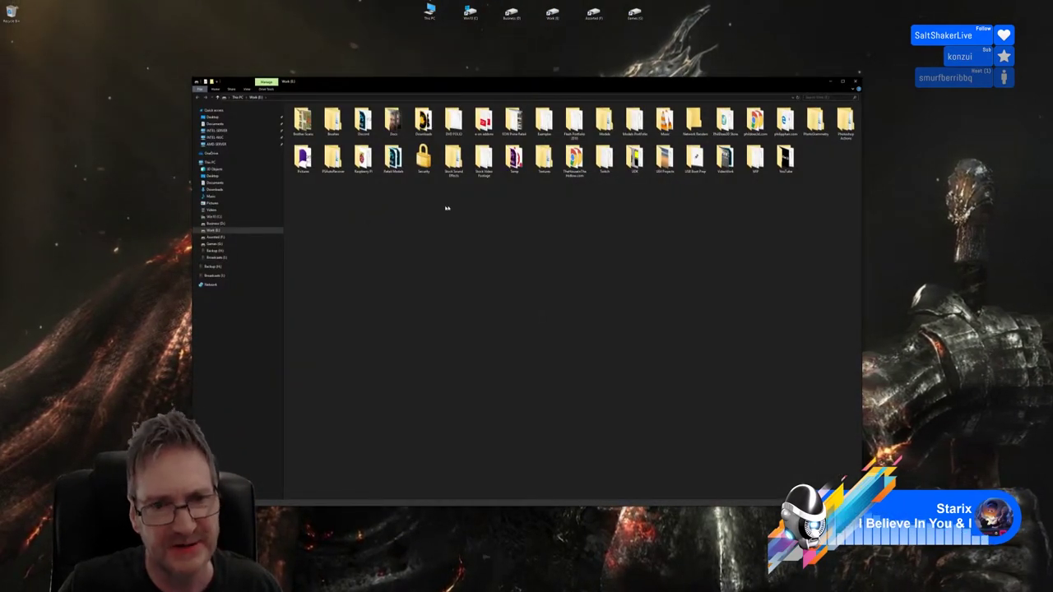
{"action": "double_click", "coordinate": [514, 161]}
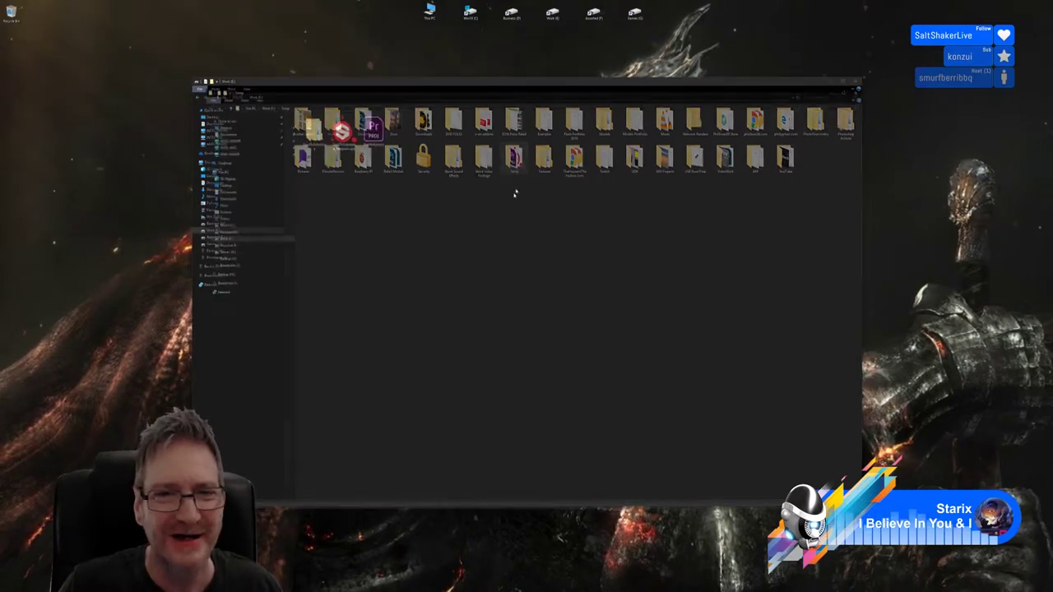
{"action": "double_click", "coordinate": [309, 129]}
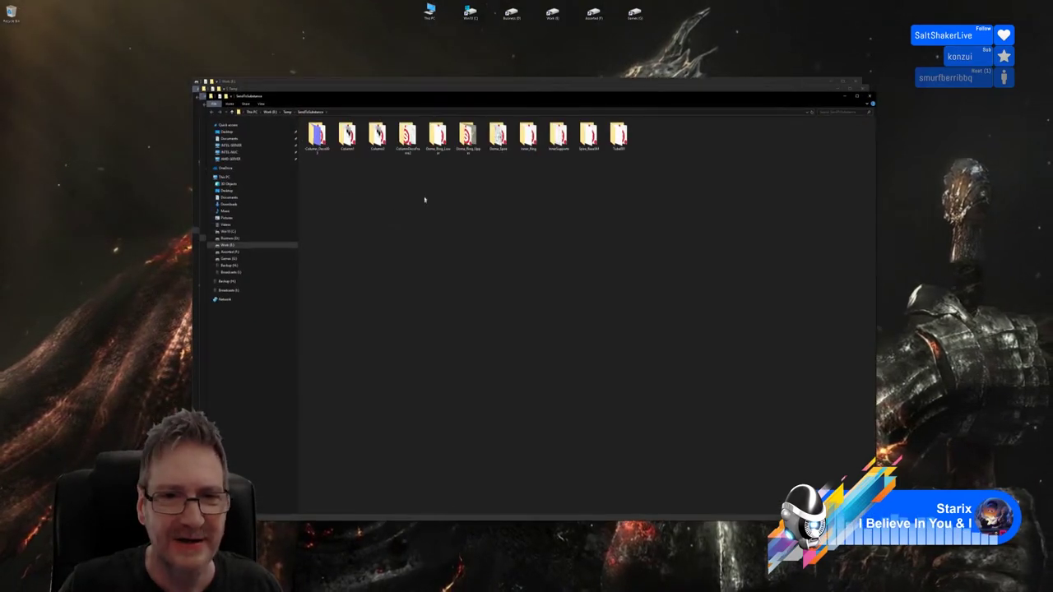
{"action": "double_click", "coordinate": [377, 134]}
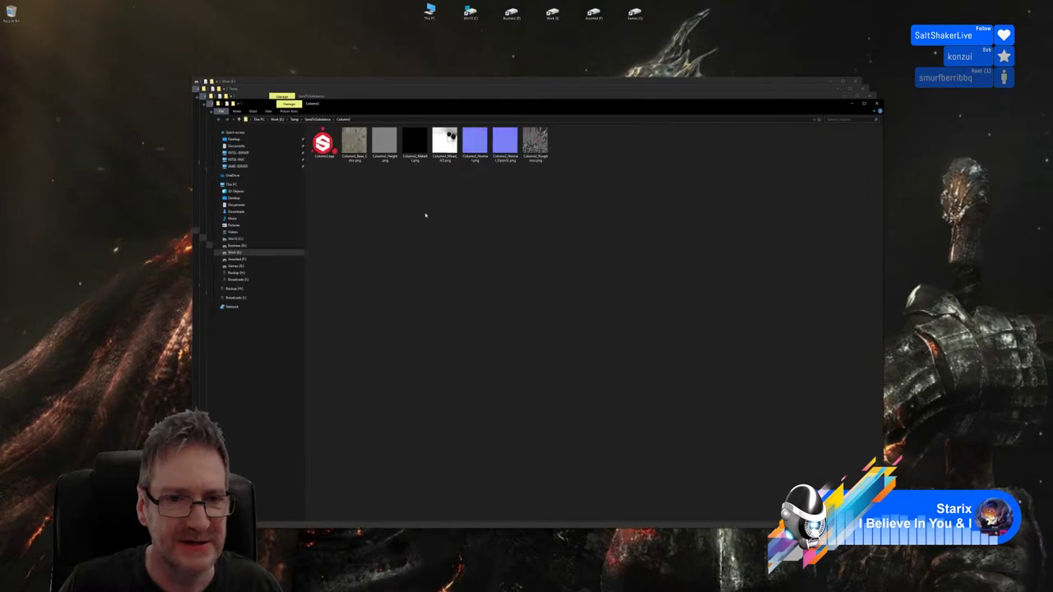
{"action": "double_click", "coordinate": [323, 144]}
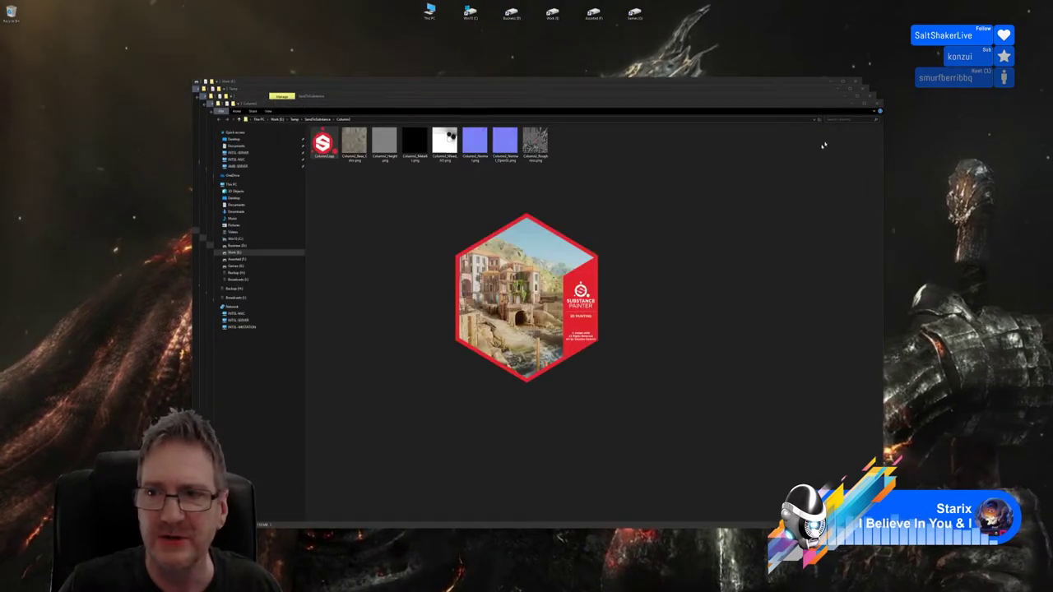
Close all the remaining File Explorer folder windows
{"action": "left_click", "coordinate": [870, 103]}
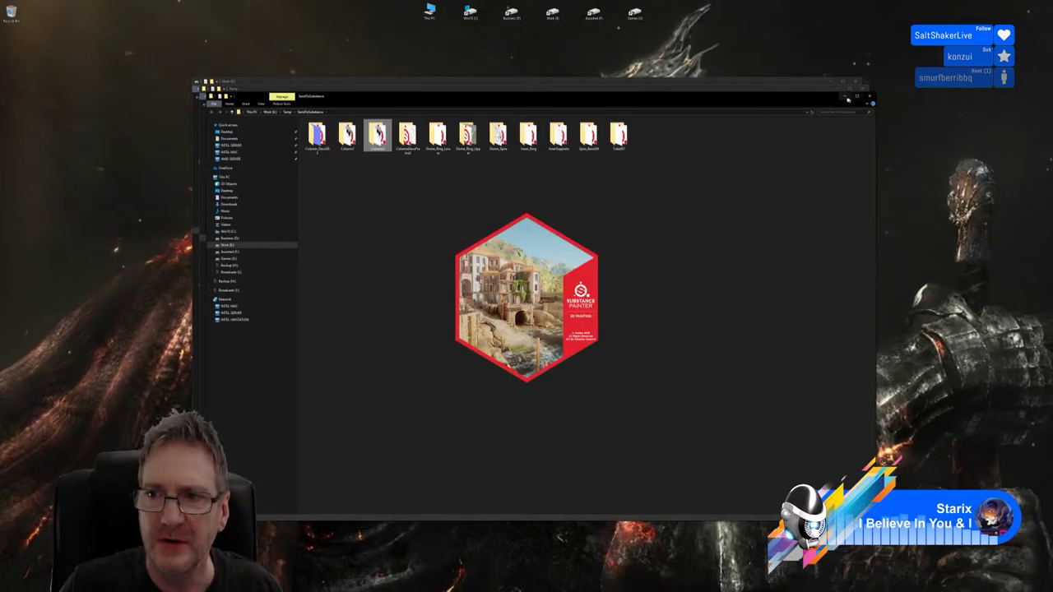
{"action": "left_click", "coordinate": [870, 97]}
{"action": "left_click", "coordinate": [864, 89]}
{"action": "left_click", "coordinate": [864, 89]}
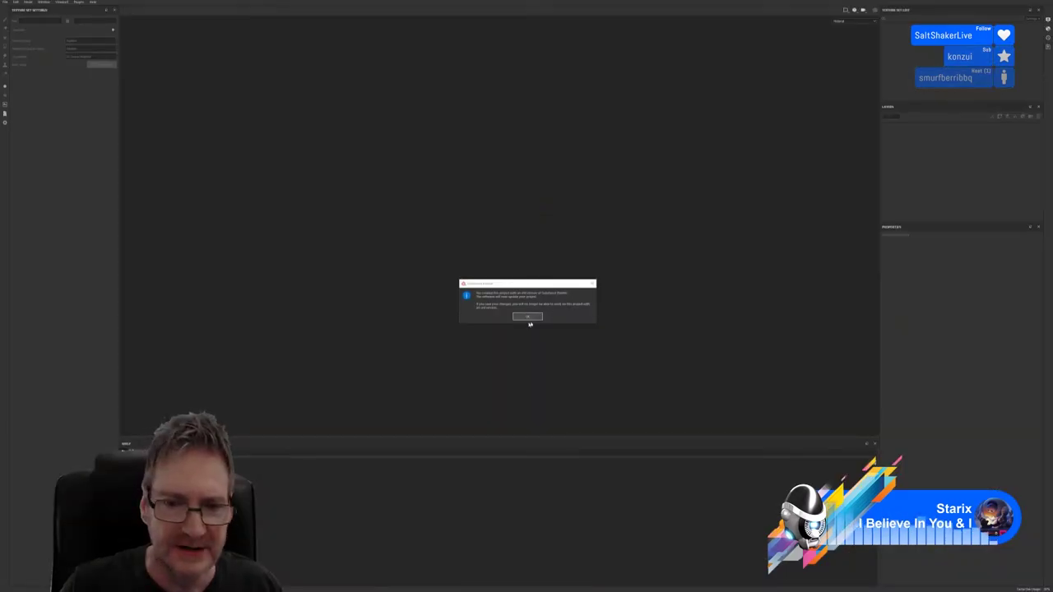
Accept the project version update notice so Column2 loads with its stone tile layers
{"action": "left_click", "coordinate": [529, 317]}
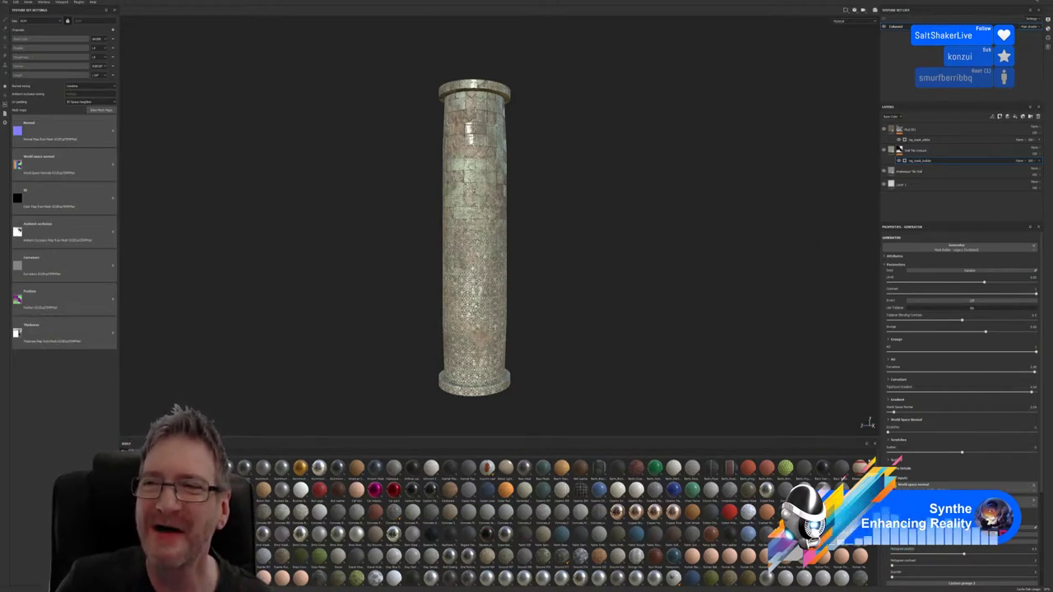
Show the desktop with Win+D, hiding Substance Painter
{"action": "key", "text": "super+d"}
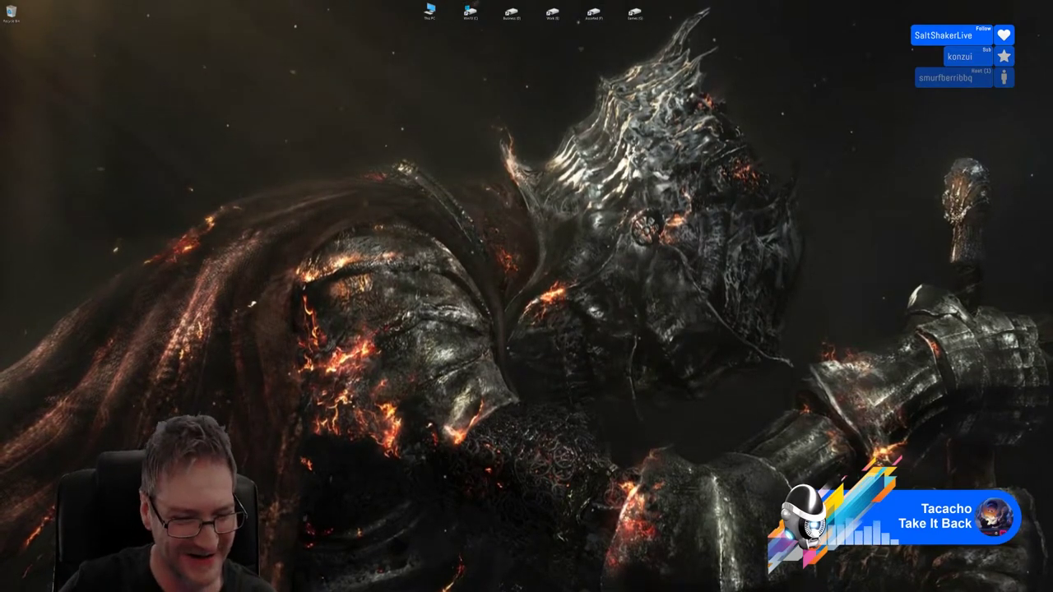
{"action": "key", "text": "alt+Tab"}
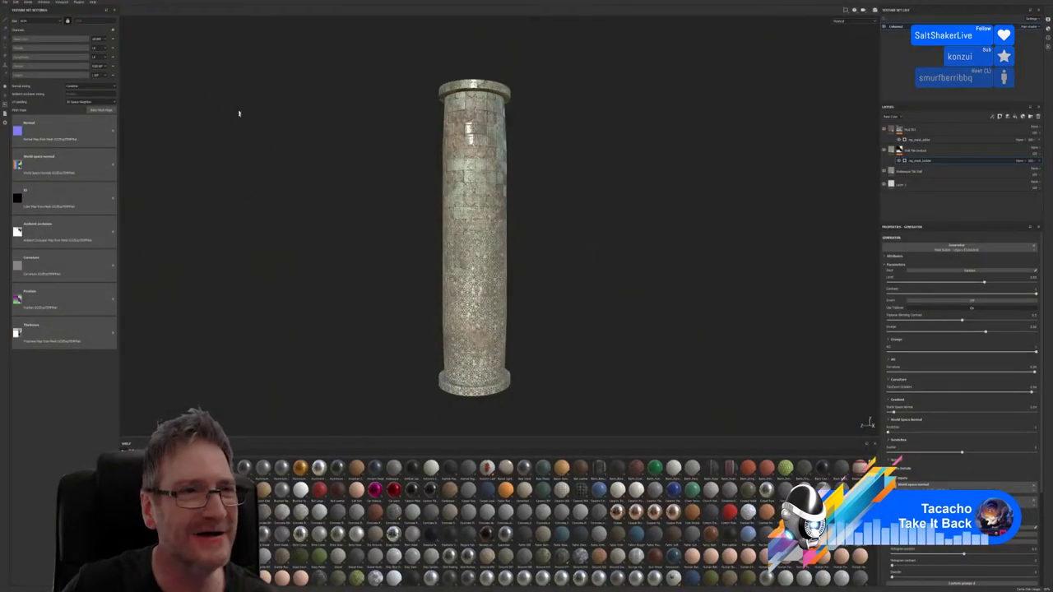
{"action": "left_click", "coordinate": [969, 128]}
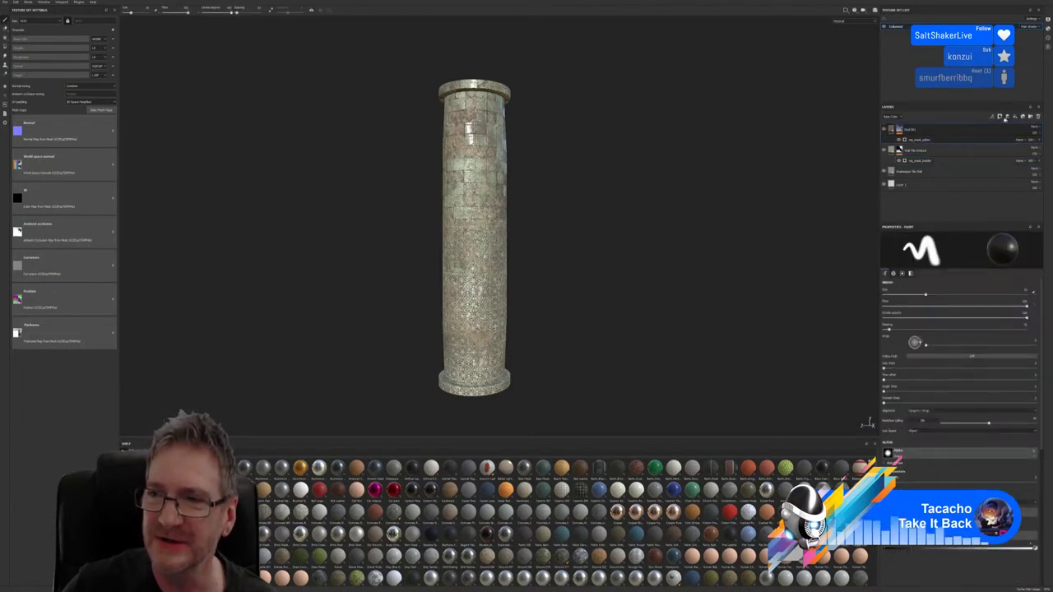
{"action": "left_click", "coordinate": [1031, 118]}
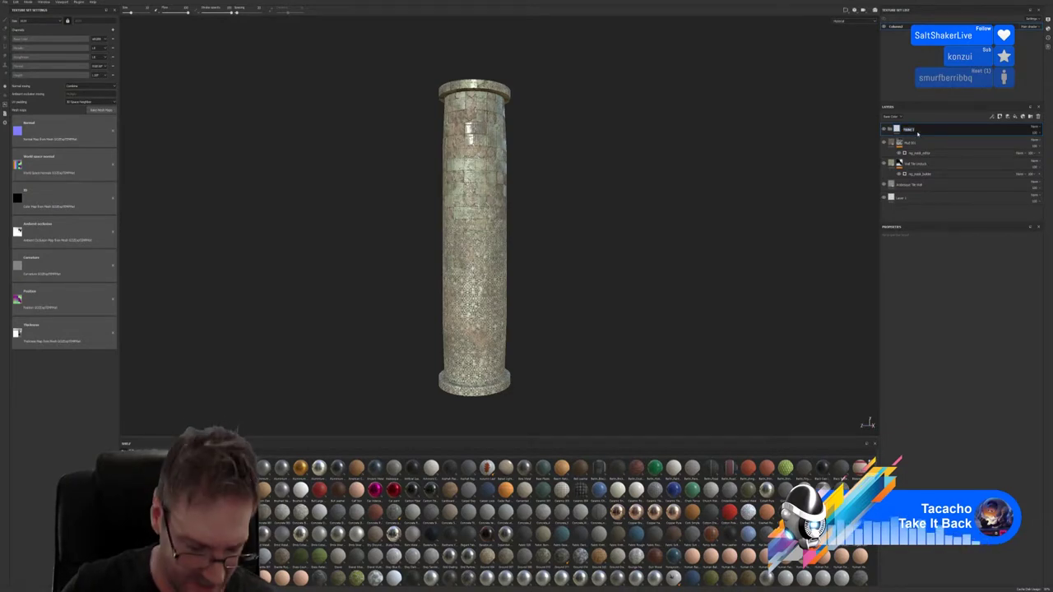
{"action": "type", "text": "trm_color"}
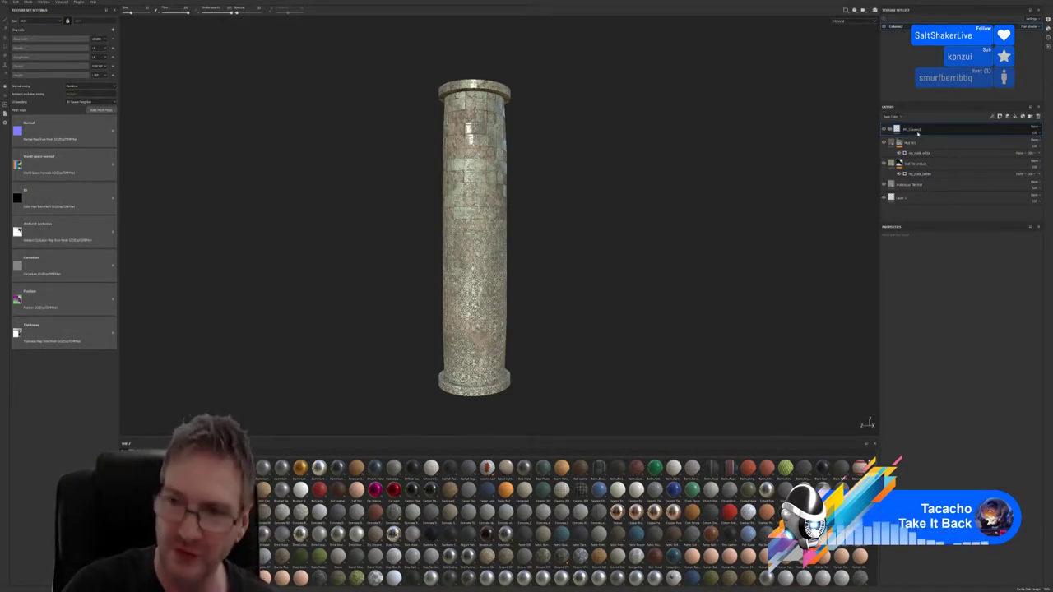
{"action": "key", "text": "Return"}
{"action": "left_click_drag", "start_coordinate": [930, 162], "coordinate": [900, 132]}
{"action": "right_click", "coordinate": [913, 130]}
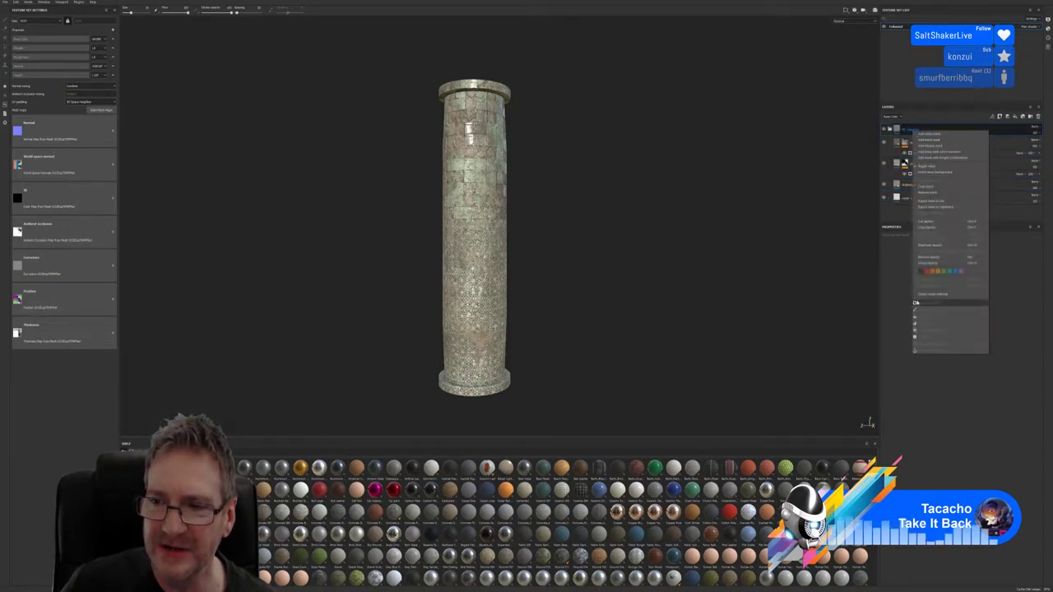
{"action": "left_click", "coordinate": [855, 284]}
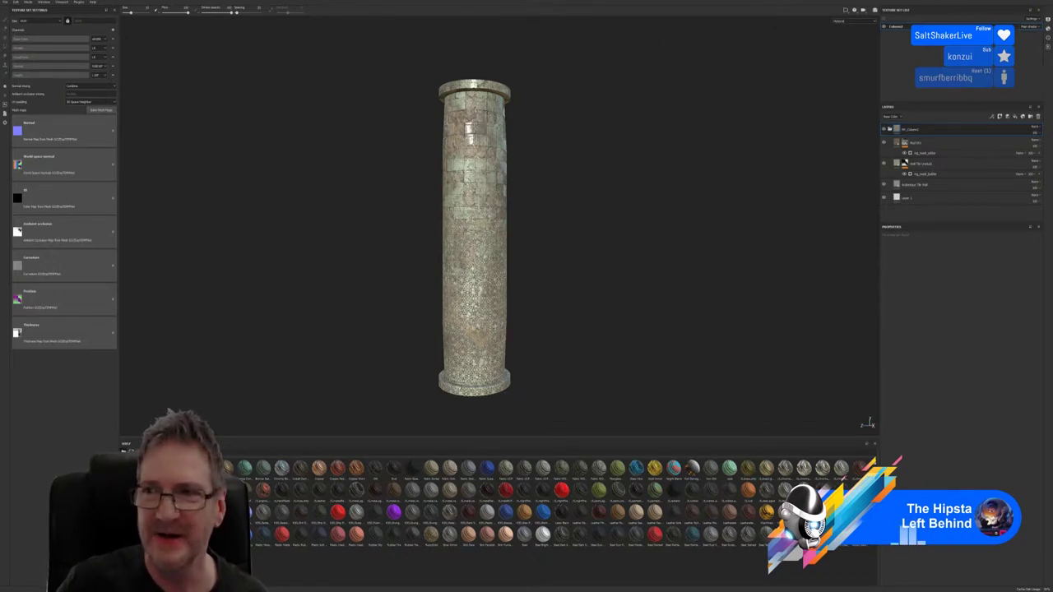
Quit Substance Painter, answering the save-changes prompt
{"action": "key", "text": "ctrl+n"}
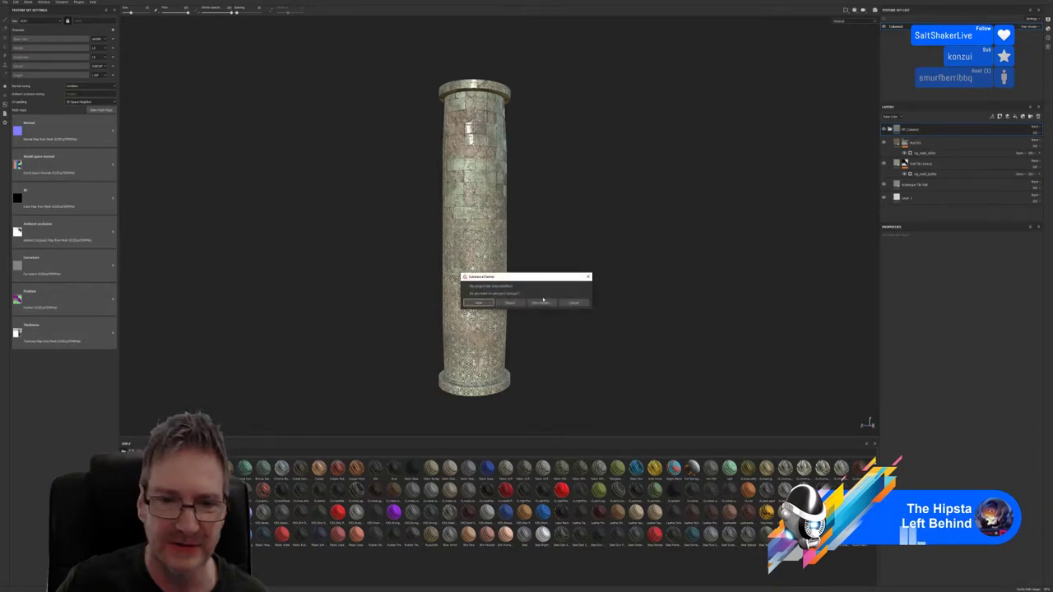
{"action": "left_click", "coordinate": [540, 303]}
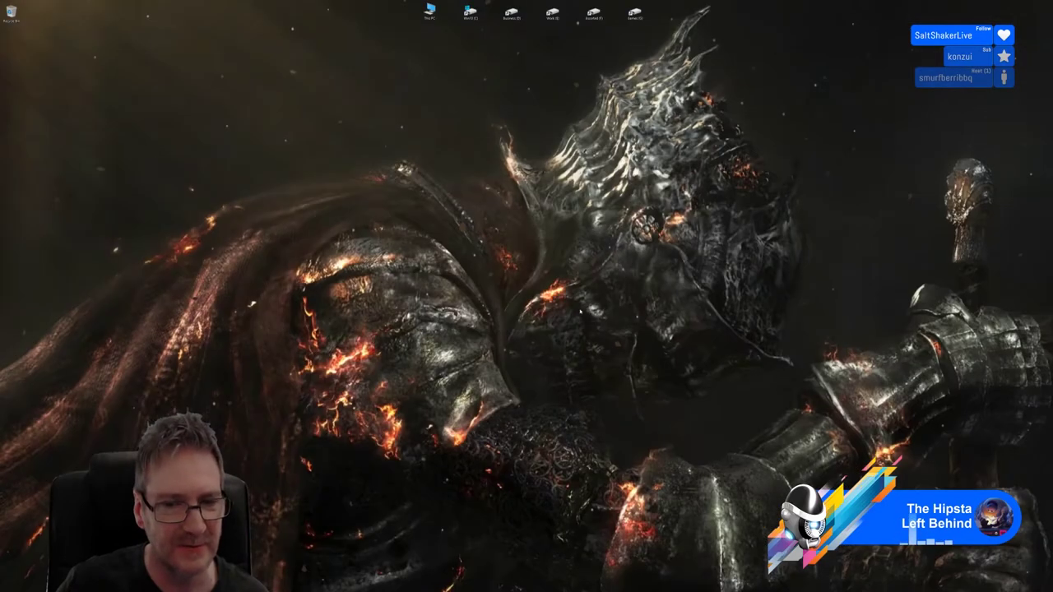
Switch to 3ds Max, select a gazebo column and isolate it with Alt+Q
{"action": "key", "text": "alt+Tab"}
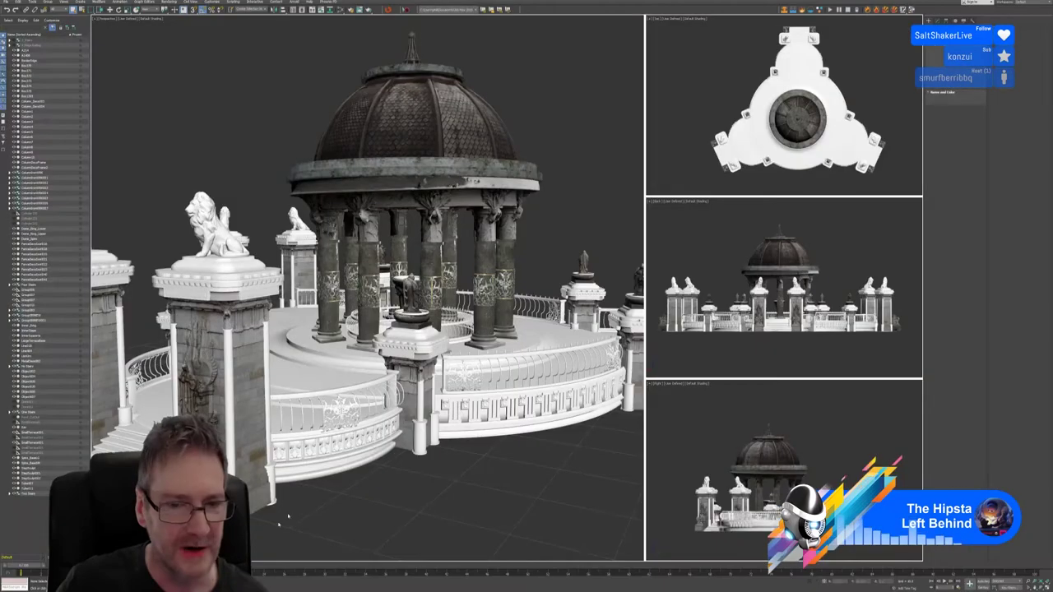
{"action": "left_click", "coordinate": [432, 272]}
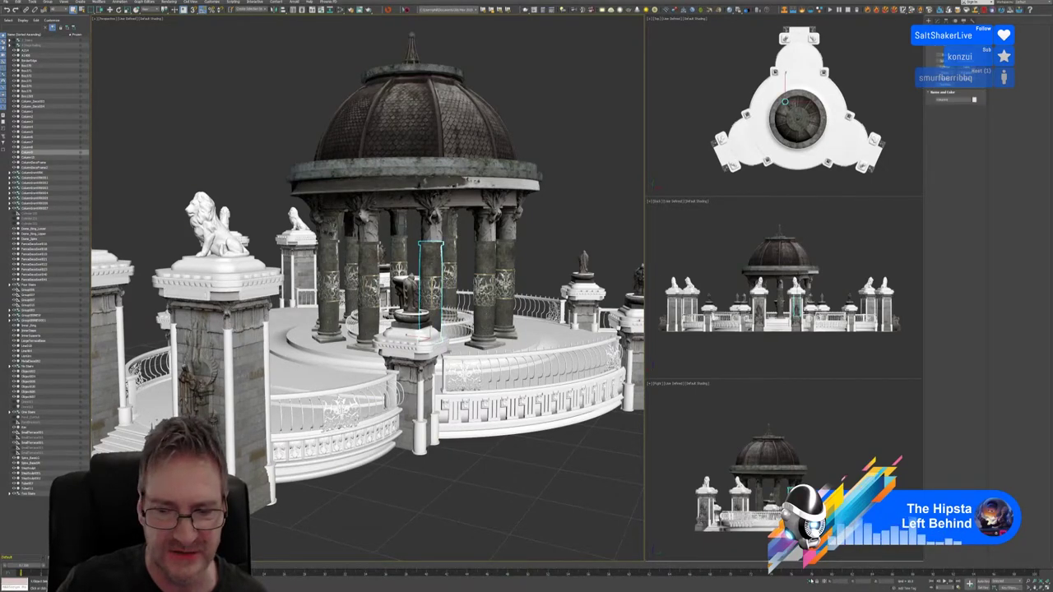
{"action": "key", "text": "alt+q"}
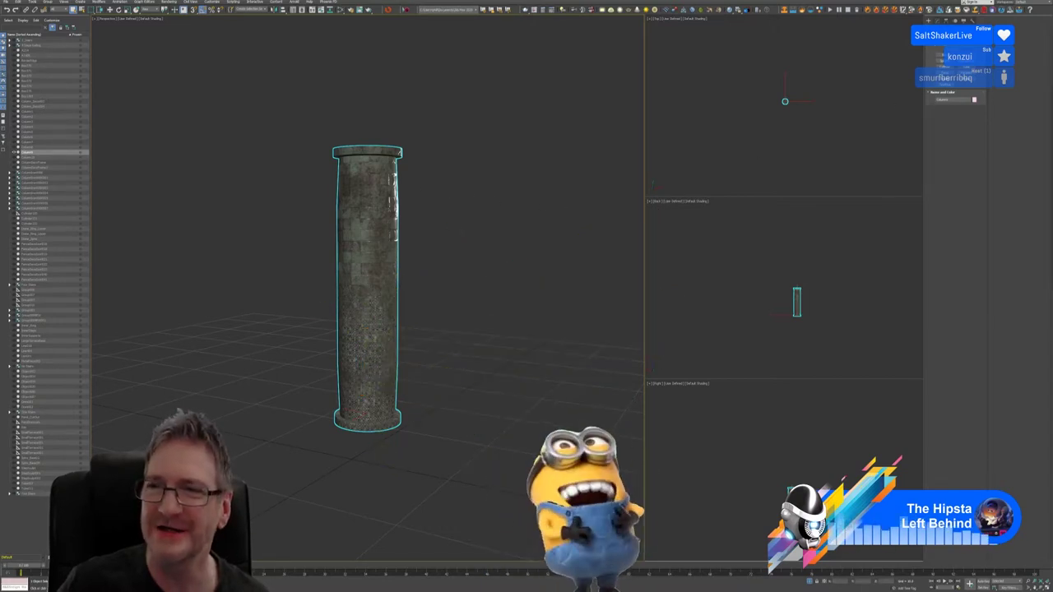
Open the Modify panel to show the column's Editable Poly parameters
{"action": "left_click", "coordinate": [938, 22]}
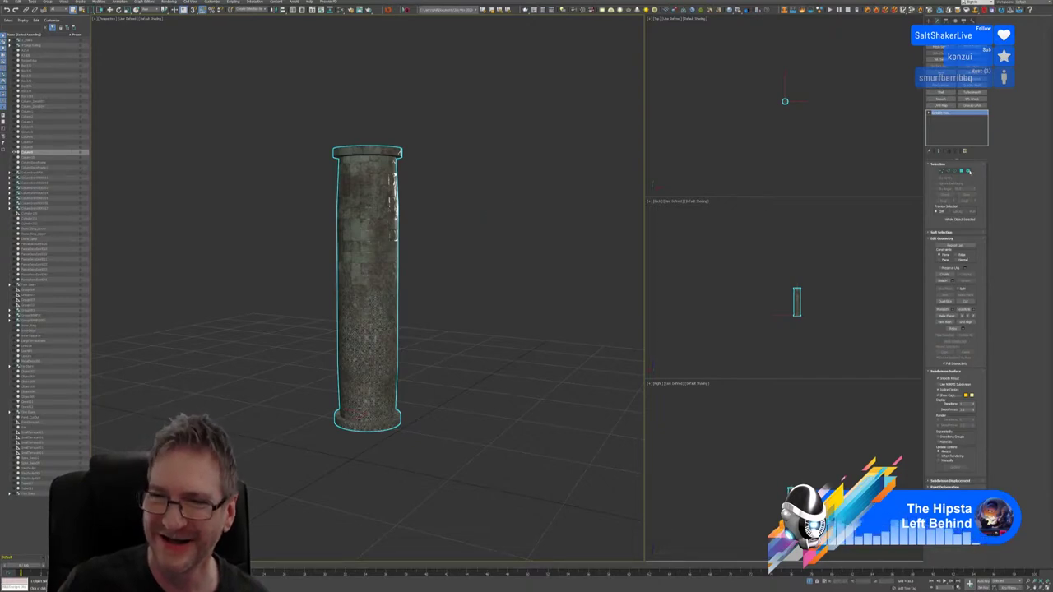
In Polygon mode with the grid hidden, start Detach on the top and bottom cap polygons
{"action": "left_click", "coordinate": [968, 171]}
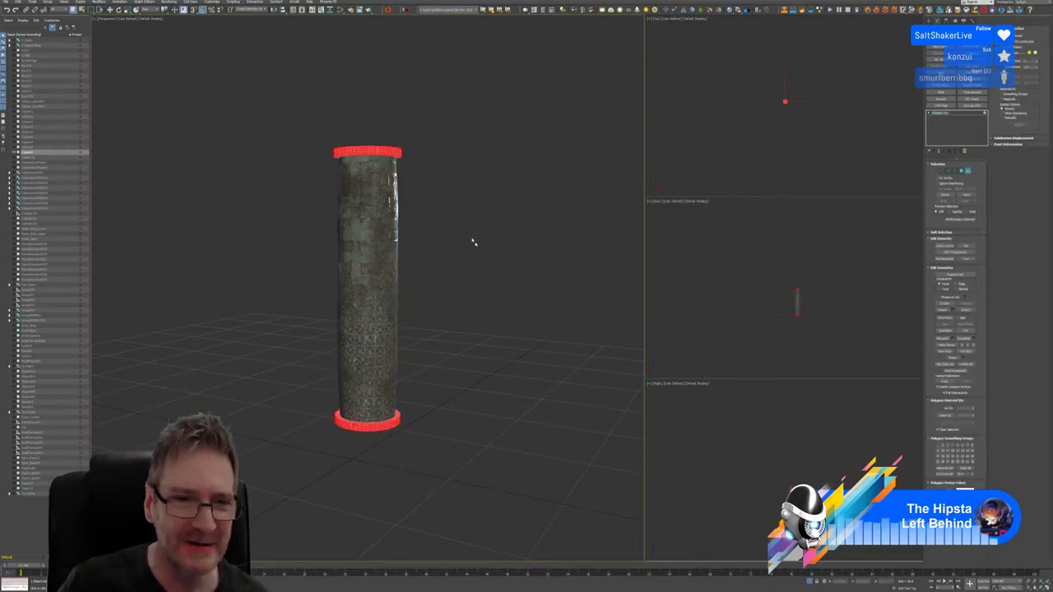
{"action": "key", "text": "g"}
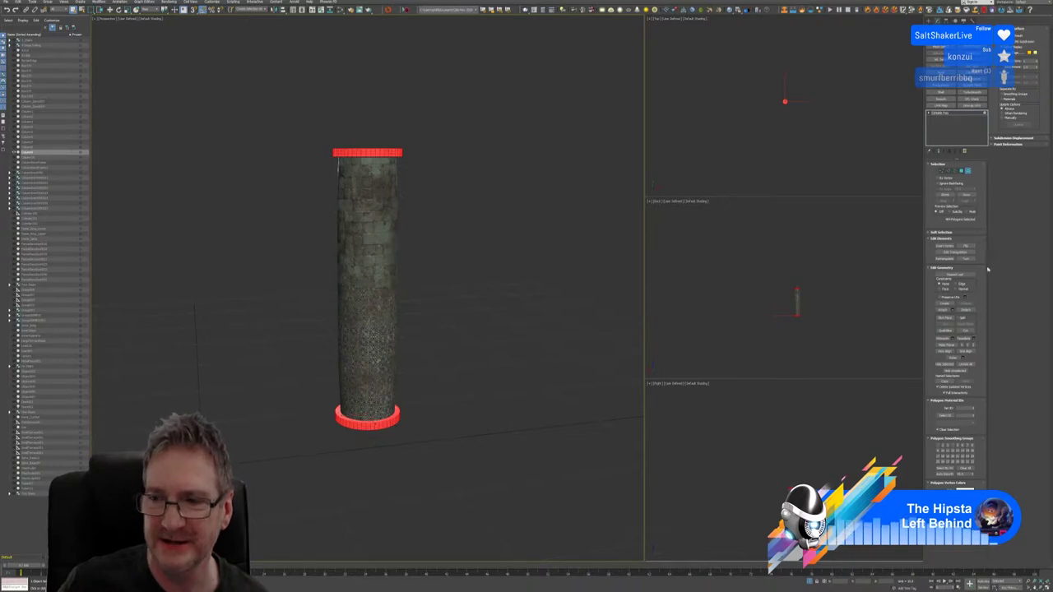
{"action": "left_click", "coordinate": [969, 310]}
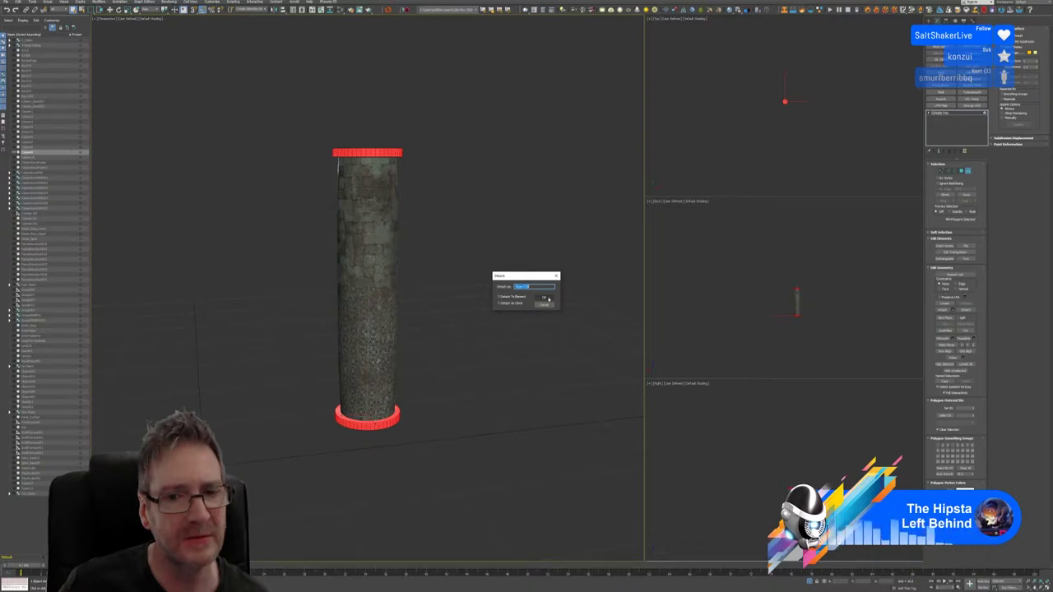
Detach the selected end-cap faces as an element of the column, then exit polygon mode
{"action": "left_click", "coordinate": [518, 298]}
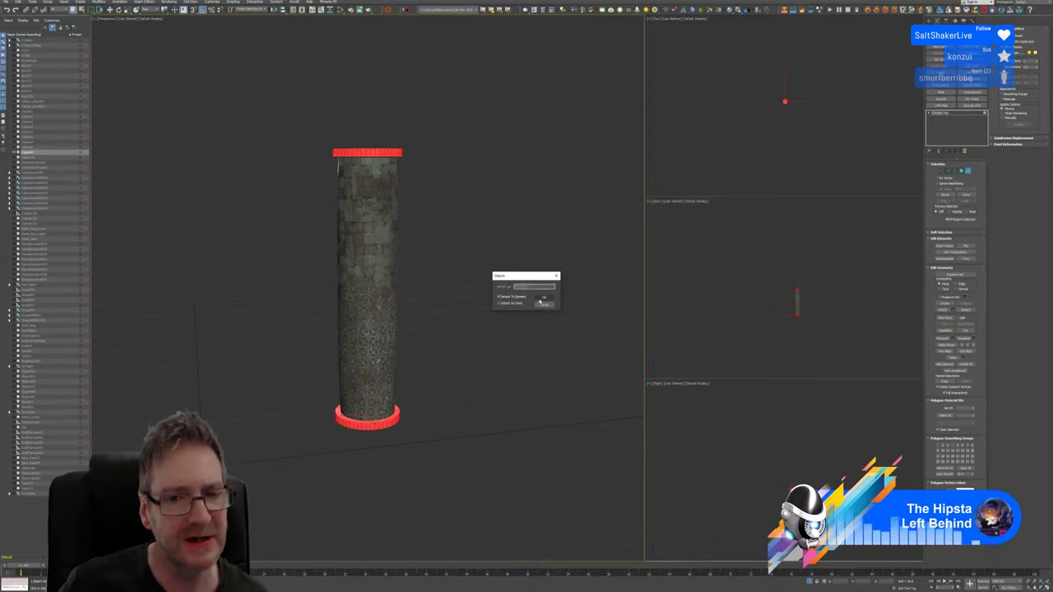
{"action": "left_click", "coordinate": [544, 299]}
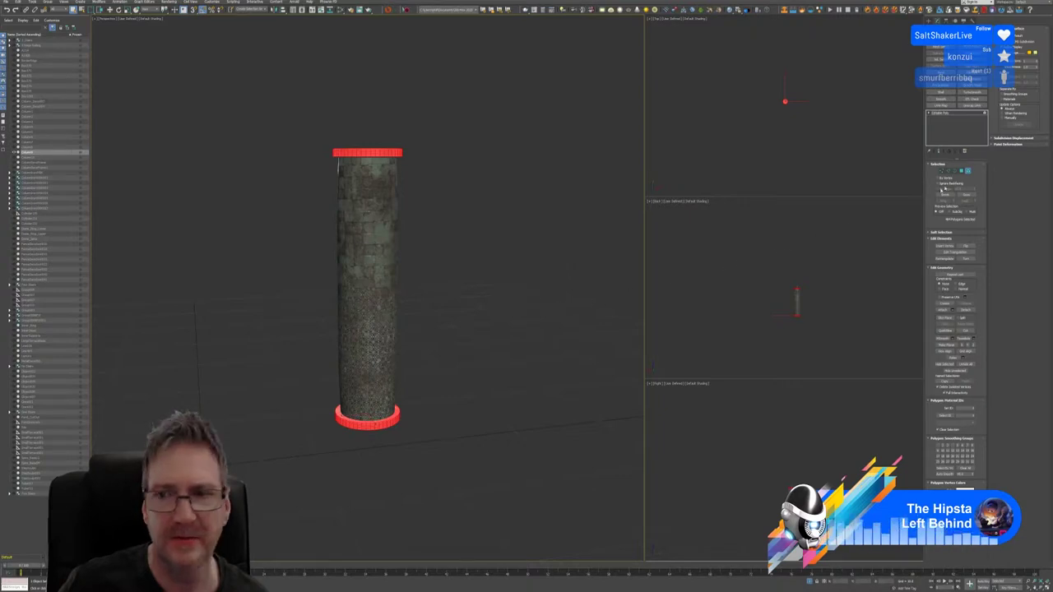
{"action": "key", "text": "6"}
{"action": "left_click", "coordinate": [770, 210]}
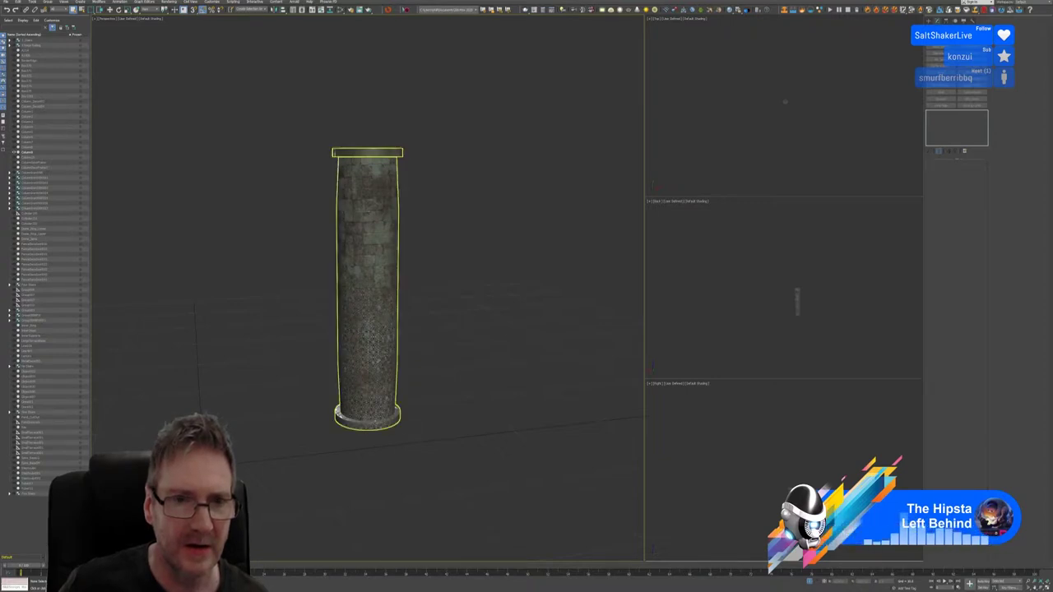
Reselect the column's base ring of faces and attempt to detach it
{"action": "left_click", "coordinate": [367, 156]}
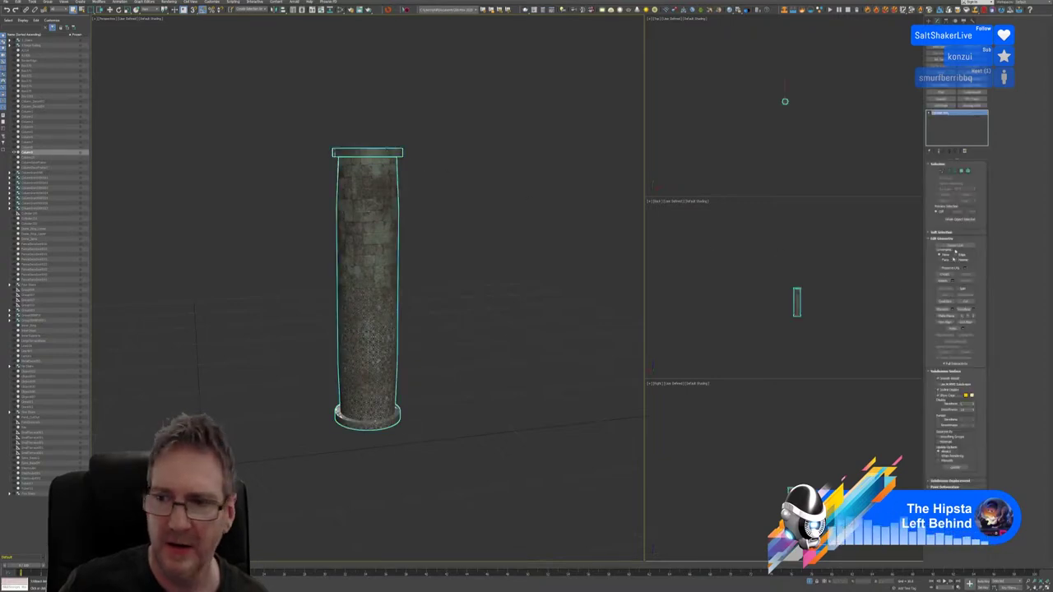
{"action": "key", "text": "4"}
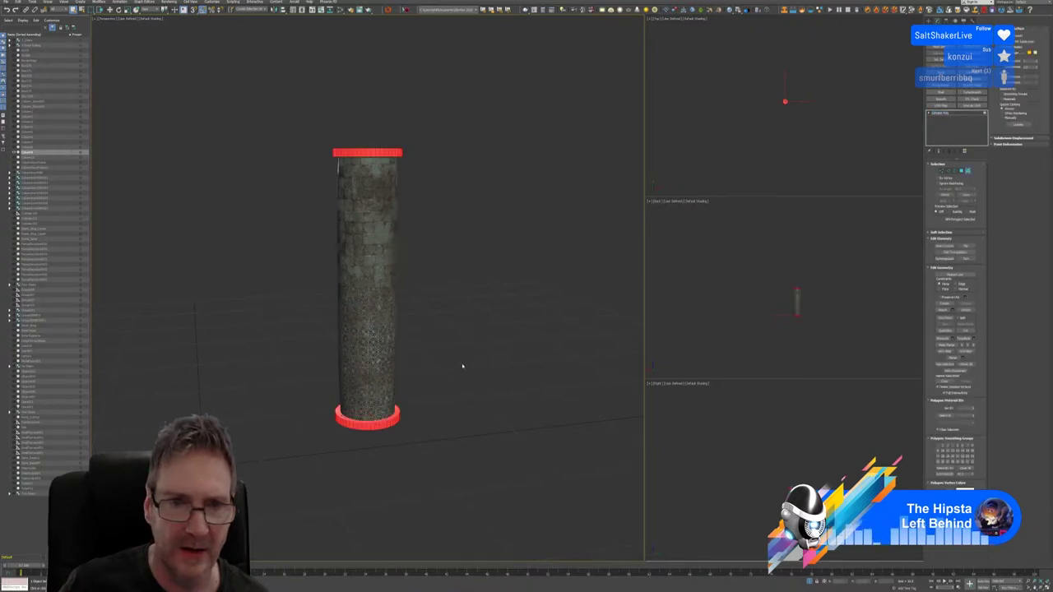
{"action": "left_click", "coordinate": [458, 375]}
{"action": "left_click", "coordinate": [367, 417]}
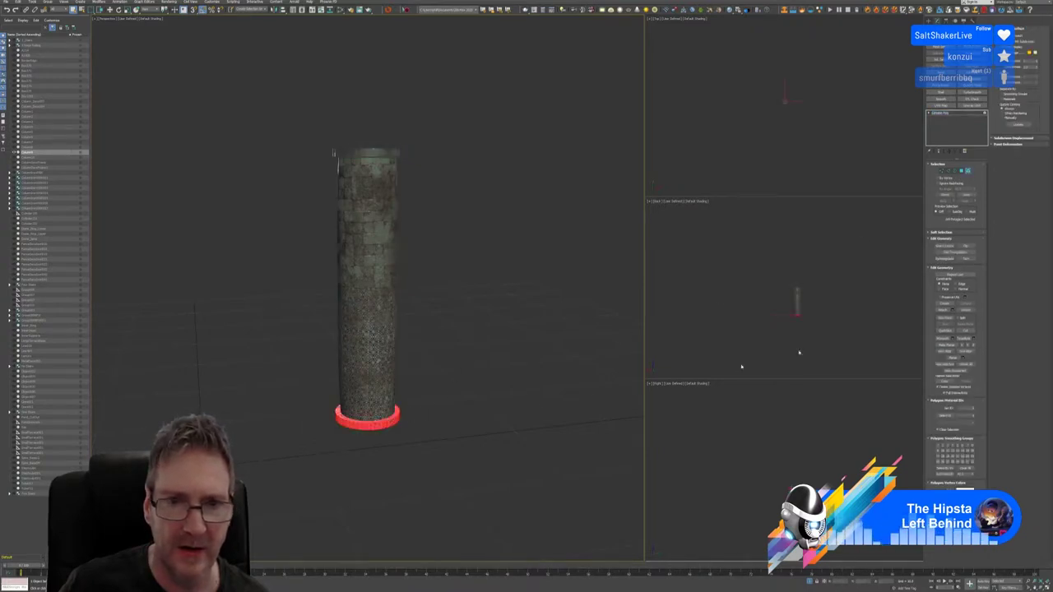
{"action": "left_click", "coordinate": [968, 310]}
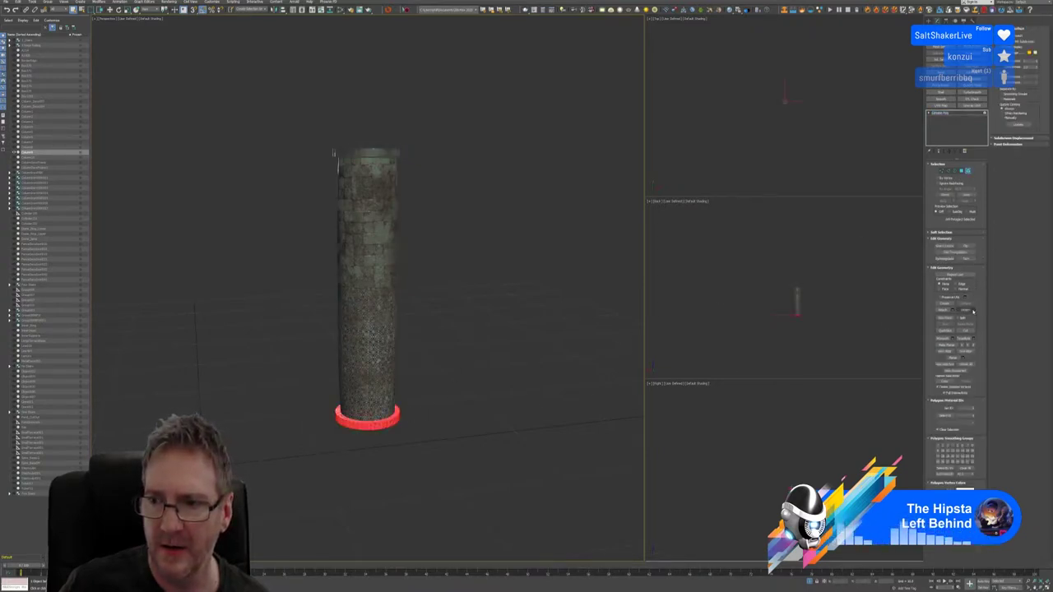
{"action": "left_click", "coordinate": [542, 297]}
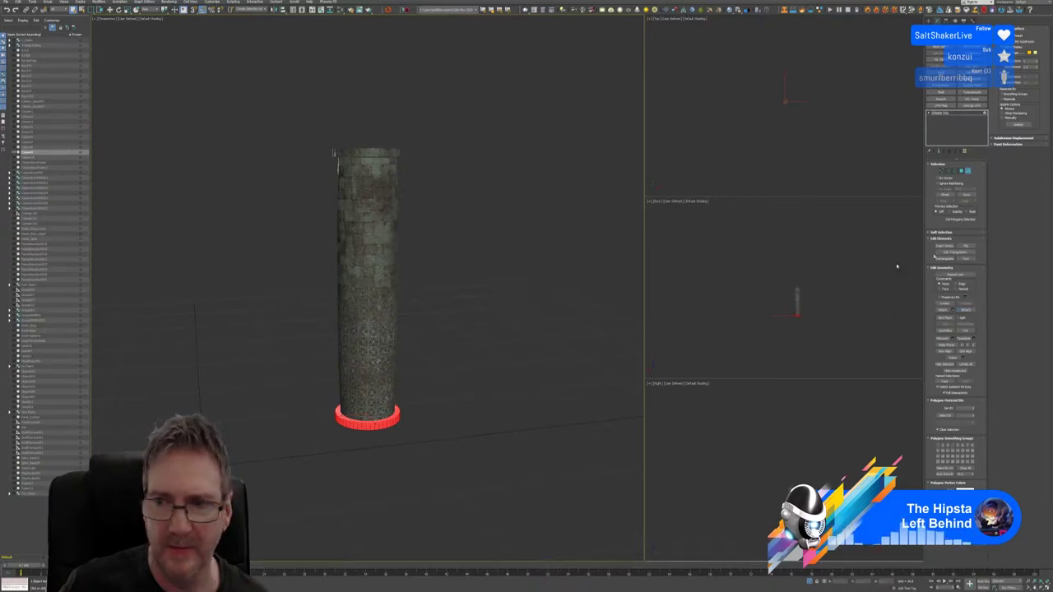
{"action": "left_click", "coordinate": [968, 170]}
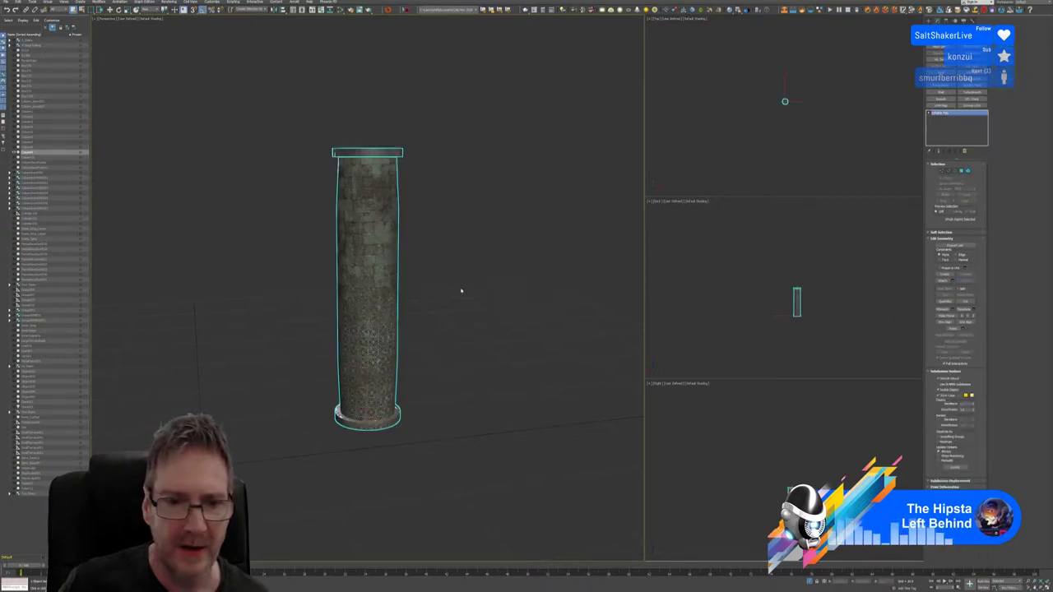
Select both top and bottom cap faces and detach them as a new object
{"action": "mouse_move", "coordinate": [457, 318]}
{"action": "middle_mouse_down", "text": "alt"}
{"action": "mouse_move", "coordinate": [433, 305]}
{"action": "mouse_move", "coordinate": [451, 314]}
{"action": "middle_mouse_up", "text": "alt"}
{"action": "left_click", "coordinate": [464, 239]}
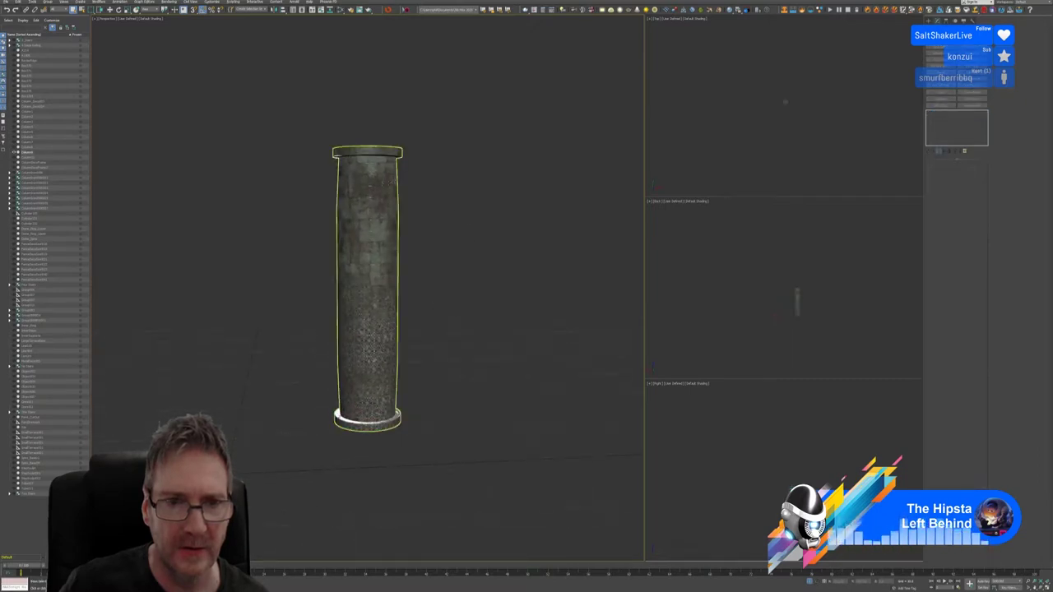
{"action": "left_click", "coordinate": [387, 180]}
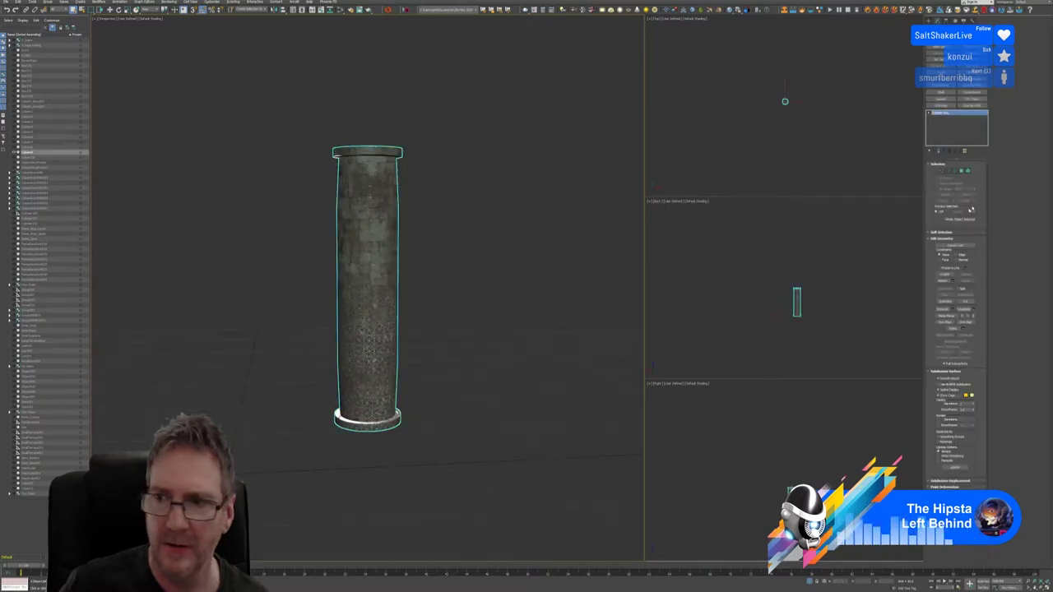
{"action": "left_click", "coordinate": [969, 172]}
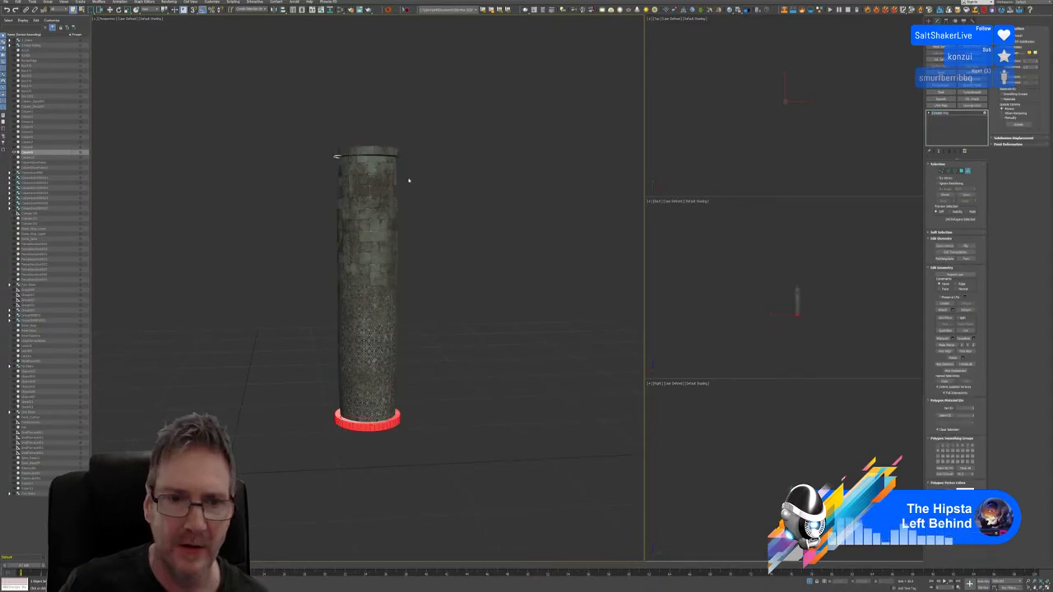
{"action": "left_click", "coordinate": [337, 156], "text": "ctrl"}
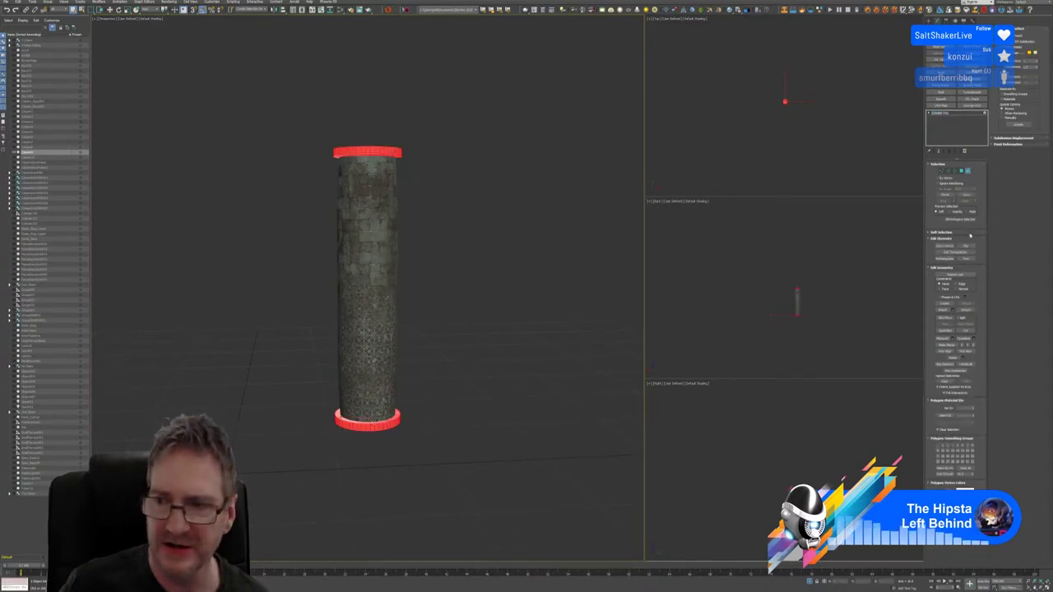
{"action": "left_click", "coordinate": [967, 308]}
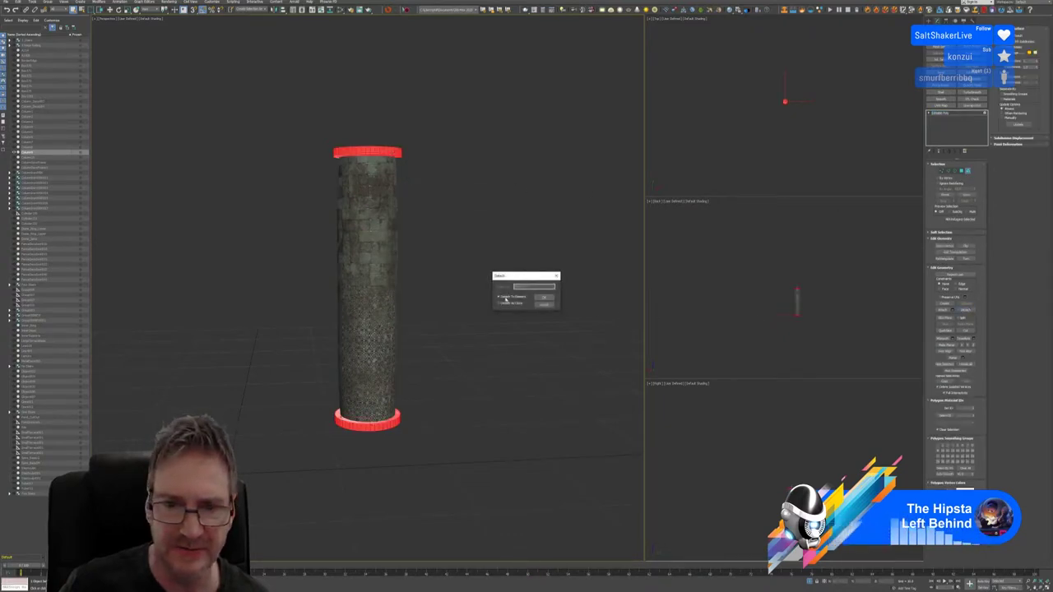
{"action": "left_click", "coordinate": [543, 297]}
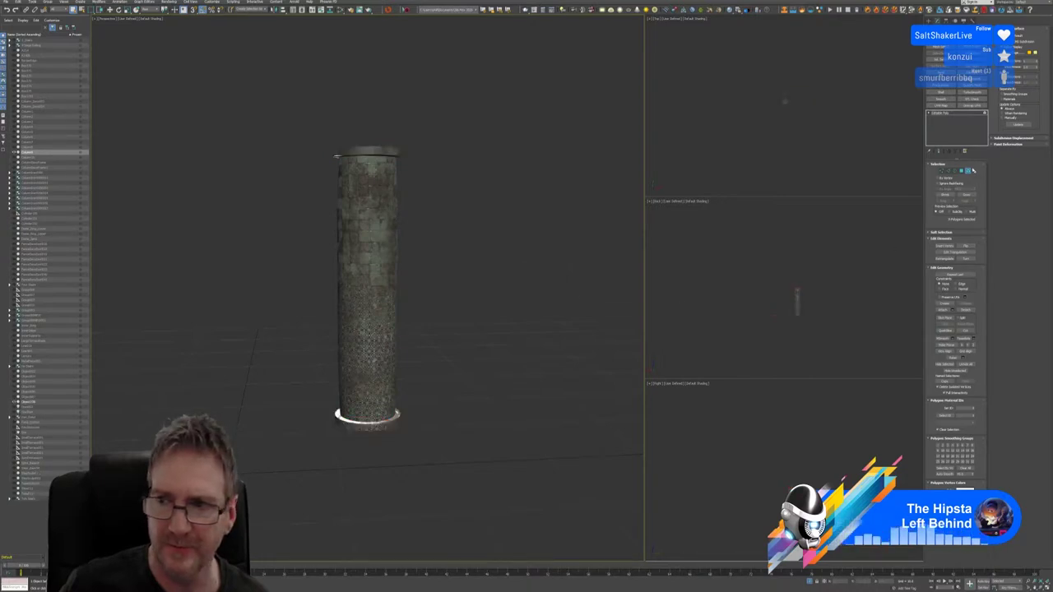
Select the detached caps and bring up the Slate Material Editor with M
{"action": "key", "text": "4"}
{"action": "left_click", "coordinate": [496, 206]}
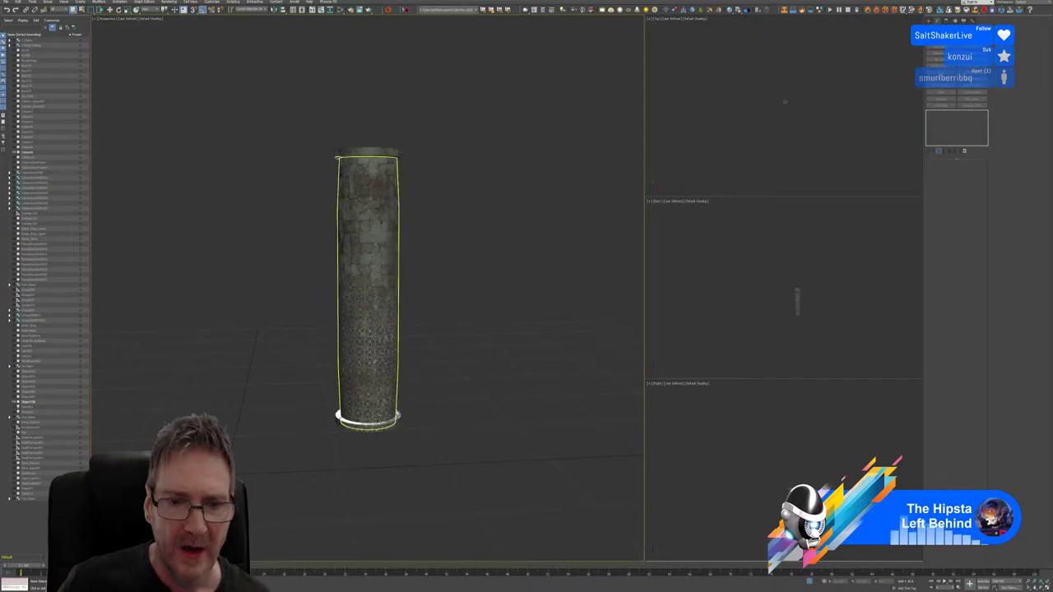
{"action": "left_click", "coordinate": [337, 158]}
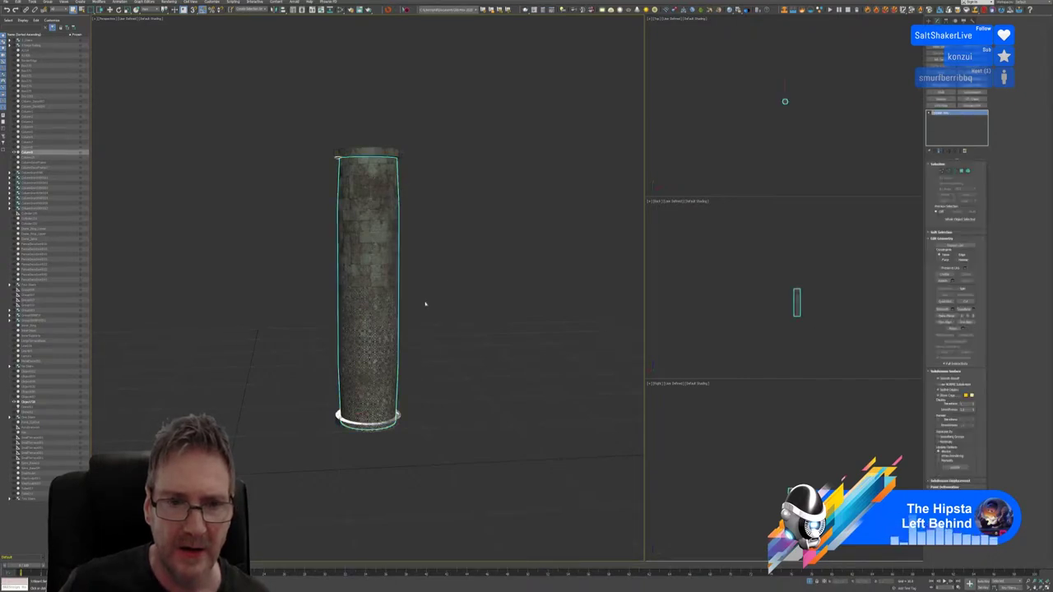
{"action": "key", "text": "4"}
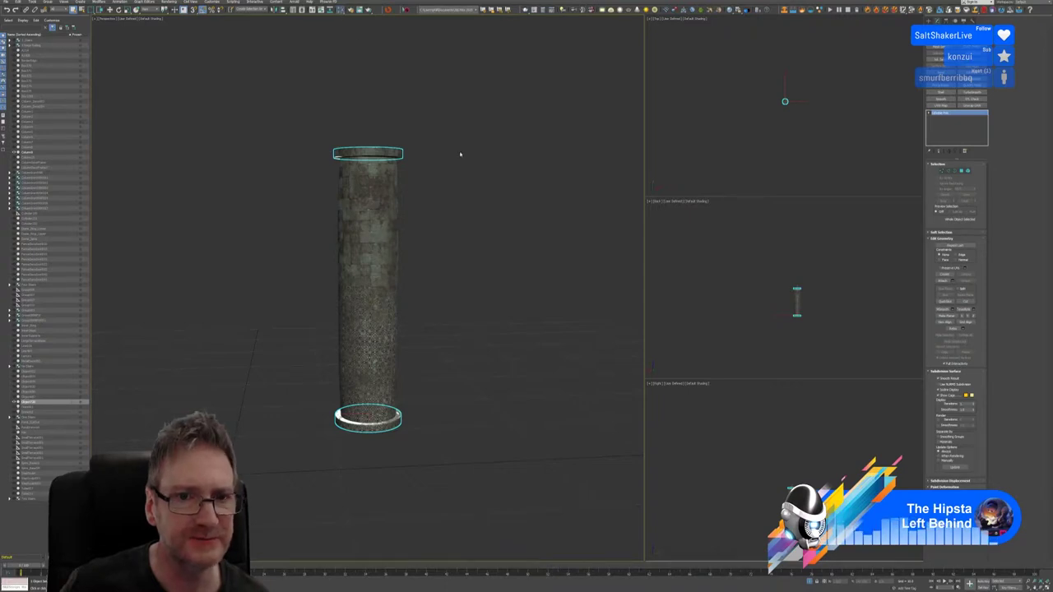
{"action": "key", "text": "m"}
{"action": "scroll", "coordinate": [553, 272], "scroll_direction": "up", "scroll_amount": 2}
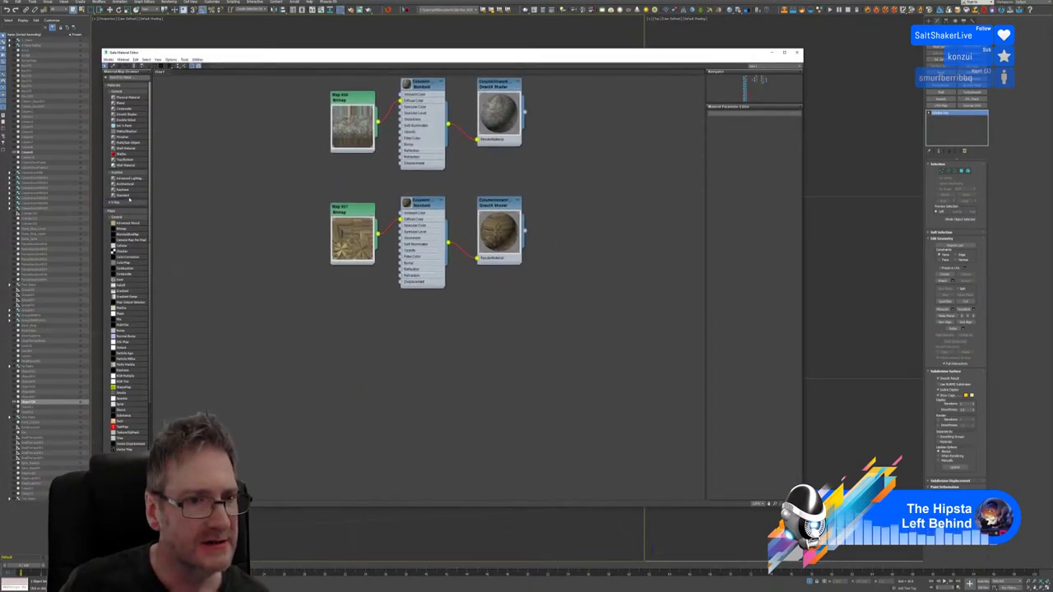
Add a new Standard material node and enable Show Shaded Material in Viewport
{"action": "left_click_drag", "start_coordinate": [128, 197], "coordinate": [307, 327]}
{"action": "double_click", "coordinate": [308, 327]}
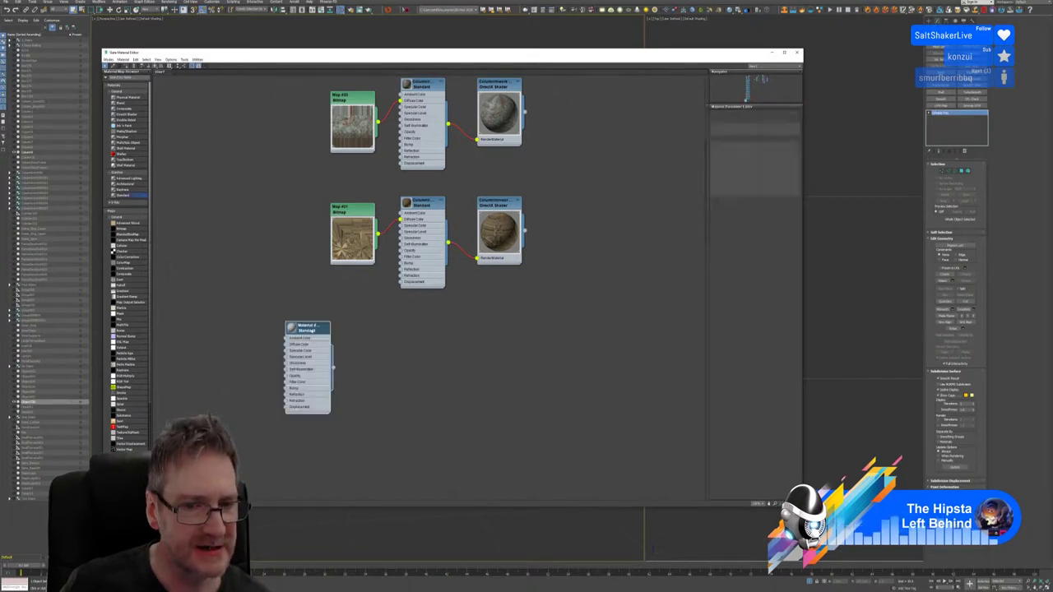
{"action": "right_click", "coordinate": [309, 328]}
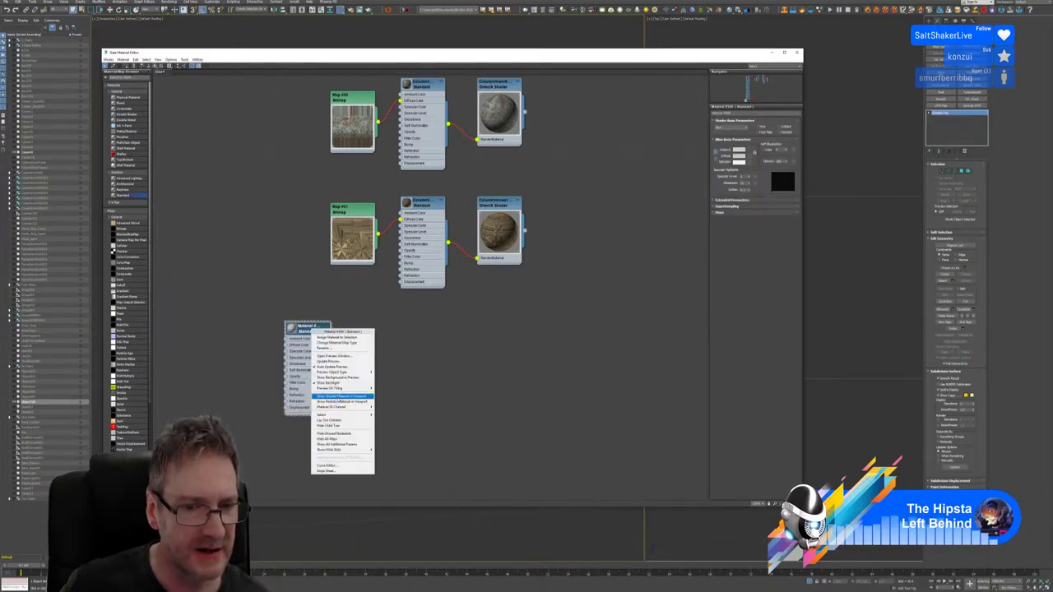
{"action": "left_click", "coordinate": [337, 396]}
{"action": "right_click", "coordinate": [309, 328]}
{"action": "left_click", "coordinate": [338, 400]}
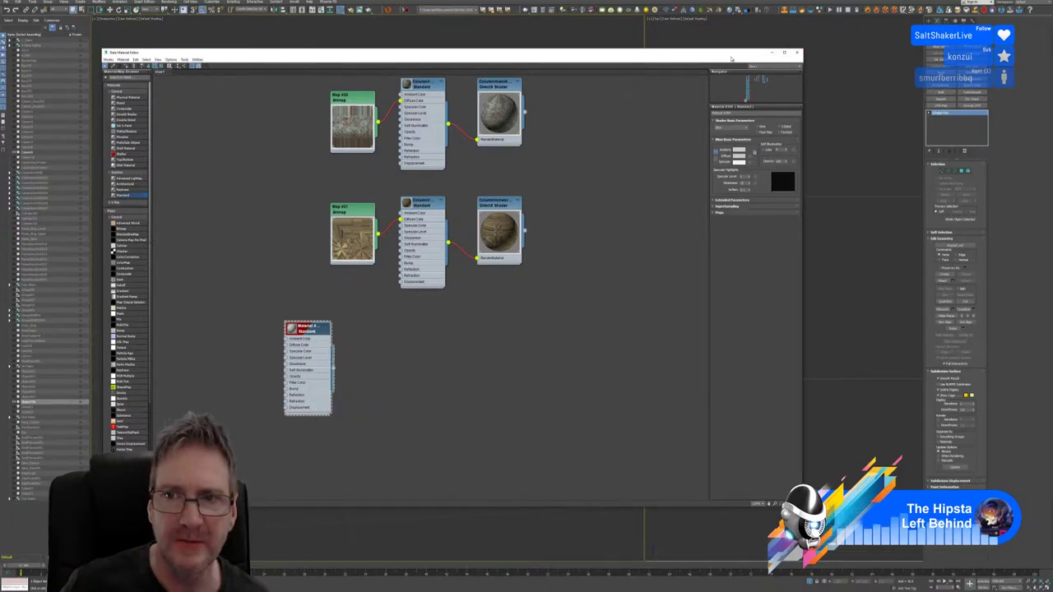
Assign the new Standard material to the selected end caps
{"action": "left_click_drag", "start_coordinate": [731, 54], "coordinate": [746, 33]}
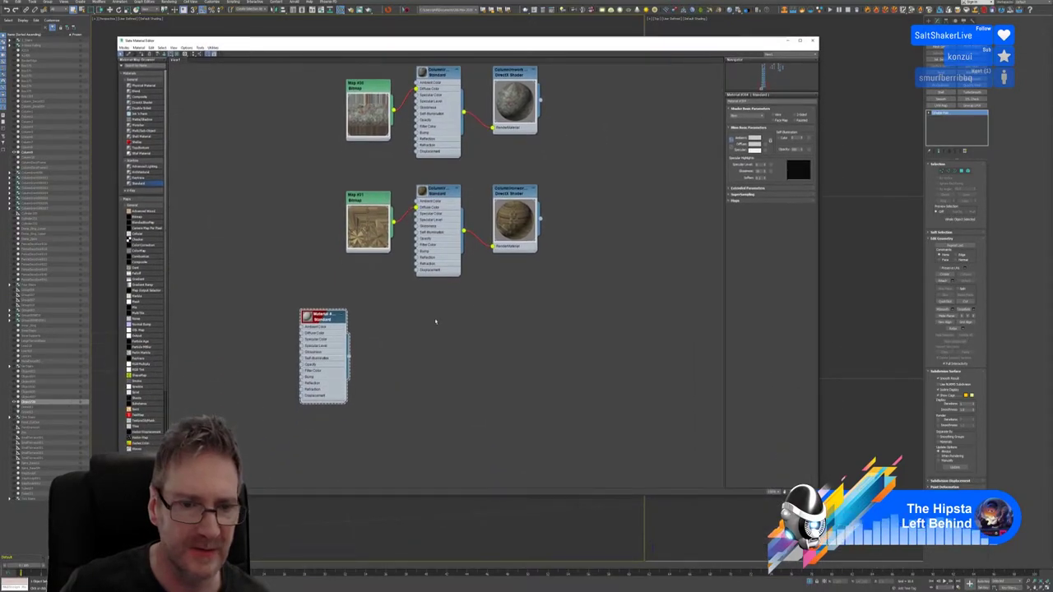
{"action": "right_click", "coordinate": [331, 319]}
{"action": "left_click", "coordinate": [354, 331]}
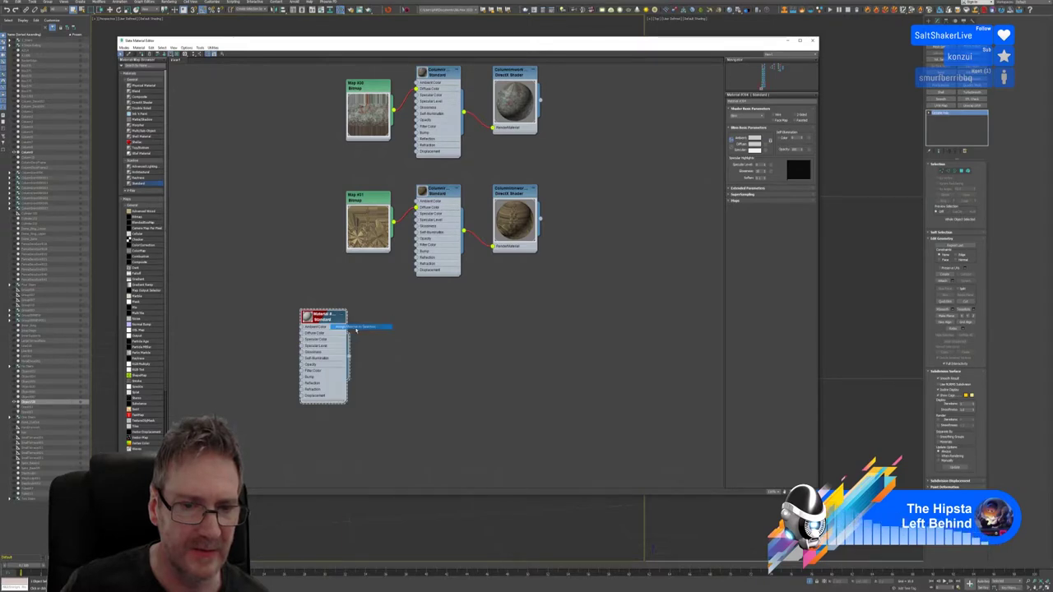
Attach the end caps to the stone column body, confirming the Attach Options
{"action": "left_click", "coordinate": [713, 223]}
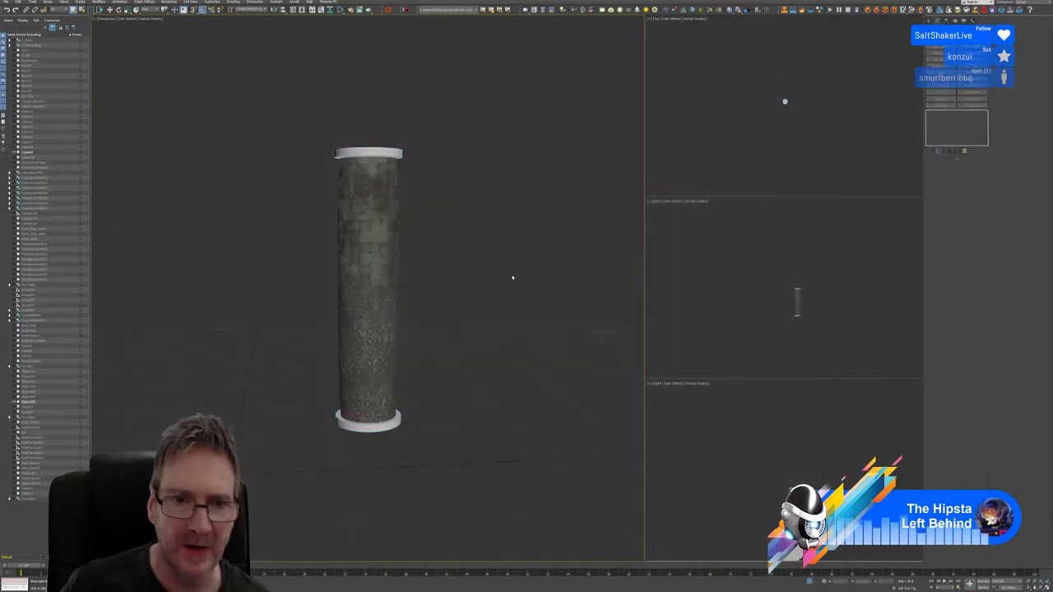
{"action": "left_click", "coordinate": [368, 280]}
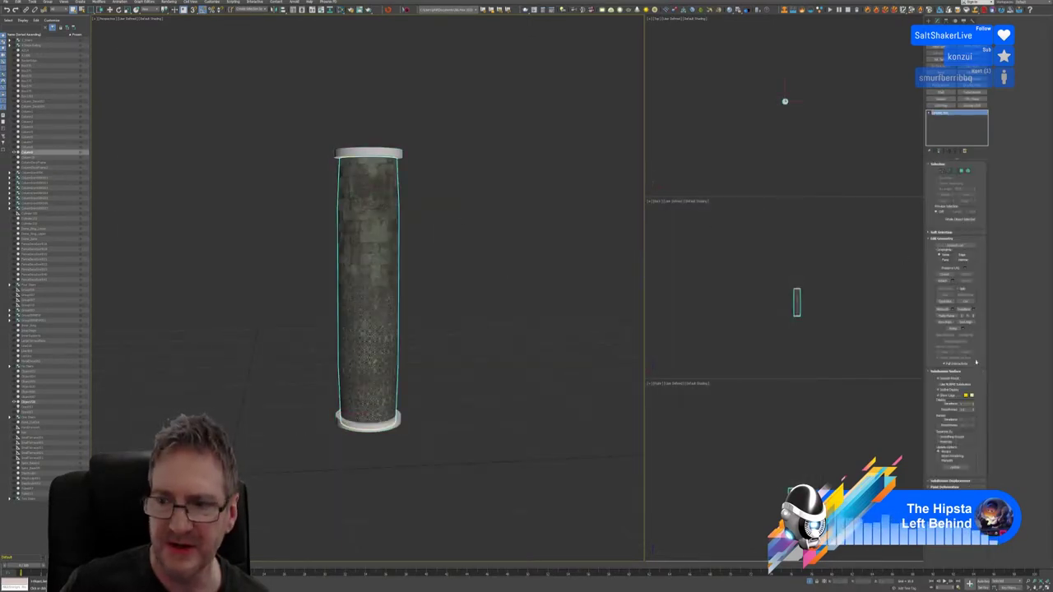
{"action": "left_click", "coordinate": [943, 281]}
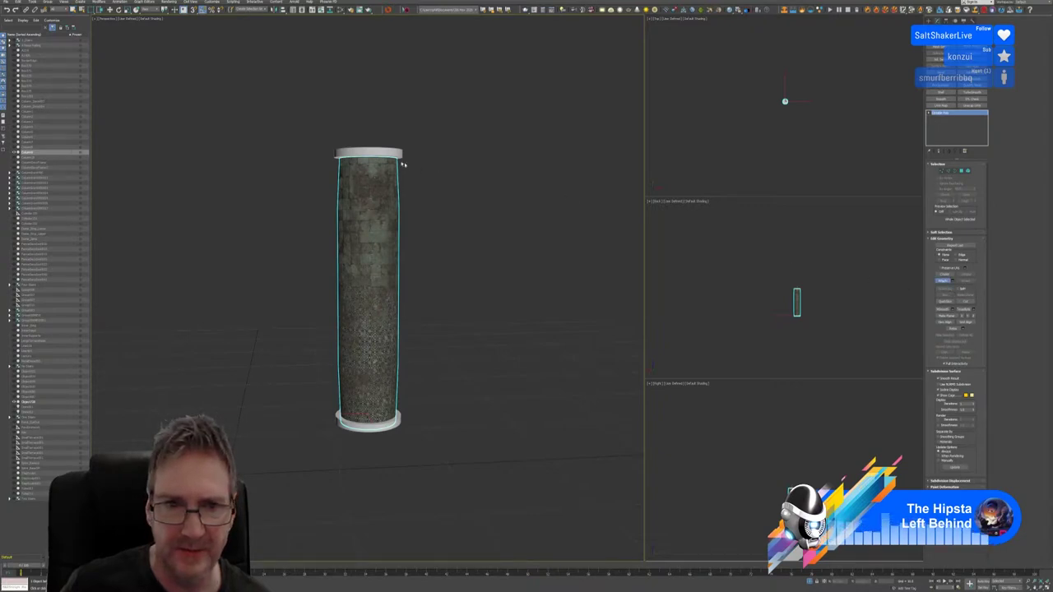
{"action": "left_click", "coordinate": [392, 154]}
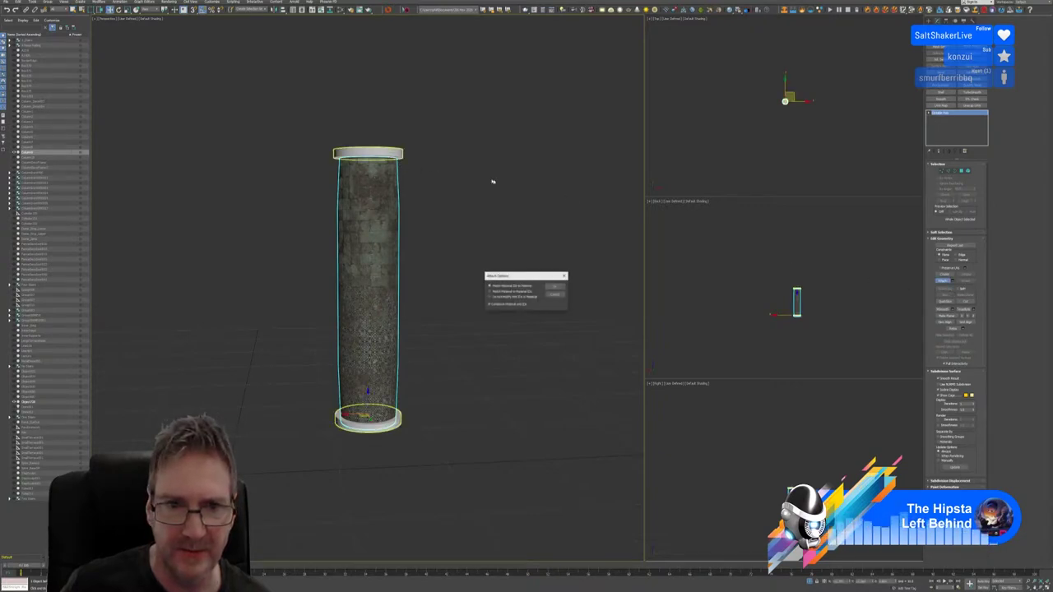
{"action": "left_click", "coordinate": [555, 290]}
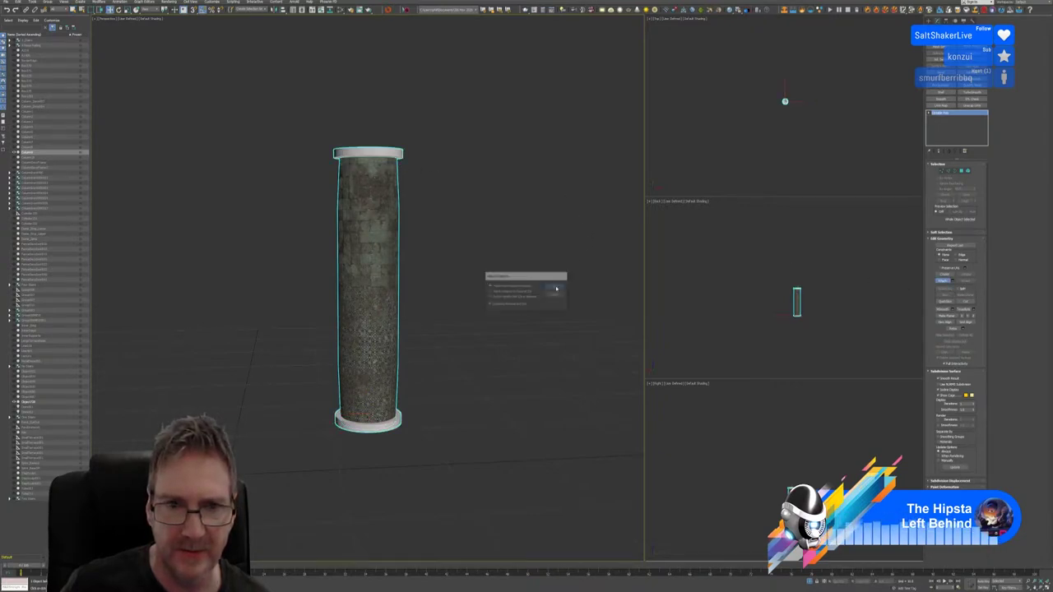
{"action": "left_click", "coordinate": [944, 282]}
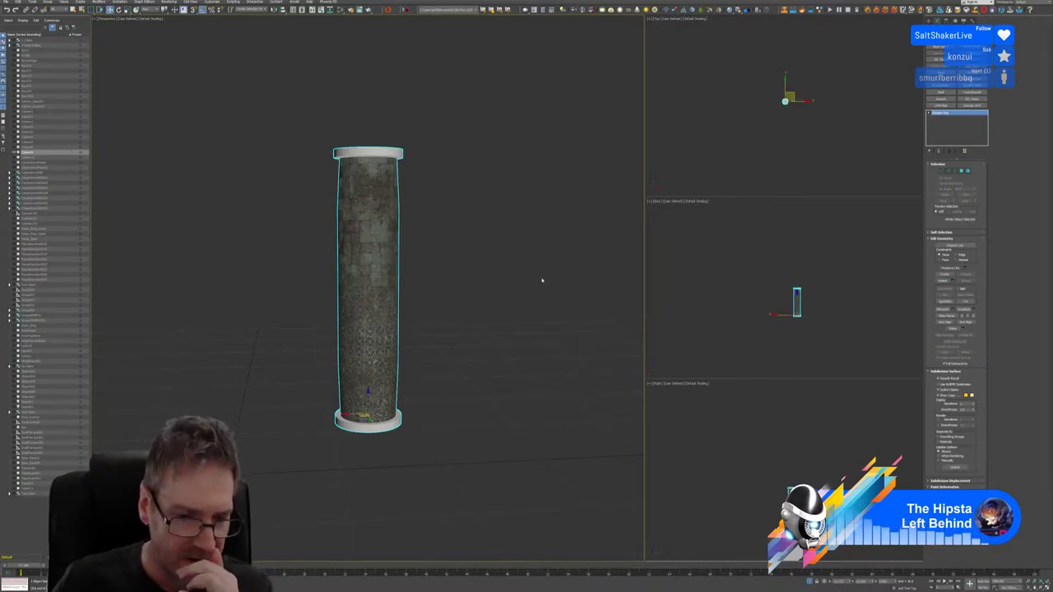
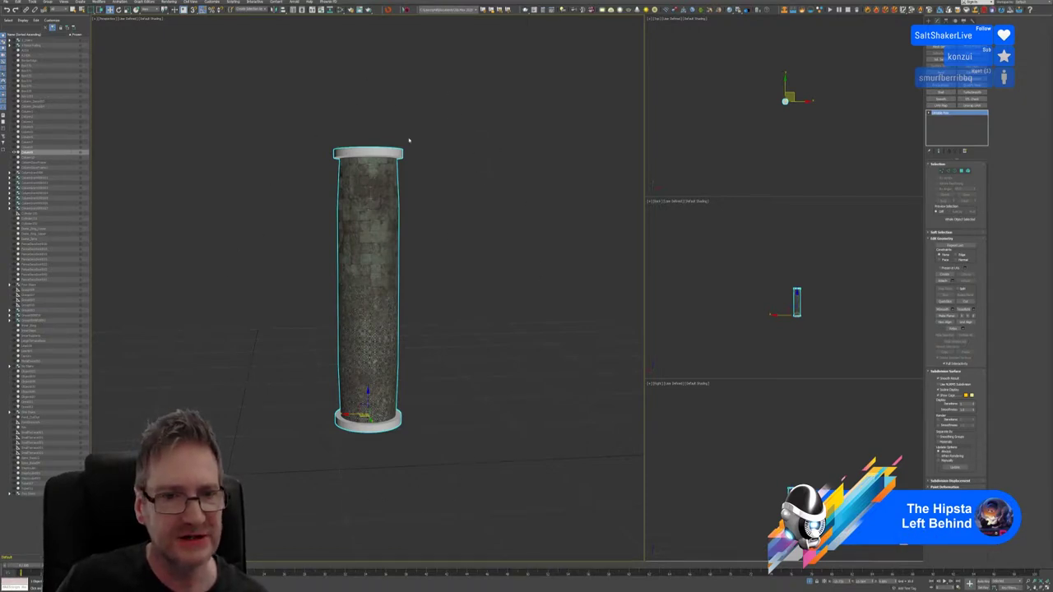
Attempt sending the column to Substance Painter, cancelling the FBX export both times
{"action": "left_click", "coordinate": [404, 9]}
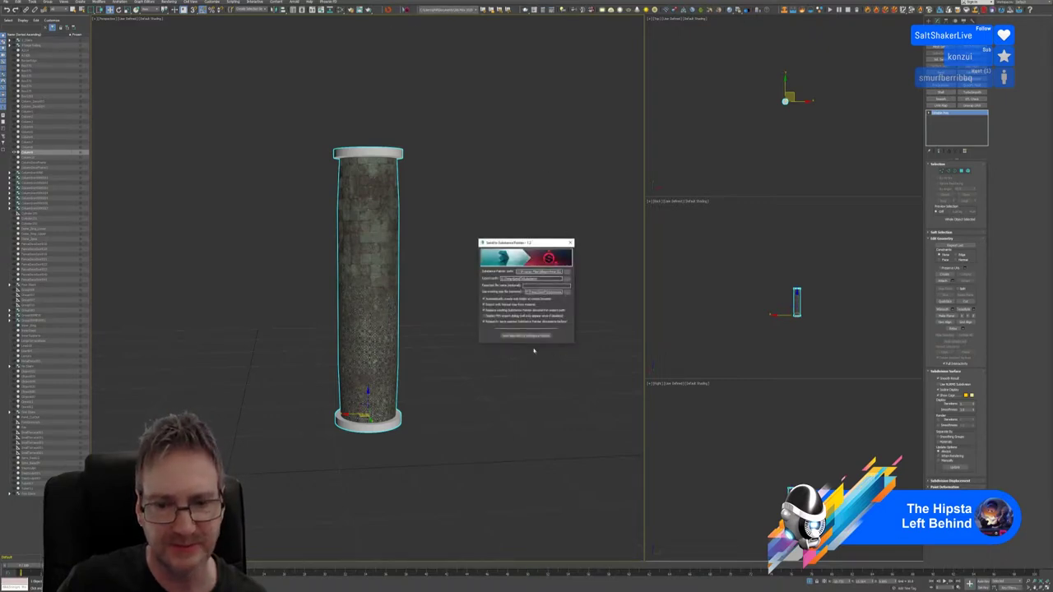
{"action": "left_click", "coordinate": [528, 336]}
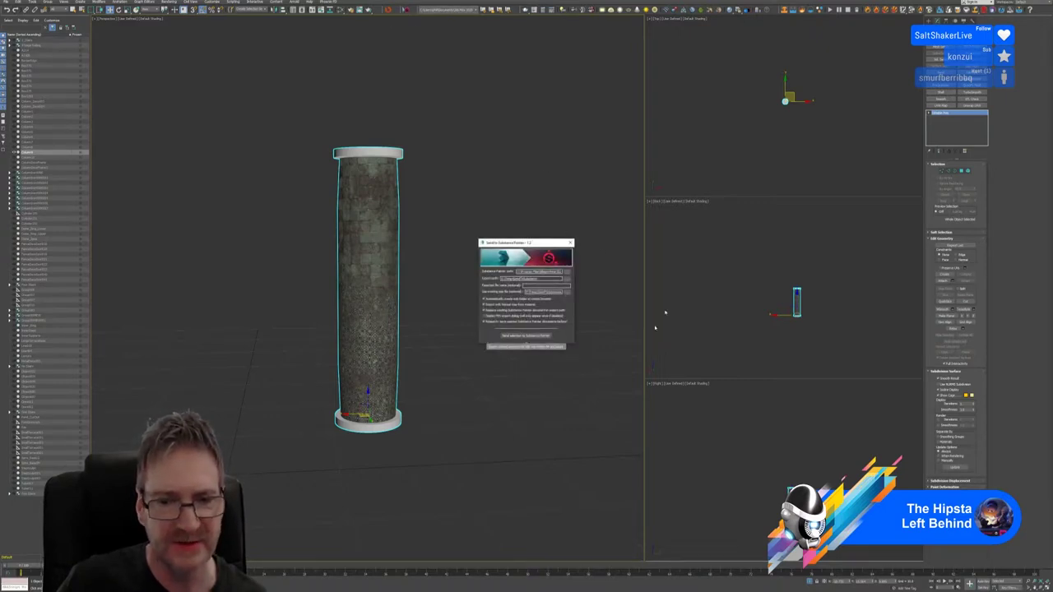
{"action": "left_click", "coordinate": [523, 337]}
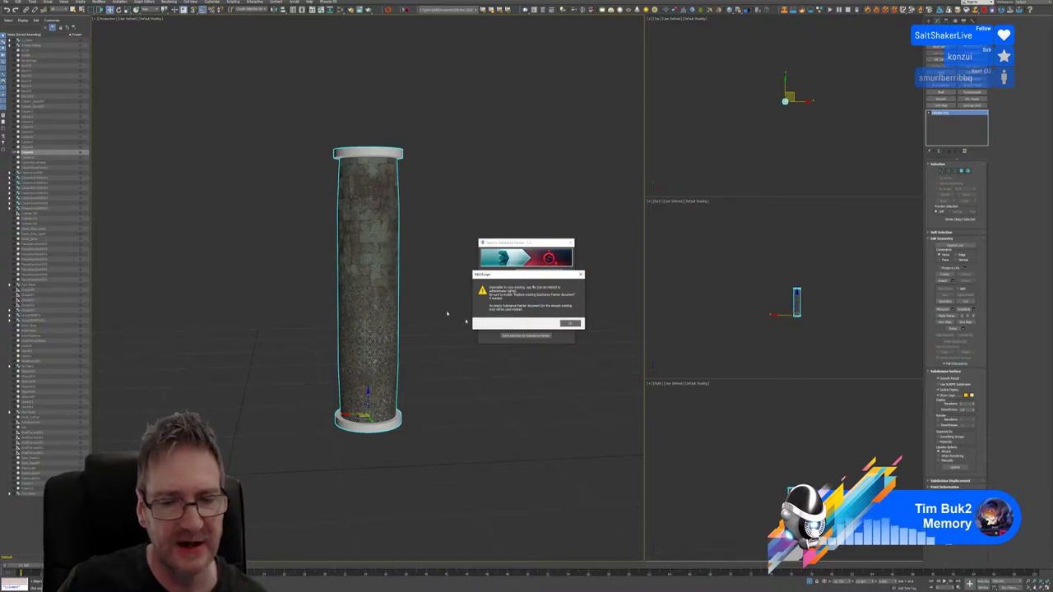
{"action": "left_click", "coordinate": [572, 326]}
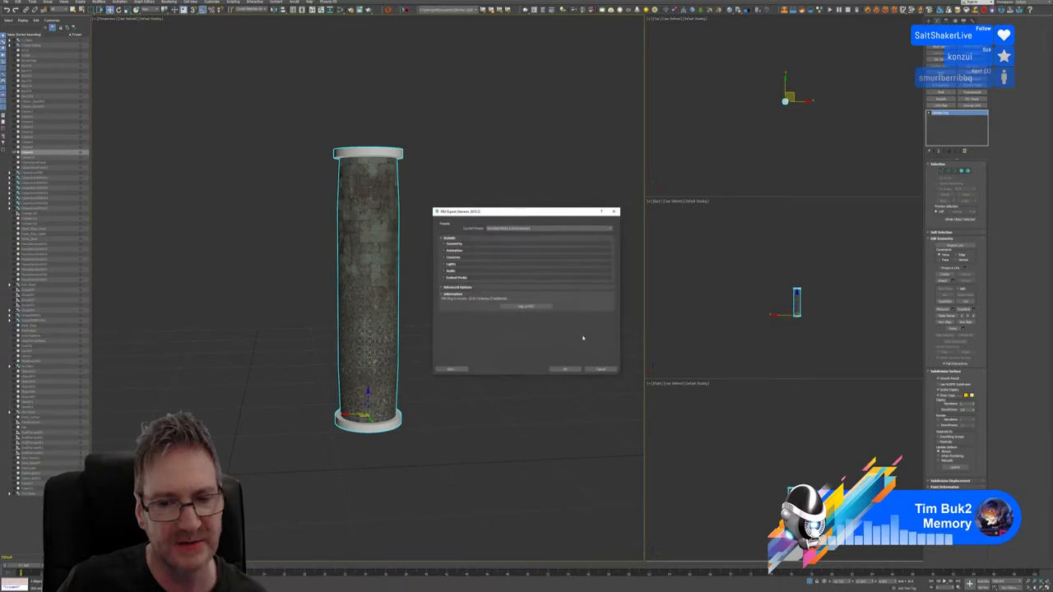
{"action": "left_click", "coordinate": [604, 370]}
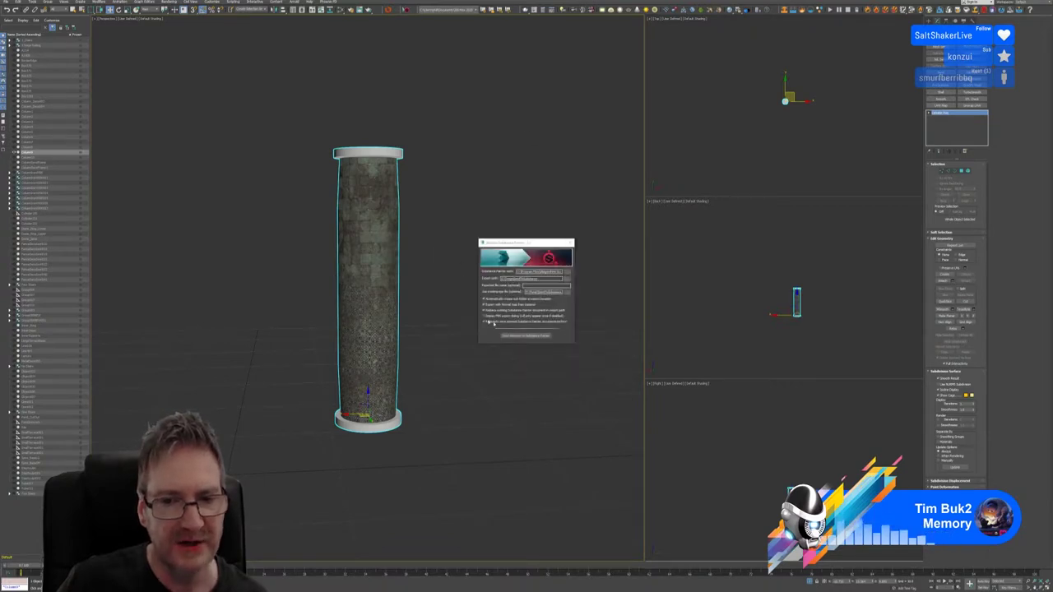
{"action": "left_click", "coordinate": [518, 337]}
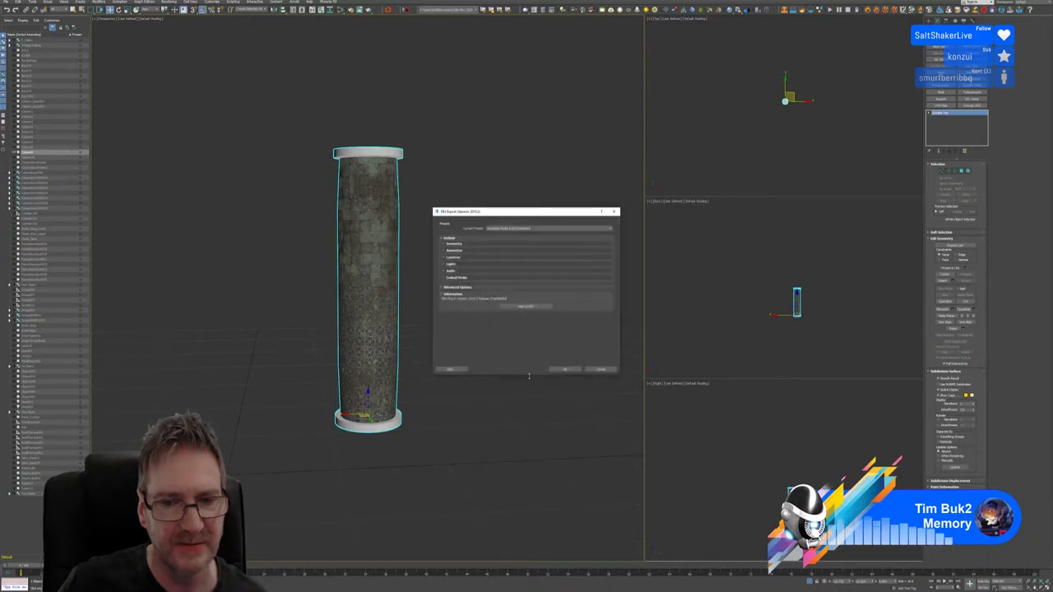
{"action": "left_click", "coordinate": [601, 370]}
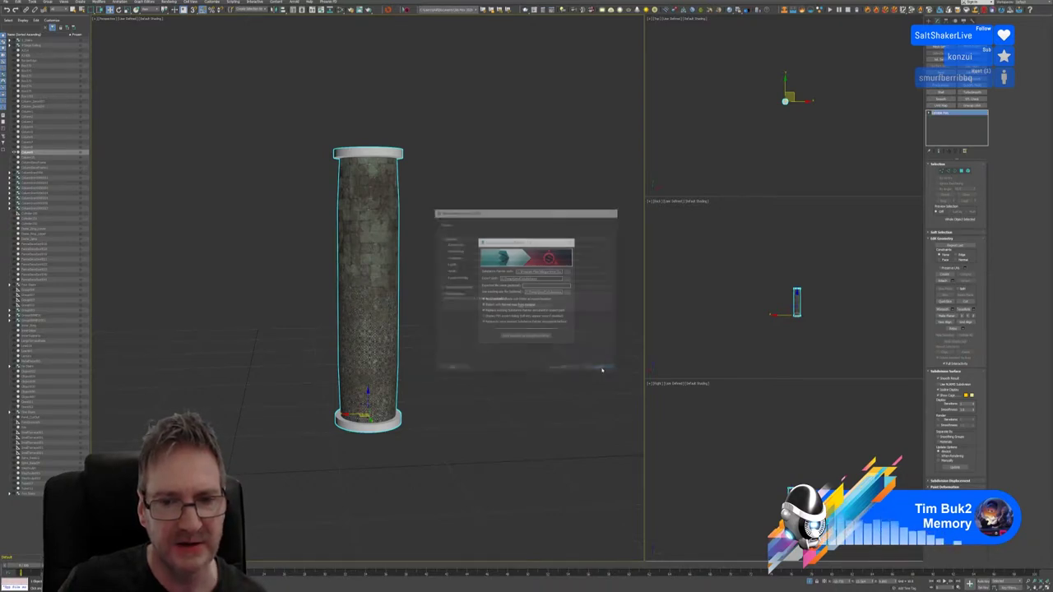
{"action": "left_click", "coordinate": [569, 243]}
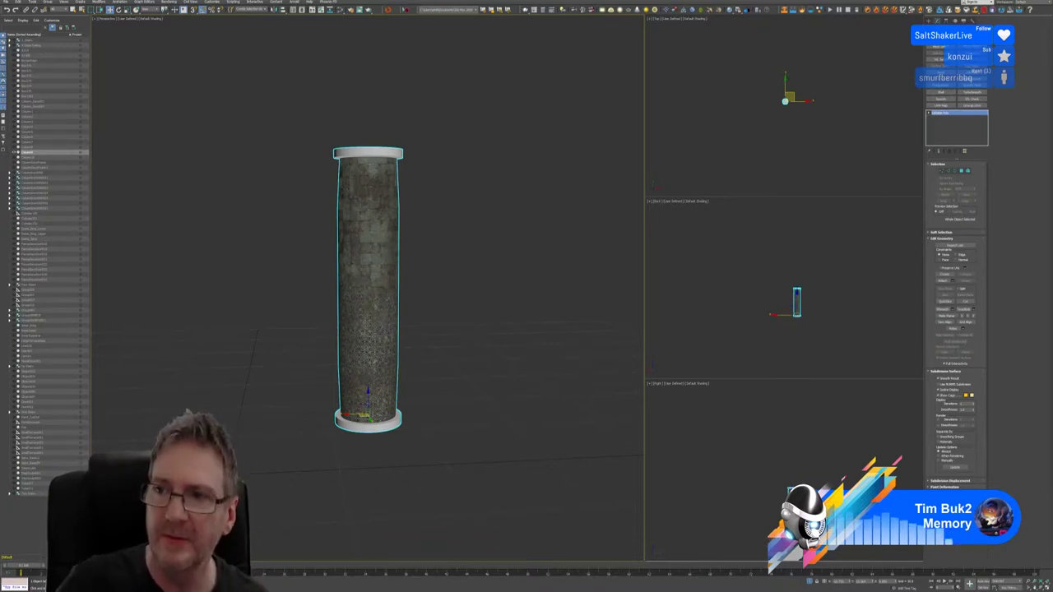
Reselect the stone column, send it to Substance Painter past the warning, and export the FBX
{"action": "left_click", "coordinate": [850, 154]}
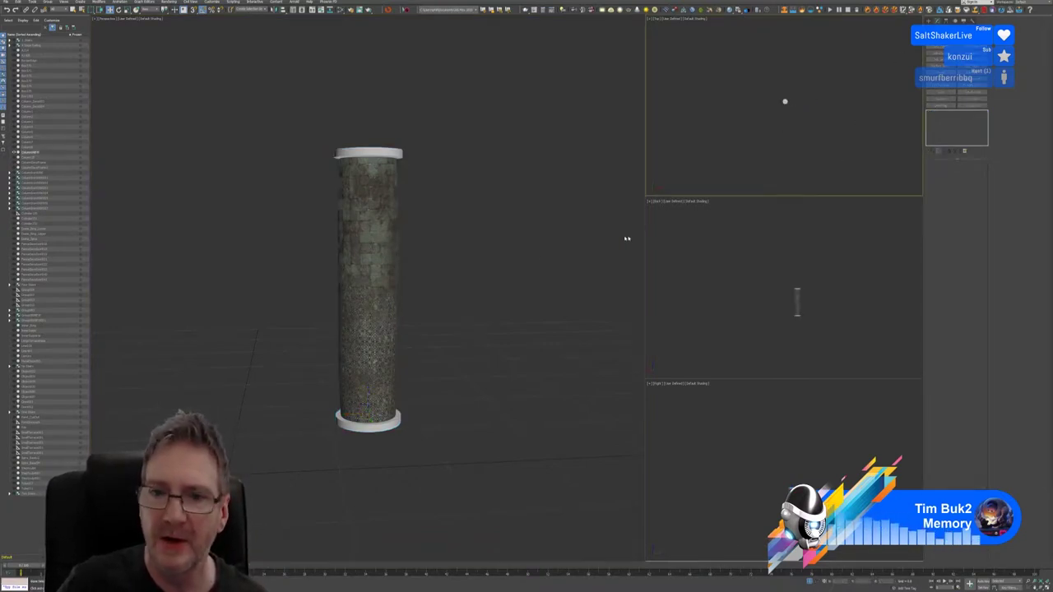
{"action": "left_click", "coordinate": [387, 198]}
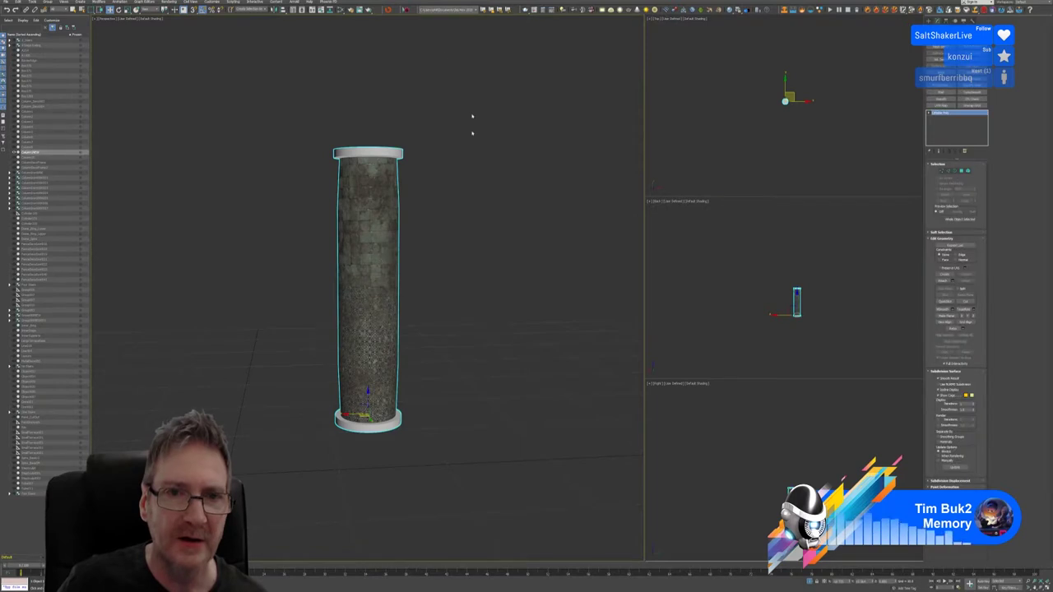
{"action": "left_click", "coordinate": [404, 10]}
{"action": "left_click", "coordinate": [527, 334]}
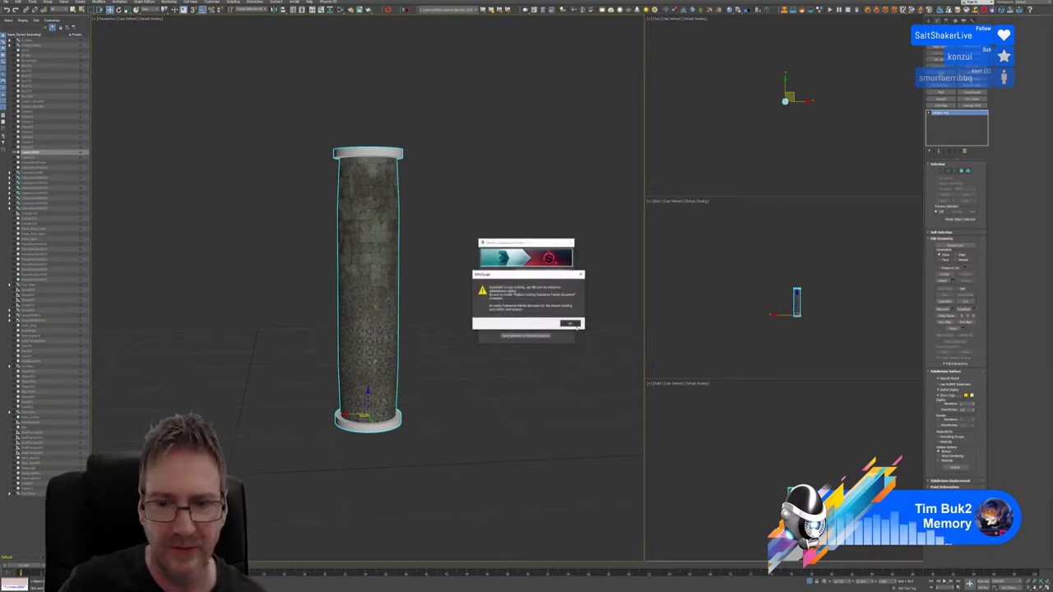
{"action": "left_click", "coordinate": [576, 323]}
{"action": "left_click", "coordinate": [602, 370]}
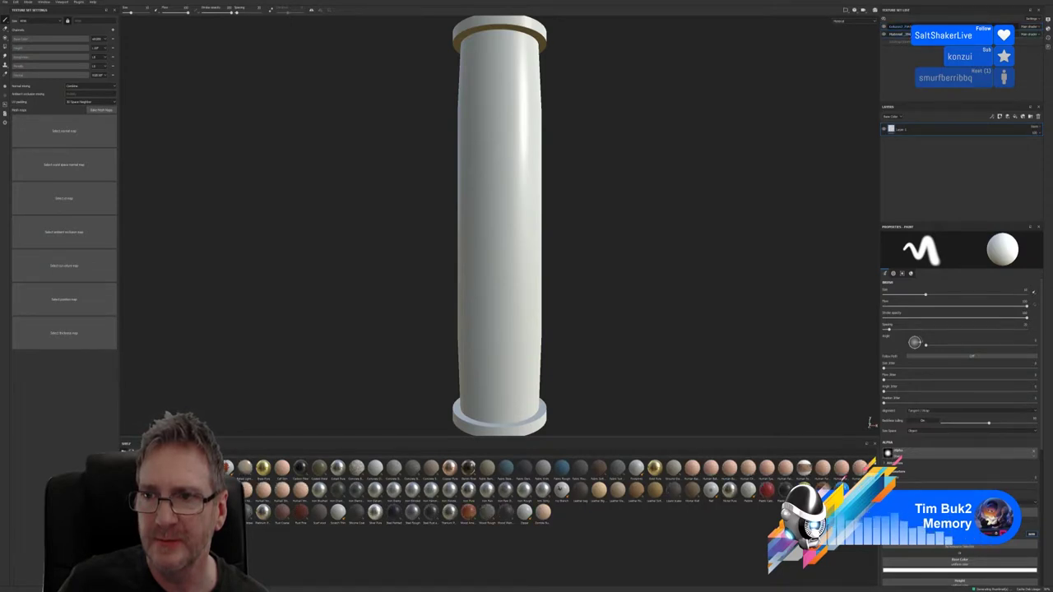
Drag the tiled stone smart material from the Shelf onto the column shaft
{"action": "scroll", "coordinate": [623, 185], "scroll_direction": "down", "scroll_amount": 3}
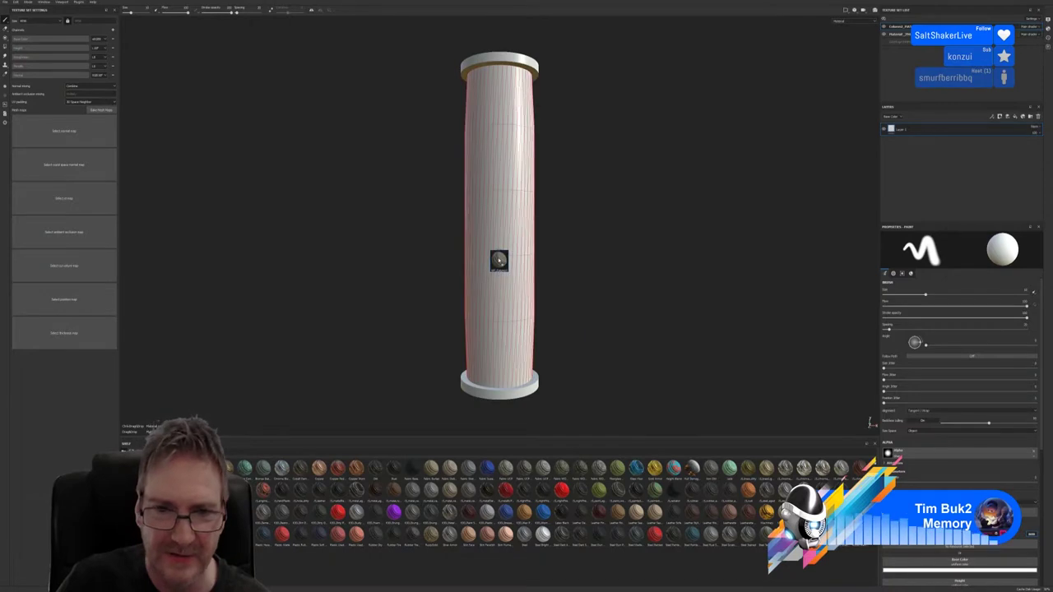
{"action": "left_click_drag", "start_coordinate": [500, 260], "coordinate": [499, 258]}
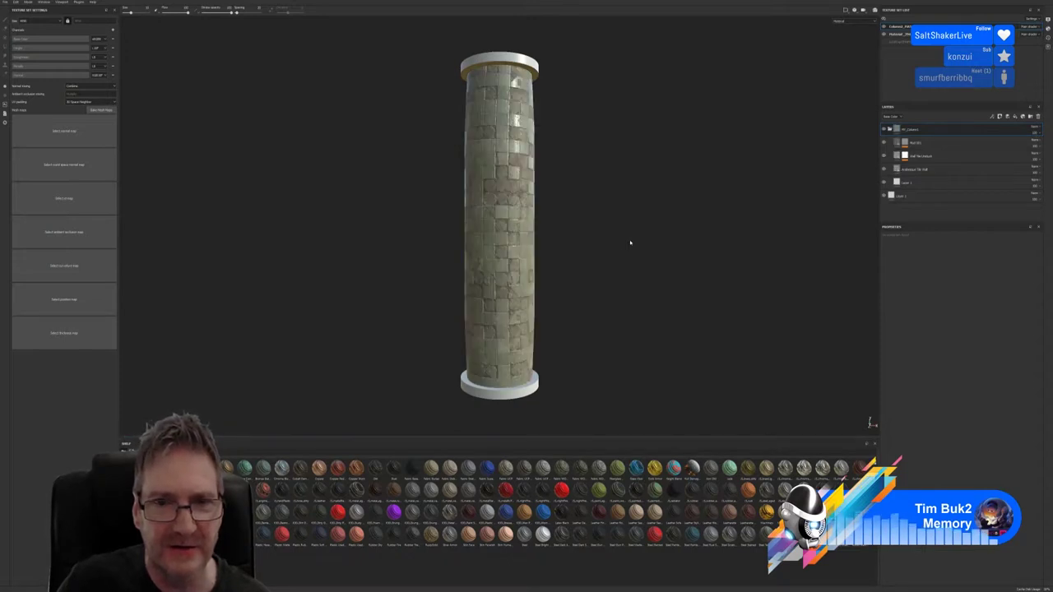
Inspect the stone texture, add a mask to the Mud fill layer, and hide it
{"action": "scroll", "coordinate": [604, 262], "scroll_direction": "down", "scroll_amount": 2}
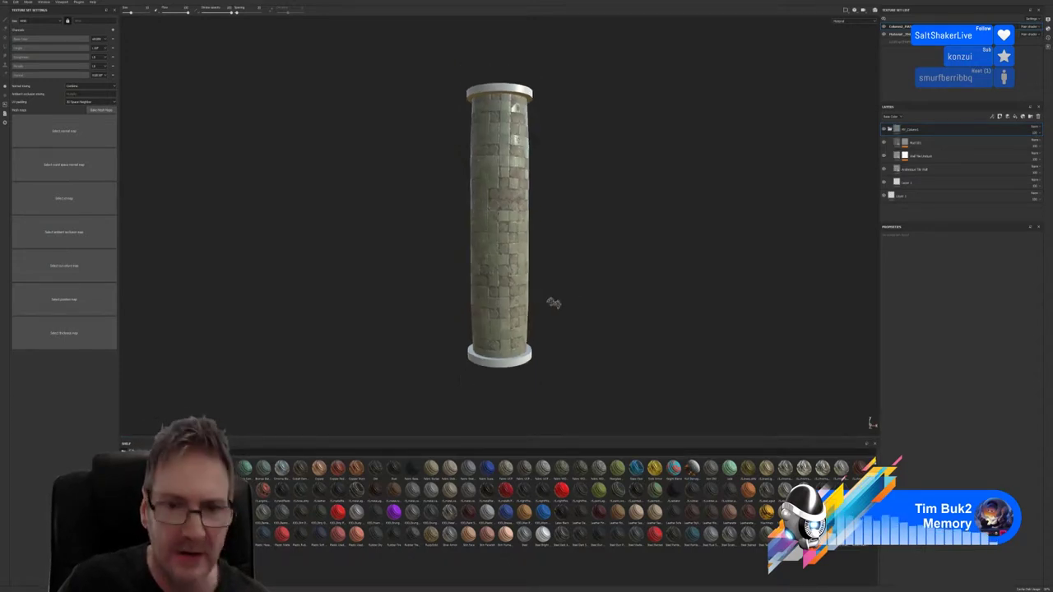
{"action": "left_click_drag", "start_coordinate": [548, 301], "coordinate": [422, 291], "text": "alt"}
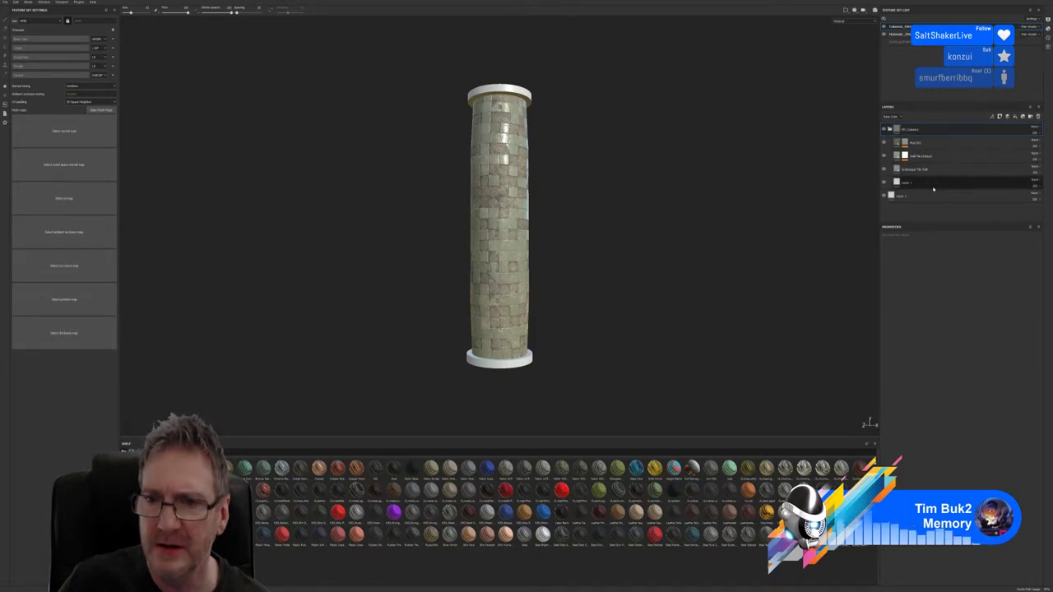
{"action": "mouse_move", "coordinate": [856, 198]}
{"action": "left_mouse_down", "text": "alt"}
{"action": "mouse_move", "coordinate": [299, 245]}
{"action": "mouse_move", "coordinate": [831, 248]}
{"action": "mouse_move", "coordinate": [562, 205]}
{"action": "mouse_move", "coordinate": [595, 203]}
{"action": "left_mouse_up", "text": "alt"}
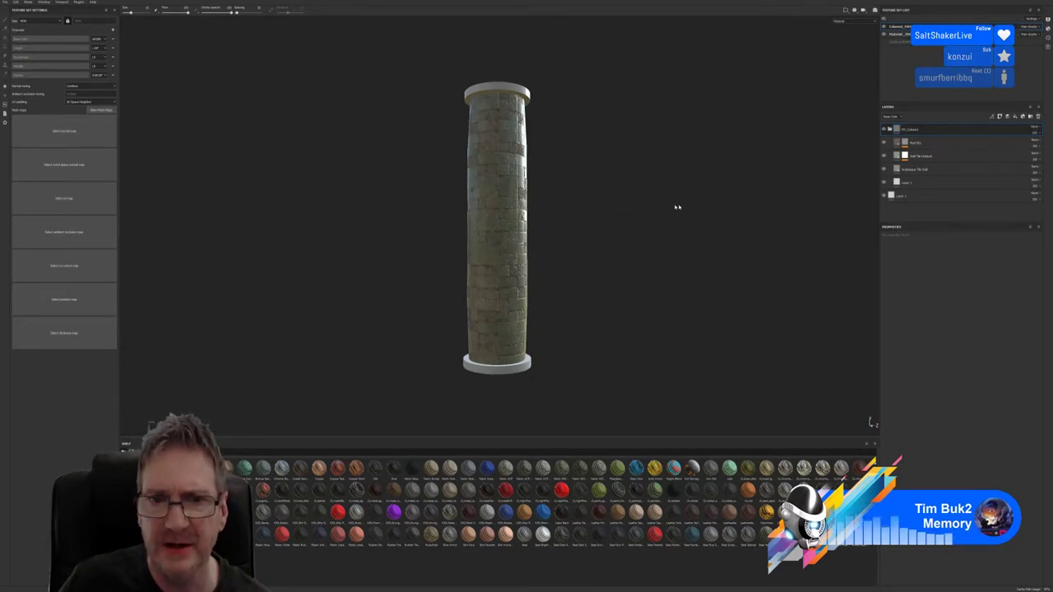
{"action": "left_click", "coordinate": [917, 145]}
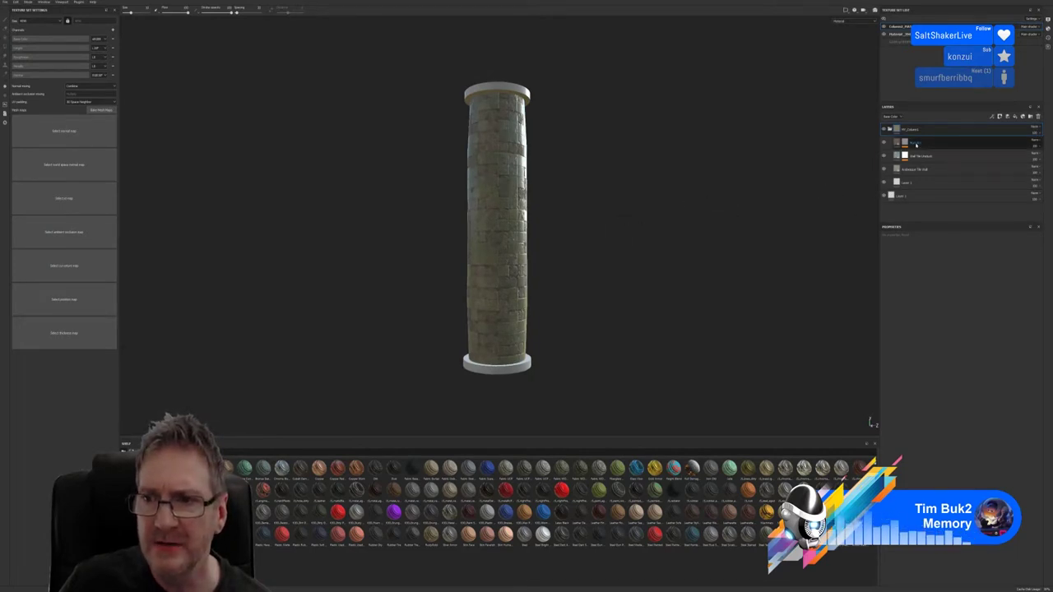
{"action": "left_click", "coordinate": [909, 144]}
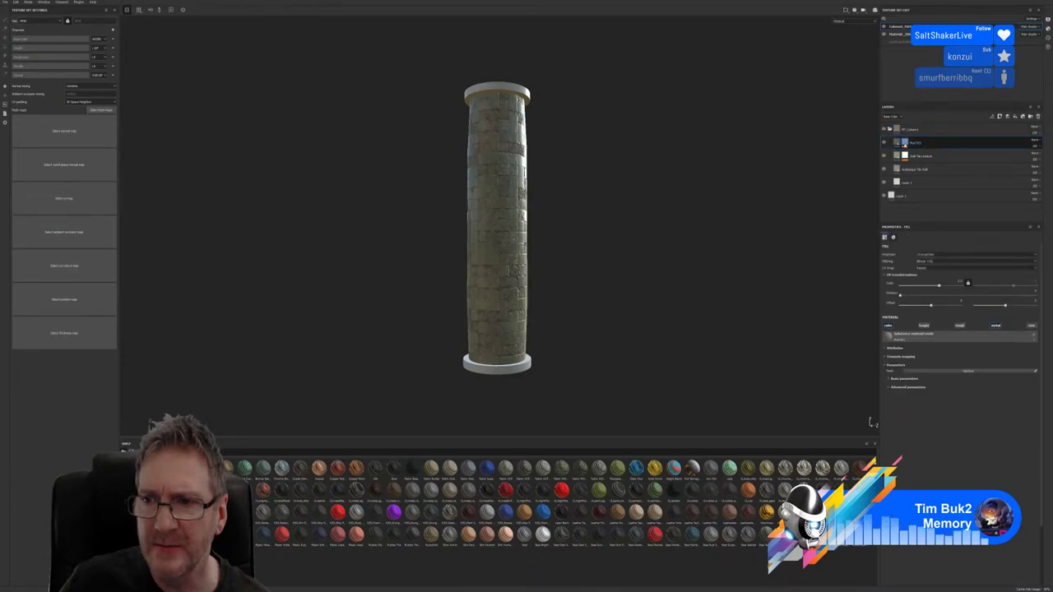
{"action": "left_click", "coordinate": [904, 145]}
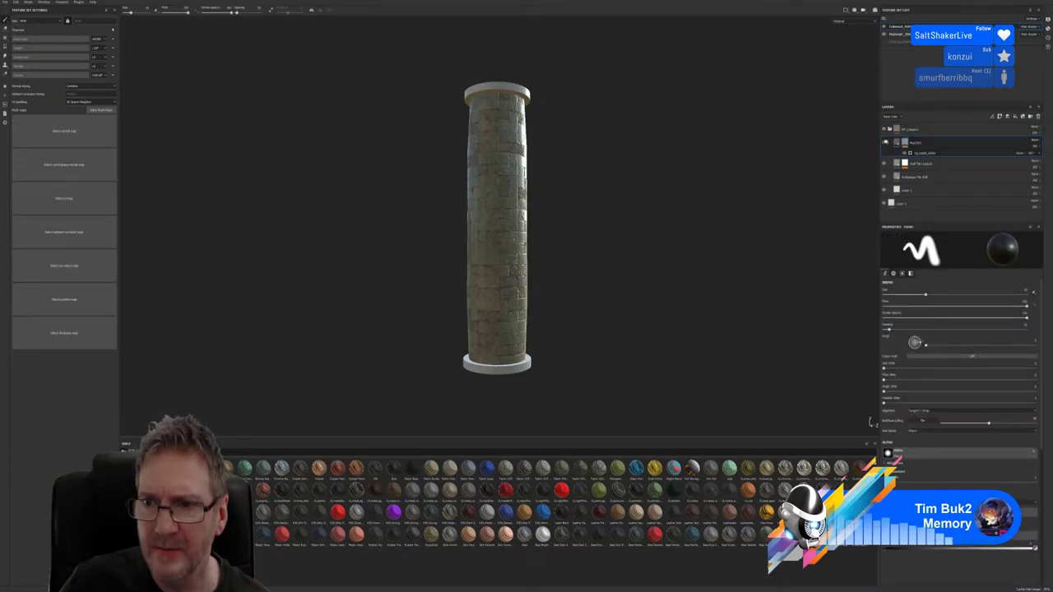
{"action": "left_click", "coordinate": [885, 143]}
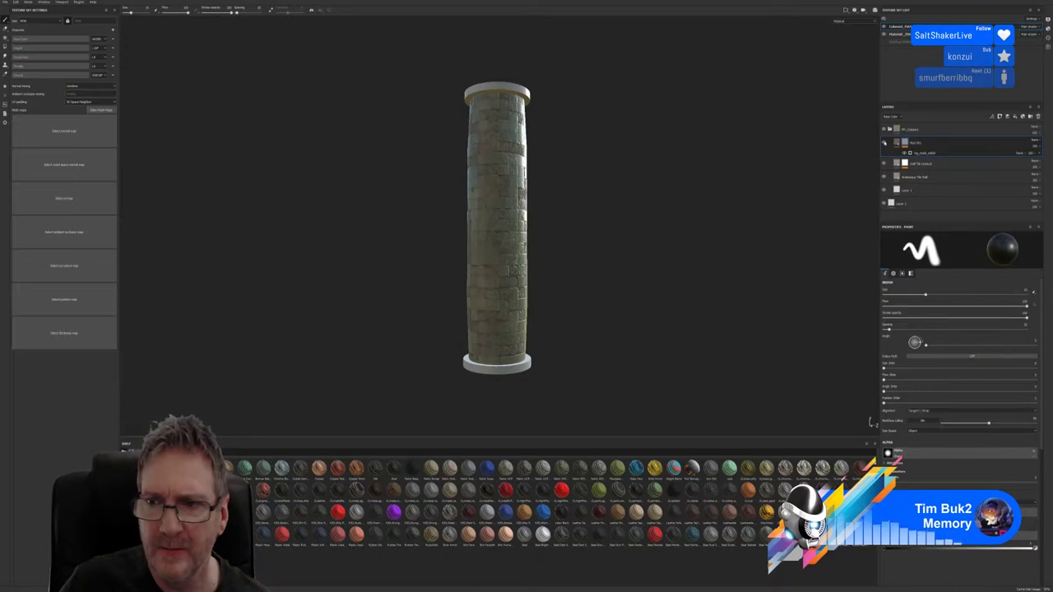
Add the ng_mask_builder generator mask to the Wall Tile layer and show its Generator settings
{"action": "left_click", "coordinate": [883, 164]}
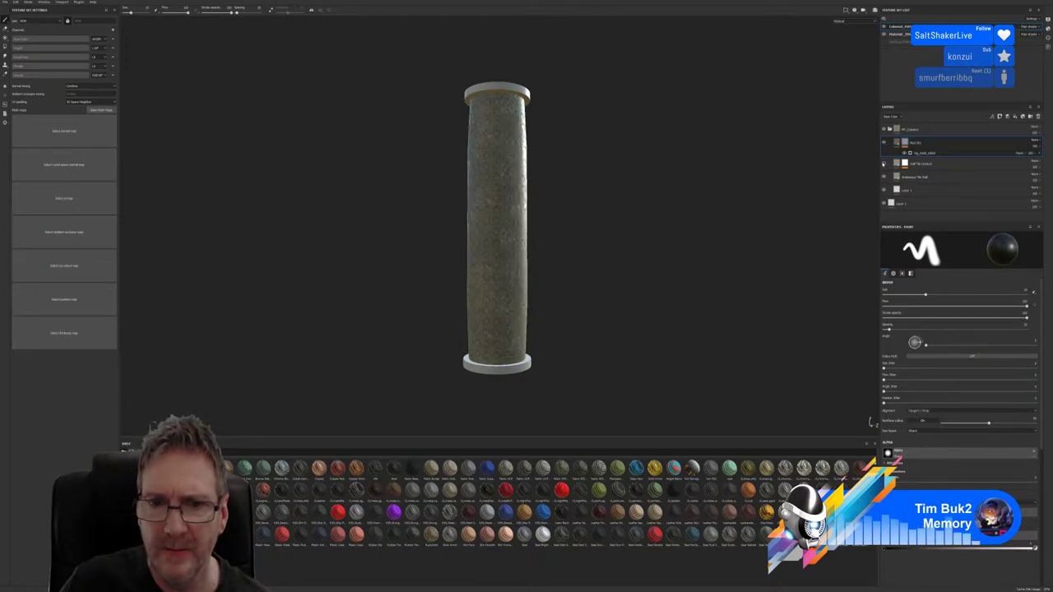
{"action": "left_click", "coordinate": [884, 164]}
{"action": "left_click", "coordinate": [905, 165]}
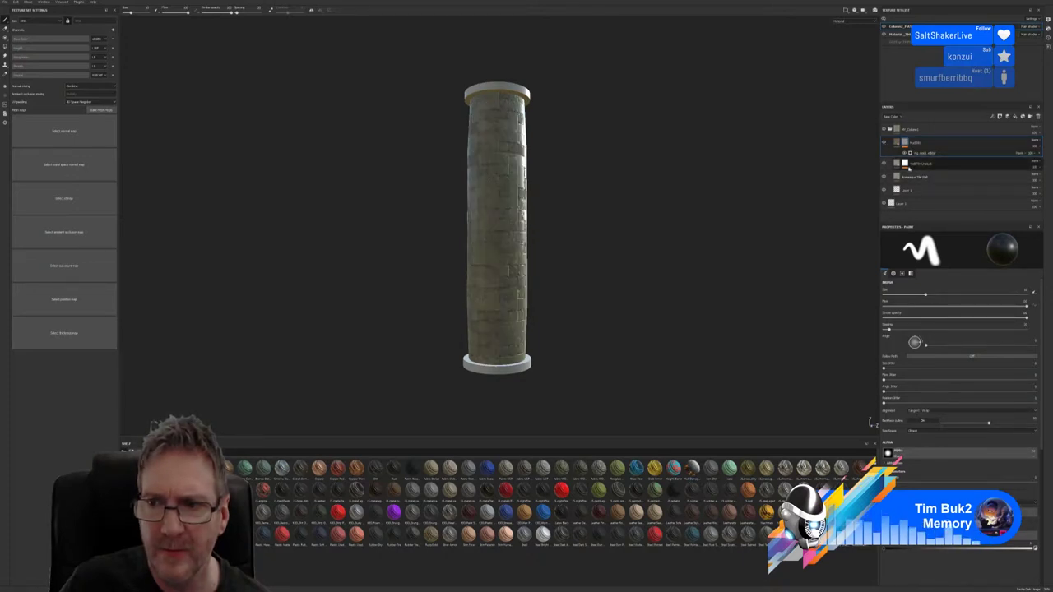
{"action": "left_click_drag", "start_coordinate": [911, 153], "coordinate": [920, 165]}
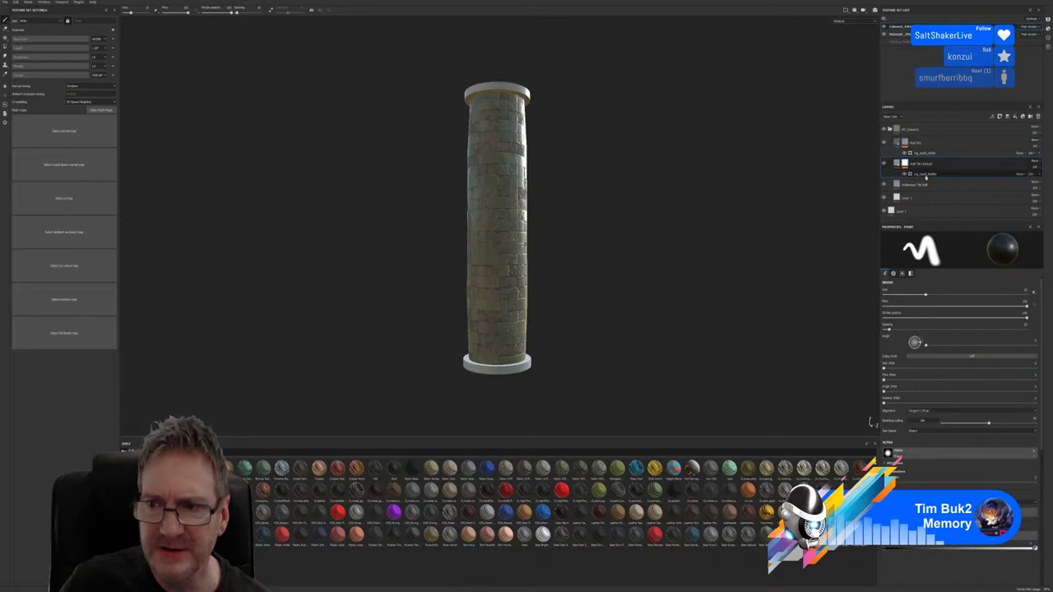
{"action": "left_click", "coordinate": [926, 175]}
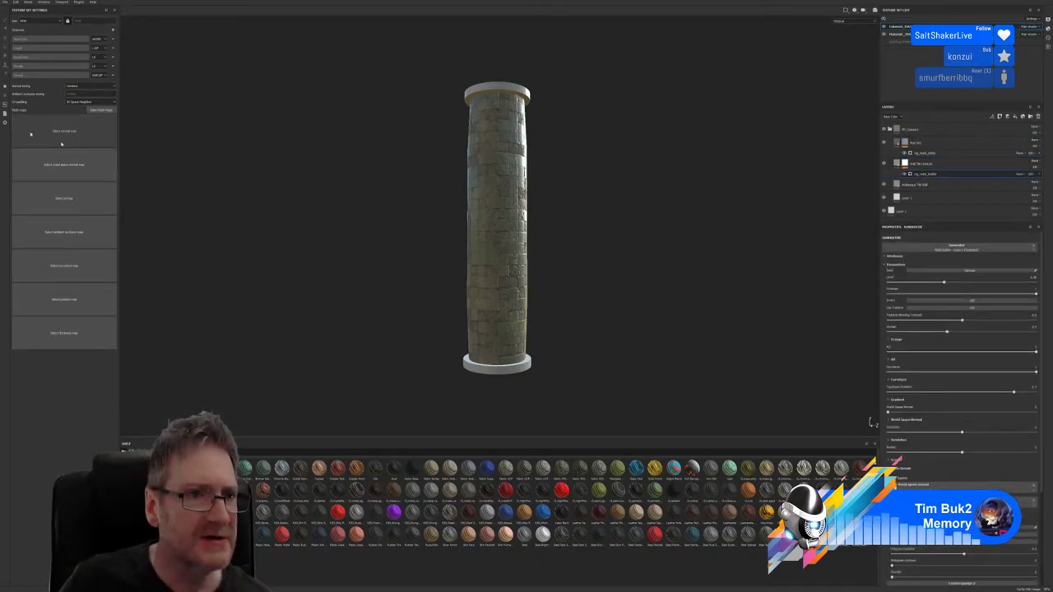
Bake all mesh maps at a new output size, using the low-poly mesh as high-poly
{"action": "left_click", "coordinate": [98, 110]}
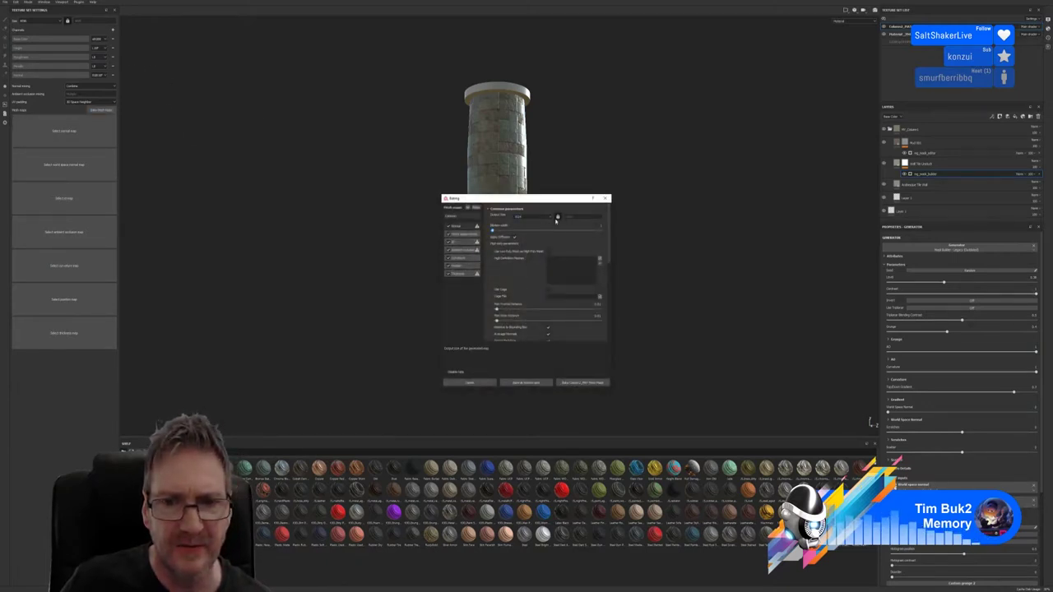
{"action": "left_click", "coordinate": [535, 216]}
{"action": "left_click", "coordinate": [543, 245]}
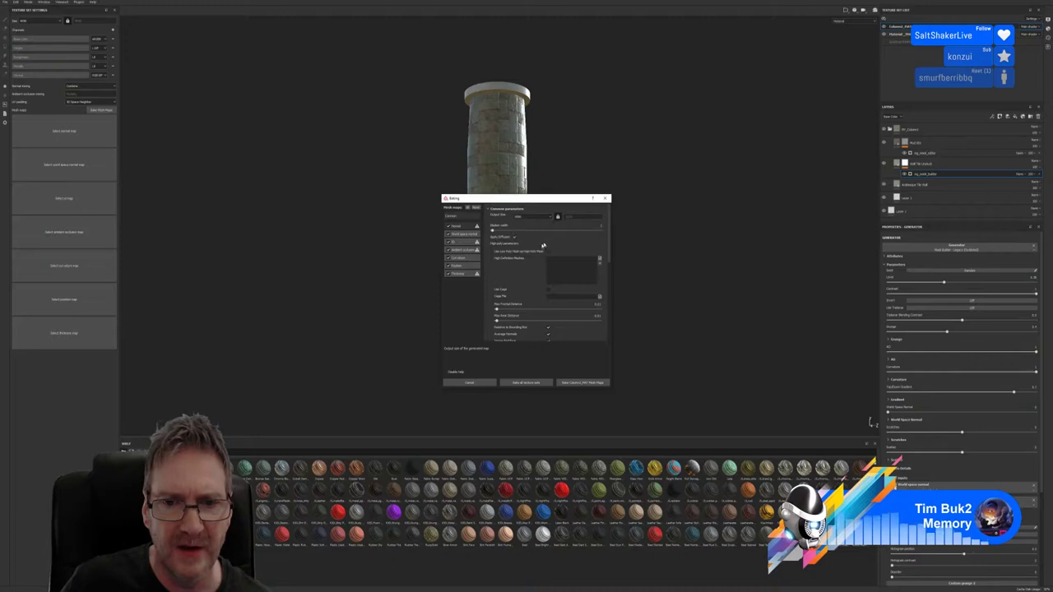
{"action": "left_click", "coordinate": [527, 217]}
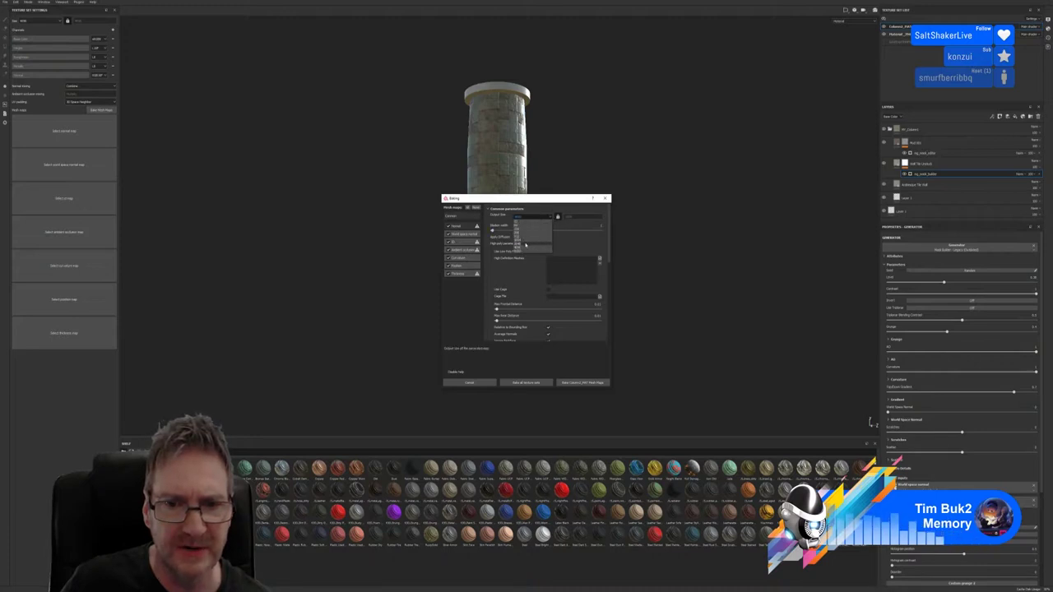
{"action": "left_click", "coordinate": [525, 245]}
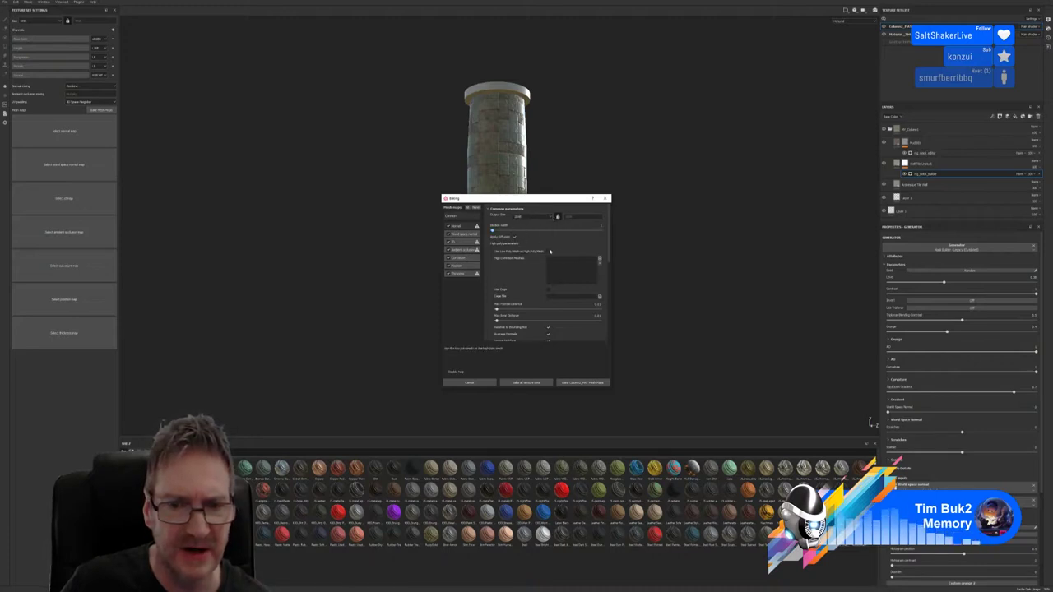
{"action": "left_click", "coordinate": [549, 251]}
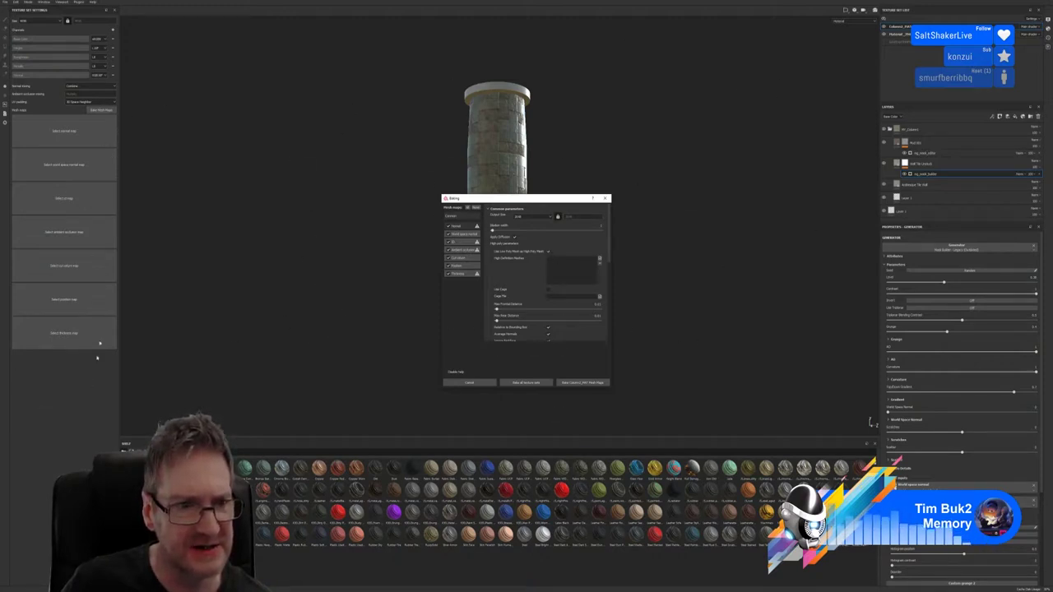
{"action": "left_click", "coordinate": [589, 385]}
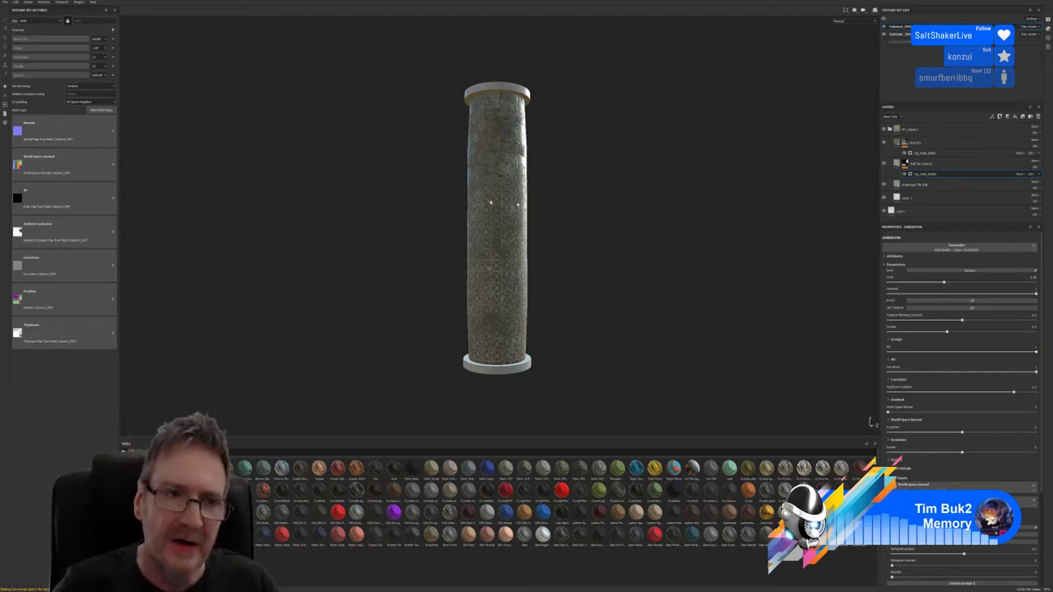
{"action": "mouse_move", "coordinate": [376, 206]}
{"action": "left_mouse_down", "text": "alt"}
{"action": "mouse_move", "coordinate": [675, 203]}
{"action": "mouse_move", "coordinate": [558, 233]}
{"action": "mouse_move", "coordinate": [428, 218]}
{"action": "left_mouse_up", "text": "alt"}
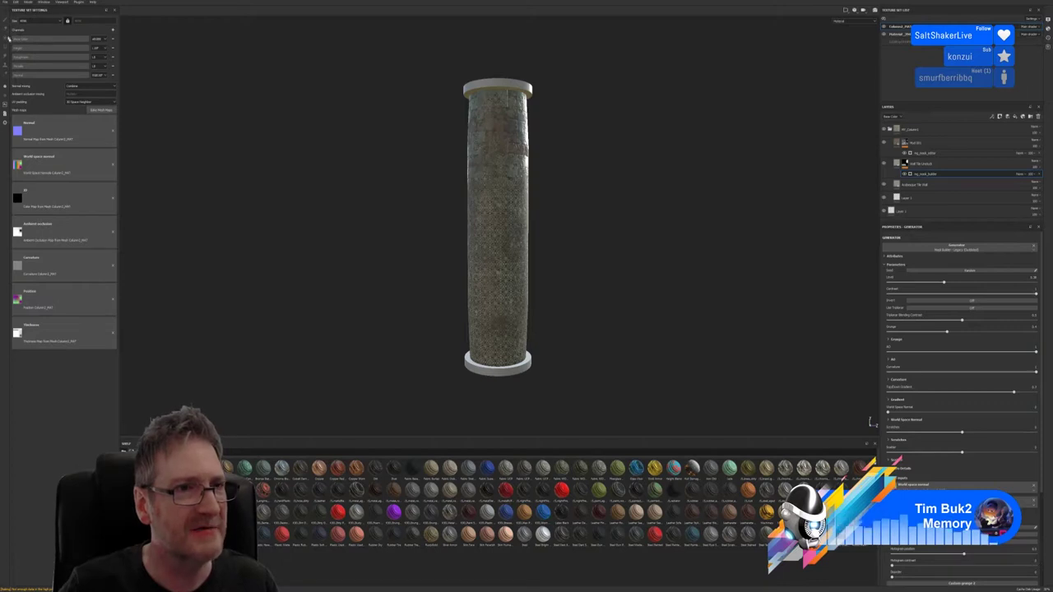
{"action": "scroll", "coordinate": [555, 221], "scroll_direction": "up", "scroll_amount": 5}
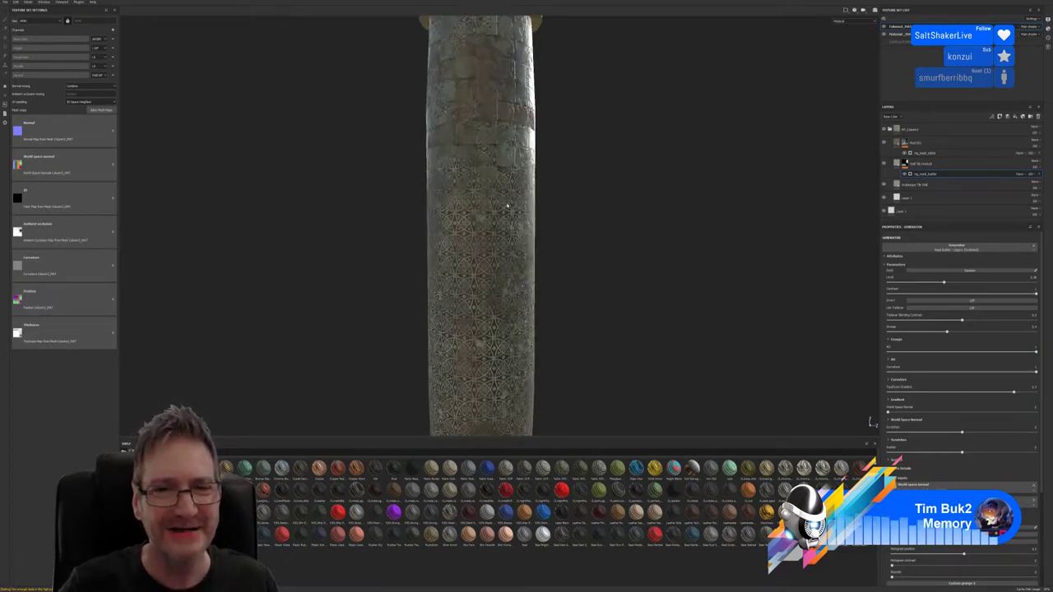
{"action": "left_click_drag", "start_coordinate": [332, 255], "coordinate": [494, 264], "text": "alt"}
{"action": "scroll", "coordinate": [494, 263], "scroll_direction": "down", "scroll_amount": 3}
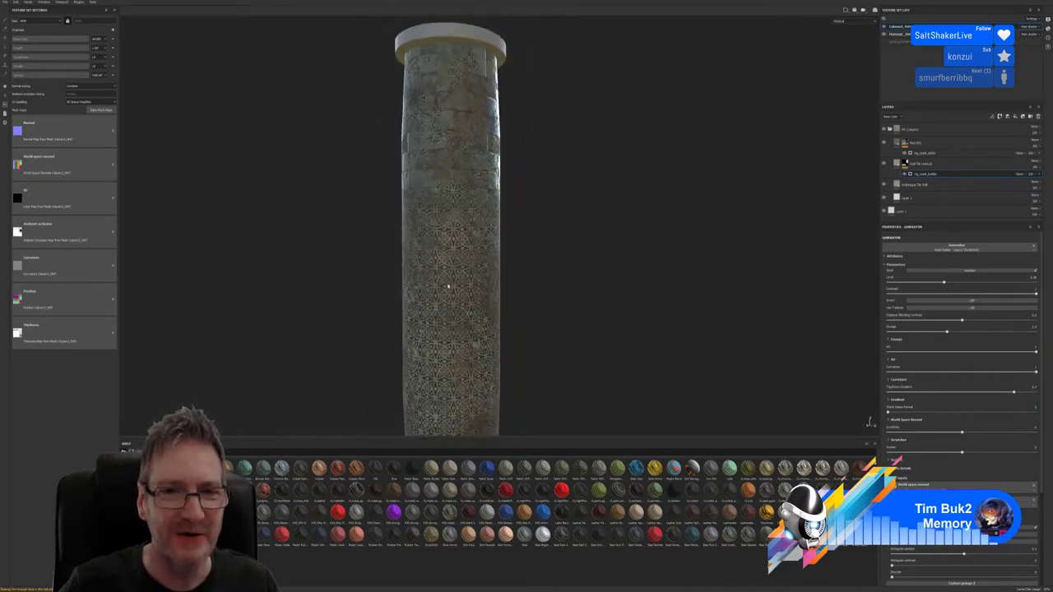
{"action": "left_click_drag", "start_coordinate": [519, 298], "coordinate": [564, 255], "text": "alt"}
{"action": "middle_click_drag", "start_coordinate": [563, 255], "coordinate": [601, 148]}
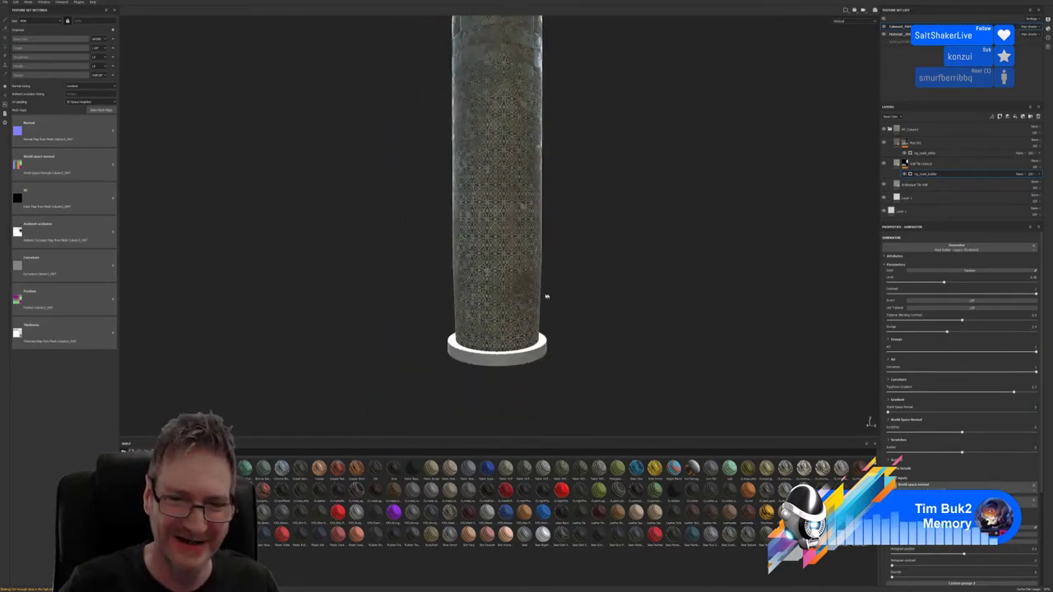
{"action": "left_click_drag", "start_coordinate": [601, 148], "coordinate": [575, 267], "text": "alt"}
{"action": "scroll", "coordinate": [576, 267], "scroll_direction": "down", "scroll_amount": 1}
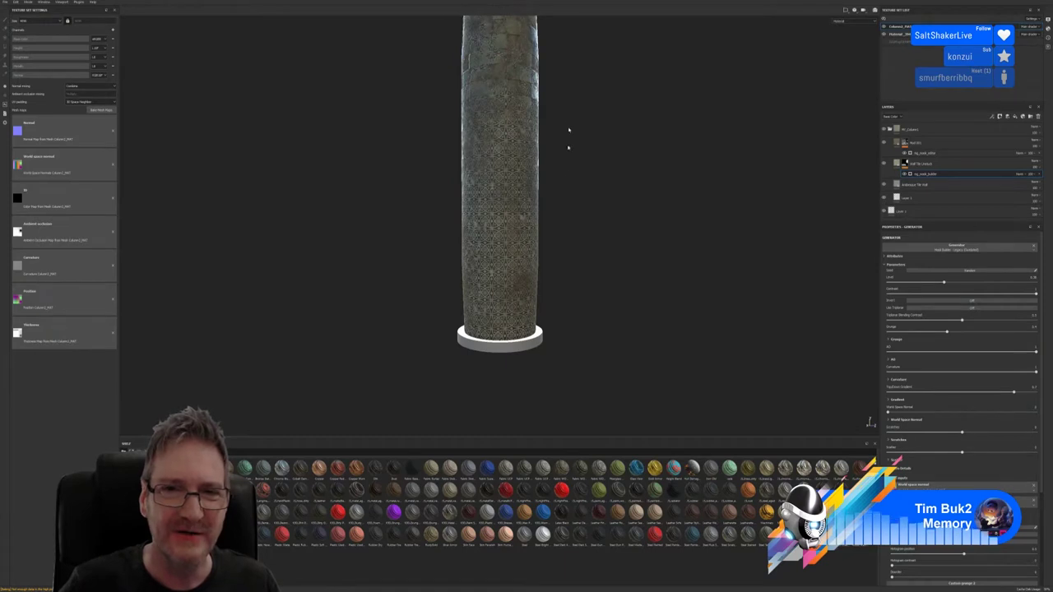
{"action": "left_click_drag", "start_coordinate": [561, 215], "coordinate": [575, 192], "text": "alt"}
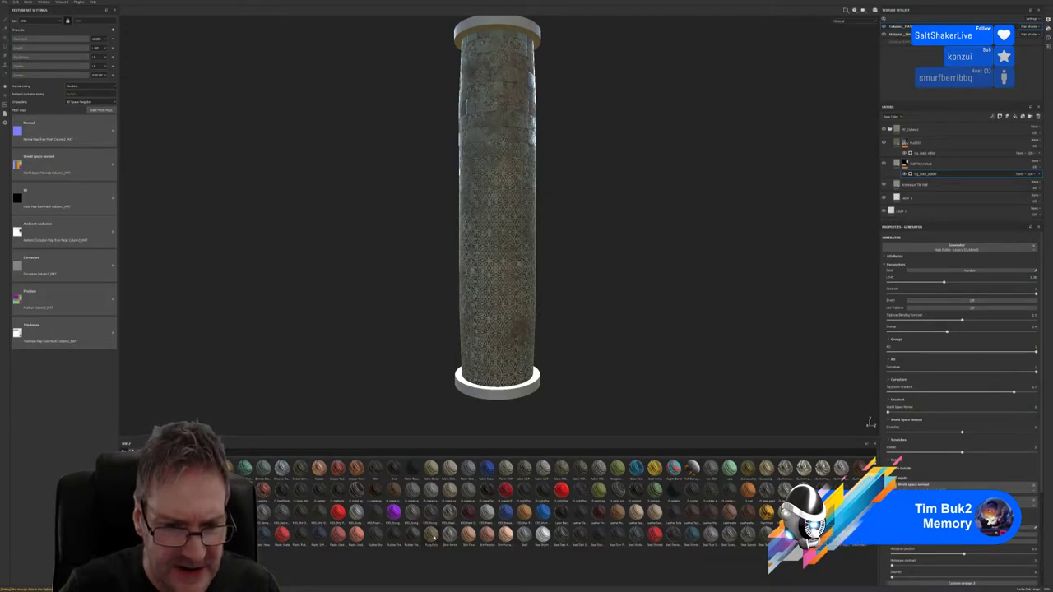
Switch to the end-cap texture set and apply a rusty gold smart material to it
{"action": "mouse_move", "coordinate": [431, 533]}
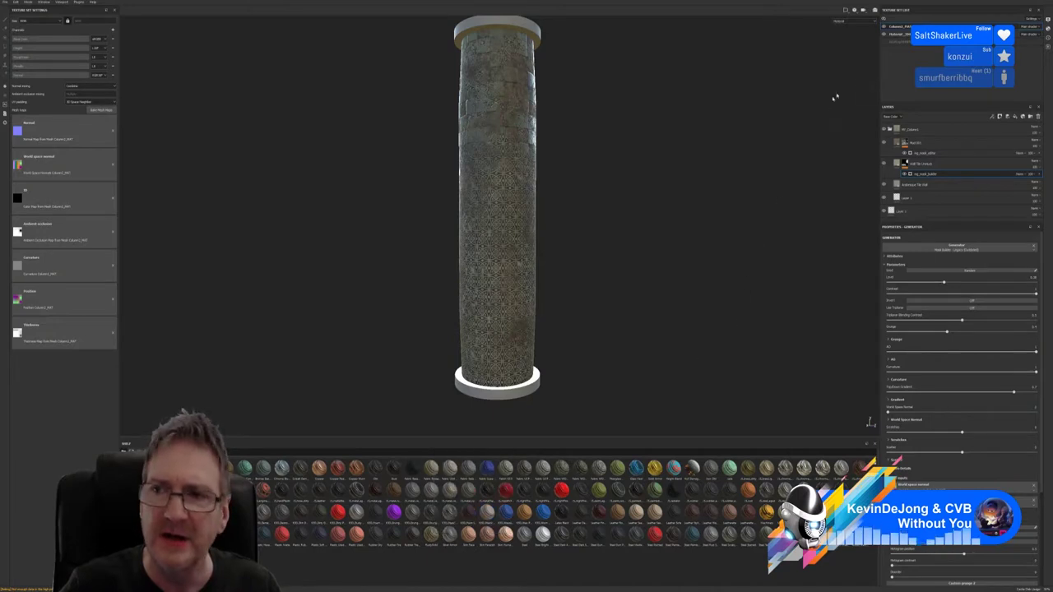
{"action": "left_click", "coordinate": [905, 36]}
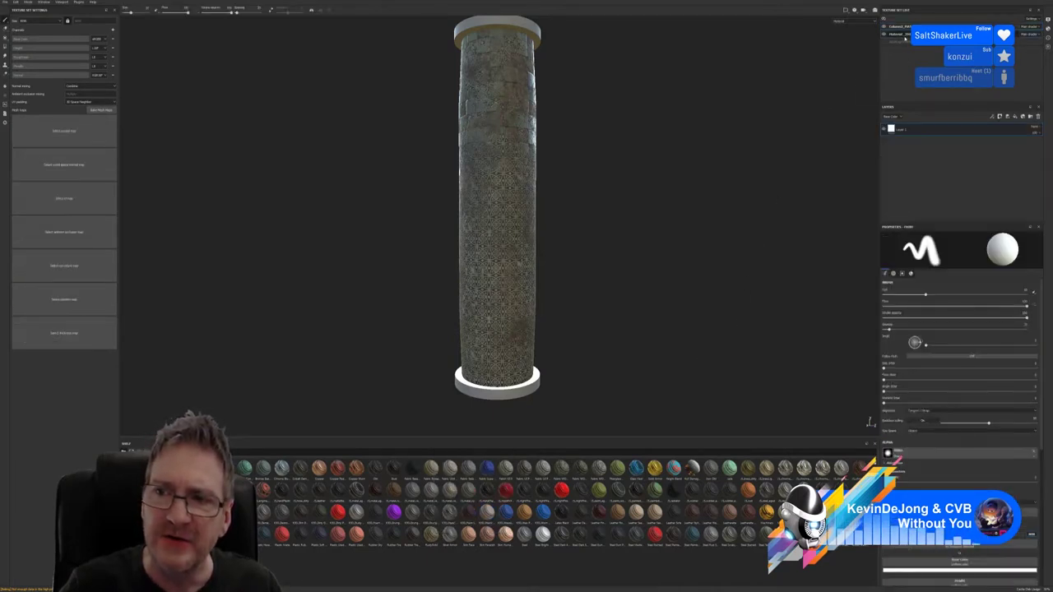
{"action": "left_click_drag", "start_coordinate": [431, 533], "coordinate": [504, 403]}
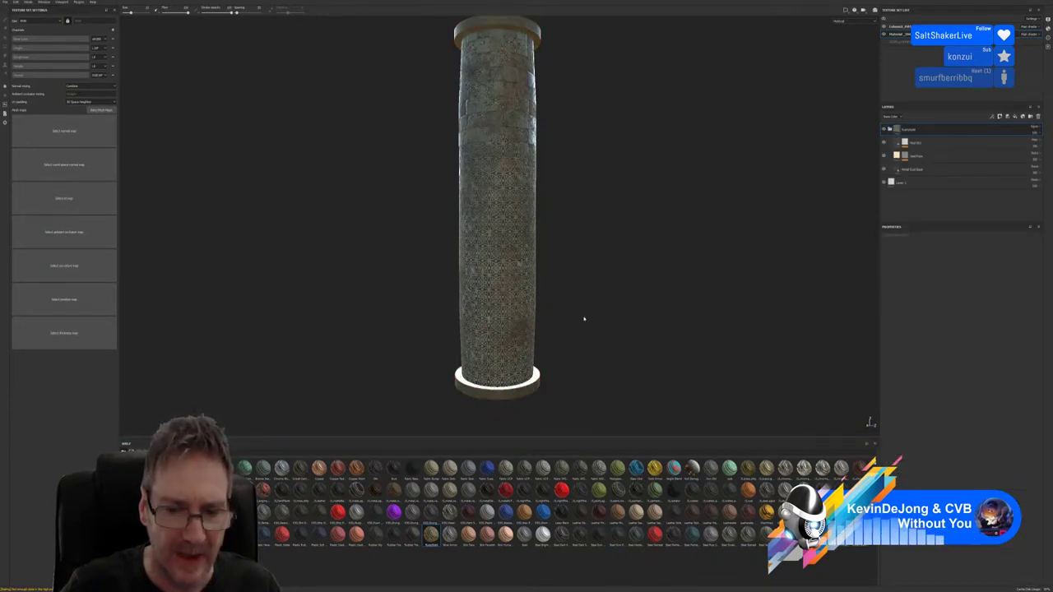
Orbit to the column's top cap and select the Gold Pure layer in the smart material folder
{"action": "mouse_move", "coordinate": [585, 313]}
{"action": "left_mouse_down", "text": "alt"}
{"action": "mouse_move", "coordinate": [554, 229]}
{"action": "mouse_move", "coordinate": [572, 300]}
{"action": "left_mouse_up", "text": "alt"}
{"action": "left_click_drag", "start_coordinate": [551, 104], "coordinate": [491, 160], "text": "alt"}
{"action": "scroll", "coordinate": [507, 149], "scroll_direction": "up", "scroll_amount": 5}
{"action": "left_click_drag", "start_coordinate": [502, 112], "coordinate": [661, 140], "text": "alt"}
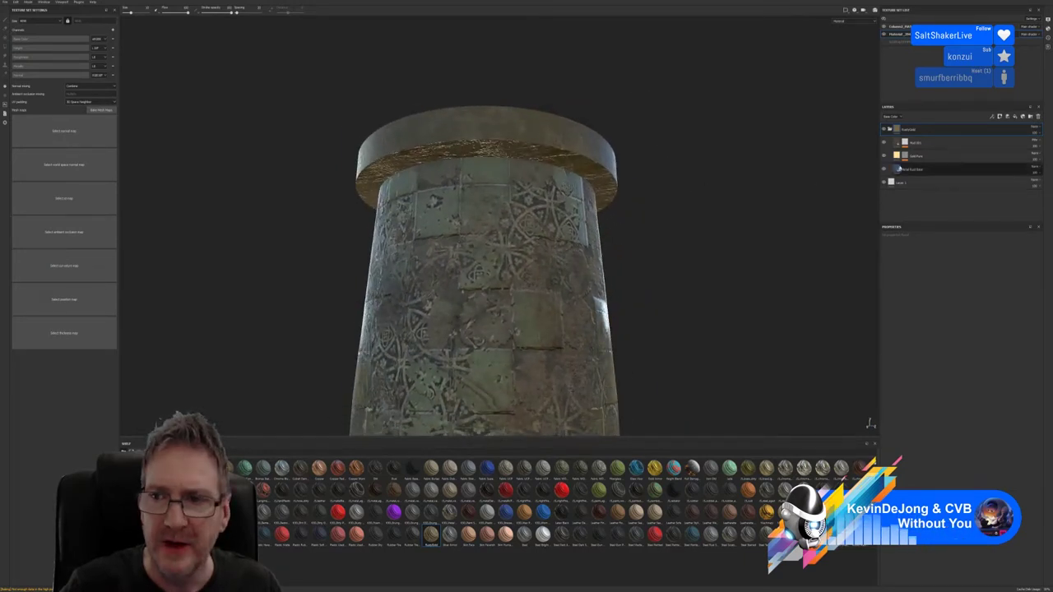
{"action": "double_click", "coordinate": [925, 130]}
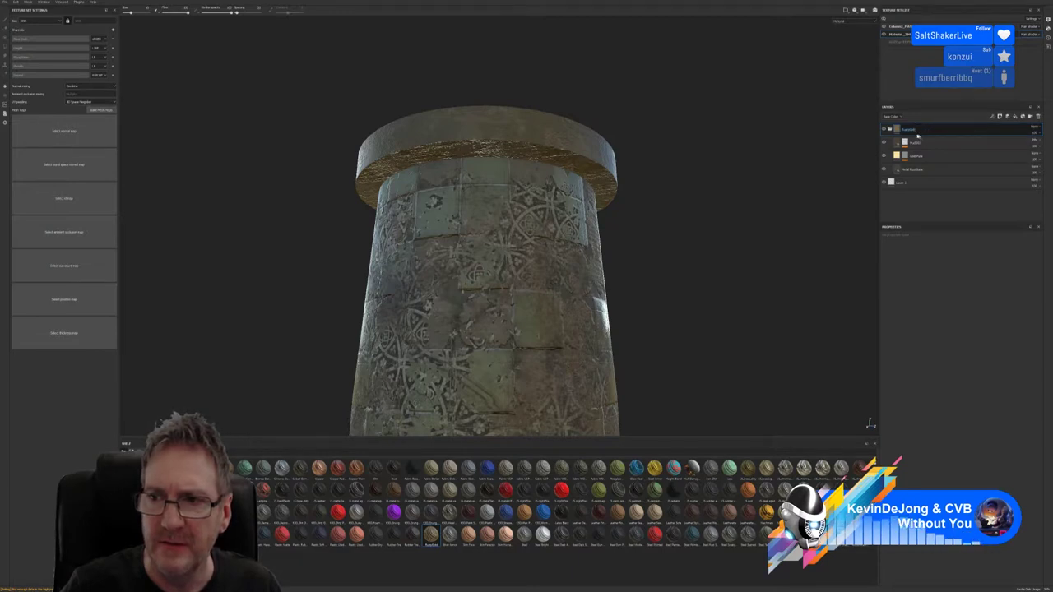
{"action": "left_click", "coordinate": [930, 155]}
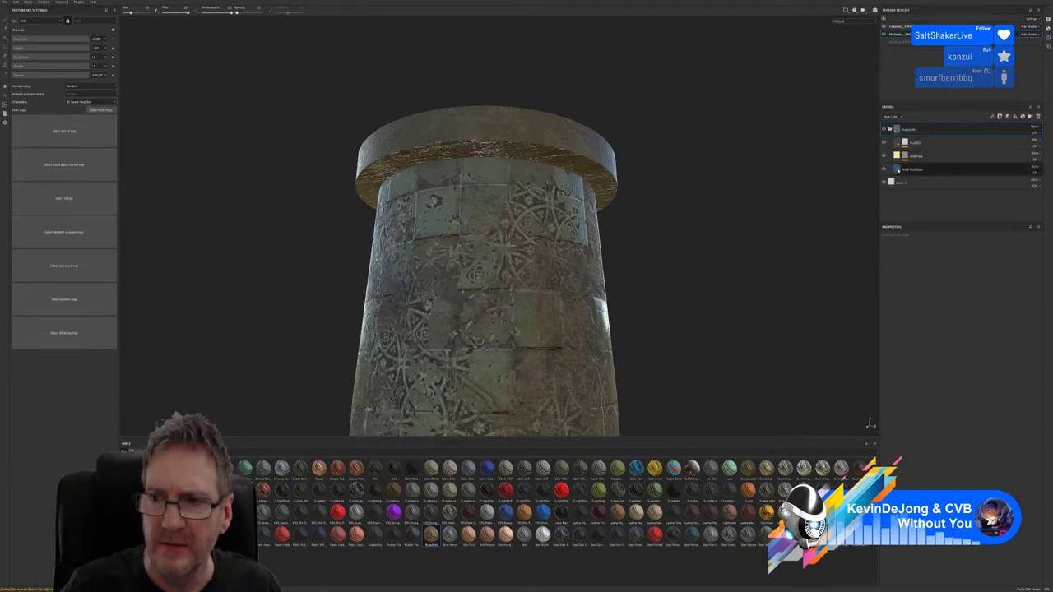
Toggle the Metal Rust Base layer off and on, then open its Fill properties
{"action": "left_click", "coordinate": [884, 170]}
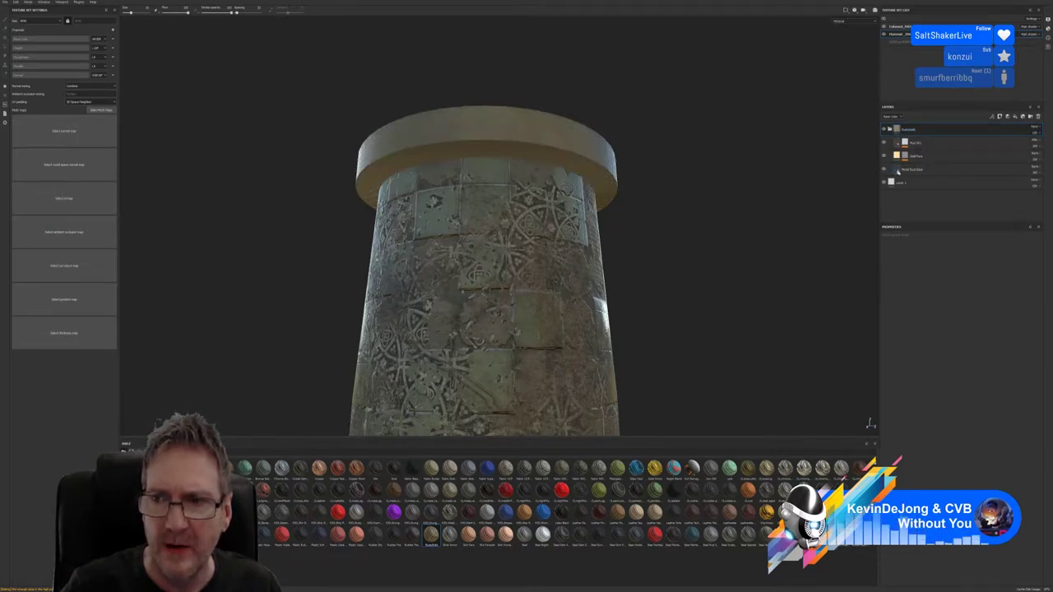
{"action": "left_click", "coordinate": [884, 170]}
{"action": "left_click", "coordinate": [913, 170]}
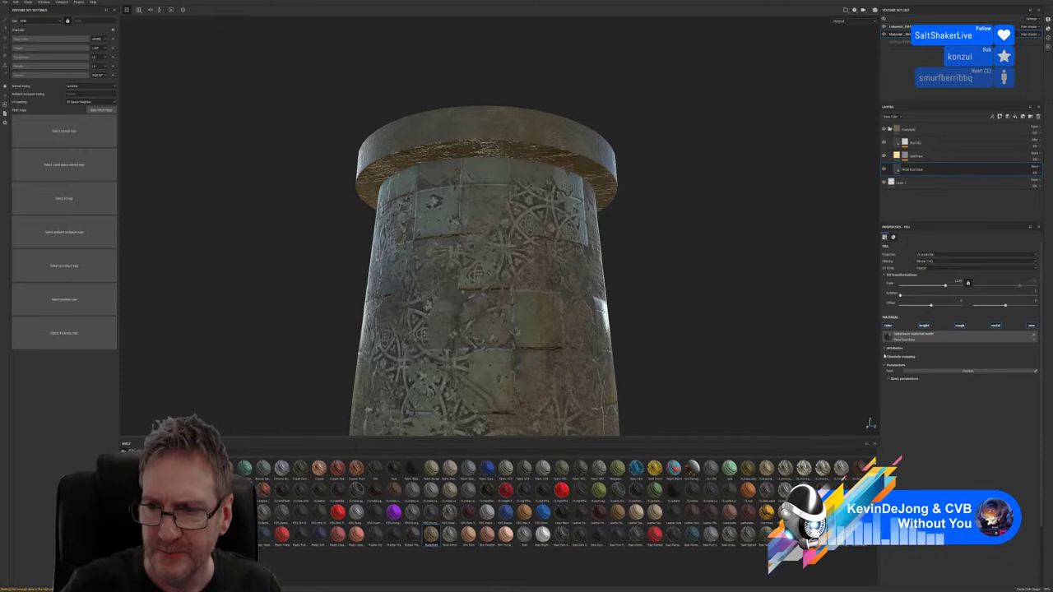
Expand Base parameters of Metal Rust Base to reveal saturation, lightness and contrast sliders
{"action": "left_click", "coordinate": [885, 349]}
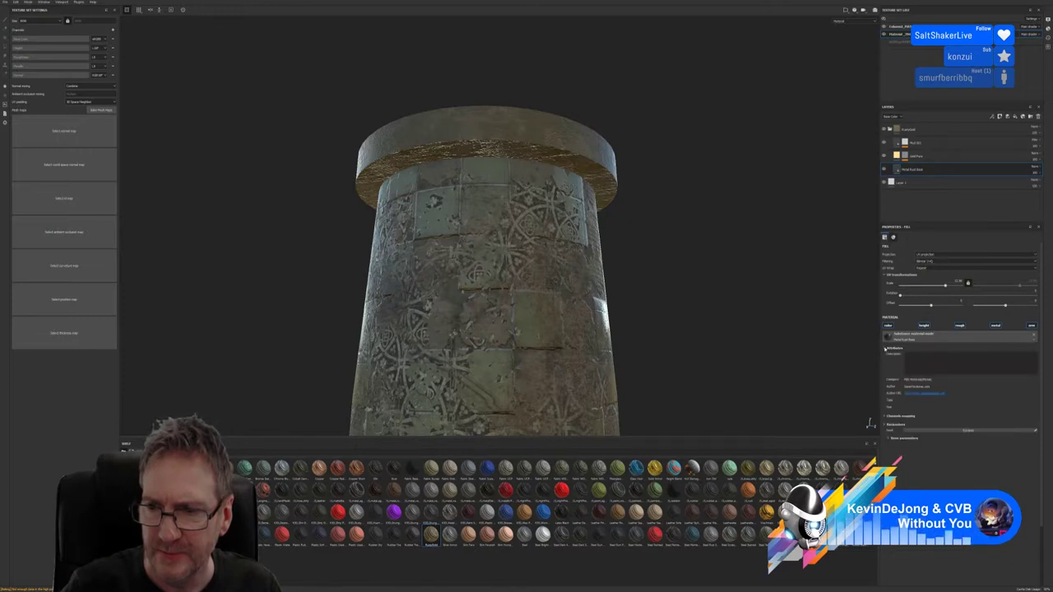
{"action": "left_click", "coordinate": [885, 349]}
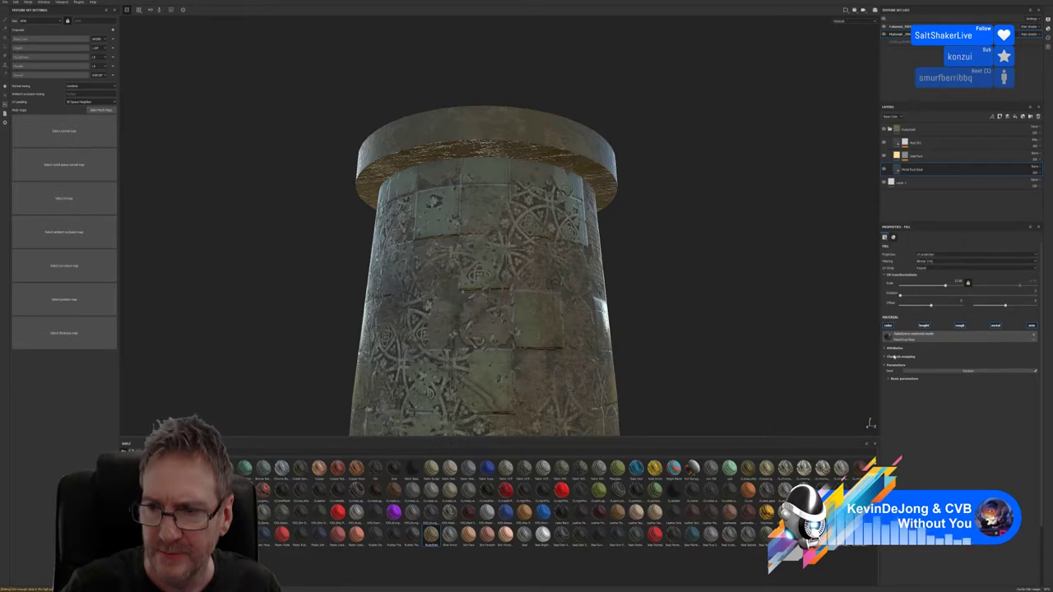
{"action": "left_click", "coordinate": [887, 357]}
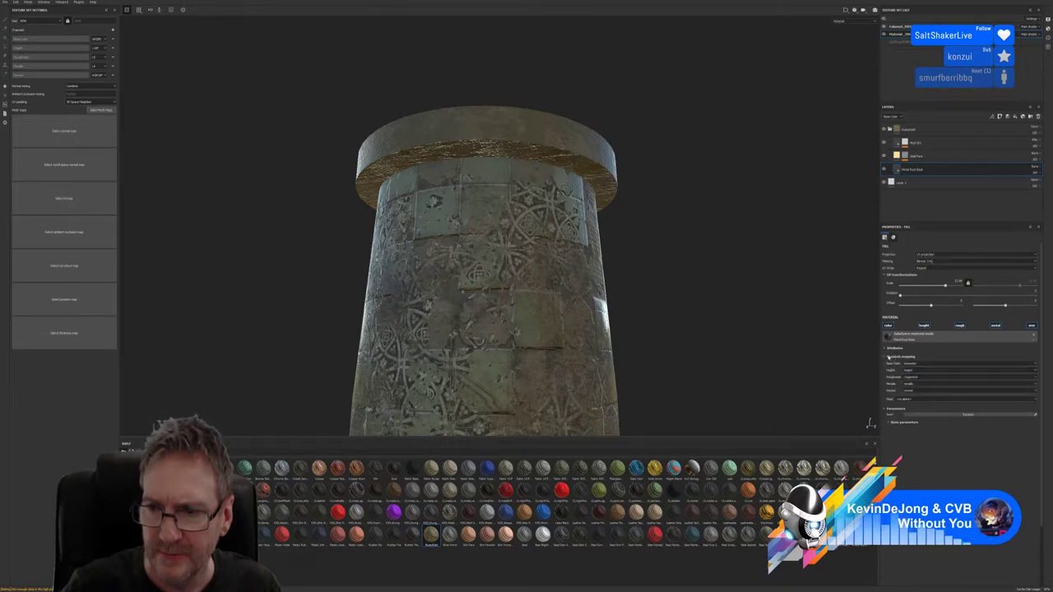
{"action": "left_click", "coordinate": [888, 358]}
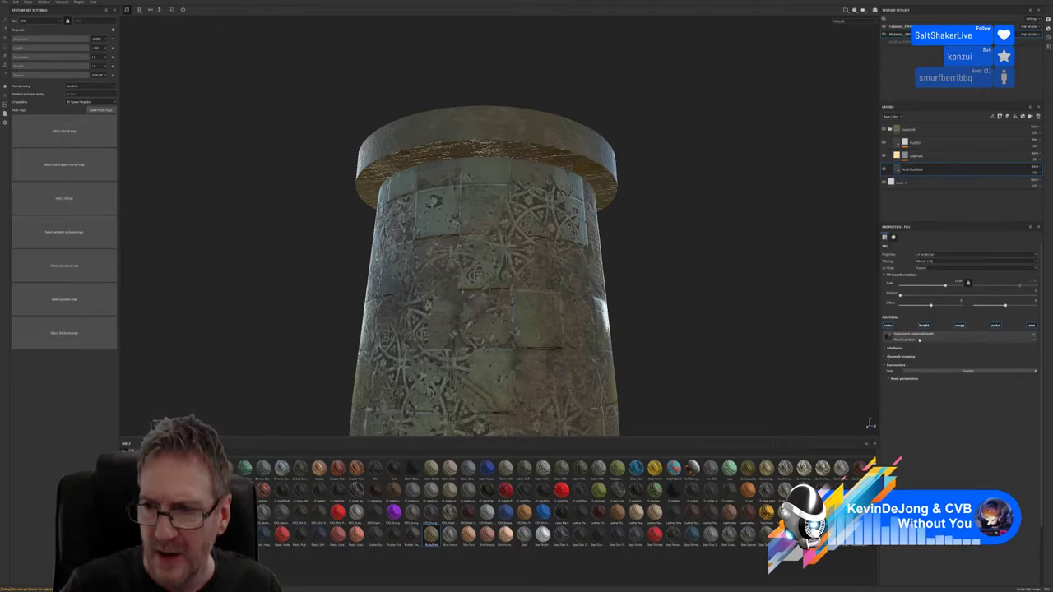
{"action": "left_click", "coordinate": [902, 378]}
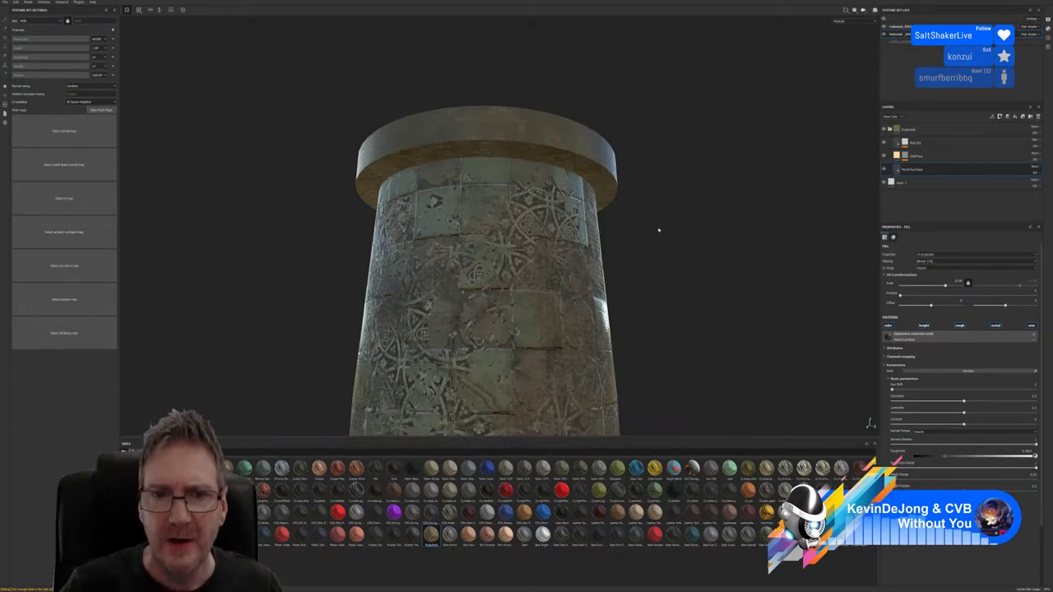
Orbit from the rim and cap close-ups out to a level front view of the whole column
{"action": "left_click_drag", "start_coordinate": [650, 211], "coordinate": [438, 137], "text": "alt"}
{"action": "right_click_drag", "start_coordinate": [438, 138], "coordinate": [507, 91], "text": "alt"}
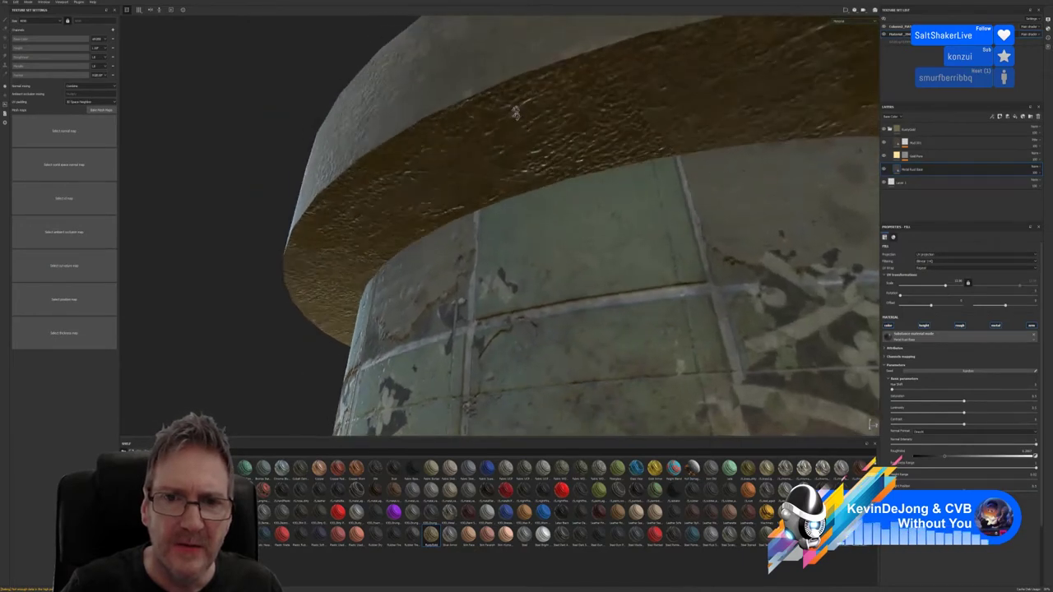
{"action": "left_click_drag", "start_coordinate": [507, 90], "coordinate": [508, 122], "text": "alt"}
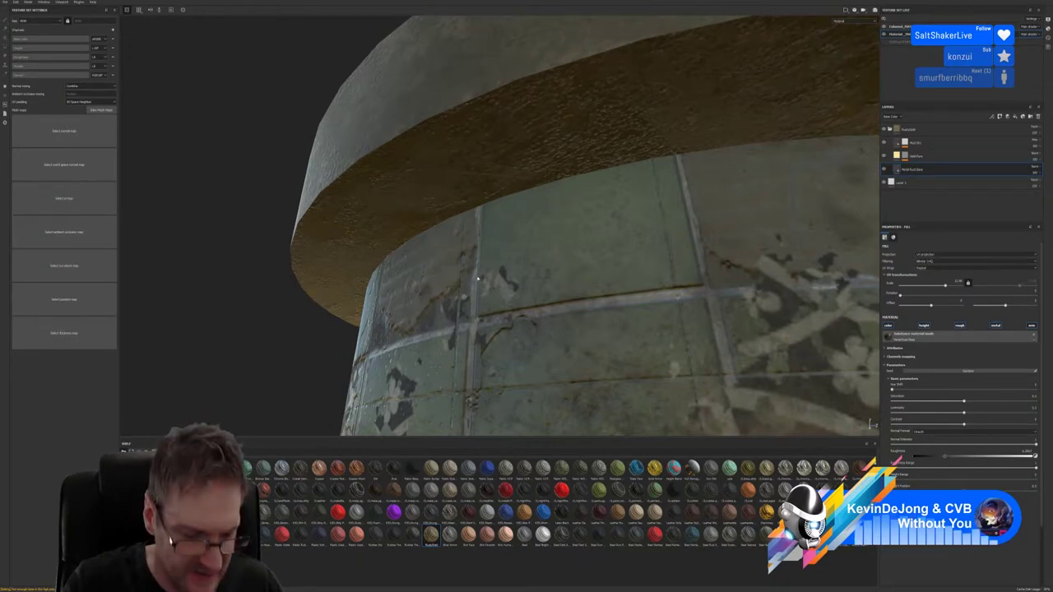
{"action": "left_click_drag", "start_coordinate": [478, 279], "coordinate": [420, 257], "text": "alt"}
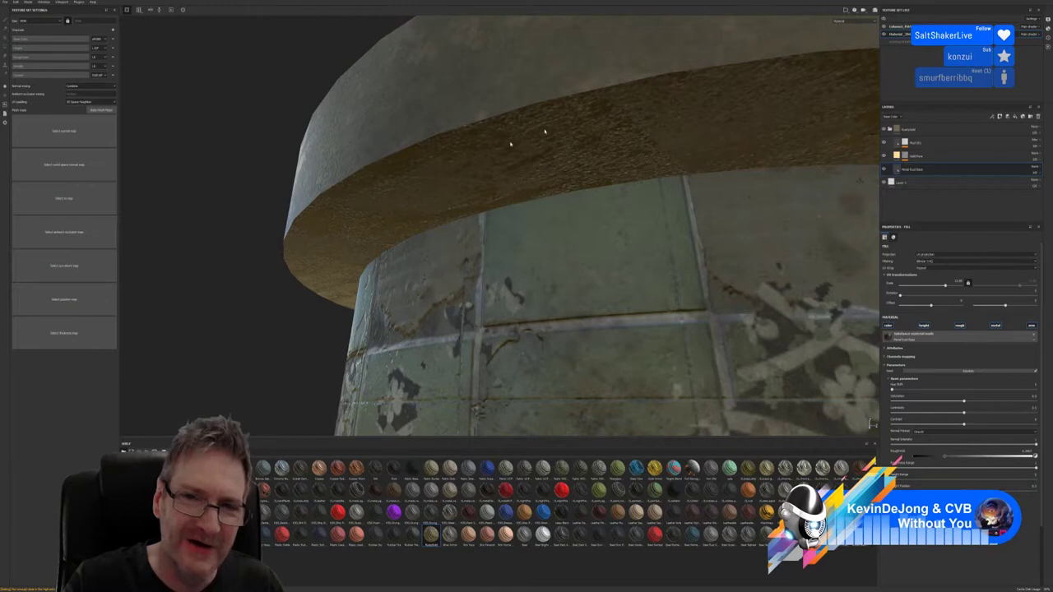
{"action": "left_click_drag", "start_coordinate": [393, 198], "coordinate": [541, 191], "text": "alt"}
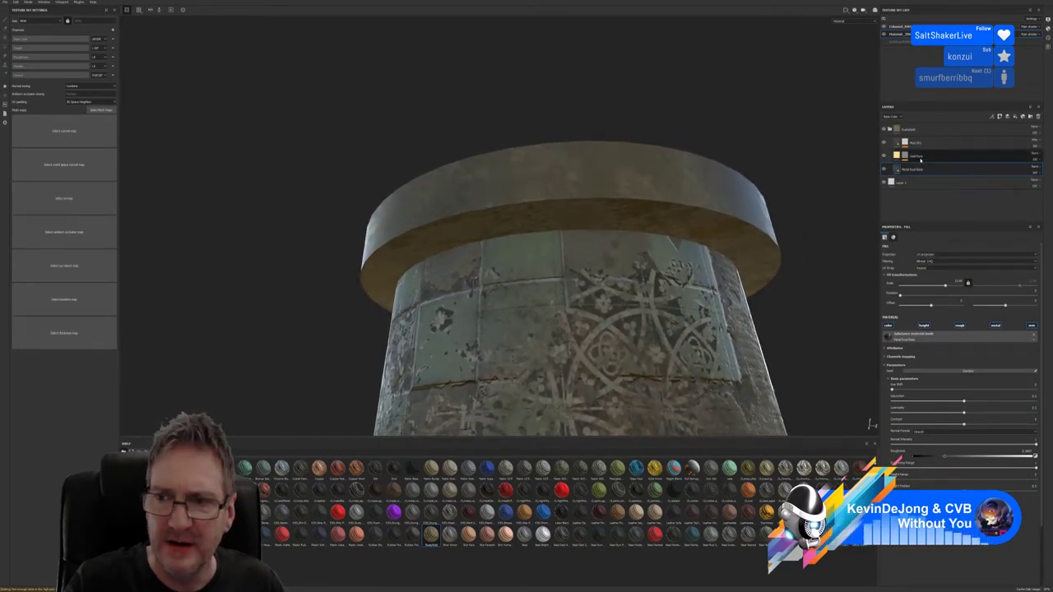
Flick the Mud layer on and off repeatedly to compare the ring with and without mud
{"action": "left_click", "coordinate": [884, 142]}
{"action": "left_click", "coordinate": [884, 143]}
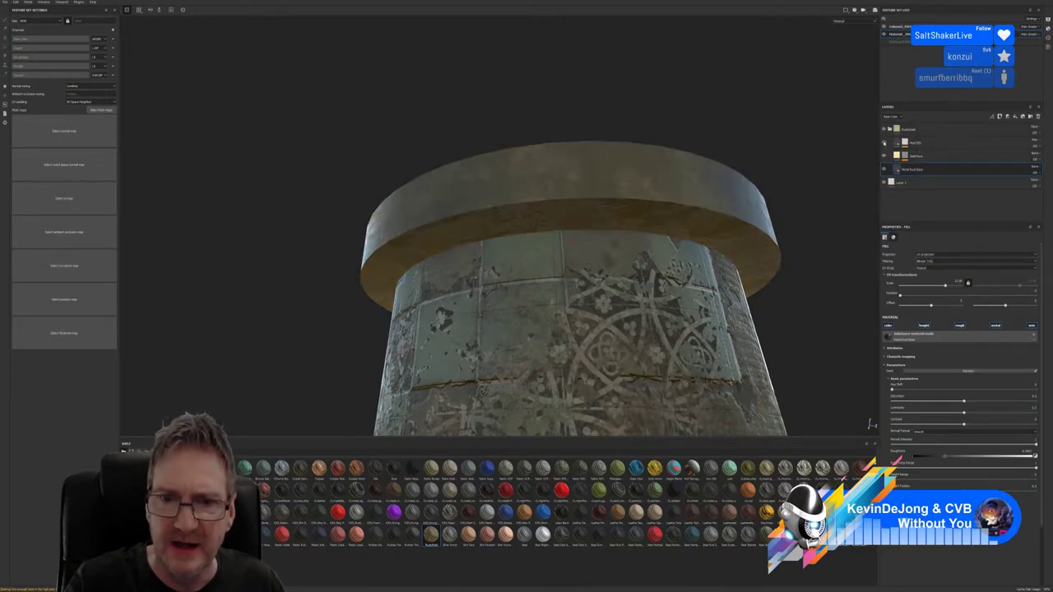
{"action": "left_click", "coordinate": [885, 142]}
{"action": "left_click", "coordinate": [885, 142]}
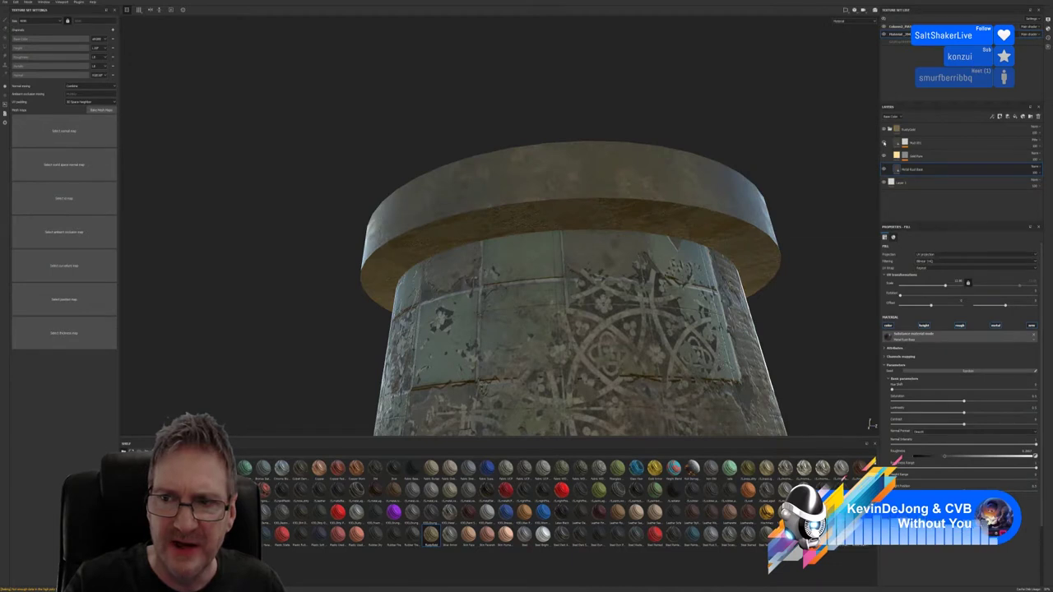
{"action": "left_click", "coordinate": [885, 143]}
{"action": "left_click", "coordinate": [885, 142]}
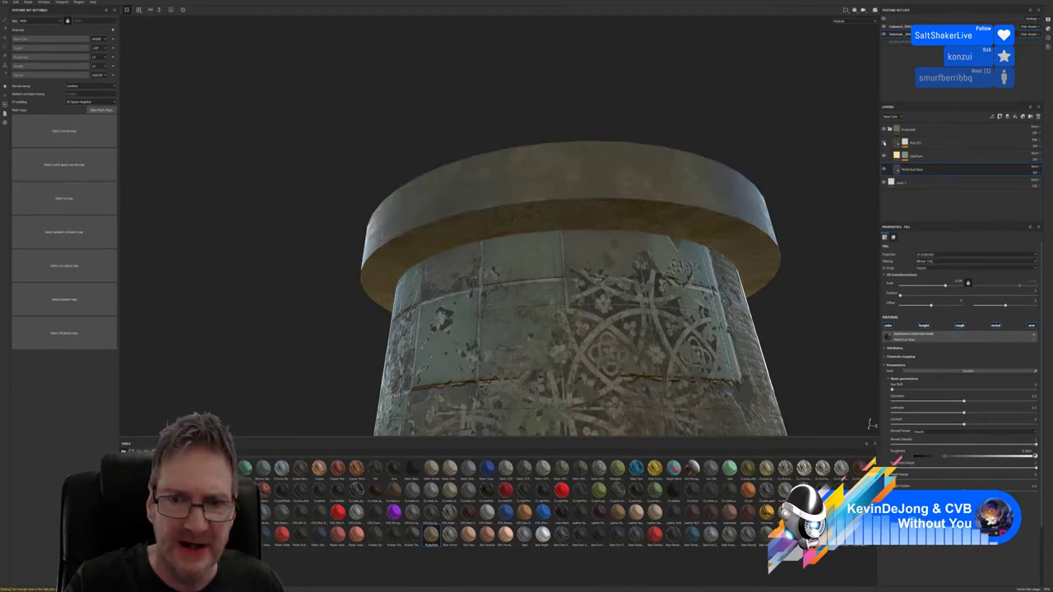
{"action": "left_click", "coordinate": [884, 143]}
{"action": "left_click", "coordinate": [884, 142]}
{"action": "left_click", "coordinate": [884, 142]}
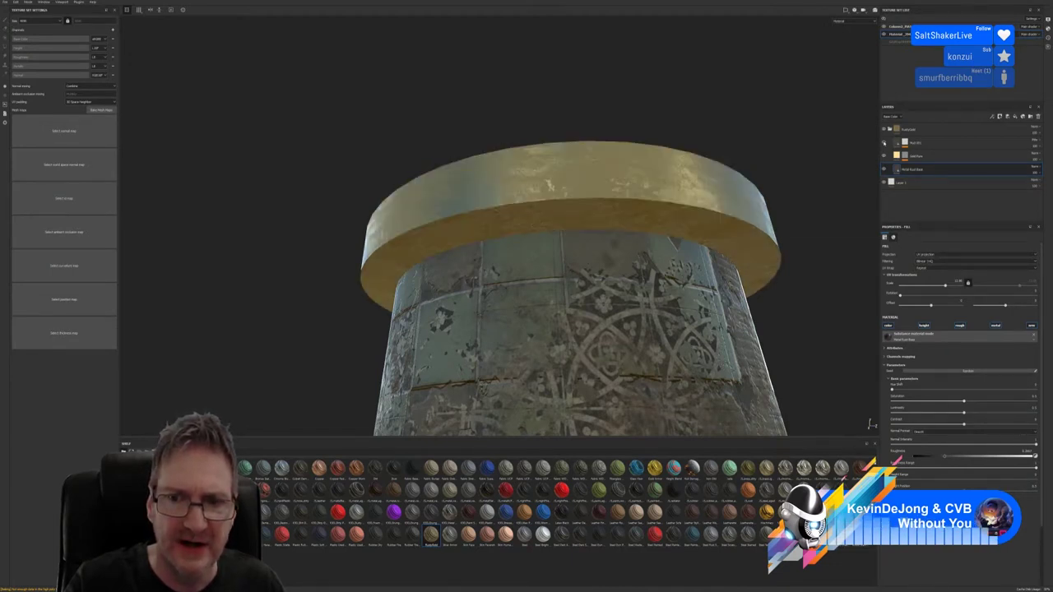
{"action": "left_click", "coordinate": [885, 142]}
{"action": "left_click", "coordinate": [884, 142]}
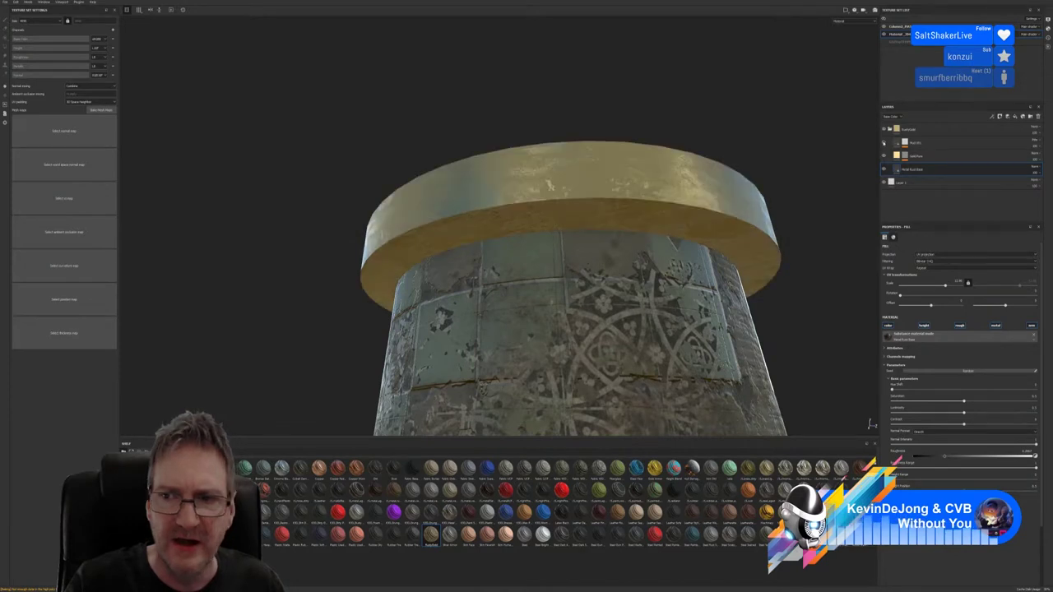
{"action": "left_click", "coordinate": [885, 143]}
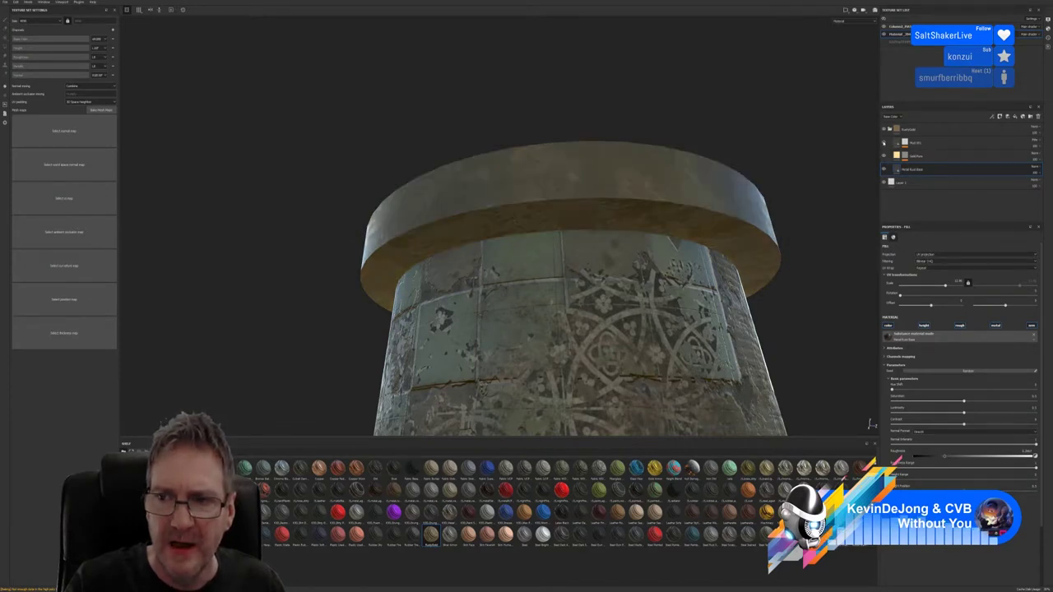
Frame the pillar, leave the top ring as clean gold, and select the Gold Paint mask
{"action": "key", "text": "f"}
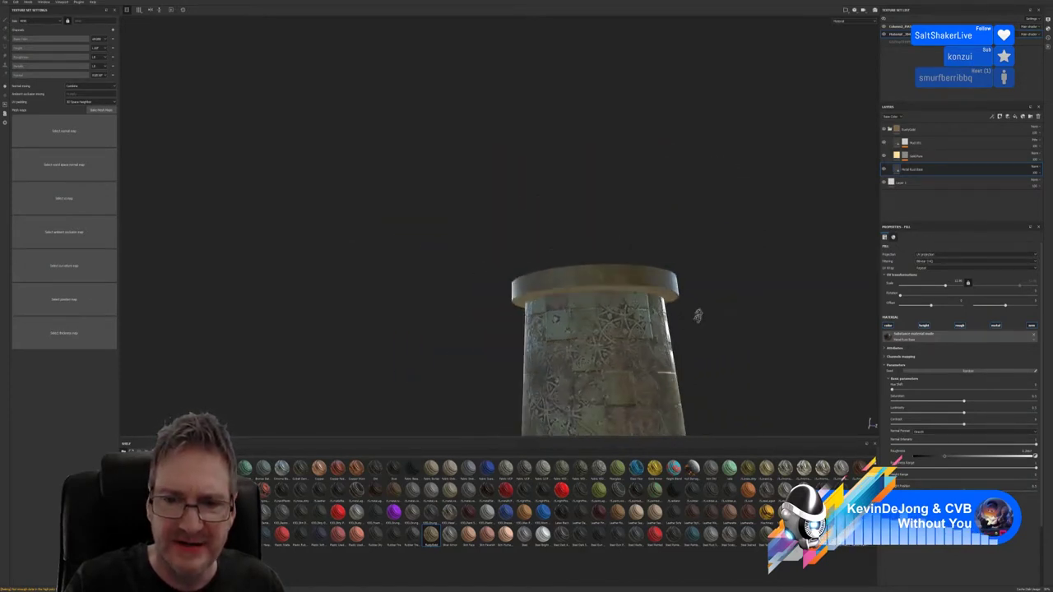
{"action": "left_click_drag", "start_coordinate": [655, 366], "coordinate": [570, 214], "text": "alt"}
{"action": "scroll", "coordinate": [571, 238], "scroll_direction": "up", "scroll_amount": 6}
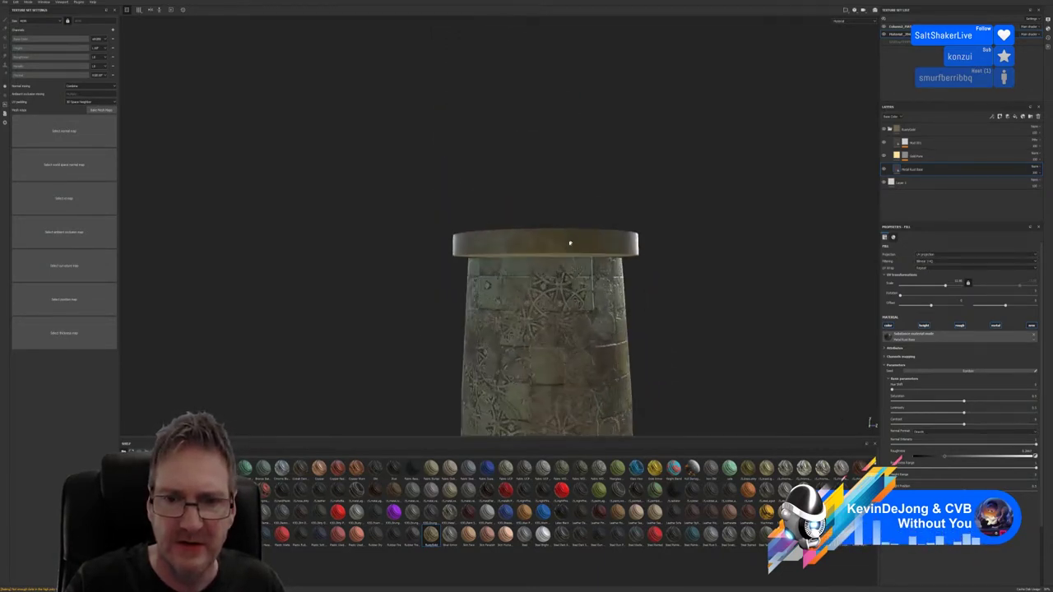
{"action": "left_click_drag", "start_coordinate": [575, 254], "coordinate": [686, 263], "text": "alt"}
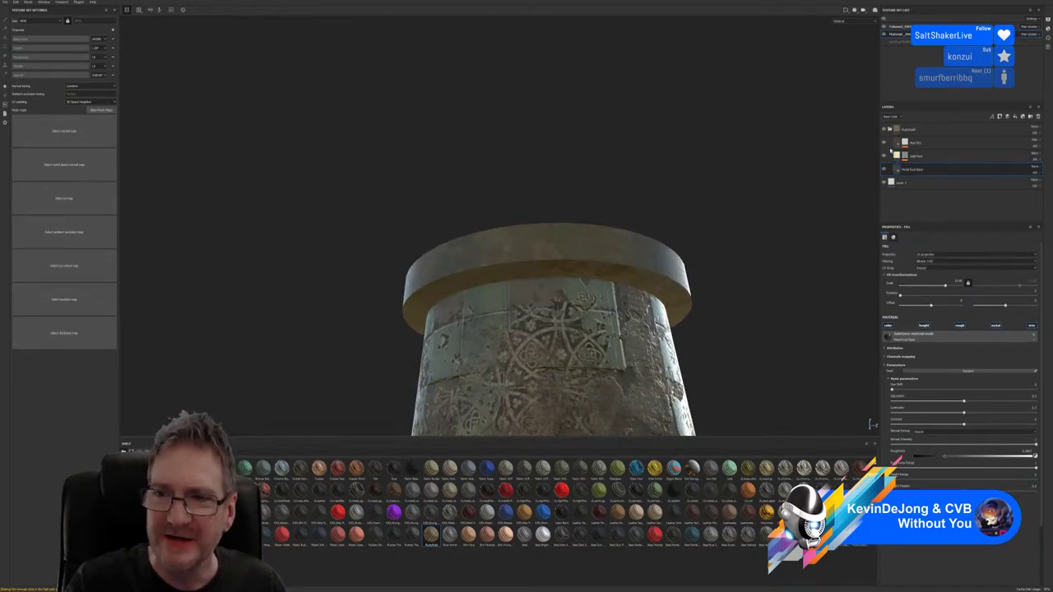
{"action": "left_click", "coordinate": [884, 143]}
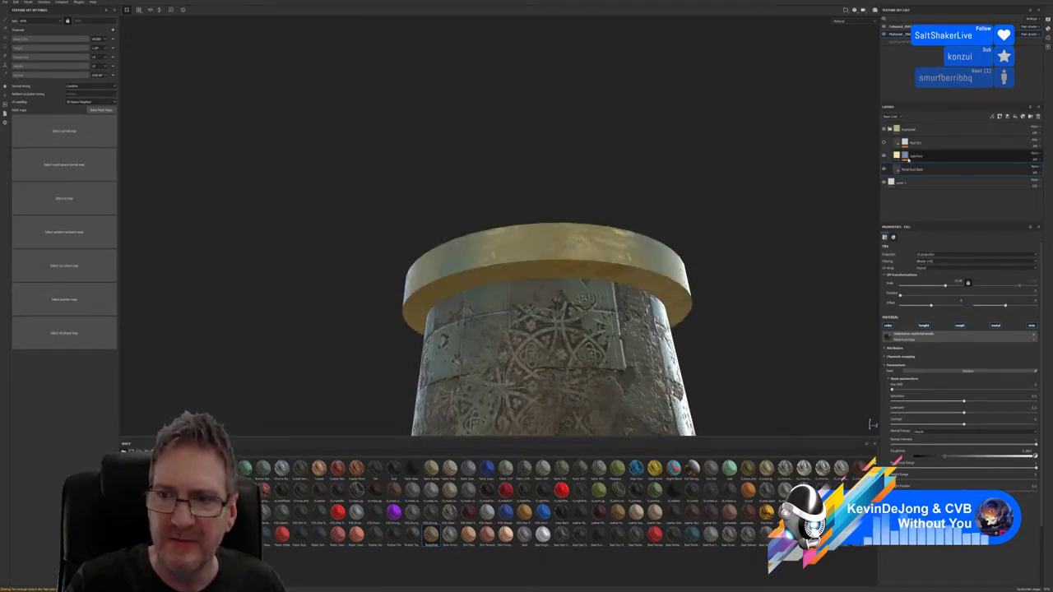
{"action": "left_click", "coordinate": [884, 156]}
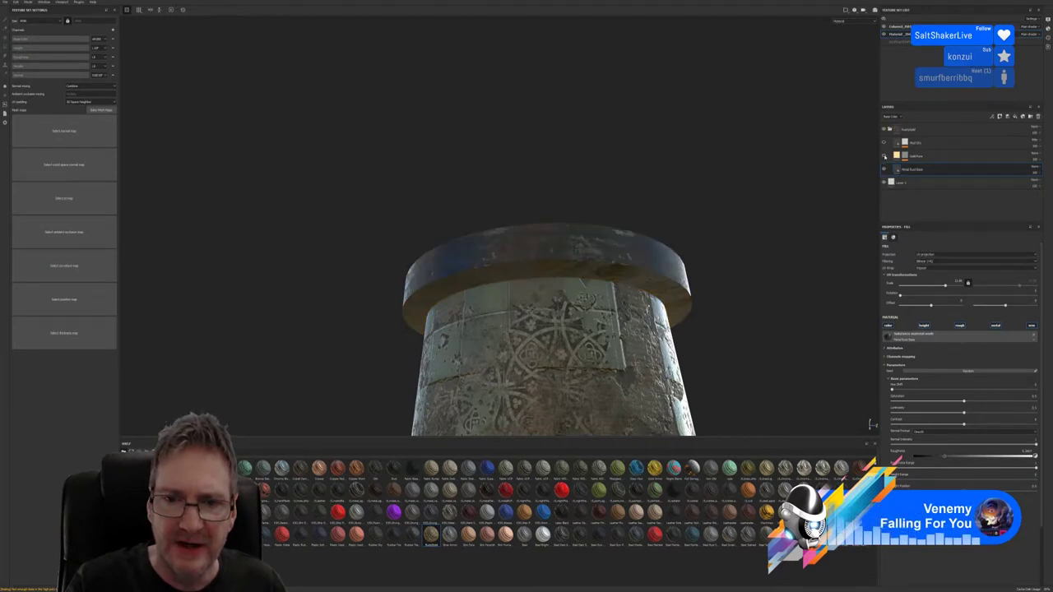
{"action": "left_click_drag", "start_coordinate": [822, 184], "coordinate": [608, 196], "text": "alt"}
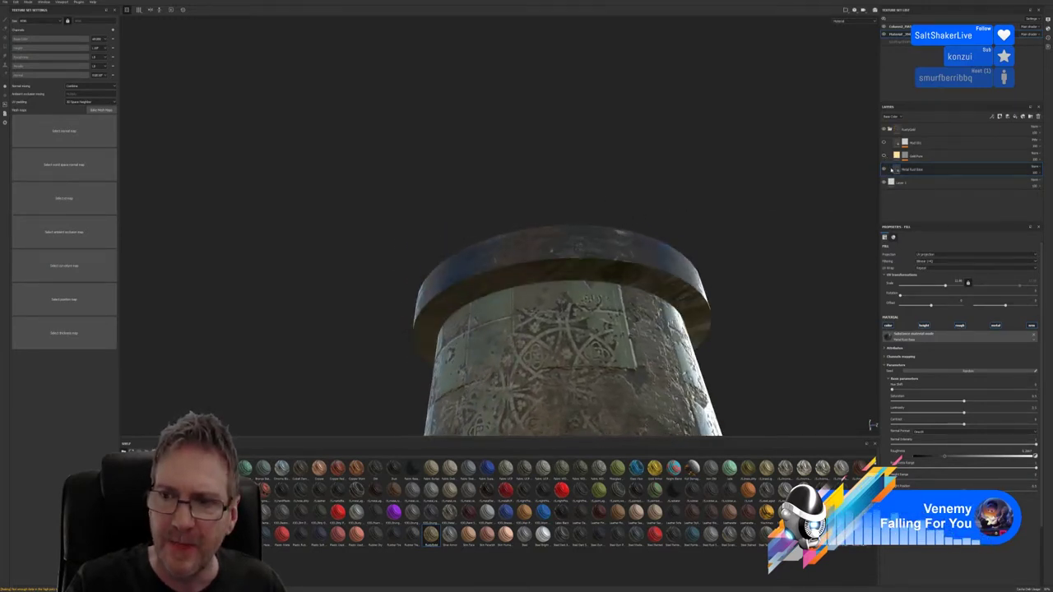
{"action": "left_click", "coordinate": [884, 156]}
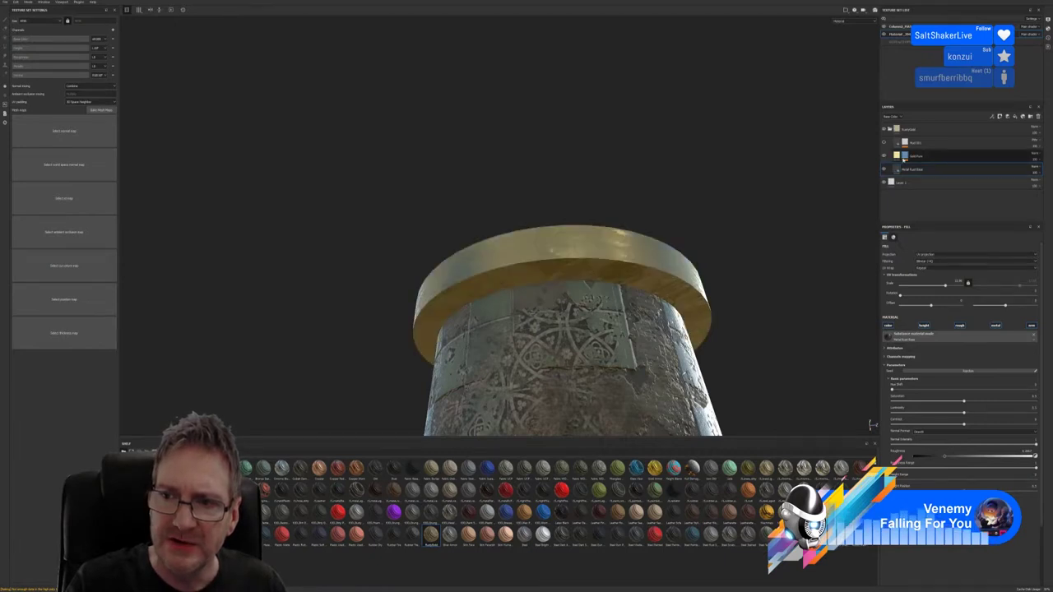
{"action": "left_click", "coordinate": [904, 157]}
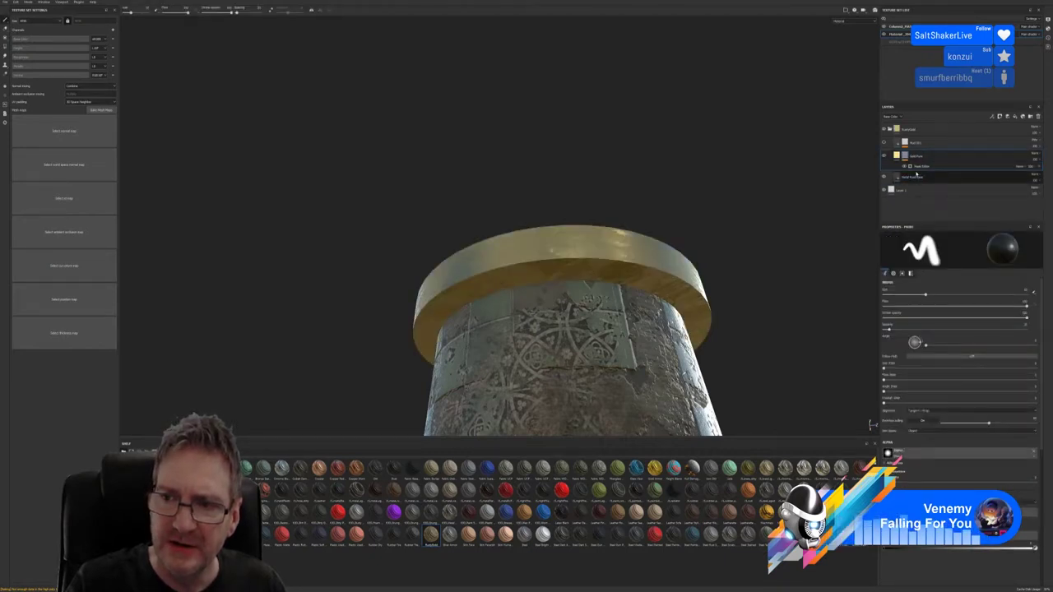
Add a paint effect to the Gold Paint mask and enlarge the brush
{"action": "left_click", "coordinate": [919, 167]}
{"action": "right_click", "coordinate": [919, 167]}
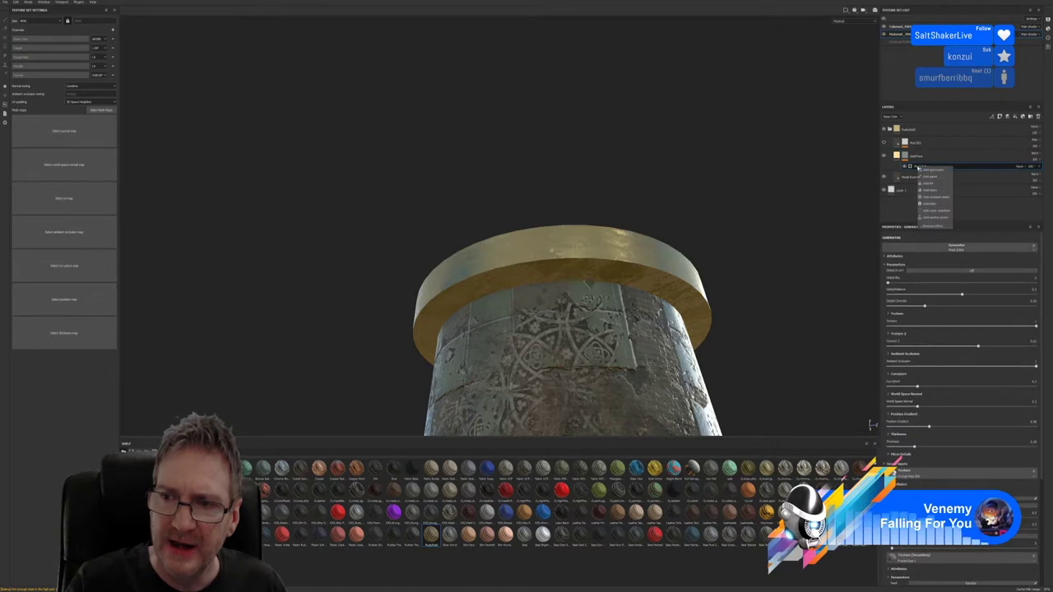
{"action": "left_click", "coordinate": [929, 176]}
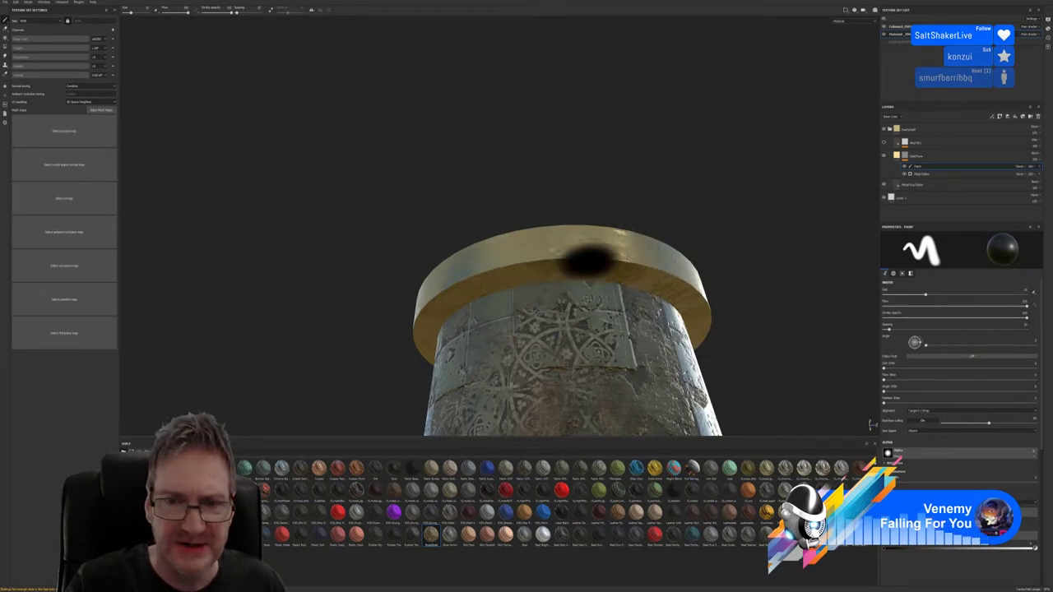
{"action": "right_click_drag", "start_coordinate": [408, 289], "coordinate": [510, 290], "text": "ctrl"}
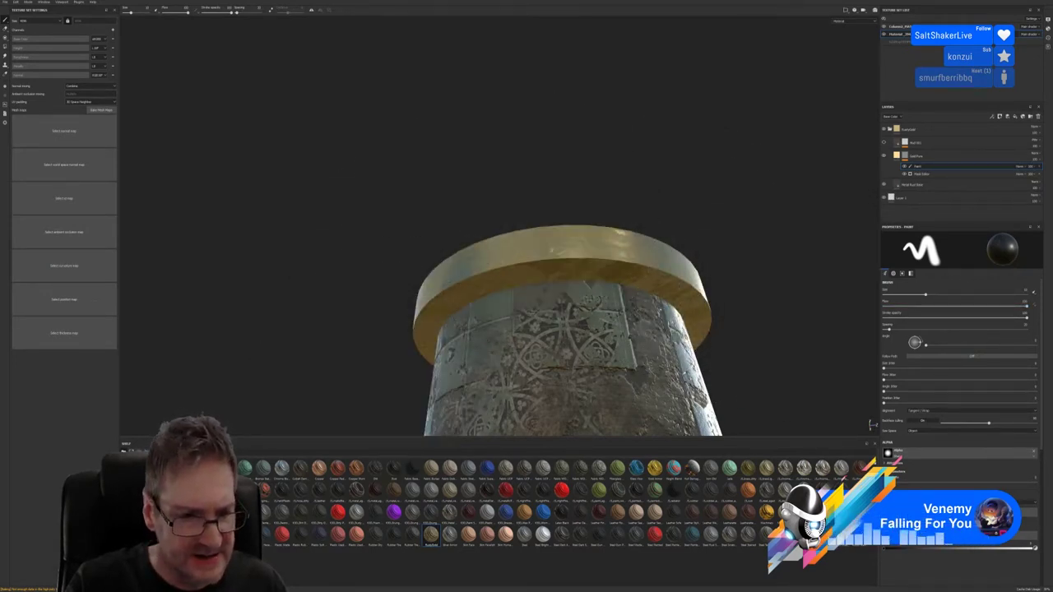
Try a grunge alpha stroke on the cap's right edge, then undo it
{"action": "left_click", "coordinate": [165, 494]}
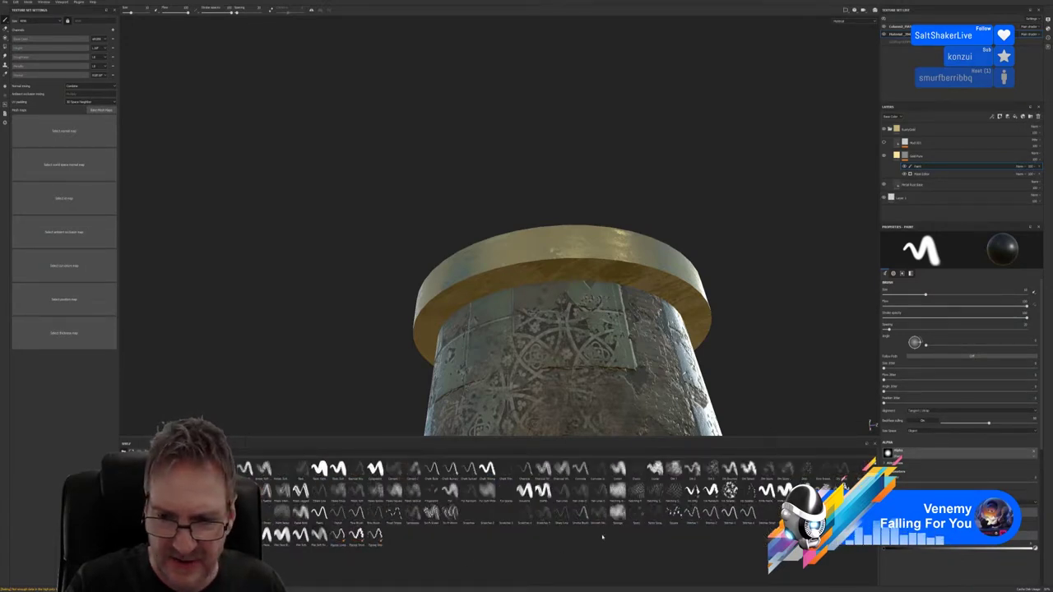
{"action": "left_click", "coordinate": [693, 469]}
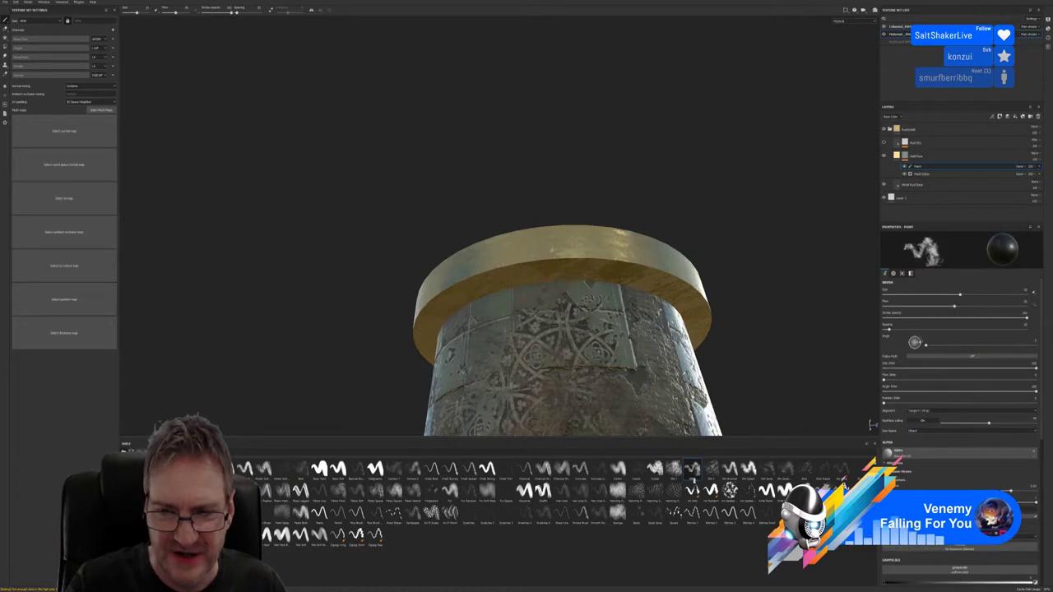
{"action": "mouse_move", "coordinate": [709, 333]}
{"action": "left_mouse_down"}
{"action": "mouse_move", "coordinate": [689, 292]}
{"action": "mouse_move", "coordinate": [698, 256]}
{"action": "left_mouse_up"}
{"action": "key", "text": "ctrl+z"}
{"action": "key", "text": "ctrl+z"}
{"action": "key", "text": "ctrl+z"}
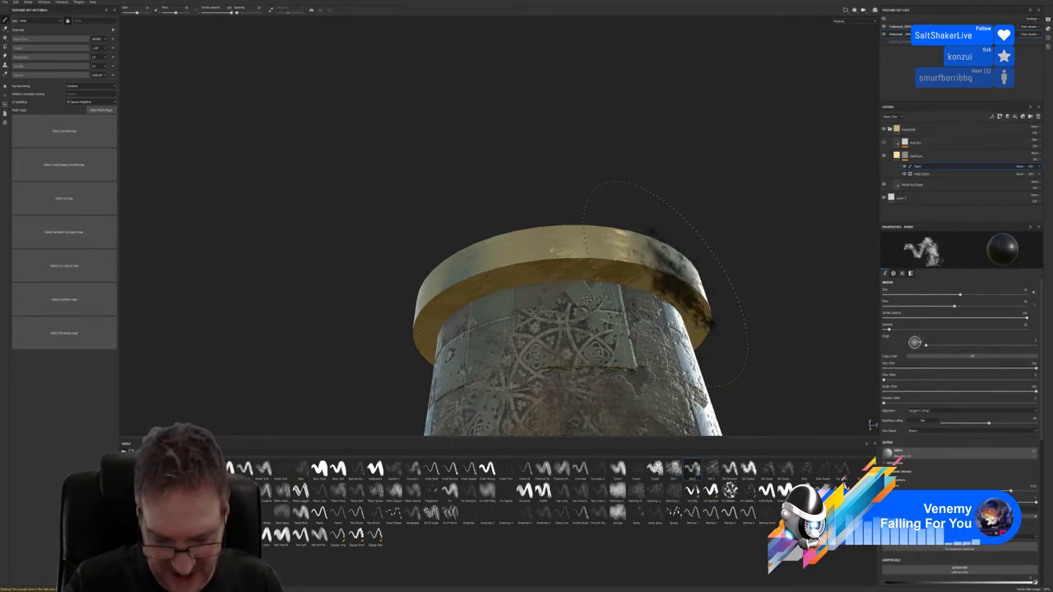
{"action": "scroll", "coordinate": [568, 276], "scroll_direction": "up", "scroll_amount": 8}
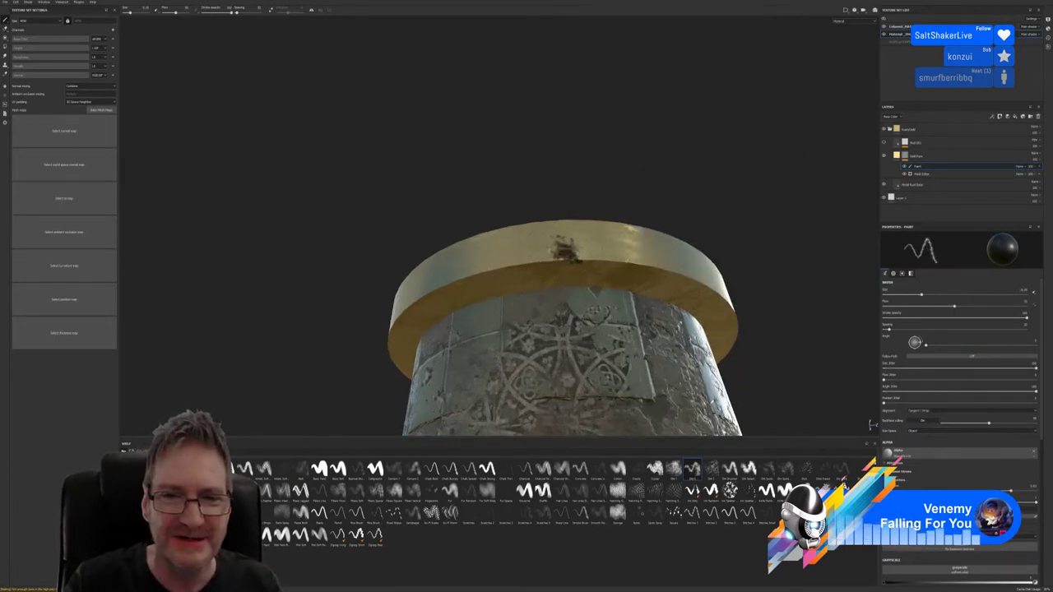
{"action": "key", "text": "ctrl+z"}
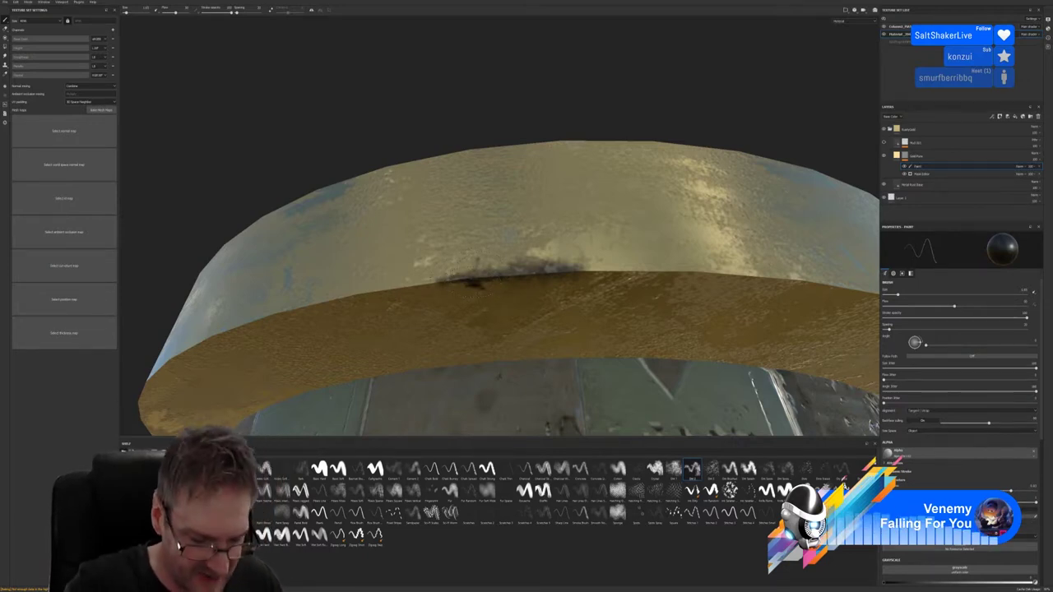
Orbit around the painted gold top band to inspect it, then return to 3ds Max
{"action": "key", "text": "alt"}
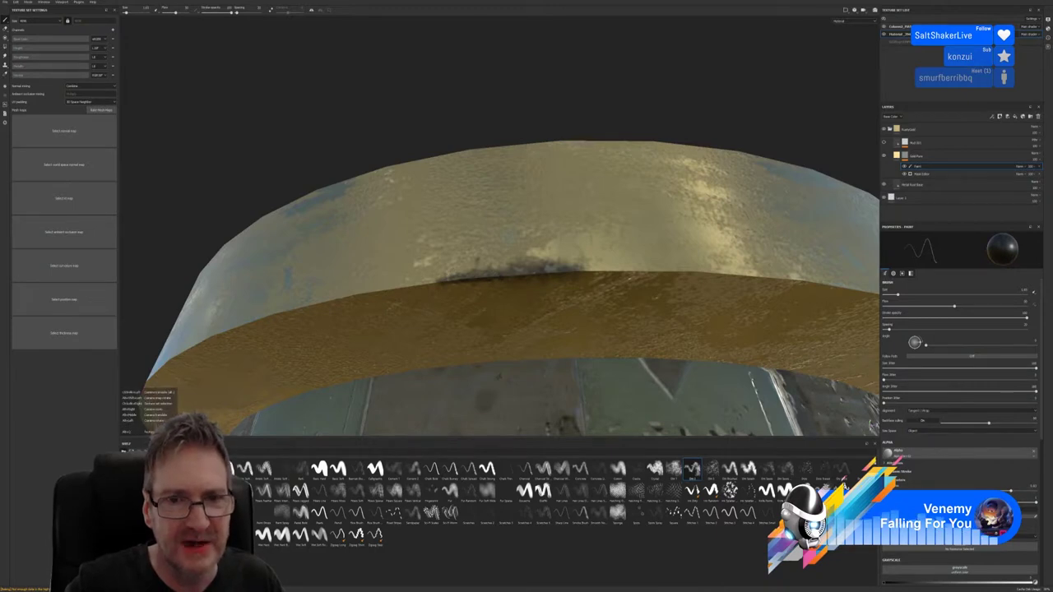
{"action": "left_click_drag", "start_coordinate": [494, 288], "coordinate": [485, 296], "text": "alt"}
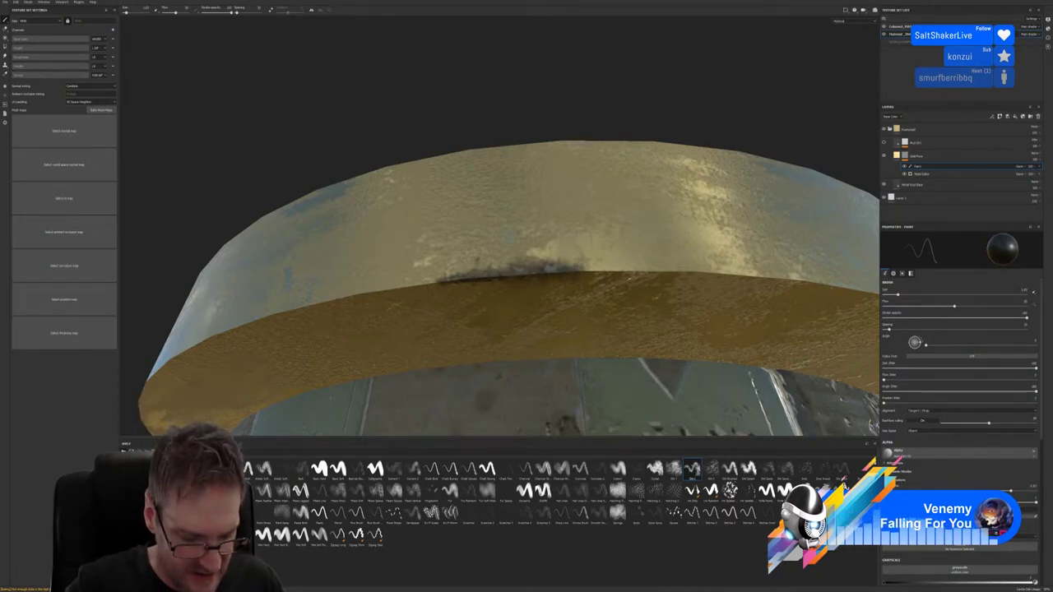
{"action": "left_click_drag", "start_coordinate": [428, 108], "coordinate": [583, 92], "text": "alt"}
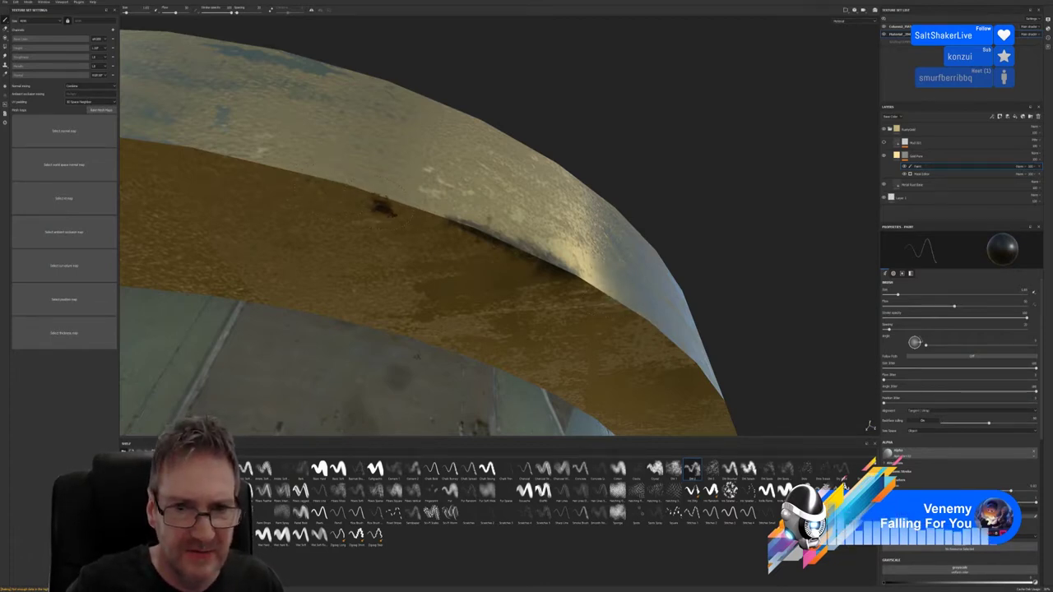
{"action": "left_click_drag", "start_coordinate": [393, 212], "coordinate": [415, 234], "text": "alt"}
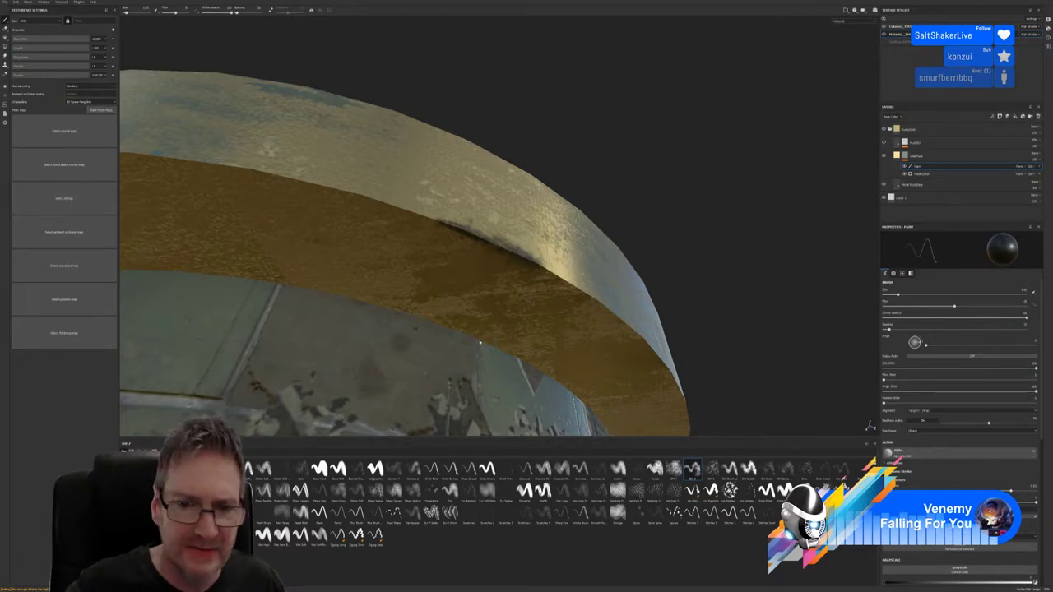
{"action": "key", "text": "alt+Tab"}
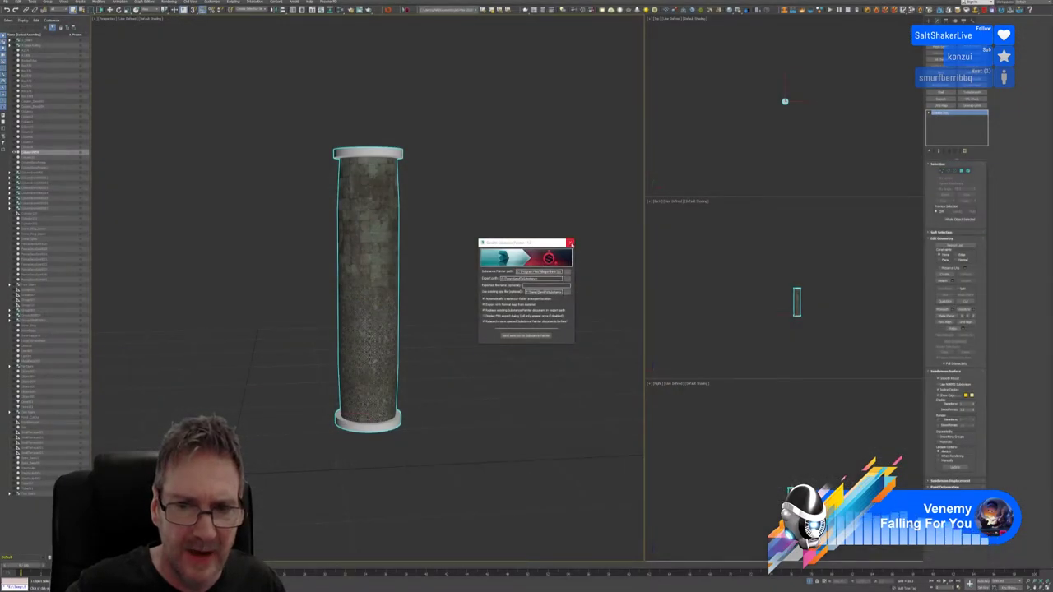
Close the Send to Substance Painter dialog and frame the column's top cap
{"action": "left_click", "coordinate": [570, 242]}
{"action": "scroll", "coordinate": [411, 188], "scroll_direction": "up", "scroll_amount": 8}
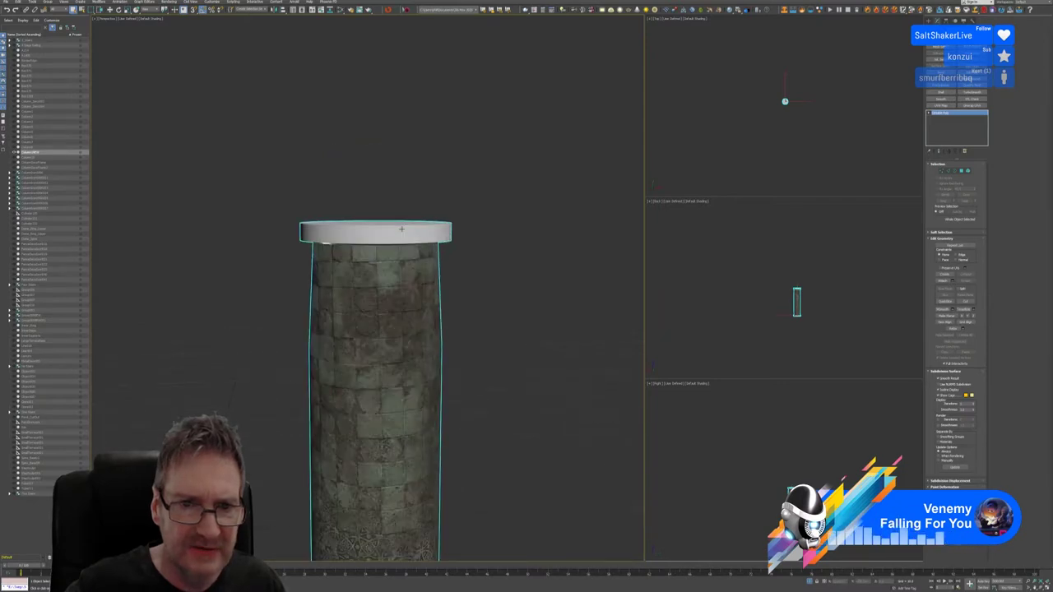
{"action": "scroll", "coordinate": [503, 257], "scroll_direction": "down", "scroll_amount": 5}
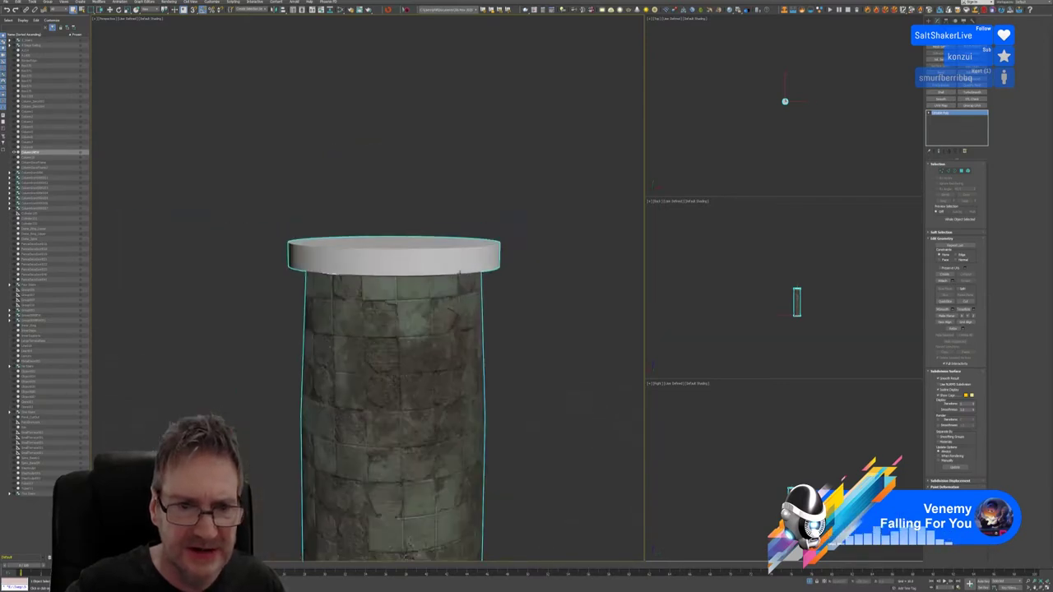
{"action": "scroll", "coordinate": [387, 244], "scroll_direction": "up", "scroll_amount": 5}
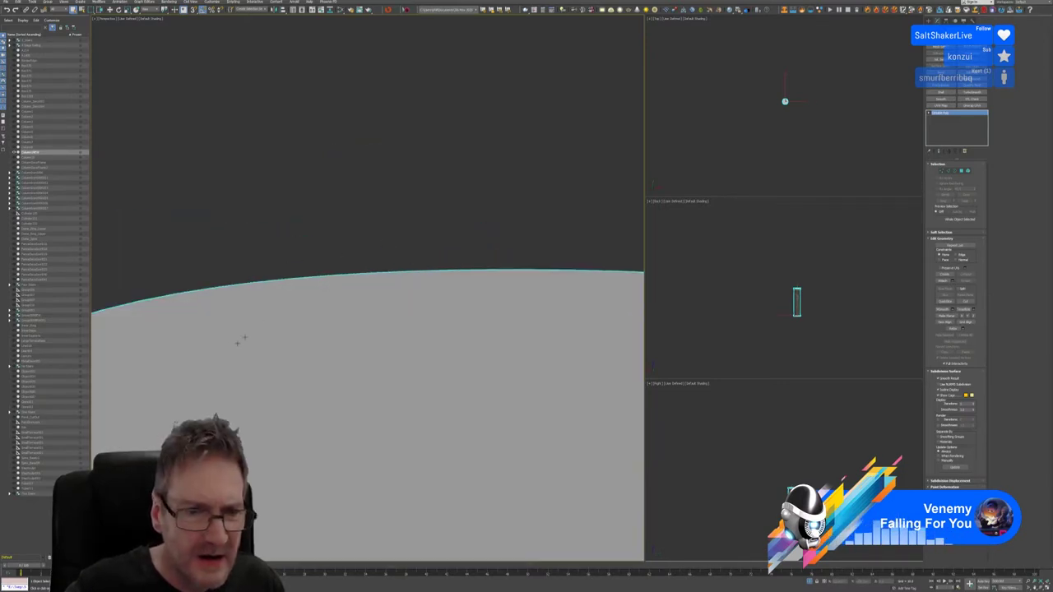
{"action": "middle_click_drag", "start_coordinate": [225, 348], "coordinate": [389, 209], "text": "alt"}
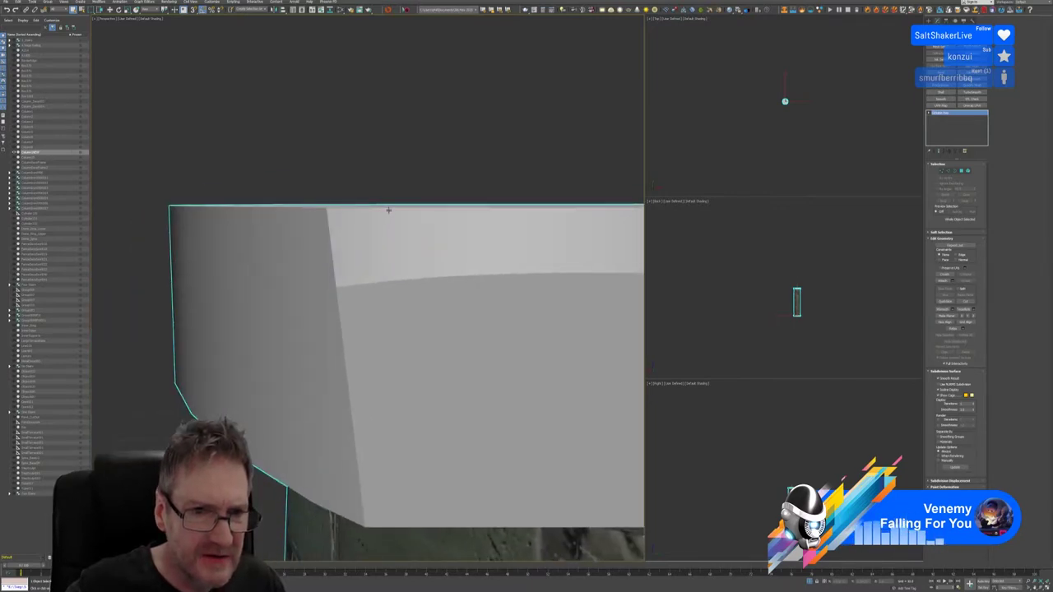
{"action": "scroll", "coordinate": [389, 210], "scroll_direction": "down", "scroll_amount": 4}
{"action": "scroll", "coordinate": [353, 299], "scroll_direction": "up", "scroll_amount": 4}
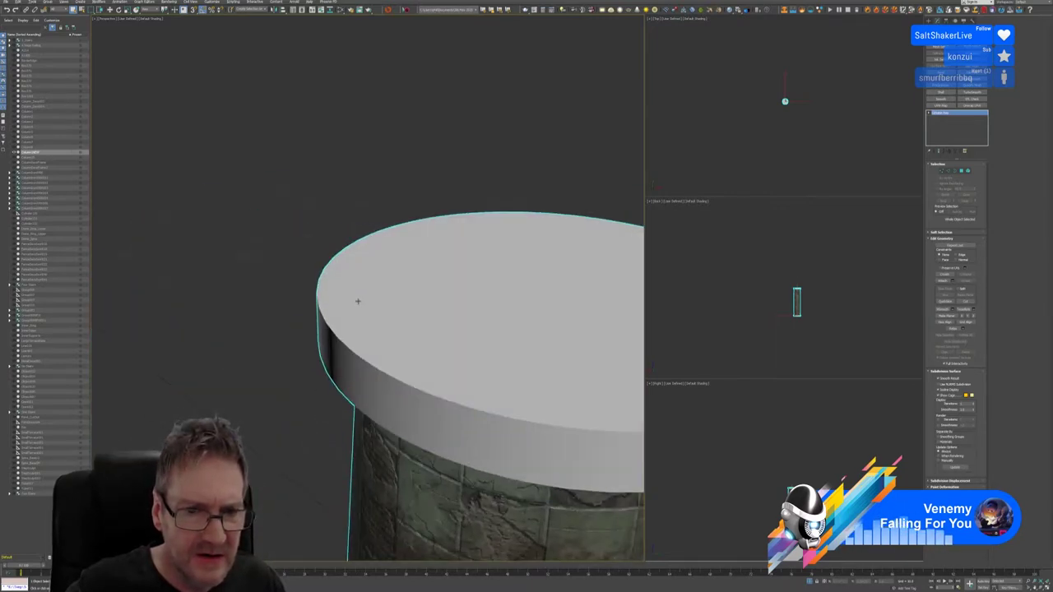
{"action": "middle_click_drag", "start_coordinate": [519, 327], "coordinate": [331, 193]}
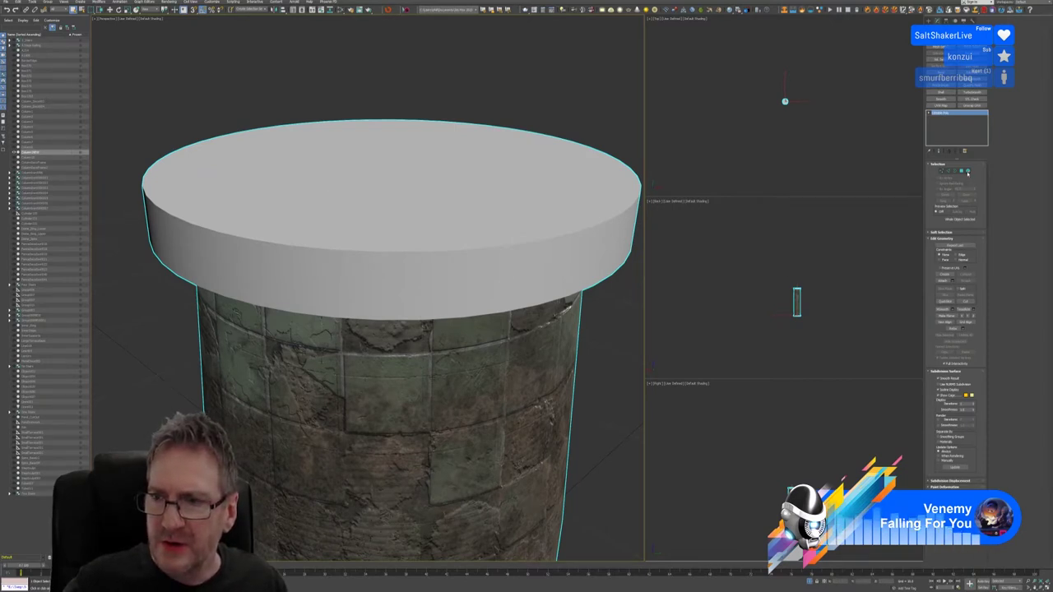
At Edge level, select one rim edge of the cap and grow it with Ring
{"action": "left_click", "coordinate": [968, 171]}
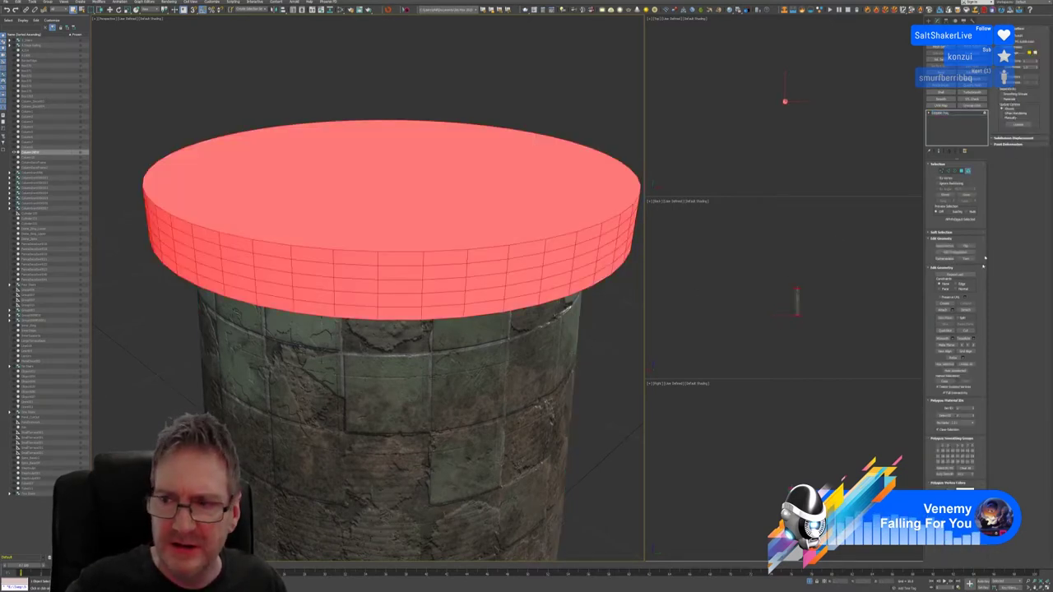
{"action": "left_click", "coordinate": [954, 171]}
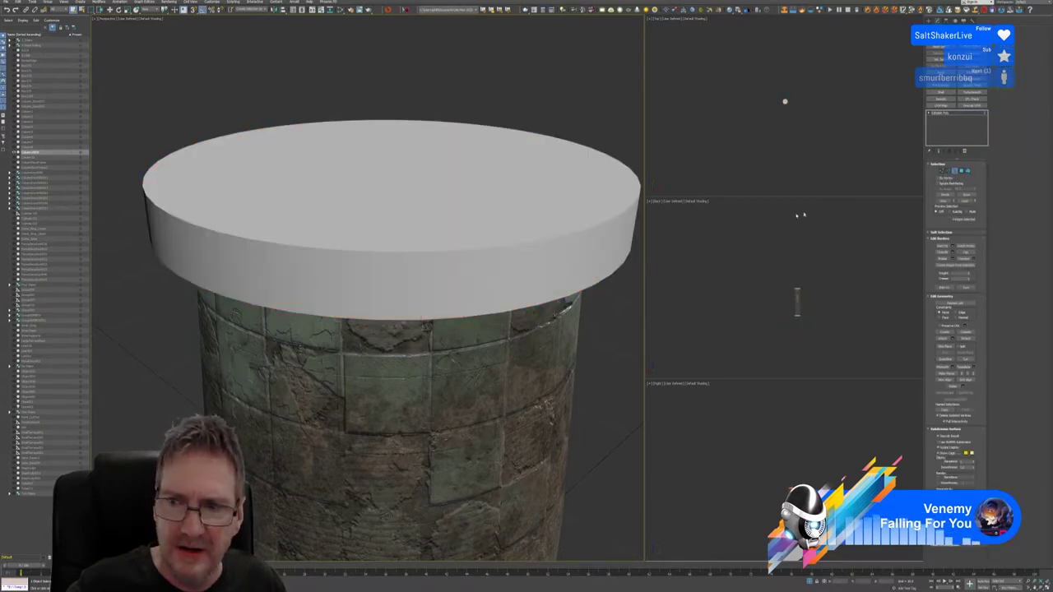
{"action": "left_click", "coordinate": [948, 170]}
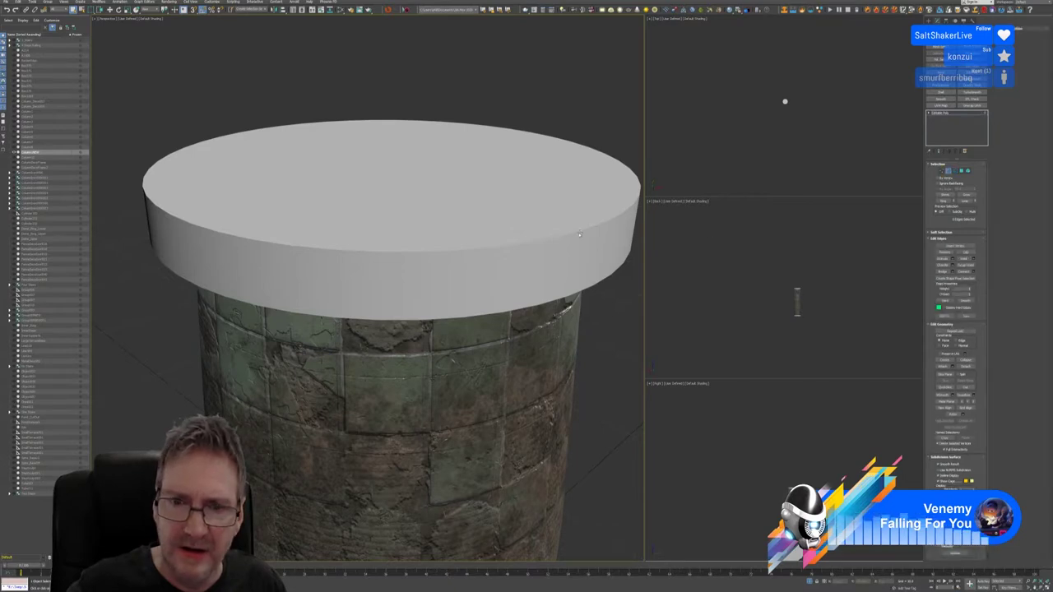
{"action": "left_click", "coordinate": [576, 232]}
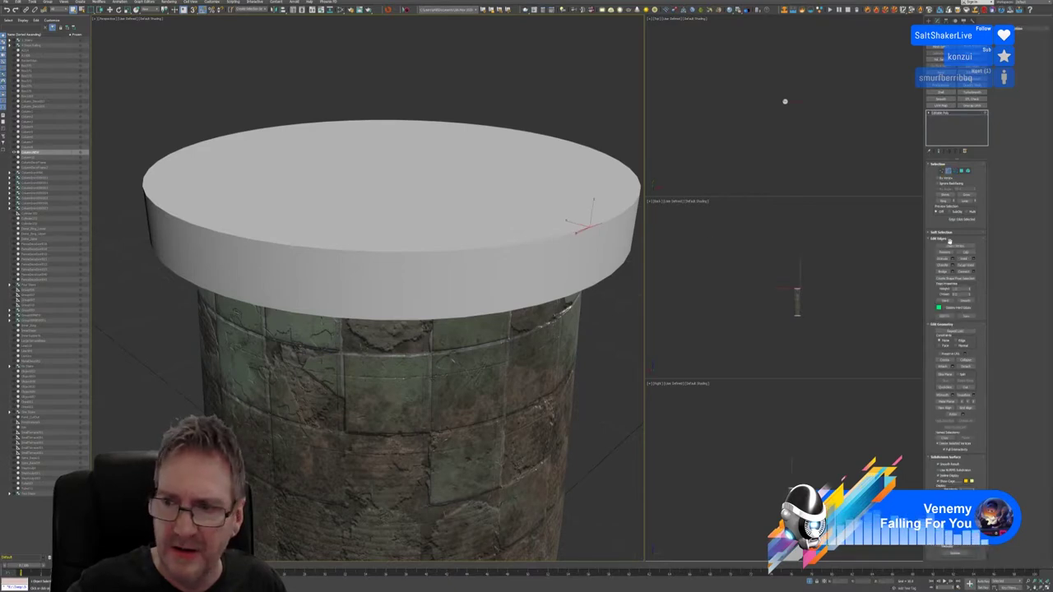
{"action": "scroll", "coordinate": [586, 232], "scroll_direction": "up", "scroll_amount": 3}
{"action": "scroll", "coordinate": [587, 232], "scroll_direction": "down", "scroll_amount": 3}
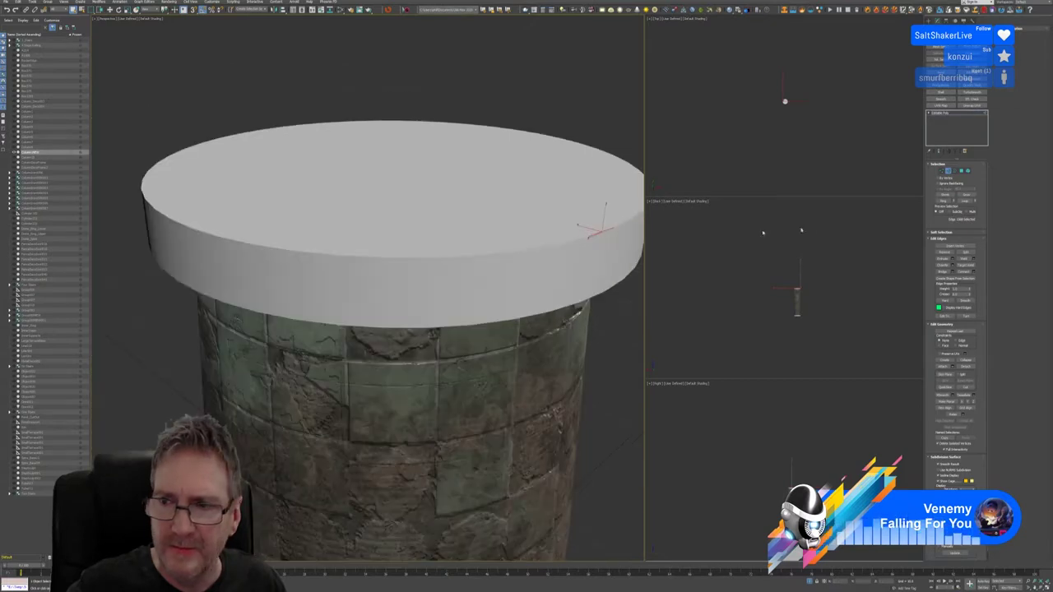
{"action": "left_click", "coordinate": [954, 201]}
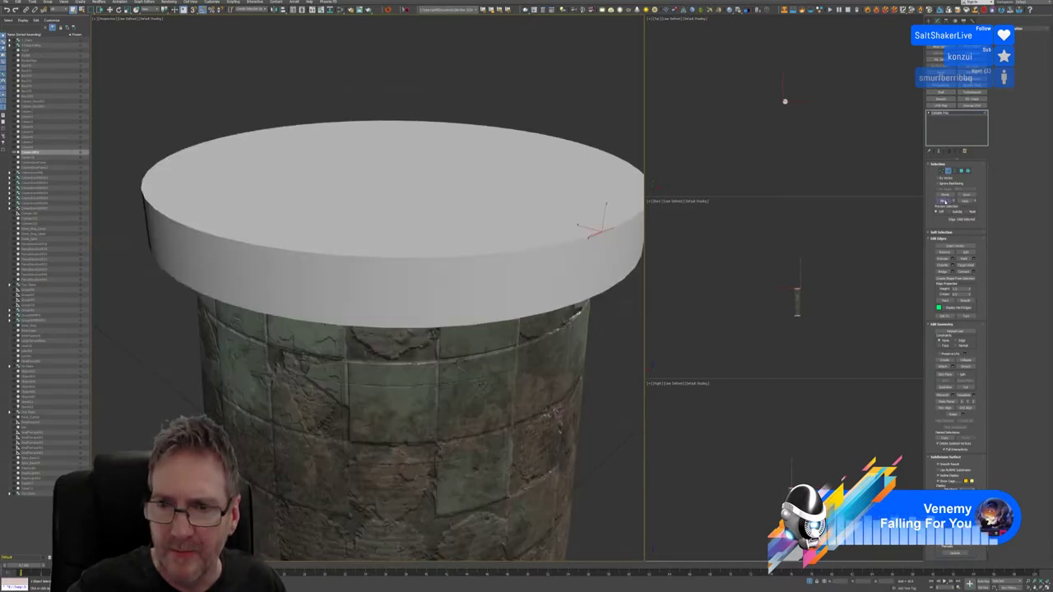
{"action": "left_click", "coordinate": [955, 200]}
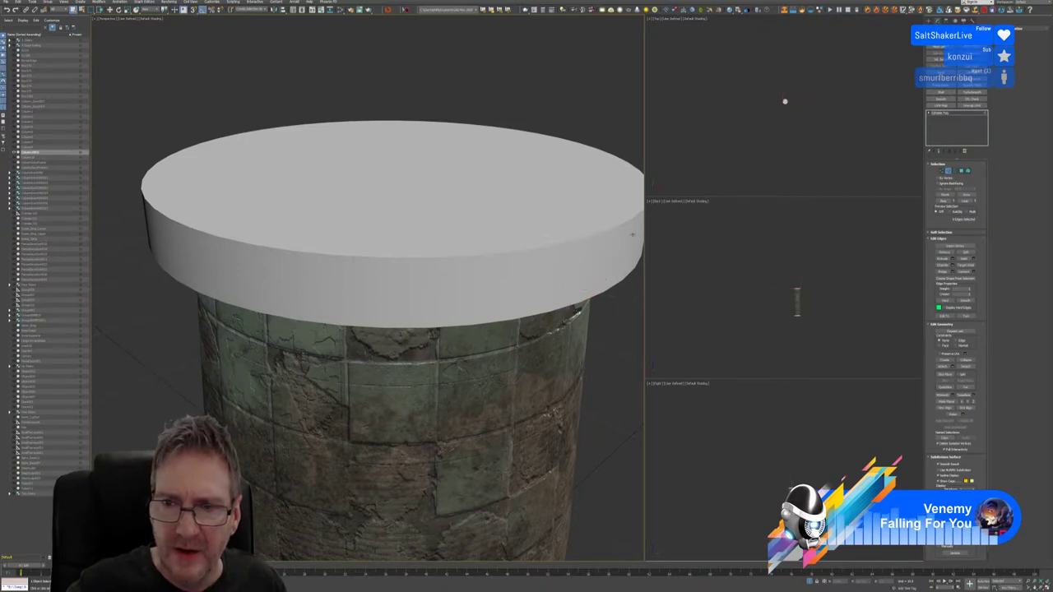
{"action": "scroll", "coordinate": [774, 123], "scroll_direction": "up", "scroll_amount": 10}
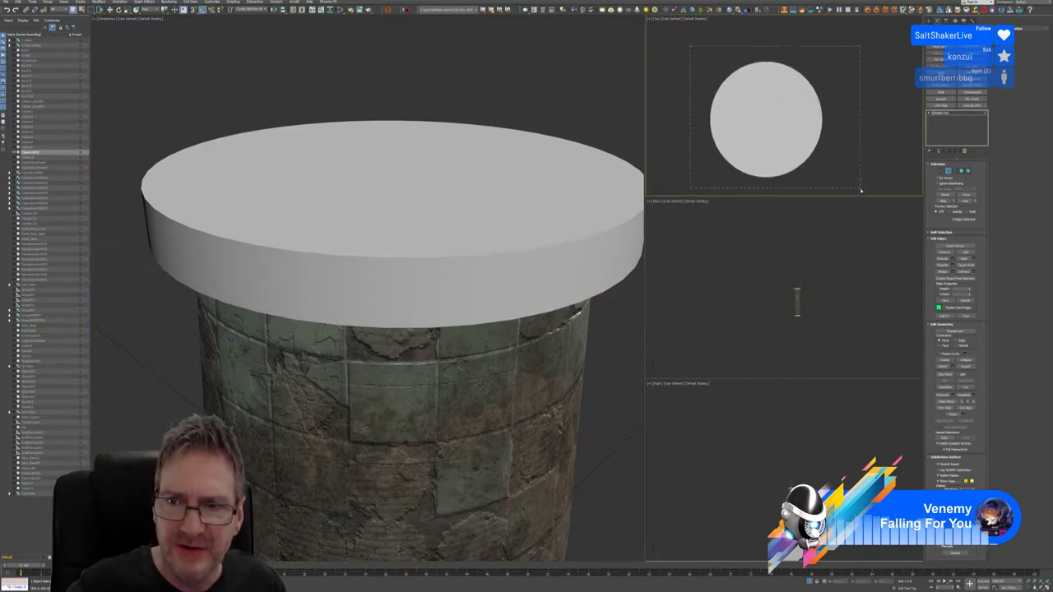
Select only the edge rings around the column's top cap in the Front view
{"action": "left_click_drag", "start_coordinate": [861, 191], "coordinate": [861, 191]}
{"action": "scroll", "coordinate": [810, 301], "scroll_direction": "up", "scroll_amount": 8}
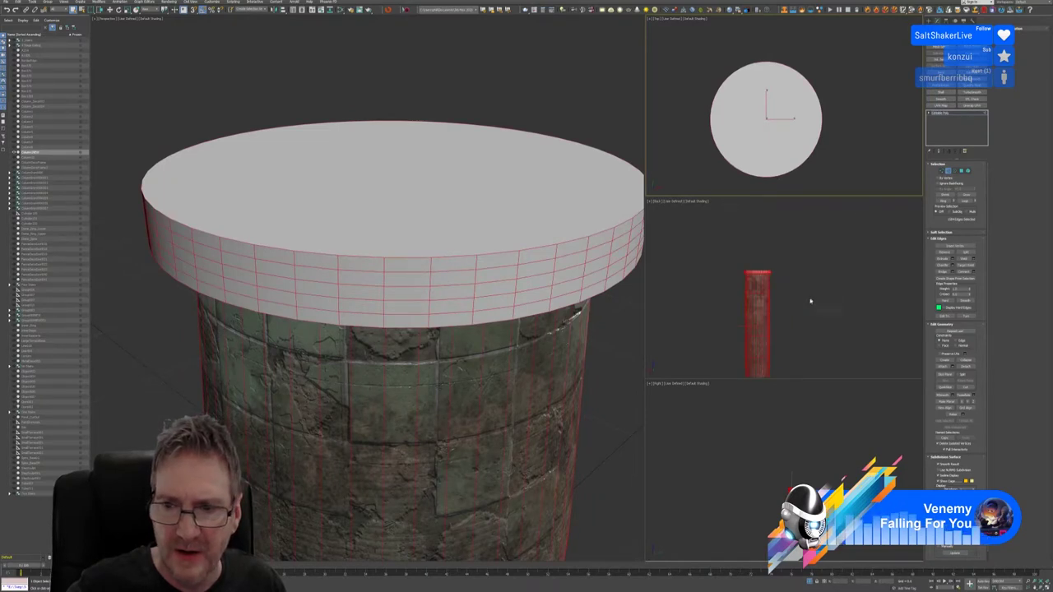
{"action": "middle_click_drag", "start_coordinate": [799, 307], "coordinate": [814, 280]}
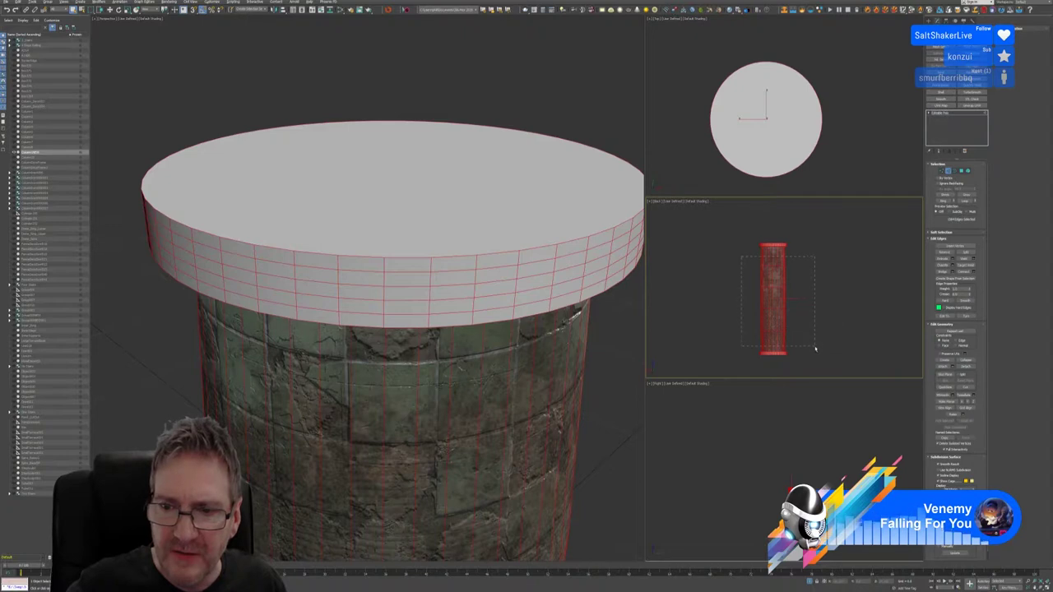
{"action": "left_click_drag", "start_coordinate": [815, 349], "coordinate": [818, 346], "text": "alt"}
{"action": "scroll", "coordinate": [761, 244], "scroll_direction": "up", "scroll_amount": 10}
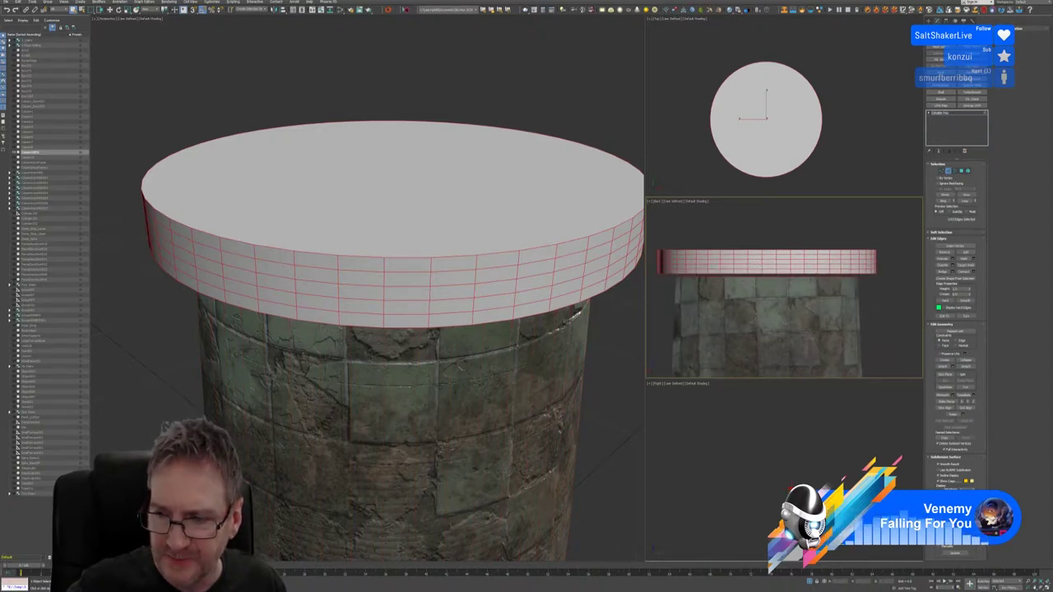
Maximize the Front view with Alt+W, clear the selection and frame the whole column
{"action": "key", "text": "alt+w"}
{"action": "scroll", "coordinate": [628, 423], "scroll_direction": "down", "scroll_amount": 6}
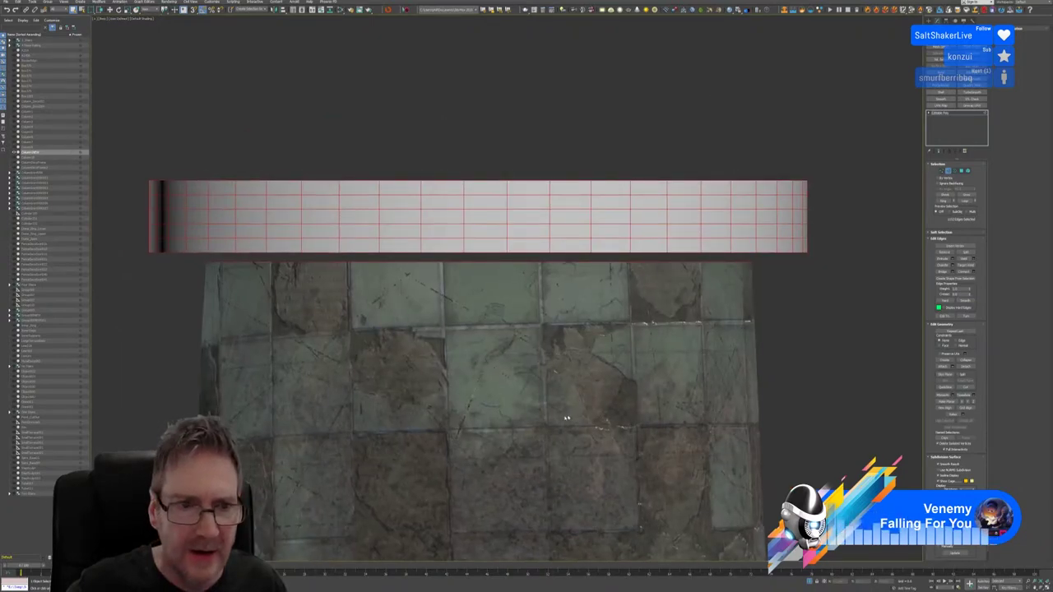
{"action": "middle_click_drag", "start_coordinate": [629, 423], "coordinate": [604, 425]}
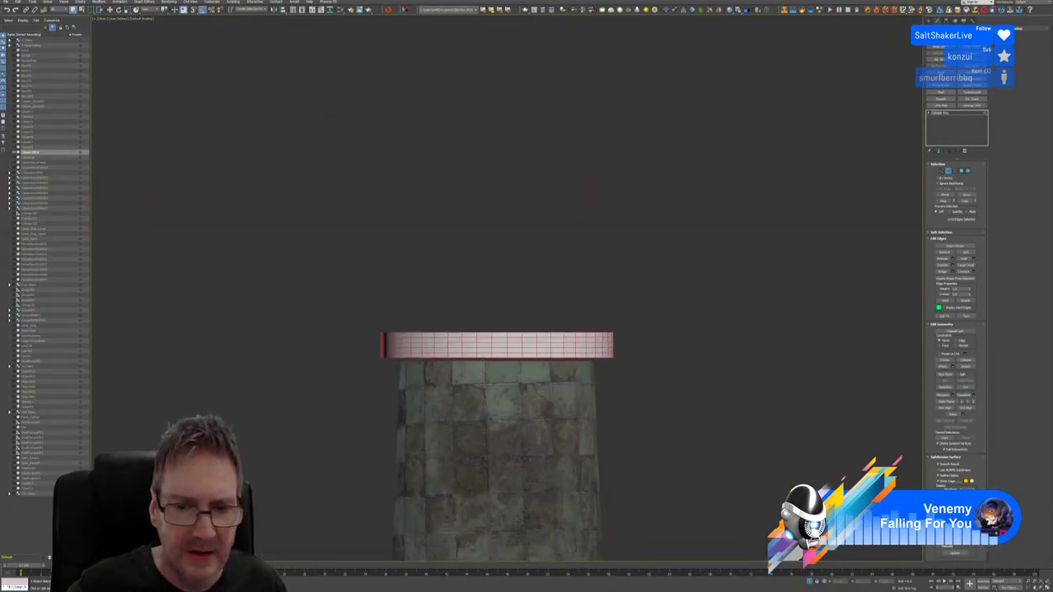
{"action": "left_click", "coordinate": [657, 362]}
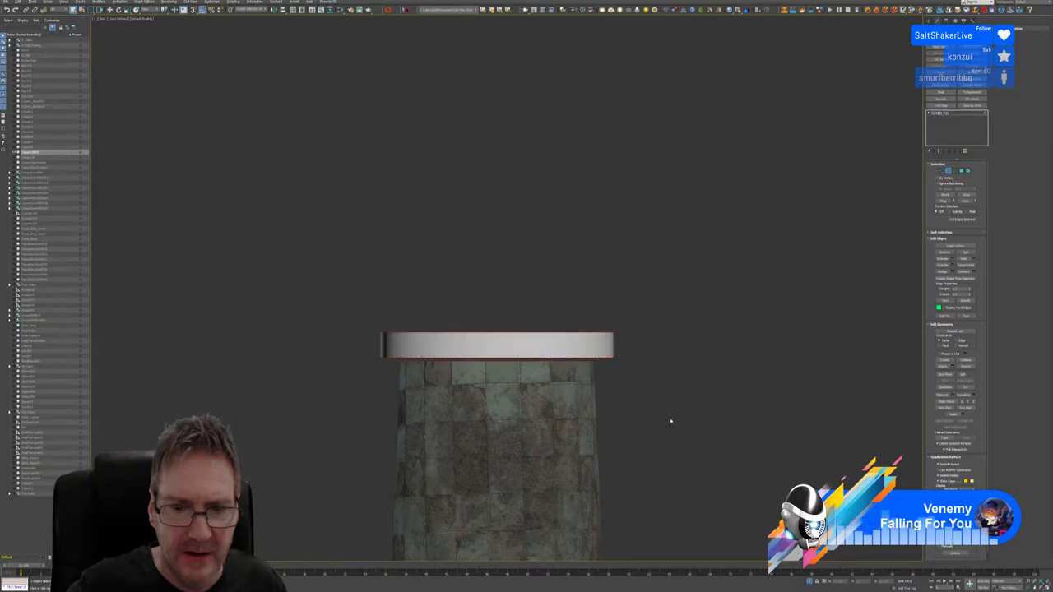
{"action": "middle_click_drag", "start_coordinate": [670, 421], "coordinate": [664, 409]}
{"action": "scroll", "coordinate": [753, 424], "scroll_direction": "down", "scroll_amount": 8}
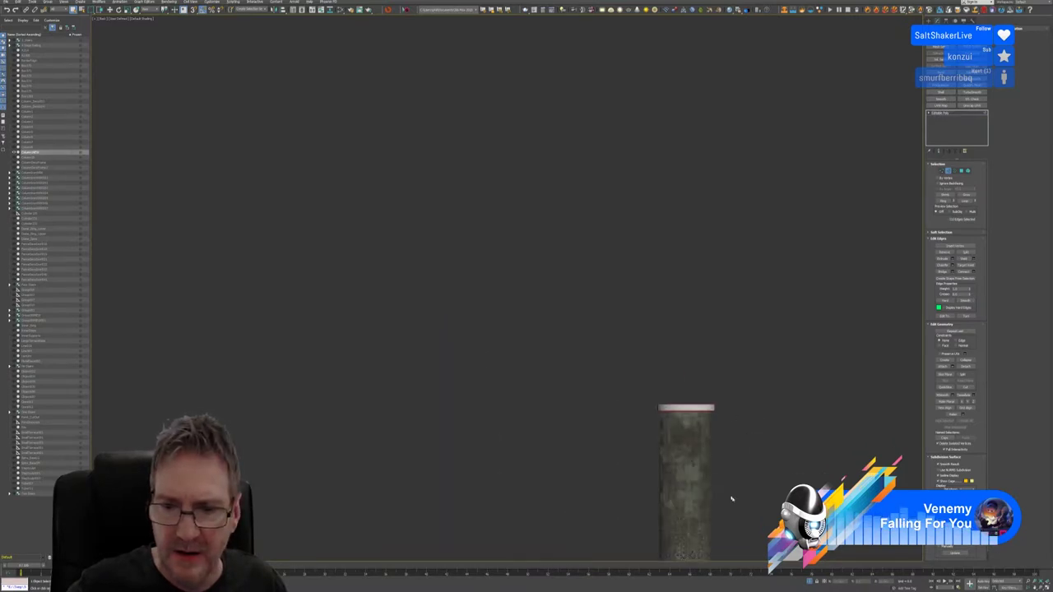
{"action": "middle_click_drag", "start_coordinate": [732, 499], "coordinate": [649, 159]}
{"action": "scroll", "coordinate": [618, 325], "scroll_direction": "up", "scroll_amount": 9}
Select the bottom cap's edges, restore four viewports and zoom out in Perspective
{"action": "middle_click_drag", "start_coordinate": [497, 289], "coordinate": [521, 342]}
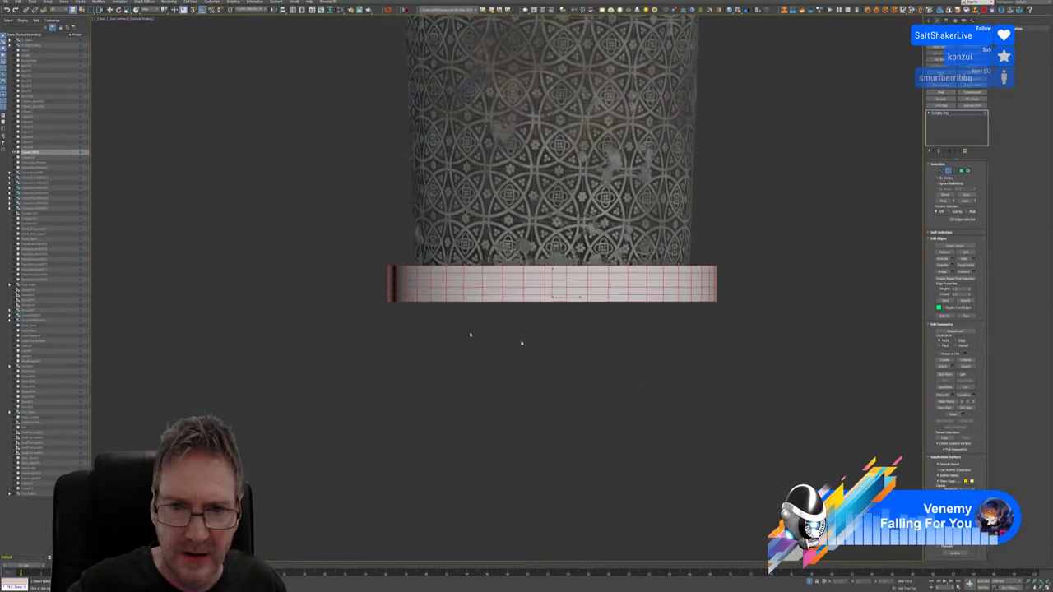
{"action": "left_click_drag", "start_coordinate": [364, 277], "coordinate": [742, 279]}
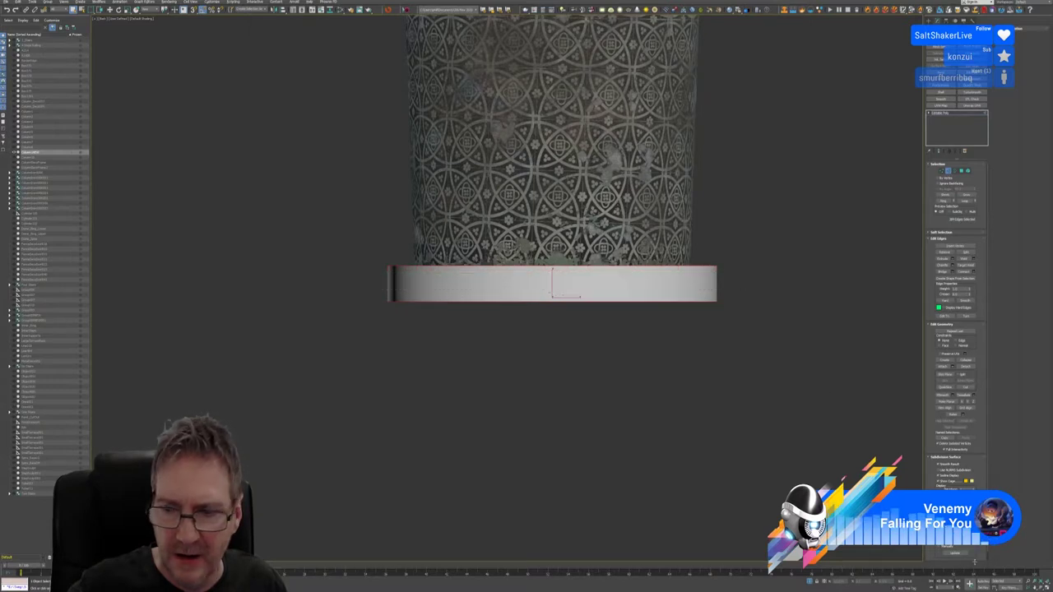
{"action": "key", "text": "alt+w"}
{"action": "scroll", "coordinate": [444, 329], "scroll_direction": "down", "scroll_amount": 3}
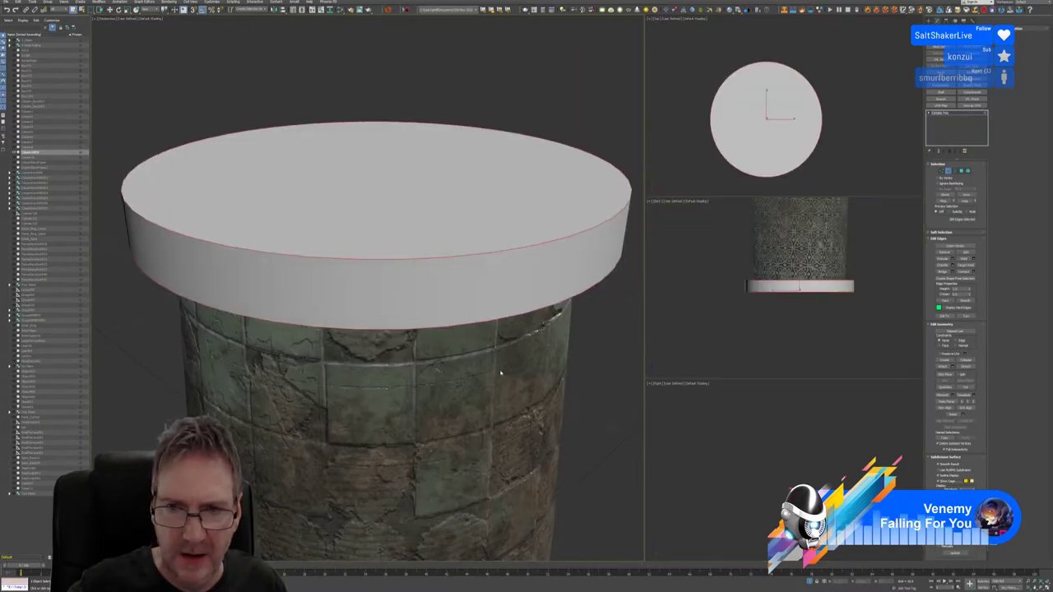
{"action": "scroll", "coordinate": [418, 226], "scroll_direction": "down", "scroll_amount": 5}
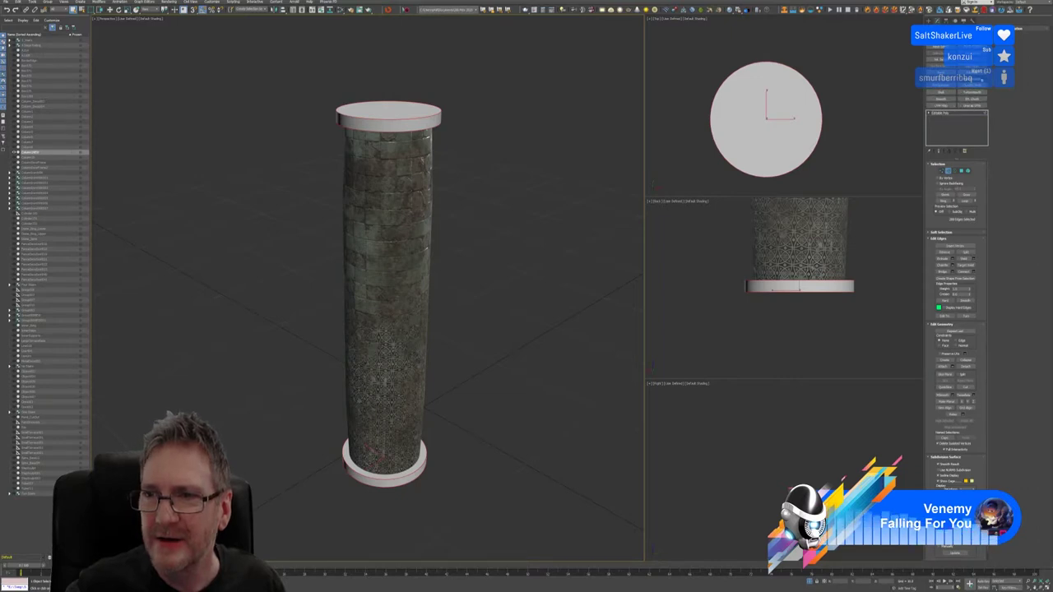
Open Configure Modifier Sets and browse the modifier list
{"action": "left_click", "coordinate": [965, 151]}
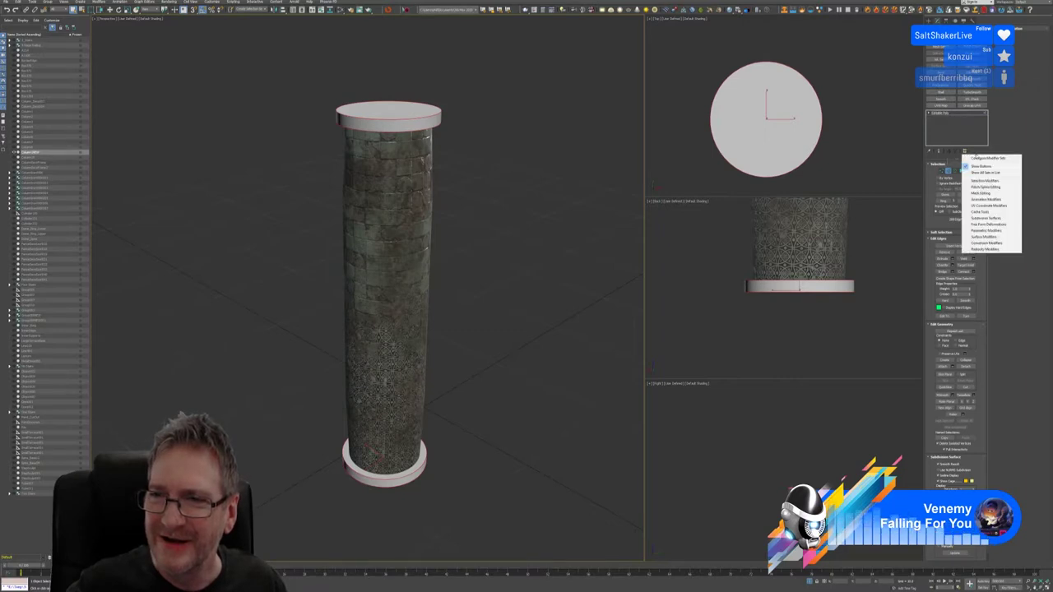
{"action": "left_click", "coordinate": [986, 158]}
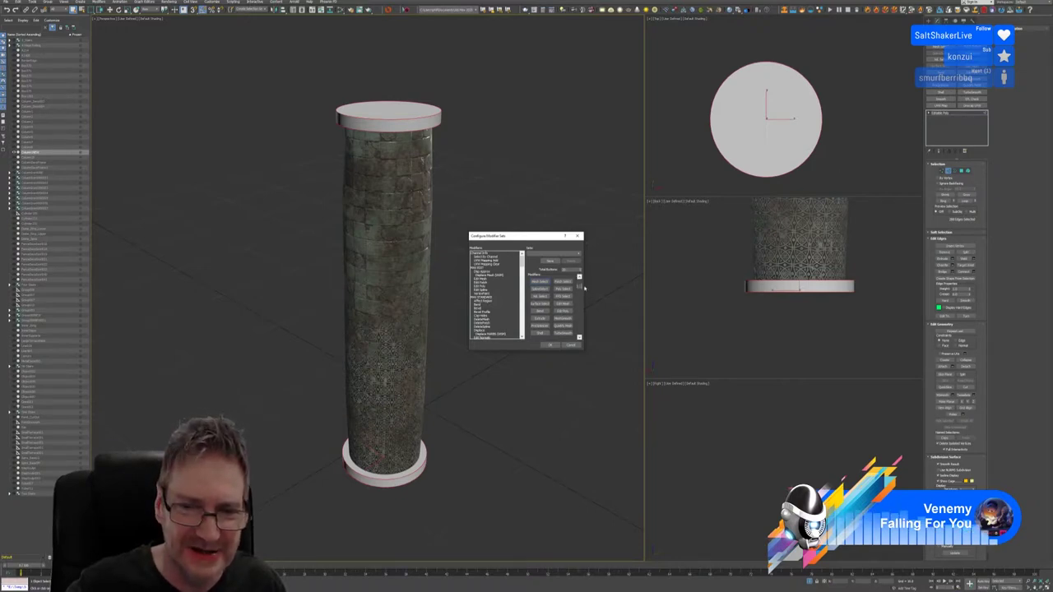
{"action": "left_click_drag", "start_coordinate": [580, 280], "coordinate": [579, 331]}
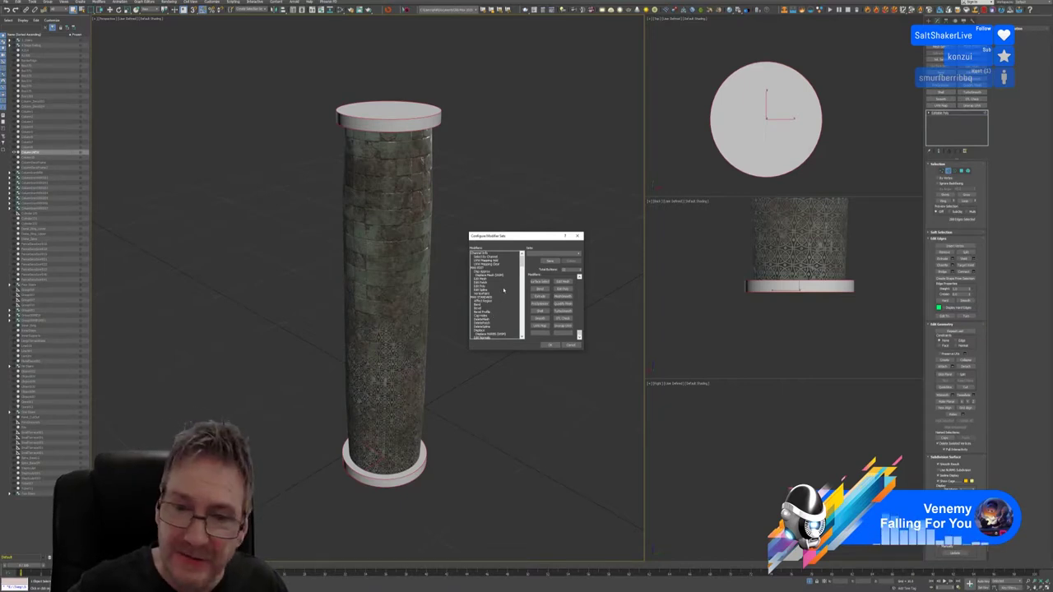
{"action": "scroll", "coordinate": [500, 289], "scroll_direction": "down", "scroll_amount": 3}
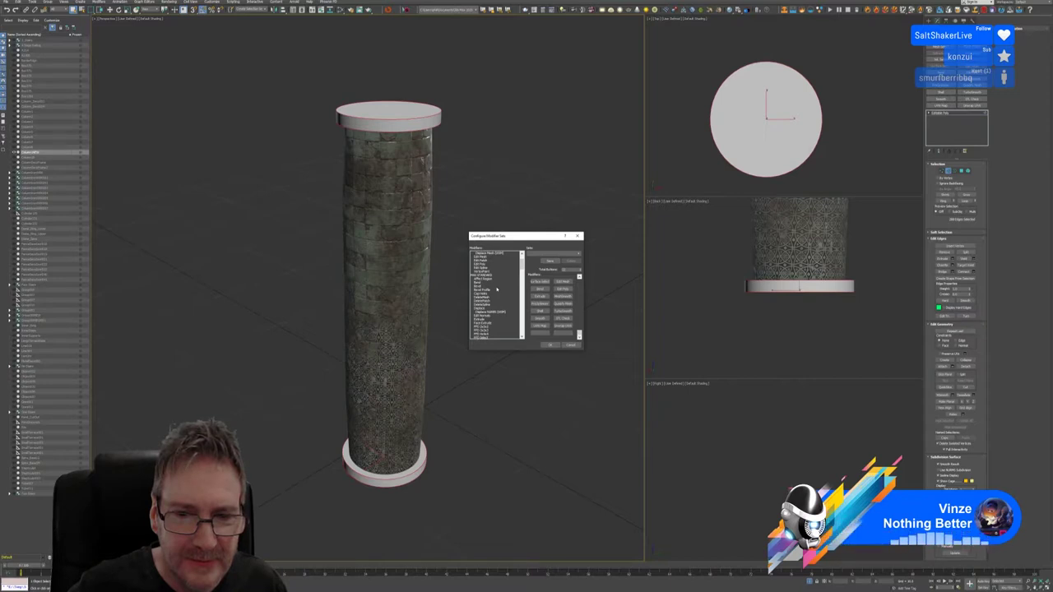
{"action": "scroll", "coordinate": [497, 288], "scroll_direction": "down", "scroll_amount": 10}
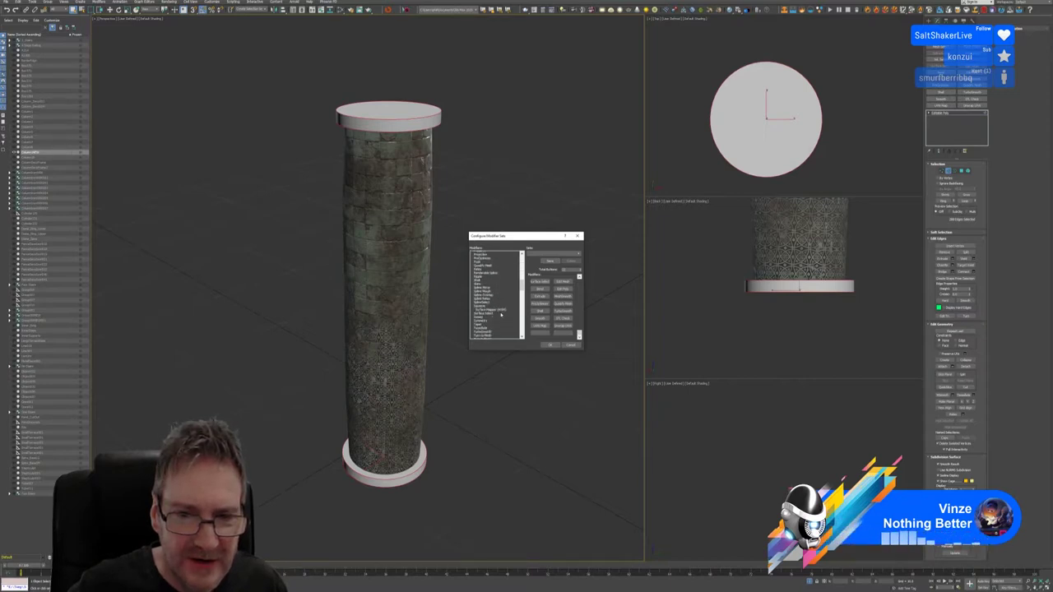
{"action": "scroll", "coordinate": [500, 314], "scroll_direction": "down", "scroll_amount": 1}
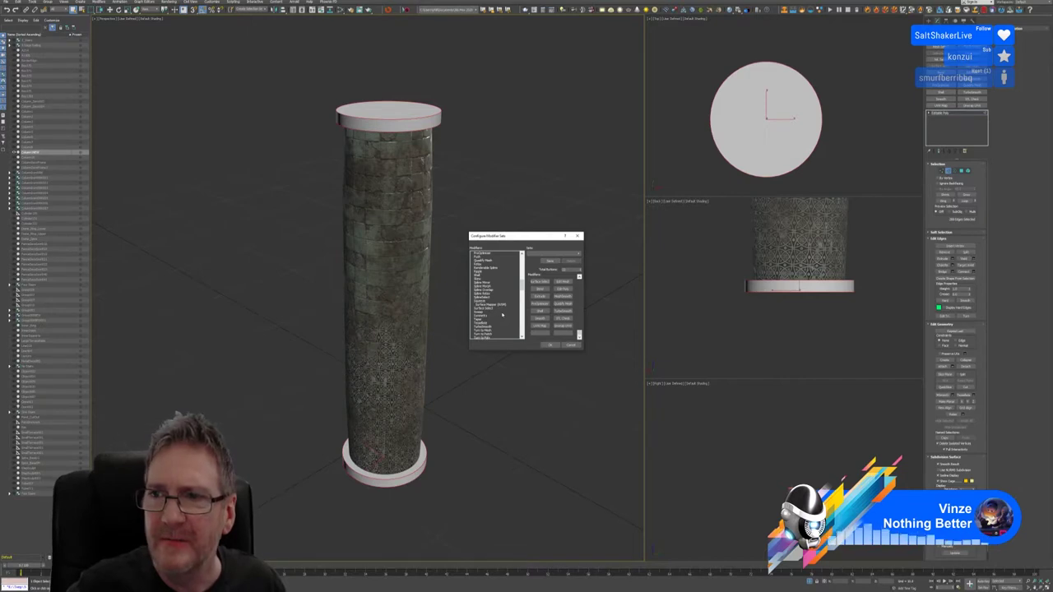
{"action": "scroll", "coordinate": [502, 314], "scroll_direction": "down", "scroll_amount": 3}
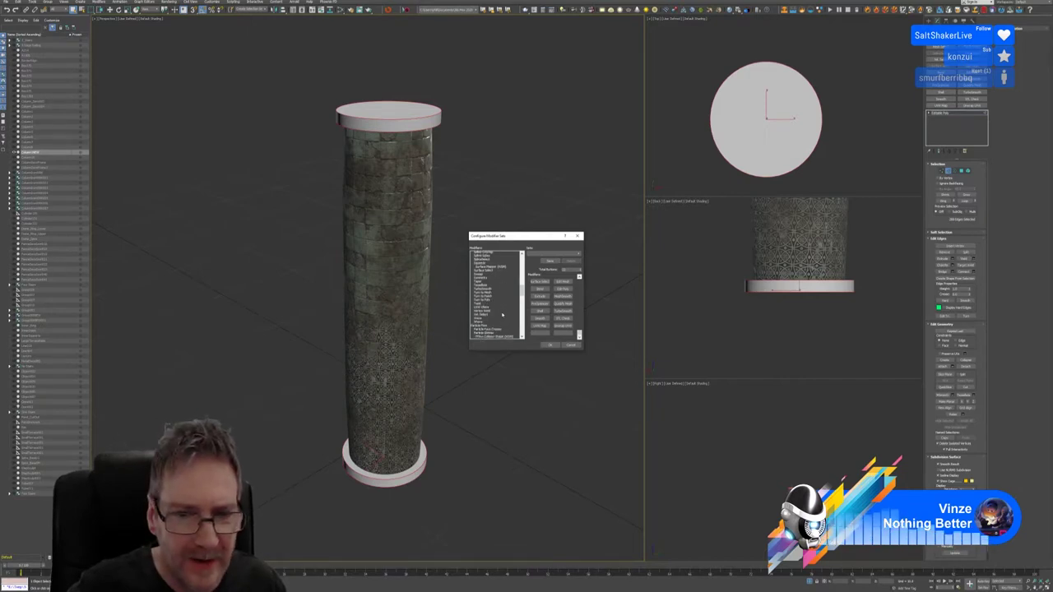
{"action": "scroll", "coordinate": [502, 314], "scroll_direction": "down", "scroll_amount": 1}
{"action": "scroll", "coordinate": [502, 314], "scroll_direction": "up", "scroll_amount": 3}
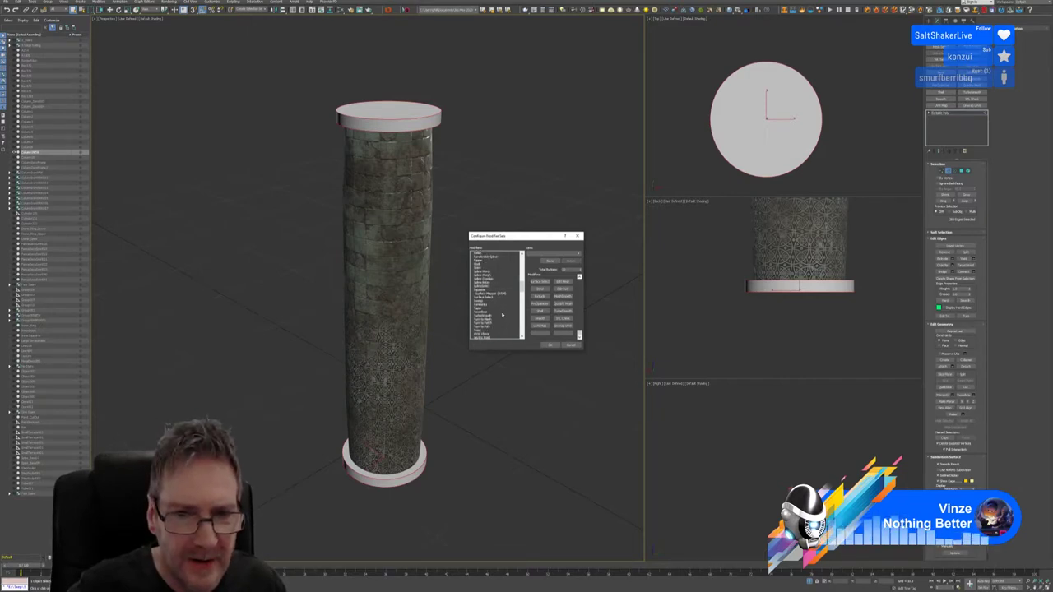
{"action": "scroll", "coordinate": [502, 314], "scroll_direction": "up", "scroll_amount": 2}
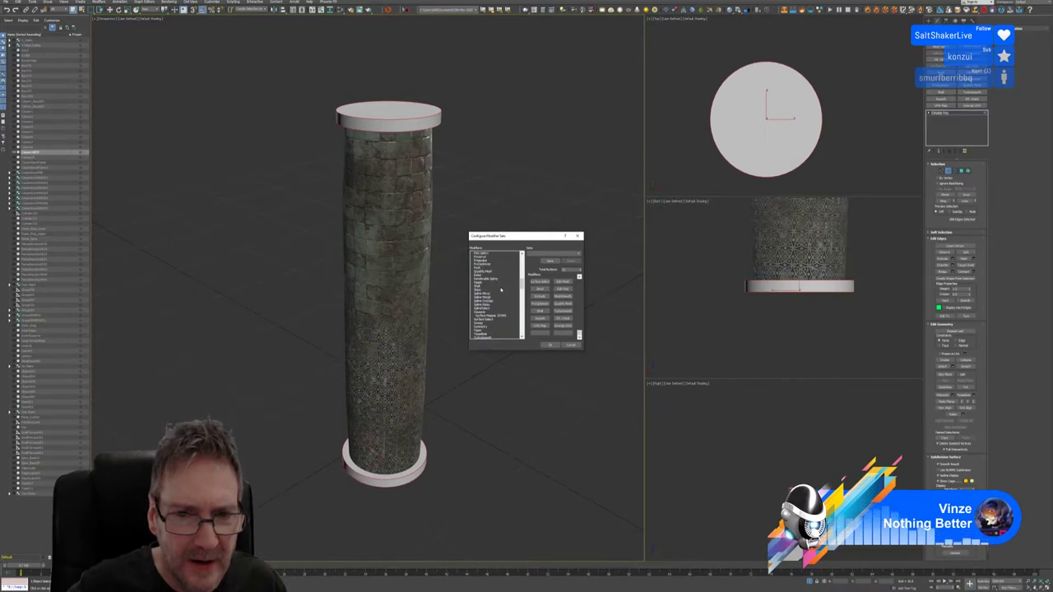
{"action": "scroll", "coordinate": [500, 290], "scroll_direction": "up", "scroll_amount": 4}
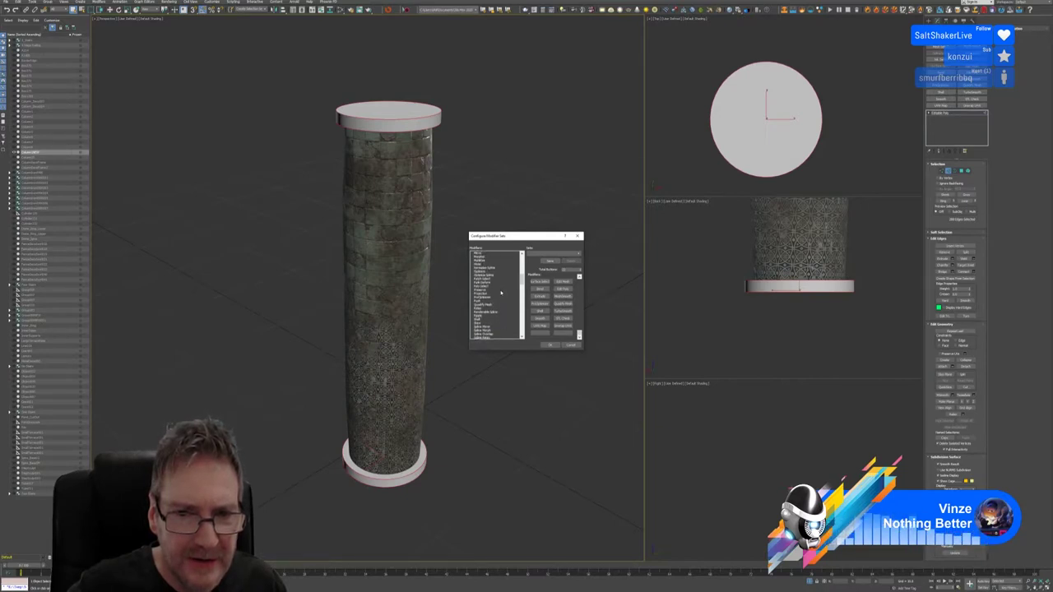
{"action": "scroll", "coordinate": [500, 293], "scroll_direction": "up", "scroll_amount": 4}
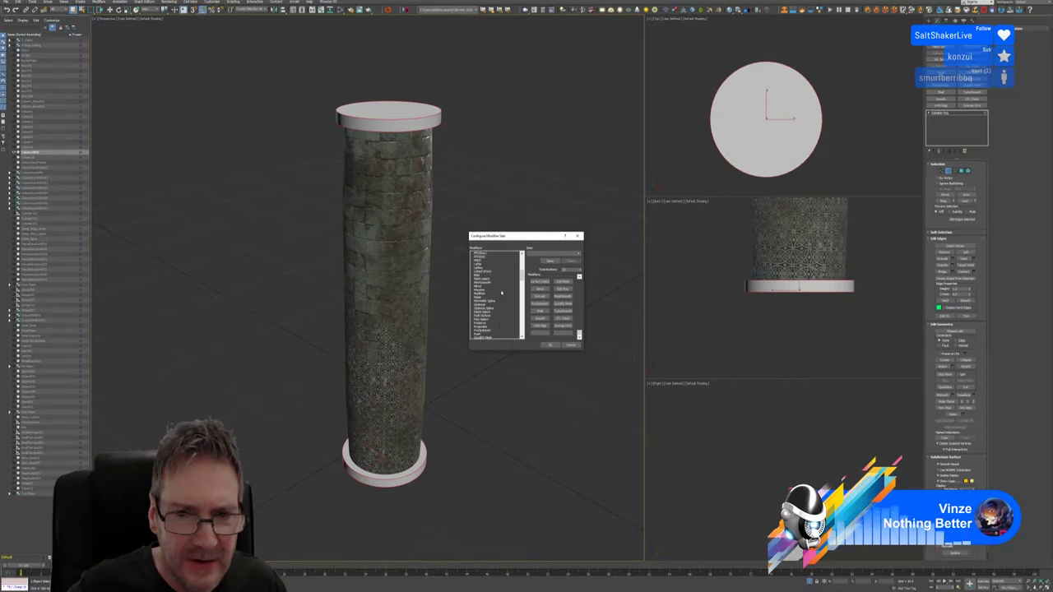
{"action": "scroll", "coordinate": [502, 293], "scroll_direction": "up", "scroll_amount": 5}
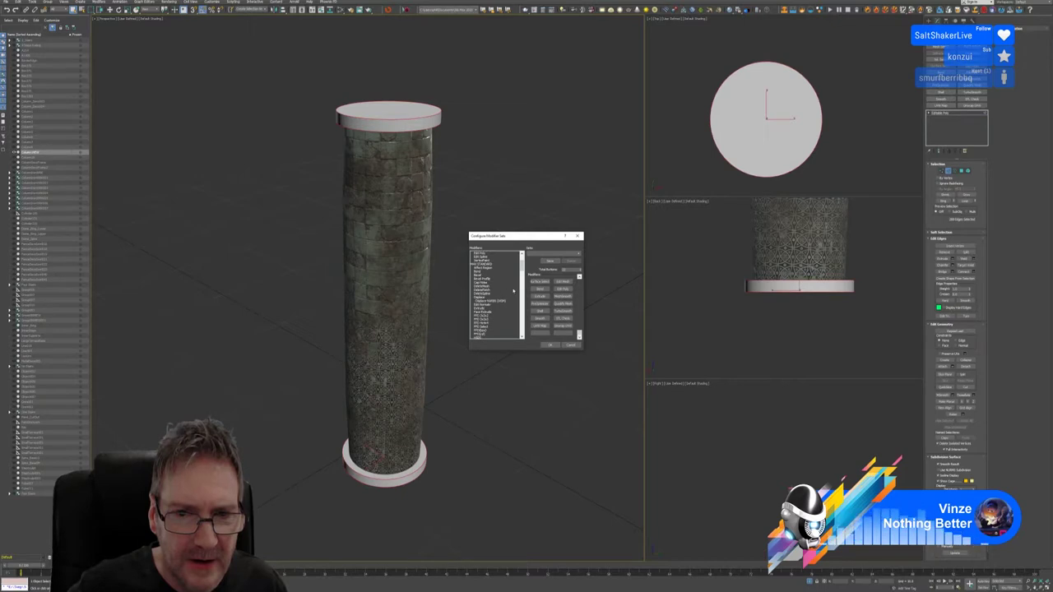
Place Chamfer onto a quick-access button slot and confirm with OK
{"action": "left_click_drag", "start_coordinate": [523, 269], "coordinate": [529, 306]}
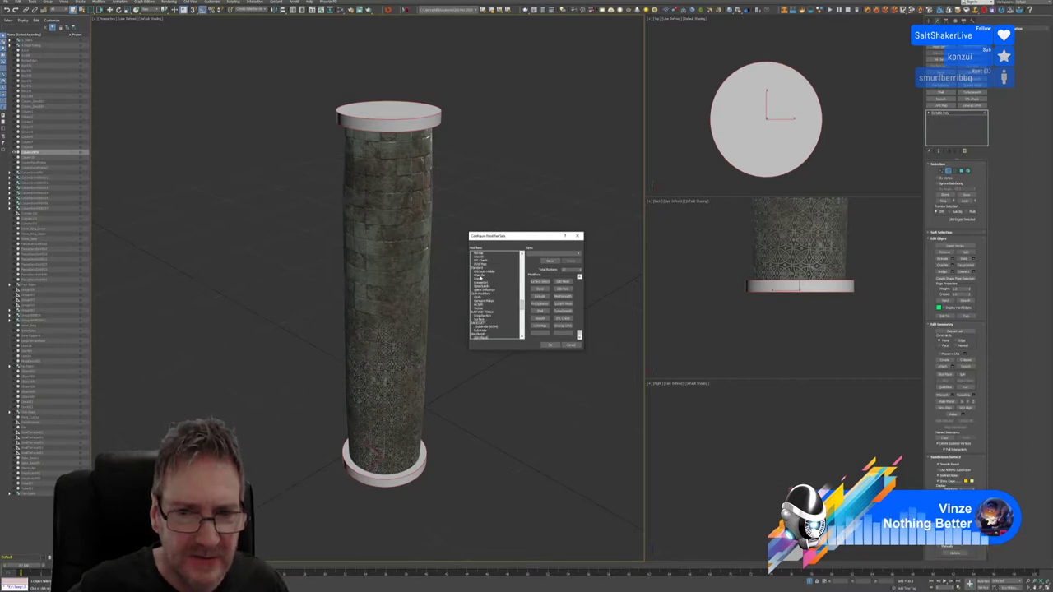
{"action": "left_click_drag", "start_coordinate": [480, 278], "coordinate": [543, 334]}
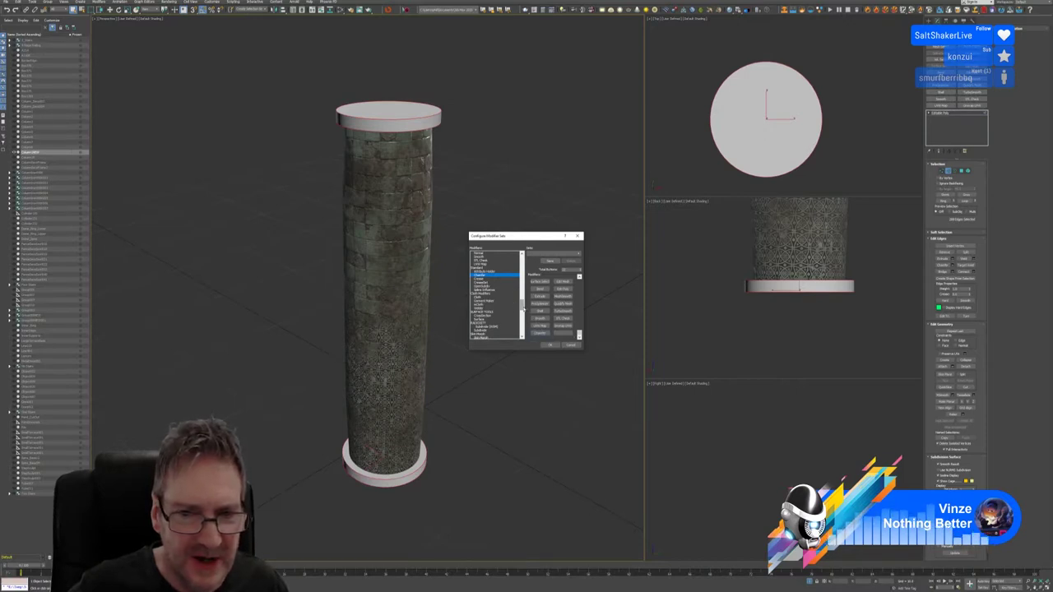
{"action": "scroll", "coordinate": [524, 309], "scroll_direction": "up", "scroll_amount": 5}
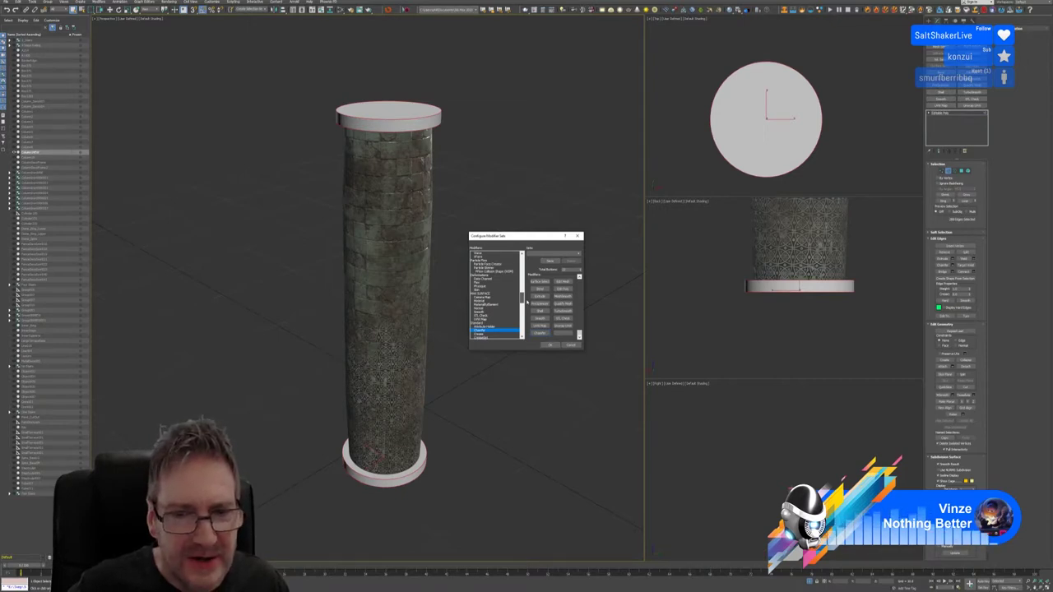
{"action": "scroll", "coordinate": [526, 303], "scroll_direction": "down", "scroll_amount": 1}
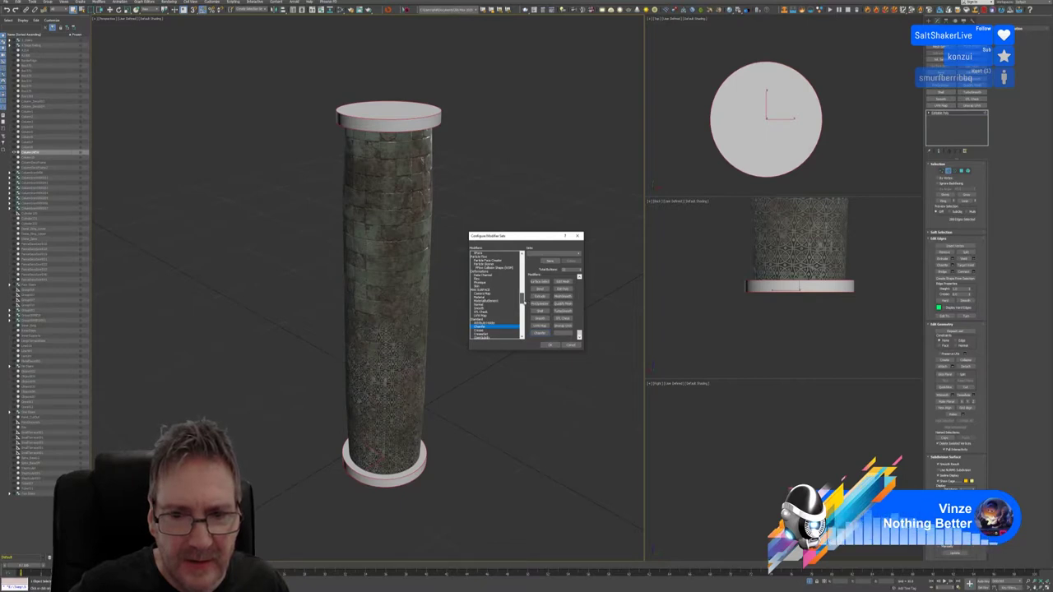
{"action": "scroll", "coordinate": [523, 302], "scroll_direction": "up", "scroll_amount": 4}
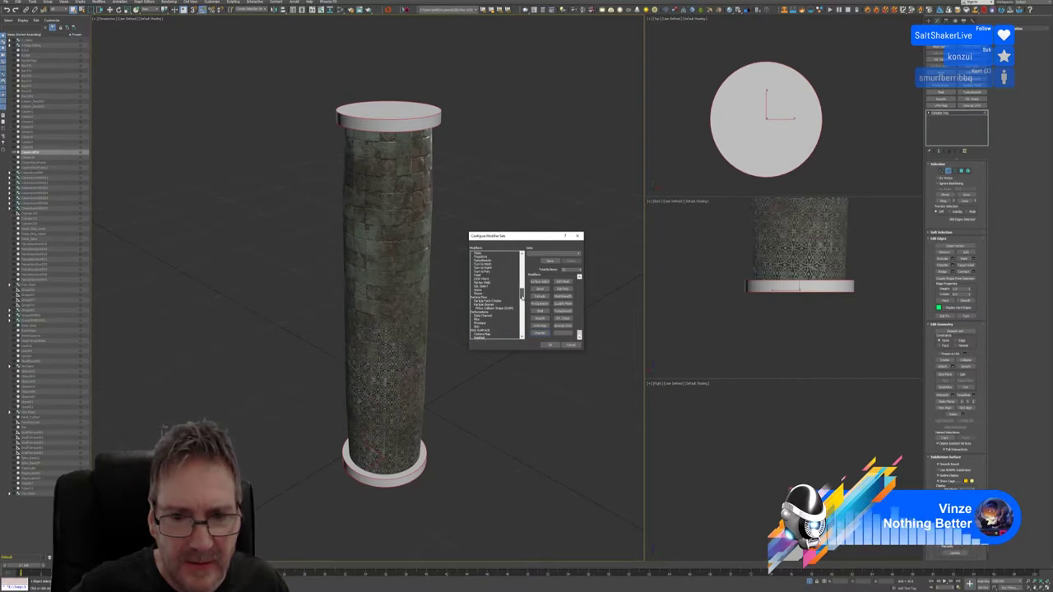
{"action": "scroll", "coordinate": [522, 296], "scroll_direction": "up", "scroll_amount": 4}
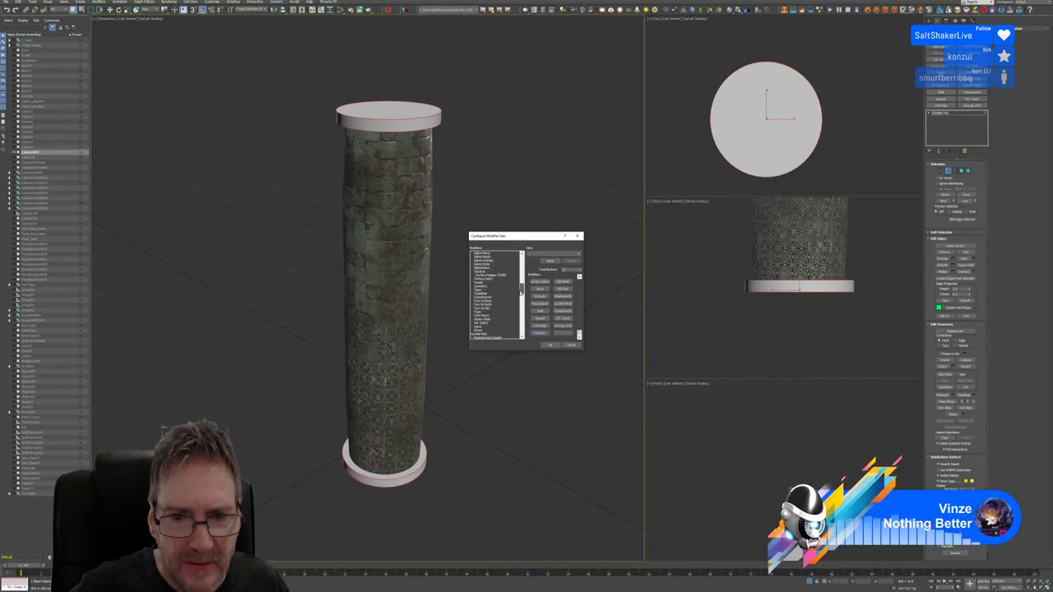
{"action": "scroll", "coordinate": [521, 288], "scroll_direction": "up", "scroll_amount": 4}
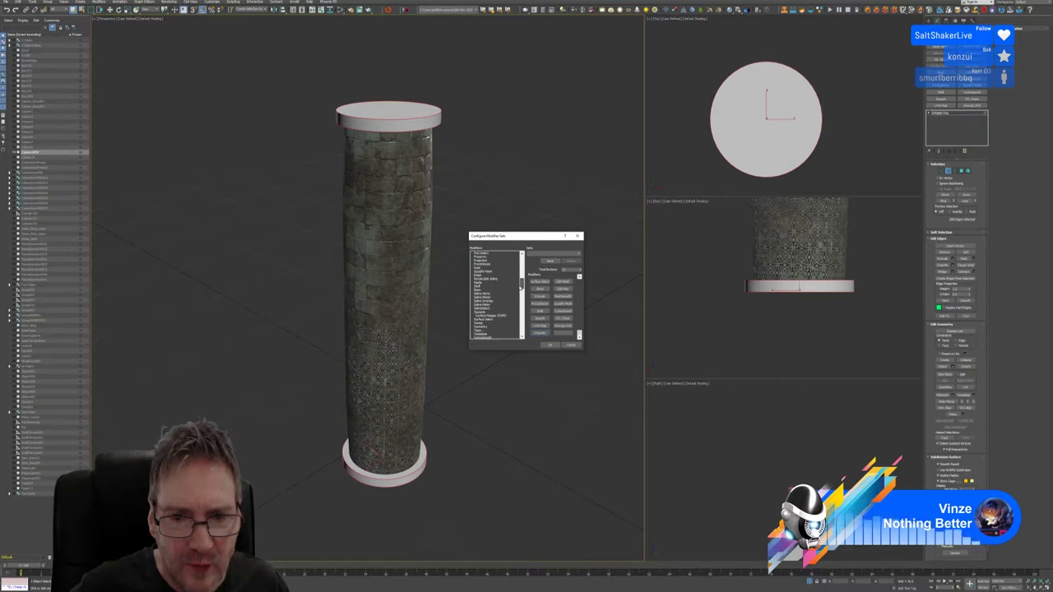
{"action": "scroll", "coordinate": [519, 282], "scroll_direction": "up", "scroll_amount": 2}
{"action": "scroll", "coordinate": [519, 278], "scroll_direction": "up", "scroll_amount": 6}
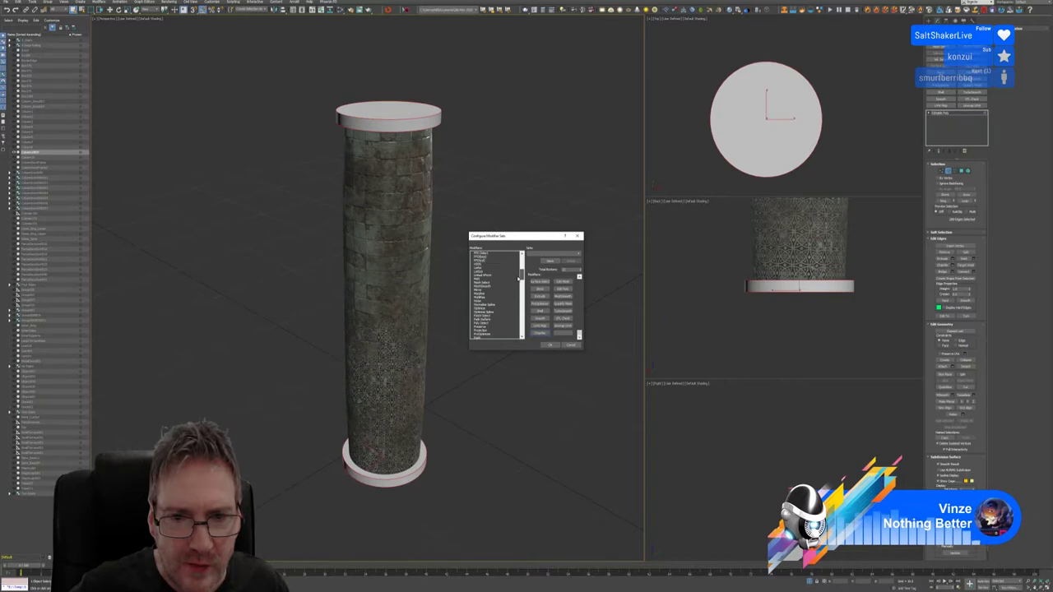
{"action": "scroll", "coordinate": [520, 269], "scroll_direction": "up", "scroll_amount": 3}
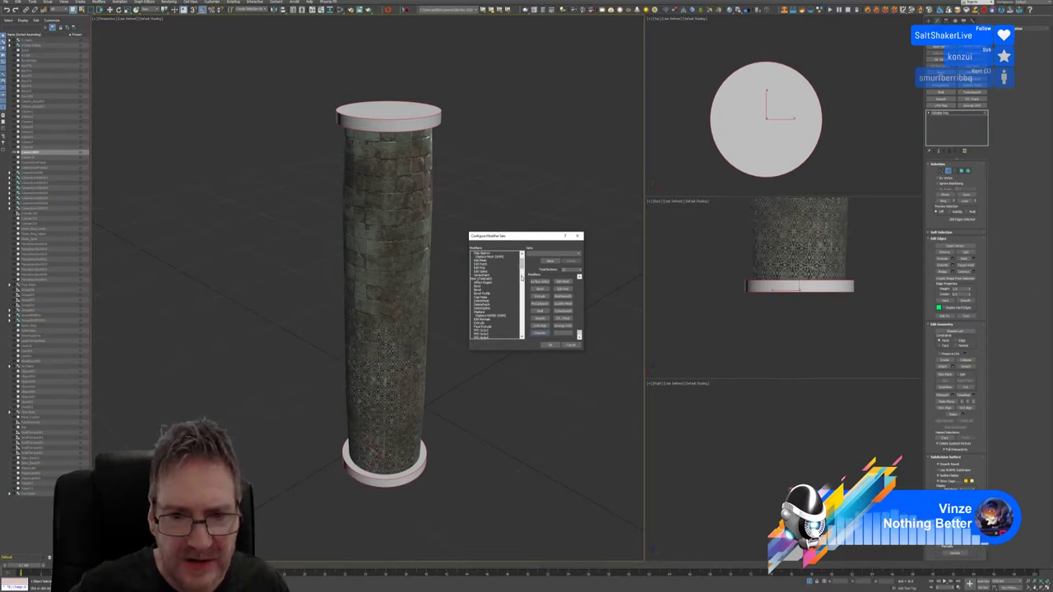
{"action": "left_click", "coordinate": [484, 290]}
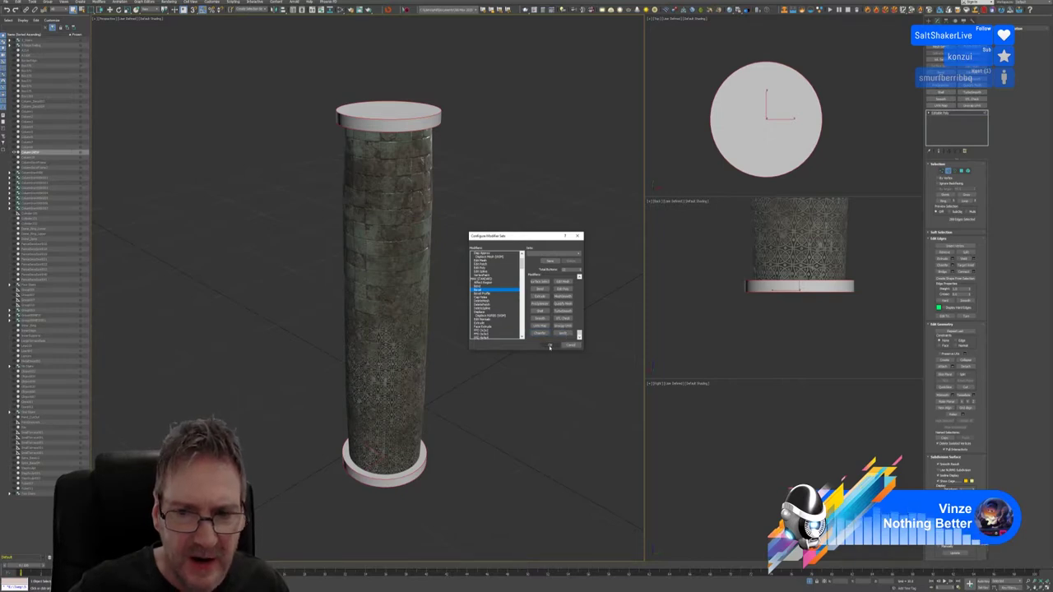
{"action": "left_click", "coordinate": [550, 346]}
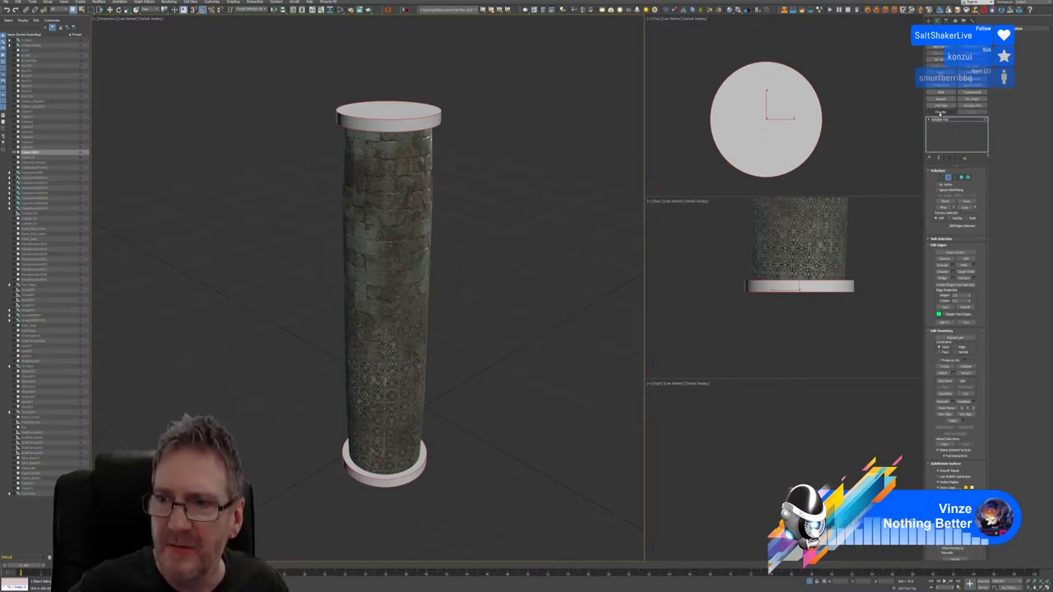
Apply Chamfer to the cap edges and lower its Amount until the caps become thin rims
{"action": "left_click", "coordinate": [942, 112]}
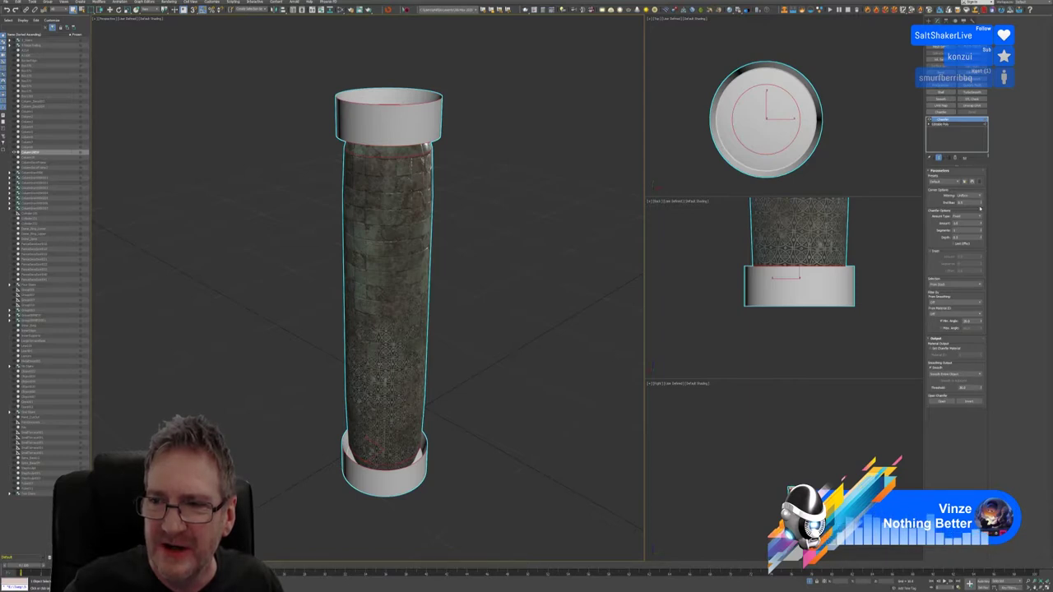
{"action": "left_click", "coordinate": [969, 286]}
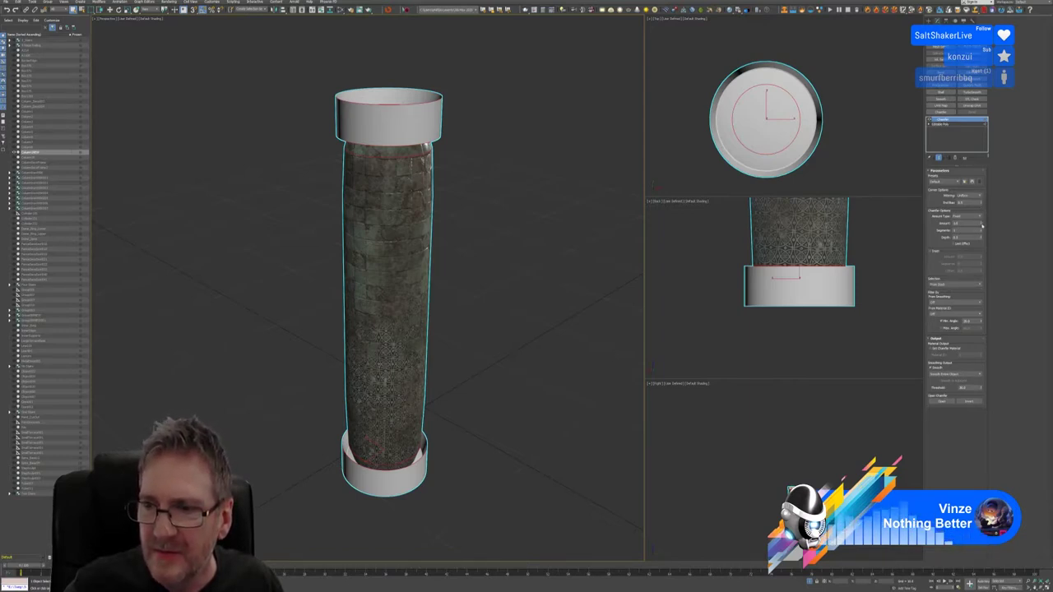
{"action": "left_click_drag", "start_coordinate": [981, 225], "coordinate": [966, 270]}
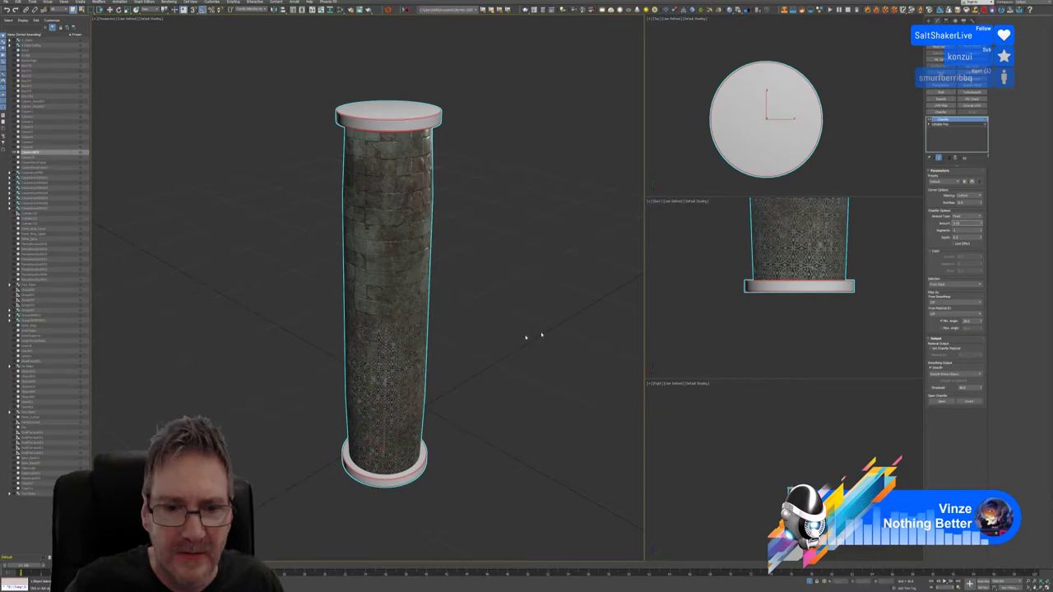
Give the cap chamfer a smaller Amount, an extra Segment and adjusted Depth
{"action": "scroll", "coordinate": [462, 342], "scroll_direction": "up", "scroll_amount": 10}
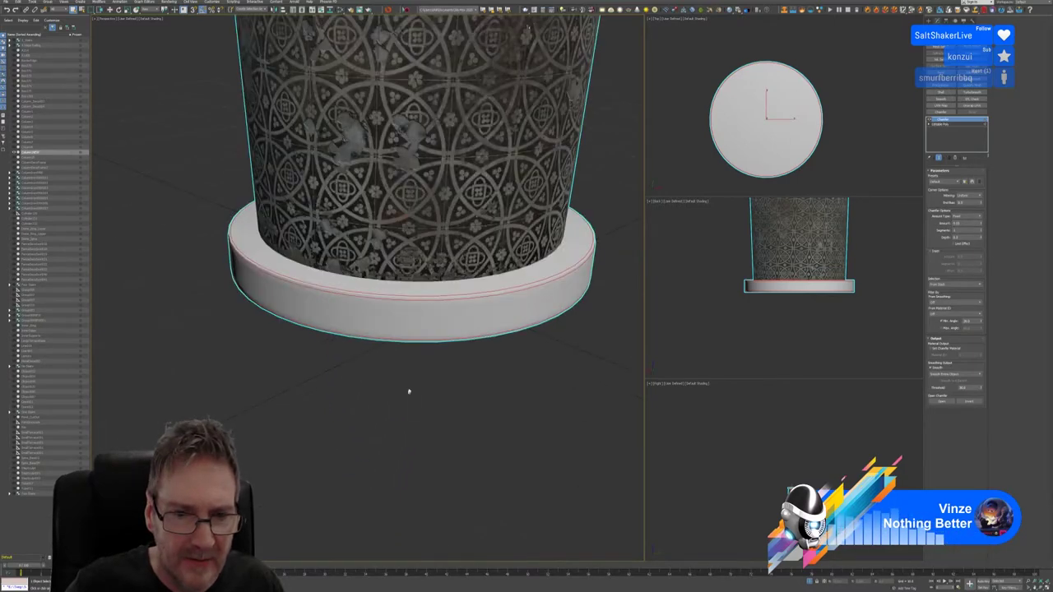
{"action": "scroll", "coordinate": [430, 355], "scroll_direction": "down", "scroll_amount": 8}
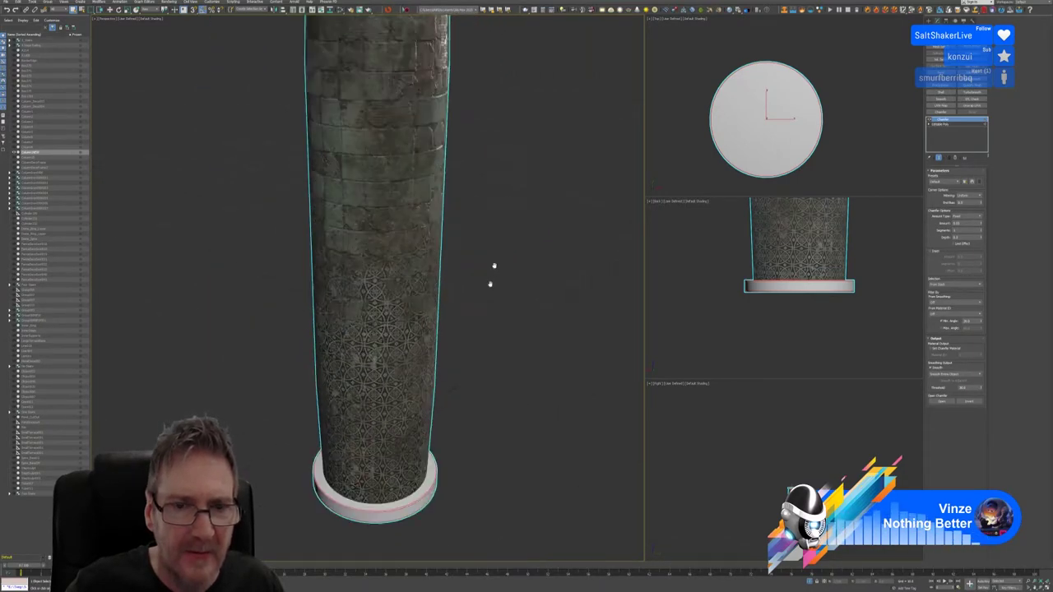
{"action": "middle_click_drag", "start_coordinate": [492, 274], "coordinate": [459, 458]}
{"action": "scroll", "coordinate": [288, 219], "scroll_direction": "up", "scroll_amount": 3}
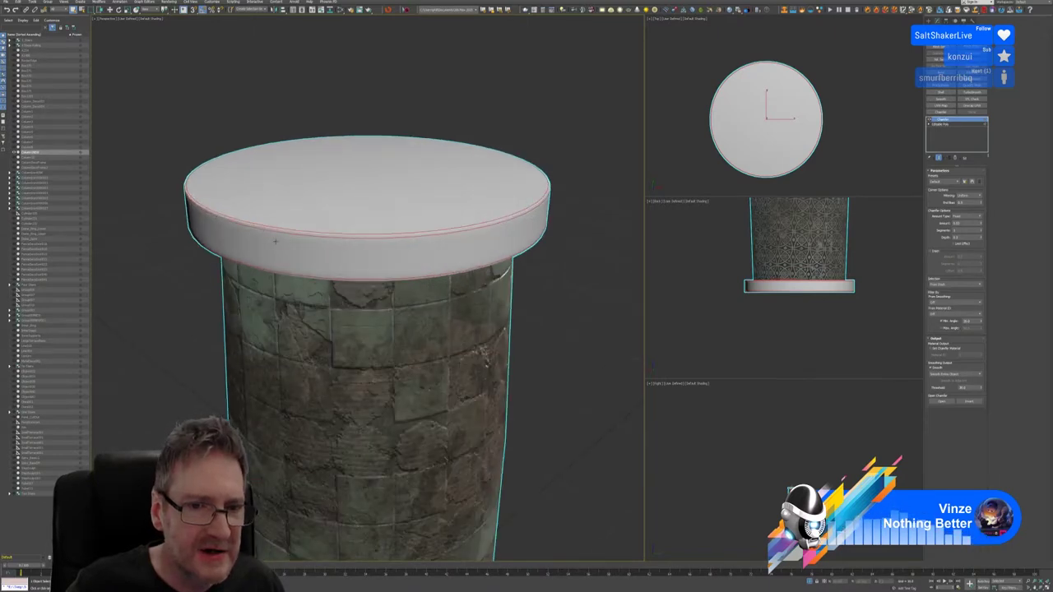
{"action": "scroll", "coordinate": [276, 241], "scroll_direction": "up", "scroll_amount": 4}
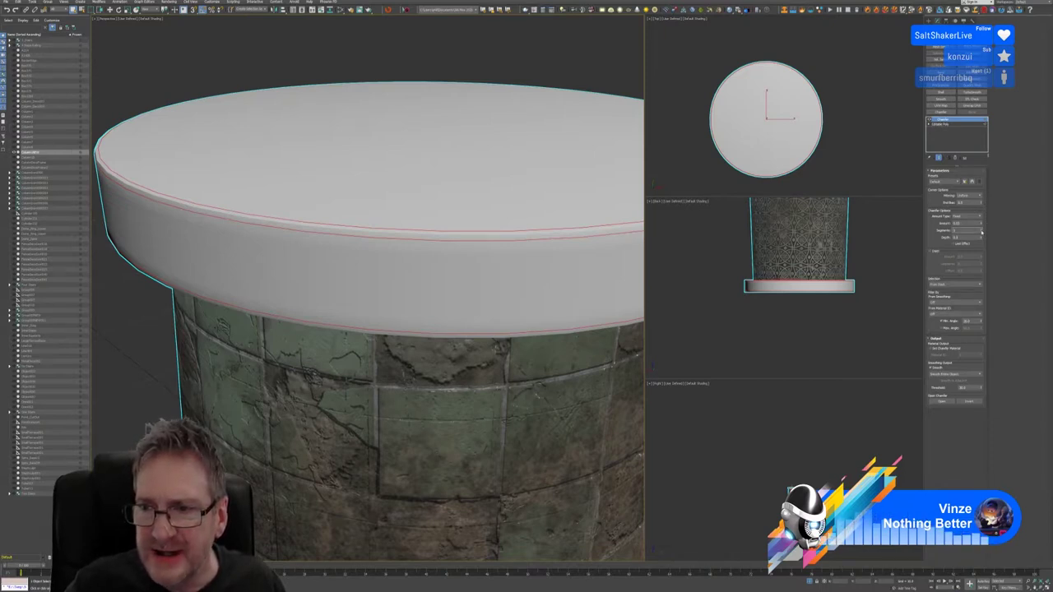
{"action": "left_click", "coordinate": [981, 232]}
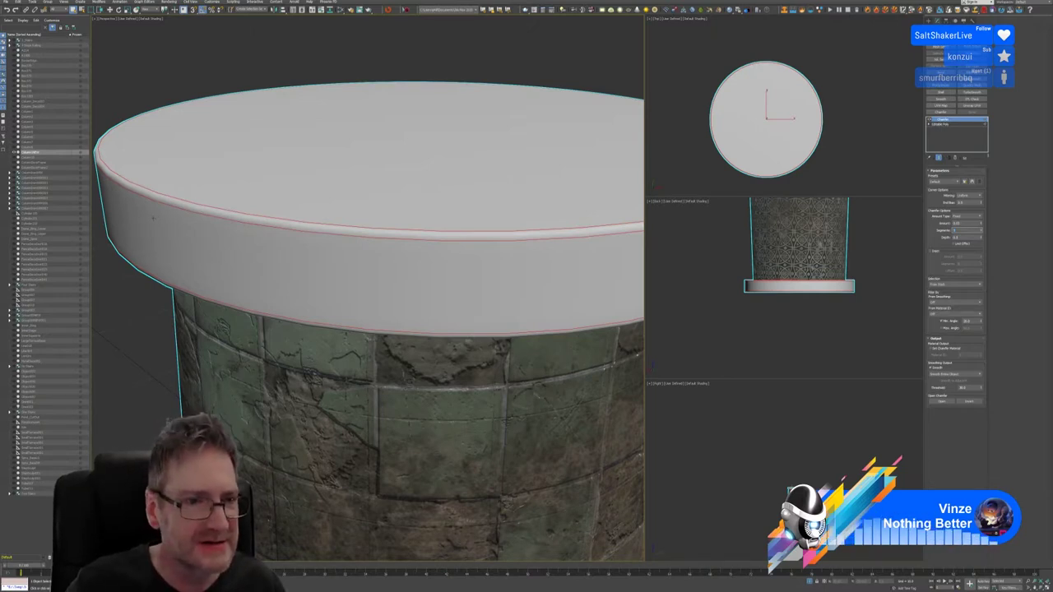
{"action": "left_click", "coordinate": [980, 227]}
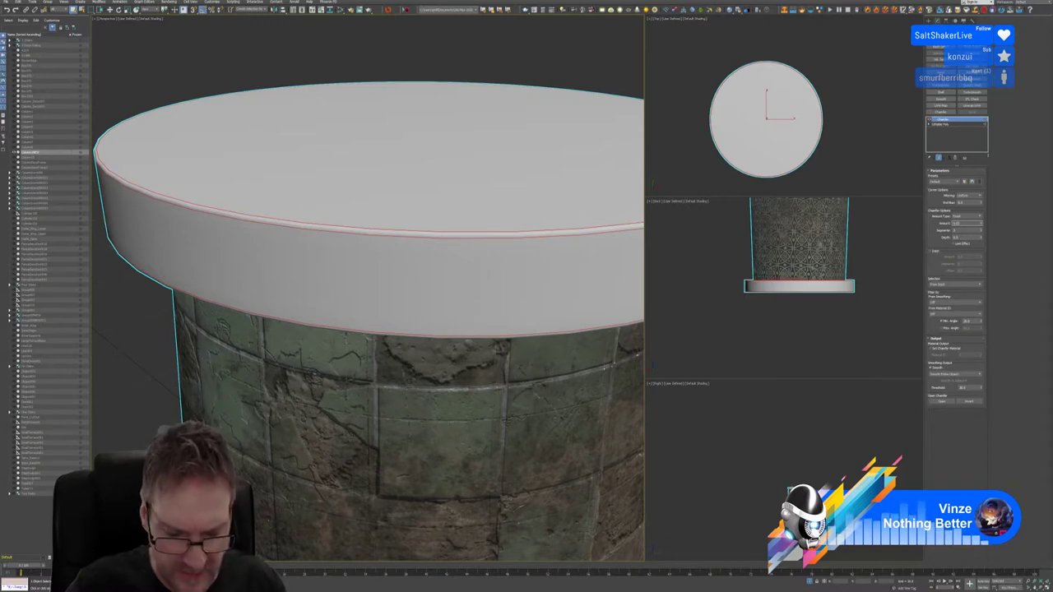
{"action": "key", "text": "Tab"}
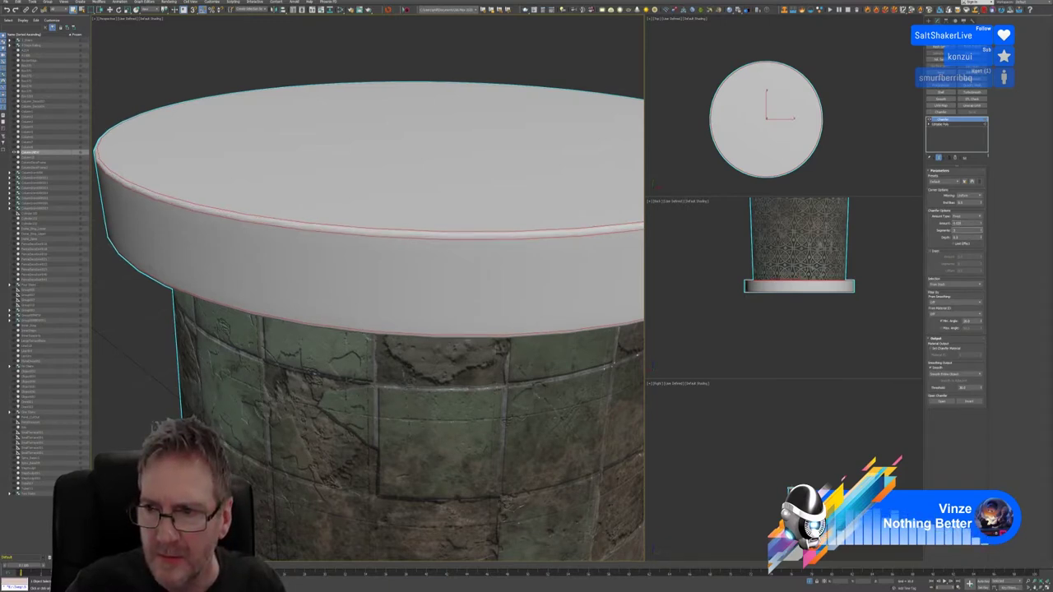
{"action": "middle_click_drag", "start_coordinate": [265, 293], "coordinate": [227, 300], "text": "alt"}
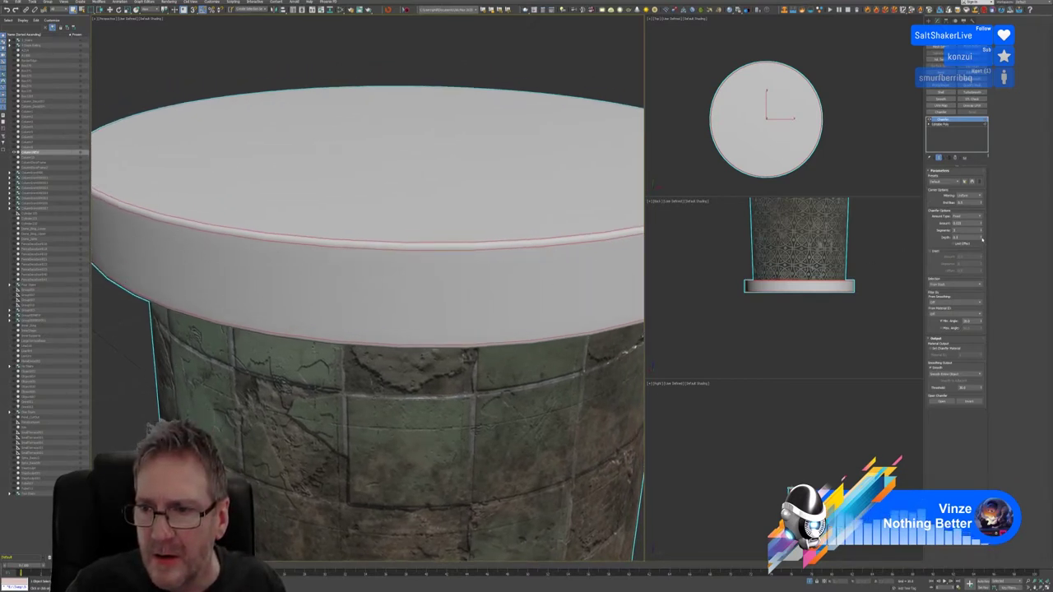
{"action": "mouse_move", "coordinate": [982, 237]}
{"action": "left_mouse_down"}
{"action": "mouse_move", "coordinate": [979, 228]}
{"action": "mouse_move", "coordinate": [977, 246]}
{"action": "mouse_move", "coordinate": [976, 223]}
{"action": "mouse_move", "coordinate": [972, 234]}
{"action": "left_mouse_up"}
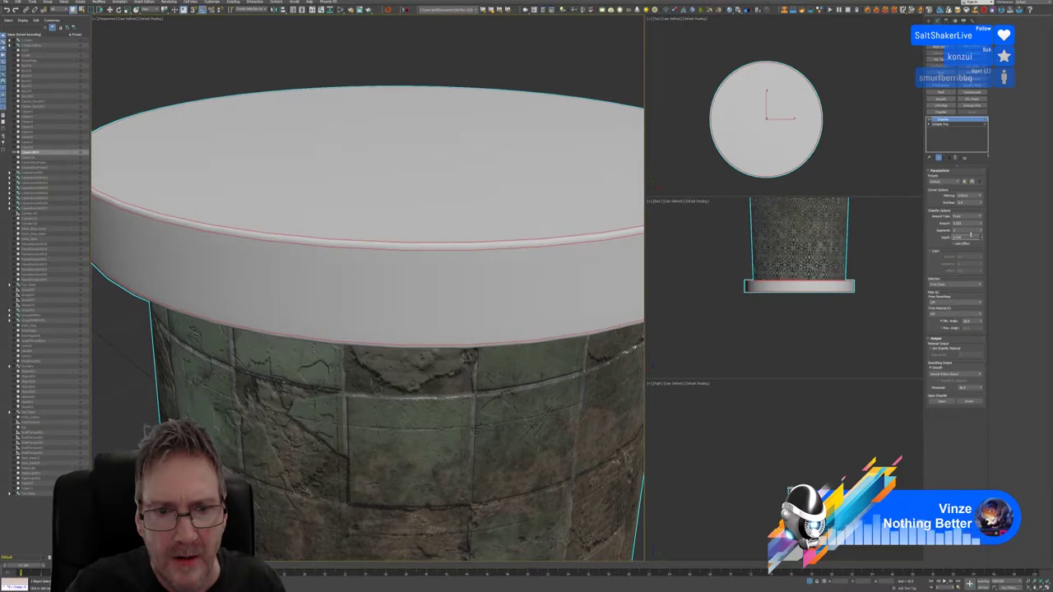
{"action": "scroll", "coordinate": [329, 295], "scroll_direction": "down", "scroll_amount": 5}
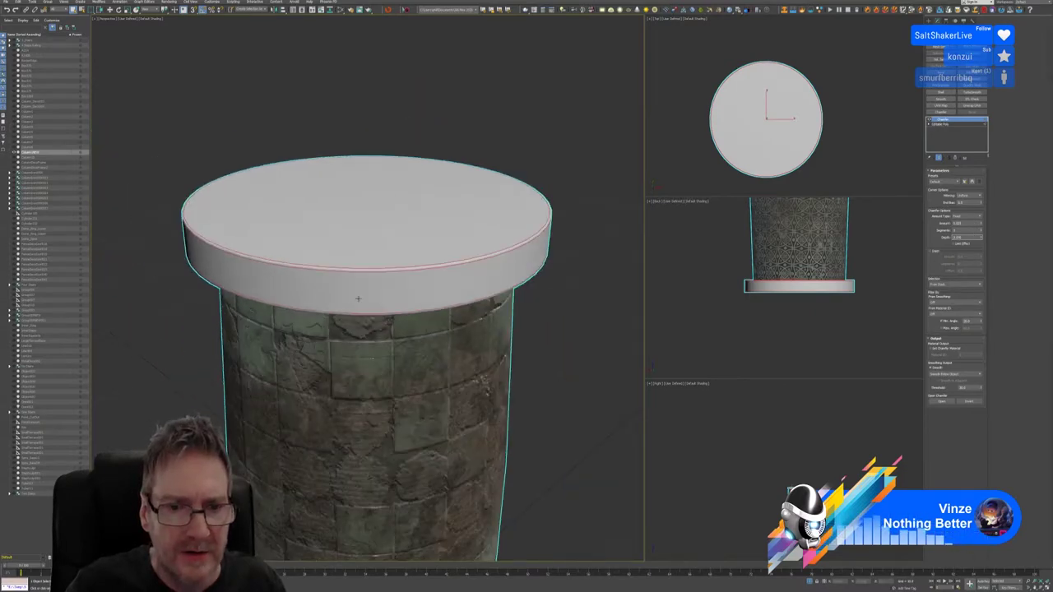
{"action": "scroll", "coordinate": [329, 294], "scroll_direction": "down", "scroll_amount": 5}
{"action": "middle_click_drag", "start_coordinate": [437, 324], "coordinate": [385, 281]}
{"action": "scroll", "coordinate": [428, 321], "scroll_direction": "up", "scroll_amount": 5}
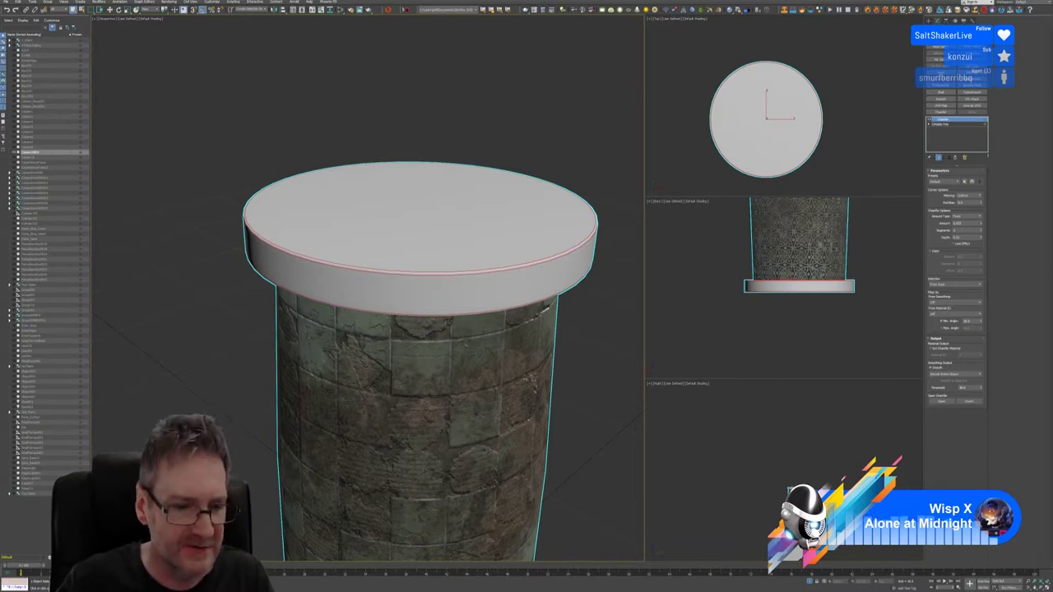
{"action": "key", "text": "super"}
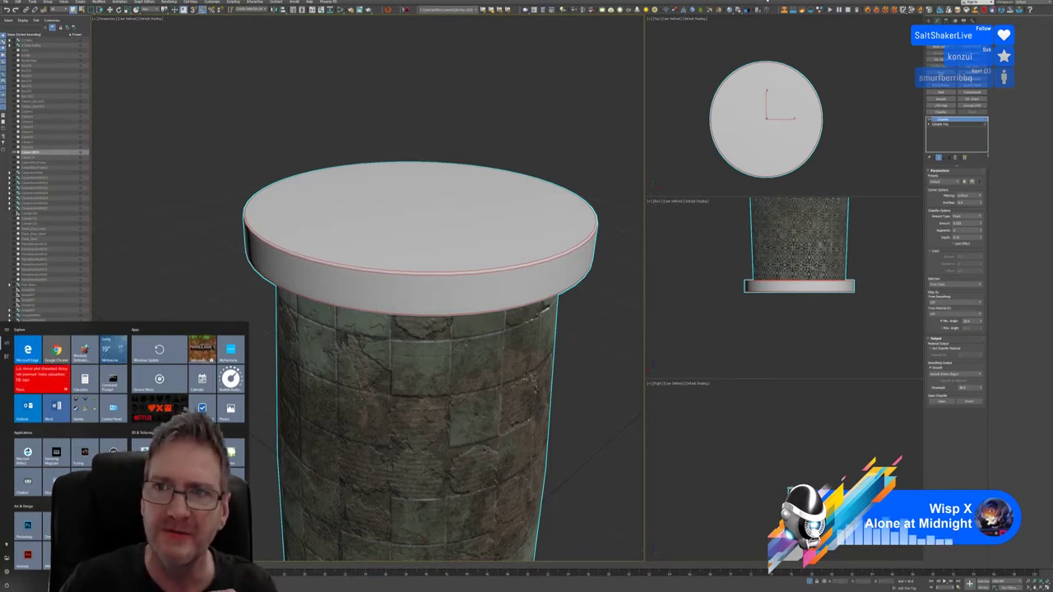
{"action": "key", "text": "Escape"}
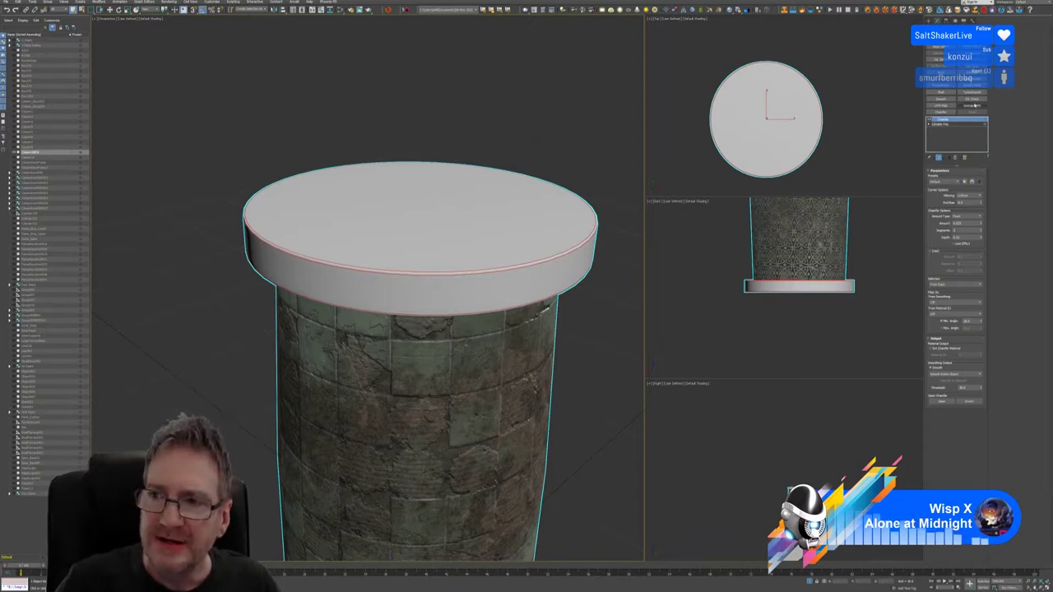
Collapse All on the modifier stack, accepting the warning, to bake the Chamfer into the Editable Poly
{"action": "left_click", "coordinate": [947, 181]}
{"action": "left_click", "coordinate": [980, 176]}
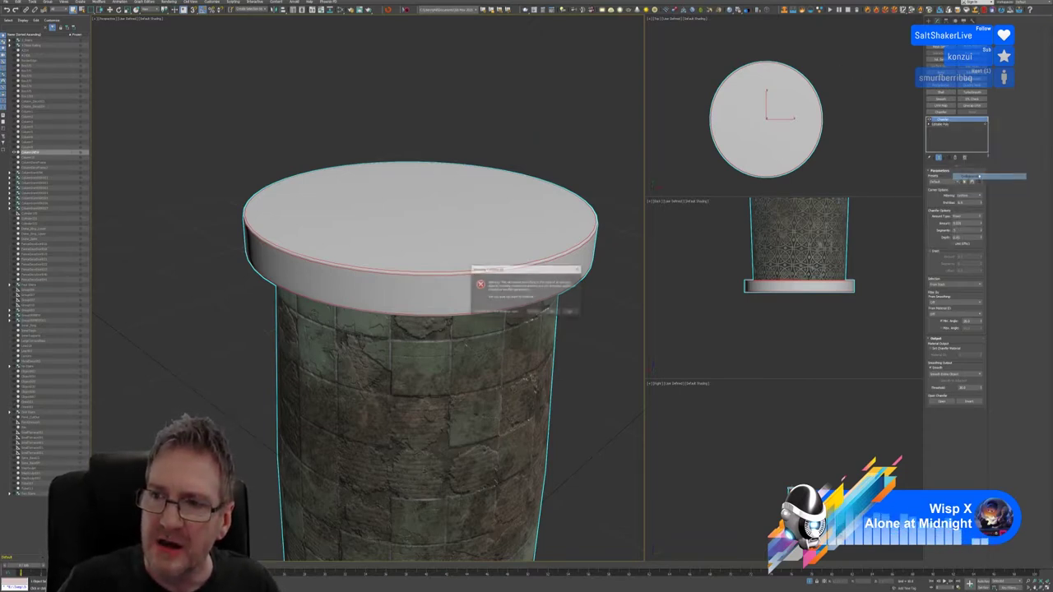
{"action": "left_click", "coordinate": [559, 312]}
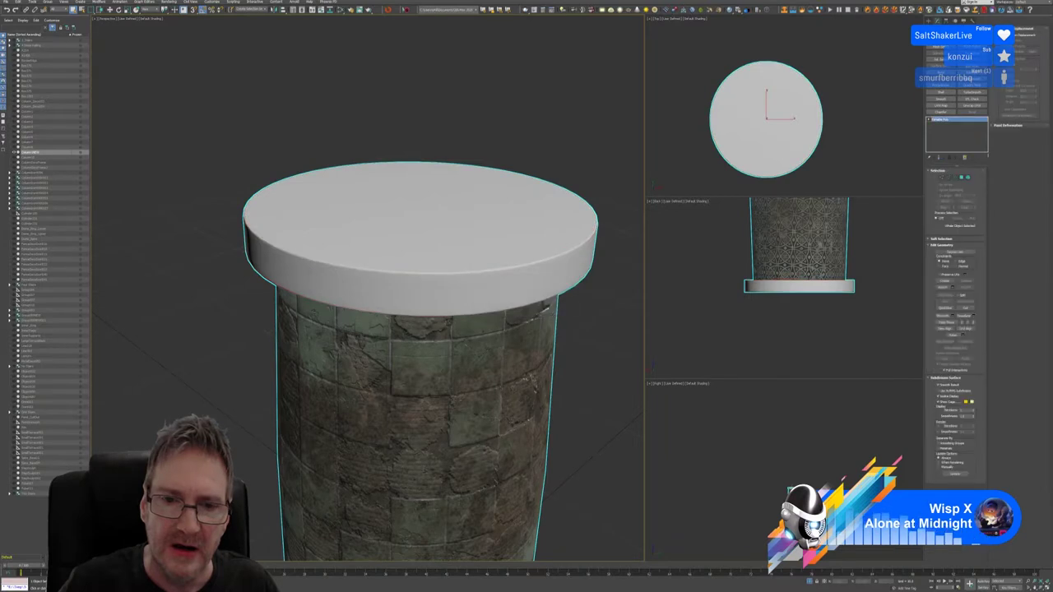
{"action": "scroll", "coordinate": [446, 283], "scroll_direction": "down", "scroll_amount": 10}
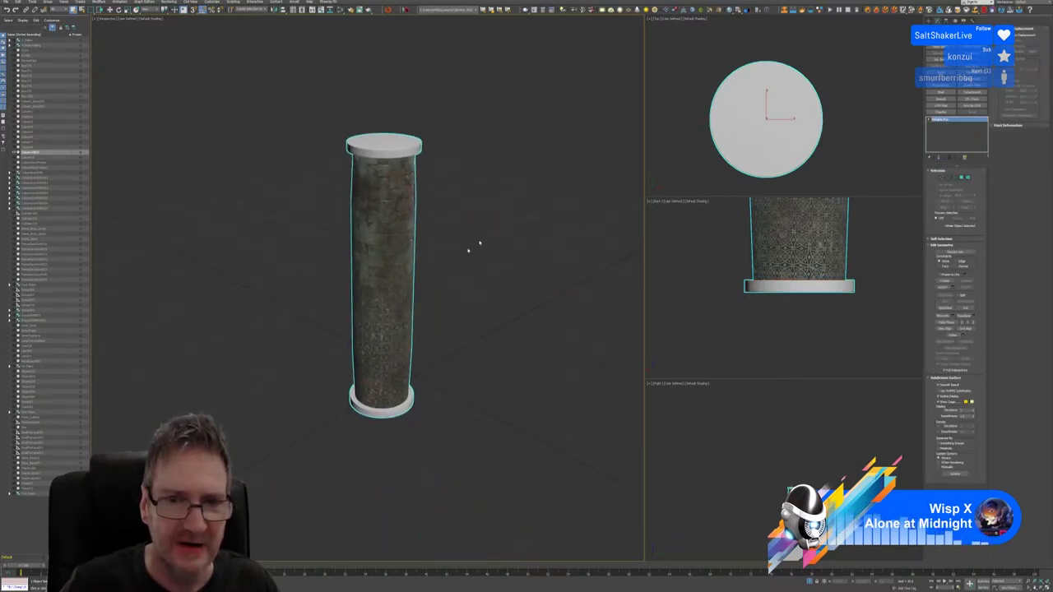
Maximize the Front view and zoom in on the column's top
{"action": "scroll", "coordinate": [784, 346], "scroll_direction": "down", "scroll_amount": 5}
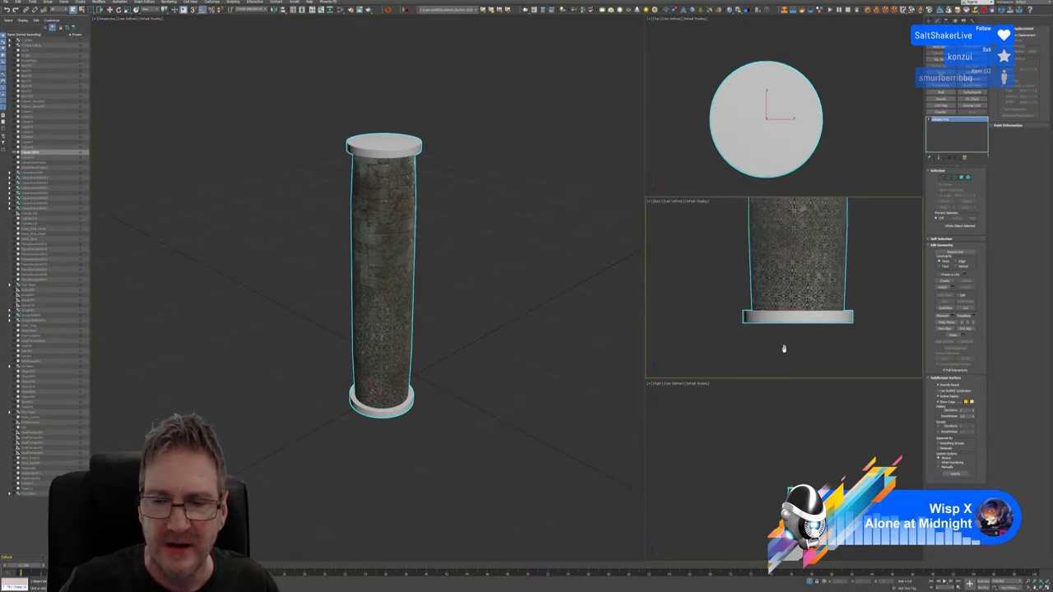
{"action": "middle_click_drag", "start_coordinate": [820, 268], "coordinate": [825, 315]}
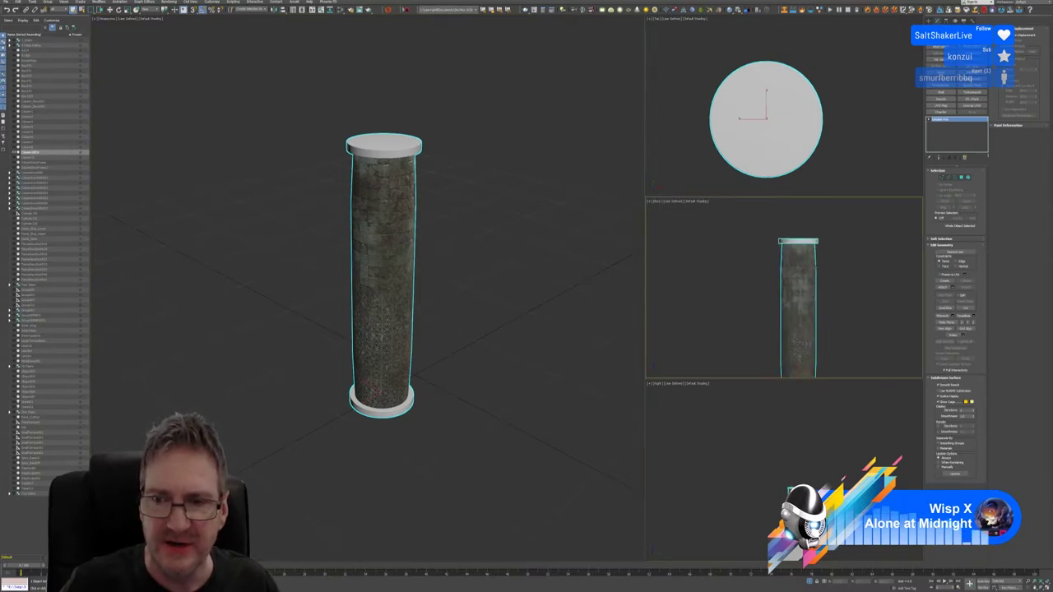
{"action": "key", "text": "alt+w"}
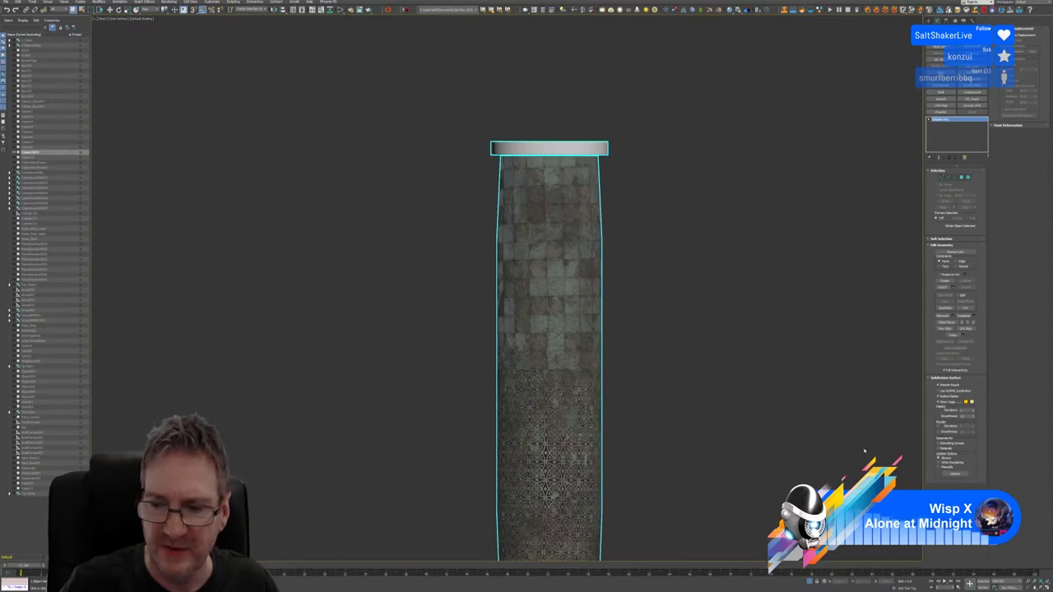
{"action": "scroll", "coordinate": [548, 153], "scroll_direction": "up", "scroll_amount": 5}
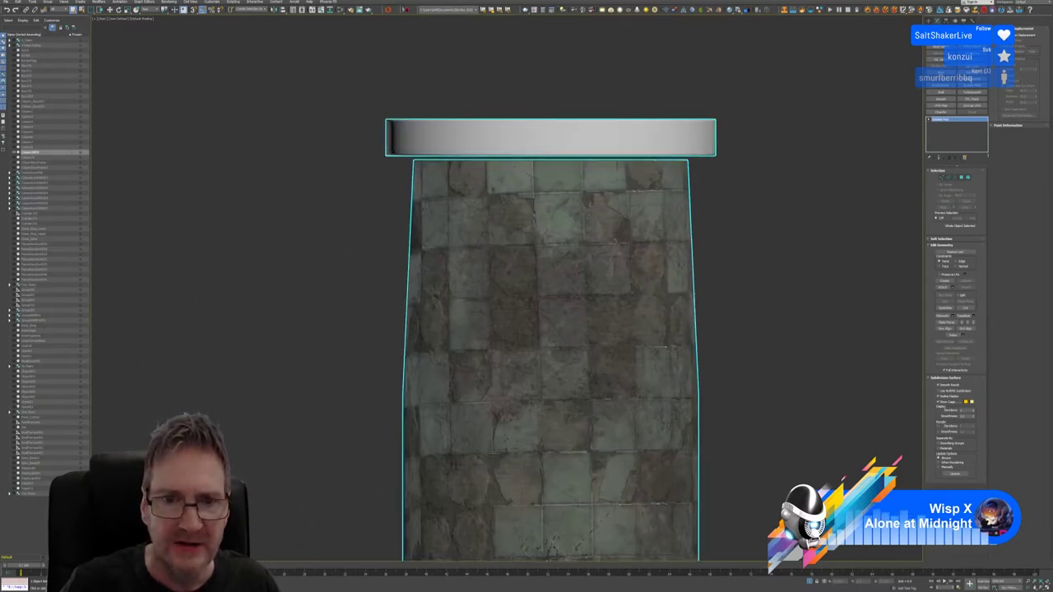
{"action": "scroll", "coordinate": [510, 178], "scroll_direction": "up", "scroll_amount": 3}
{"action": "middle_click_drag", "start_coordinate": [511, 179], "coordinate": [396, 179]}
{"action": "scroll", "coordinate": [362, 186], "scroll_direction": "down", "scroll_amount": 2}
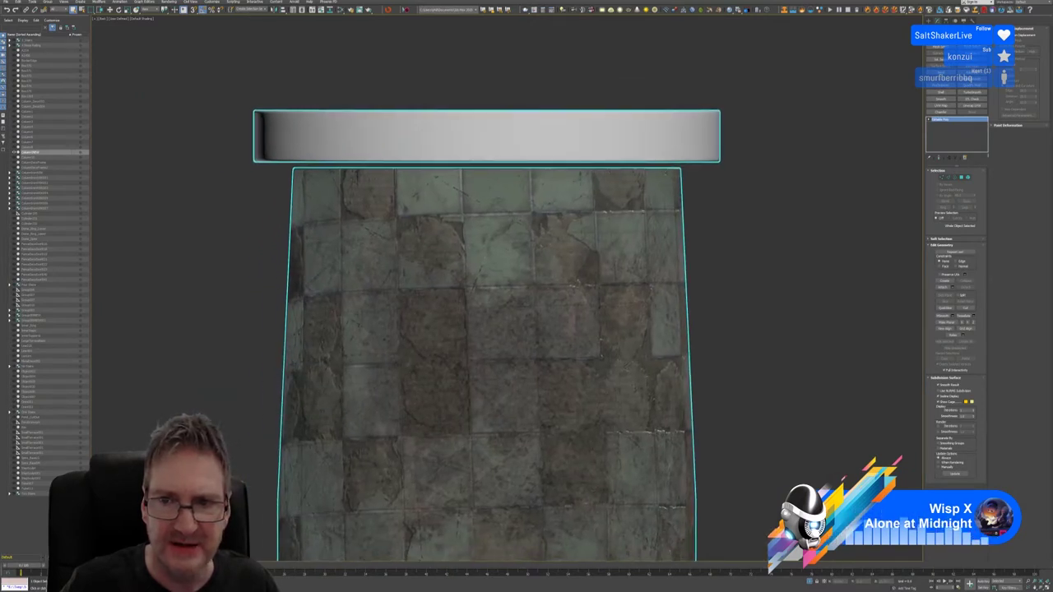
Raise the shaft's top vertex row under the cap, exit Vertex level and frame the column
{"action": "left_click", "coordinate": [941, 177]}
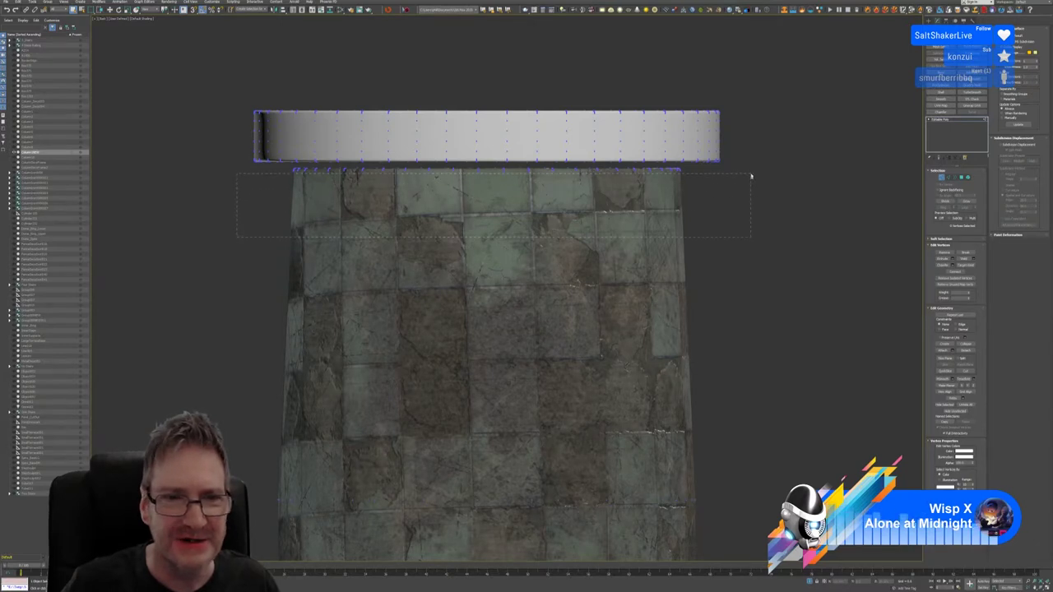
{"action": "mouse_move", "coordinate": [750, 175]}
{"action": "left_mouse_down"}
{"action": "mouse_move", "coordinate": [758, 167]}
{"action": "mouse_move", "coordinate": [741, 170]}
{"action": "left_mouse_up"}
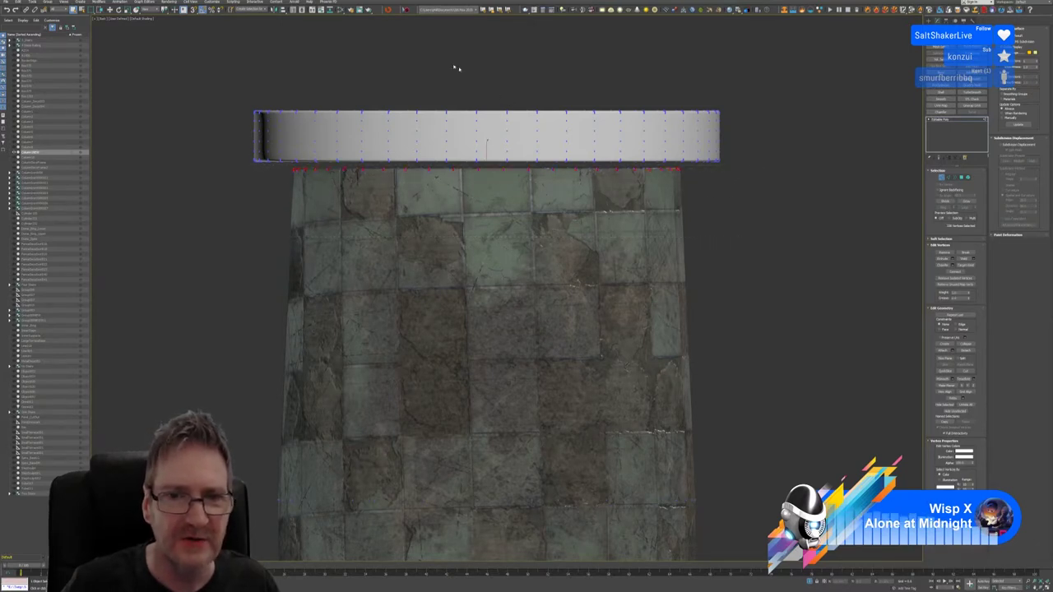
{"action": "left_click", "coordinate": [110, 9]}
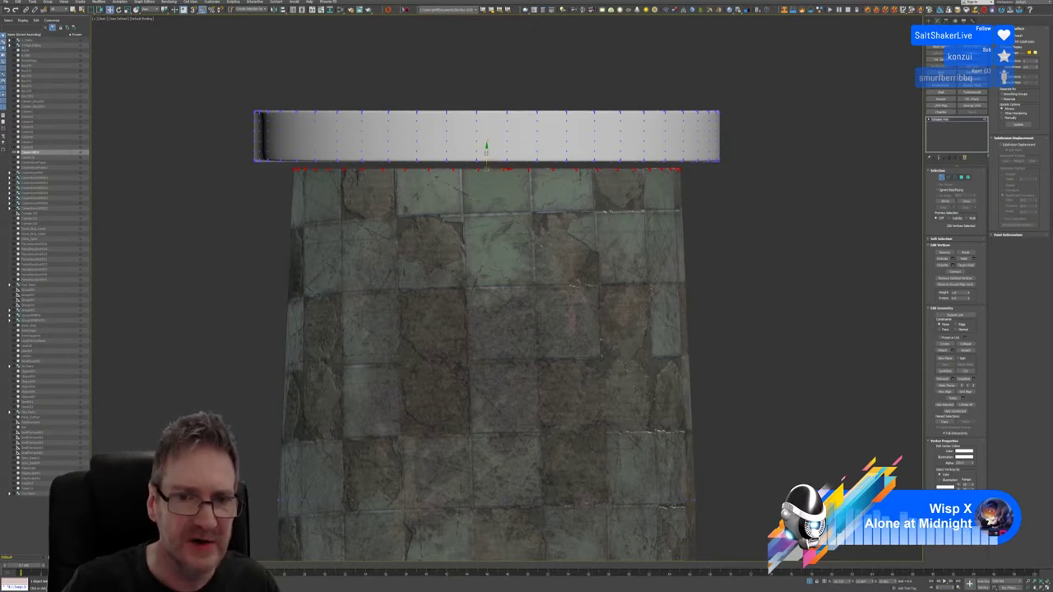
{"action": "left_click_drag", "start_coordinate": [487, 152], "coordinate": [487, 137]}
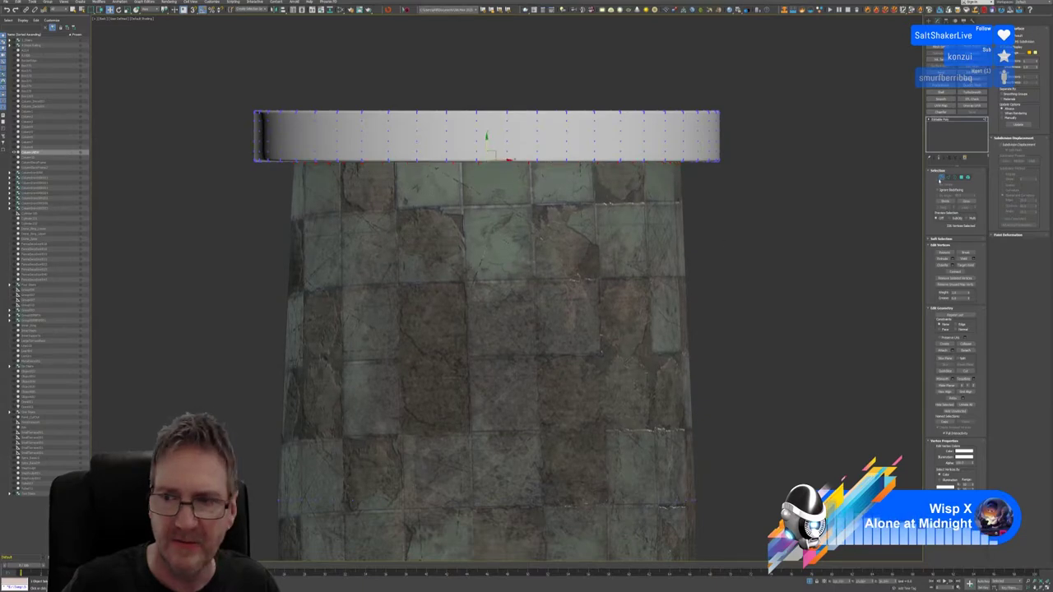
{"action": "left_click", "coordinate": [942, 178]}
{"action": "scroll", "coordinate": [728, 284], "scroll_direction": "down", "scroll_amount": 4}
{"action": "middle_click_drag", "start_coordinate": [717, 275], "coordinate": [659, 169]}
Add an Edit Poly modifier to the column and enter Vertex level
{"action": "scroll", "coordinate": [635, 216], "scroll_direction": "down", "scroll_amount": 3}
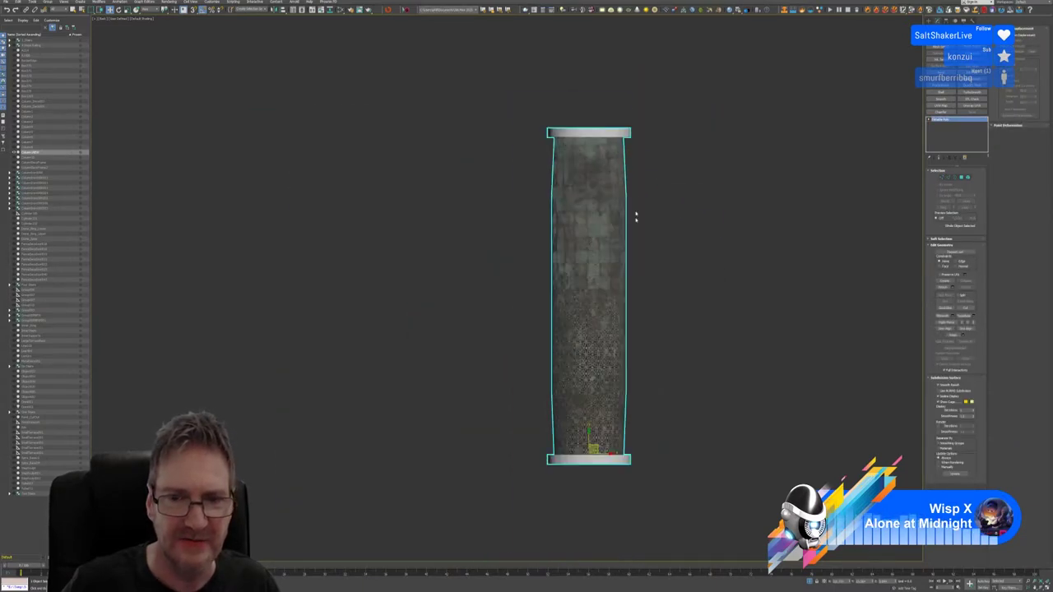
{"action": "middle_click_drag", "start_coordinate": [647, 333], "coordinate": [627, 323]}
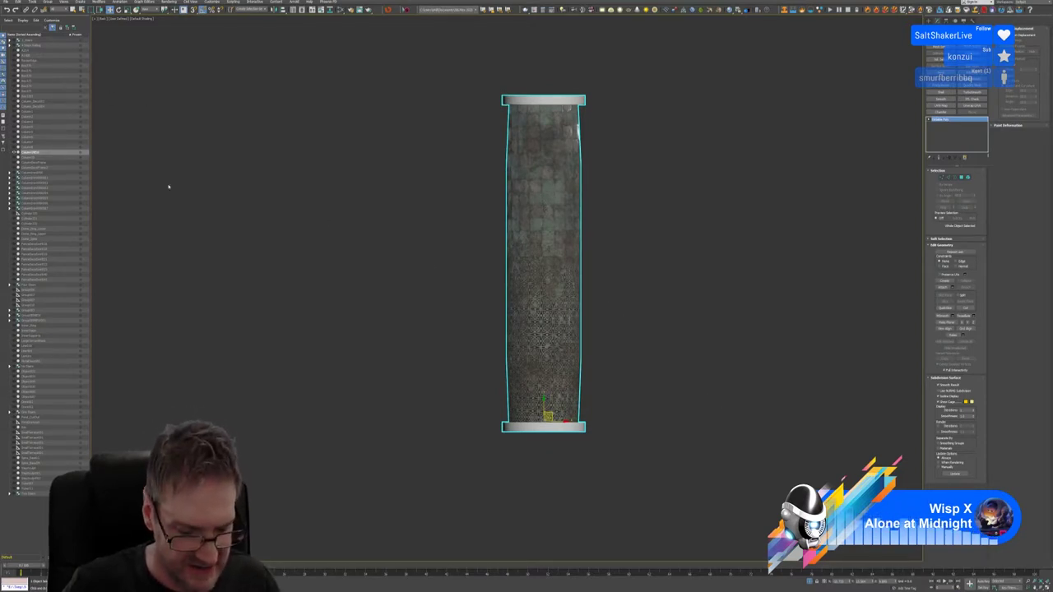
{"action": "scroll", "coordinate": [549, 172], "scroll_direction": "up", "scroll_amount": 5}
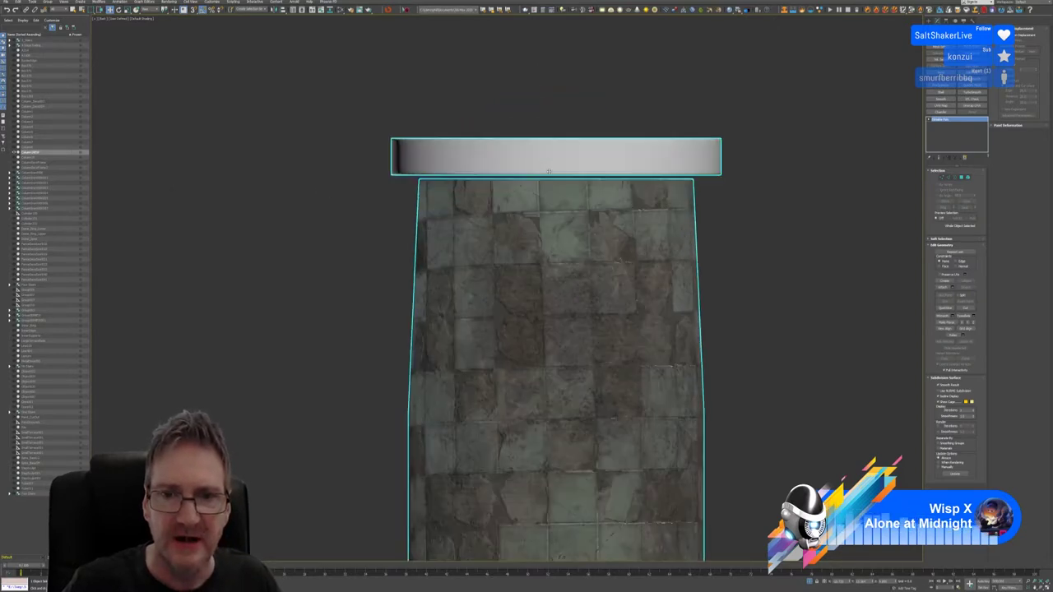
{"action": "middle_click_drag", "start_coordinate": [632, 205], "coordinate": [623, 204]}
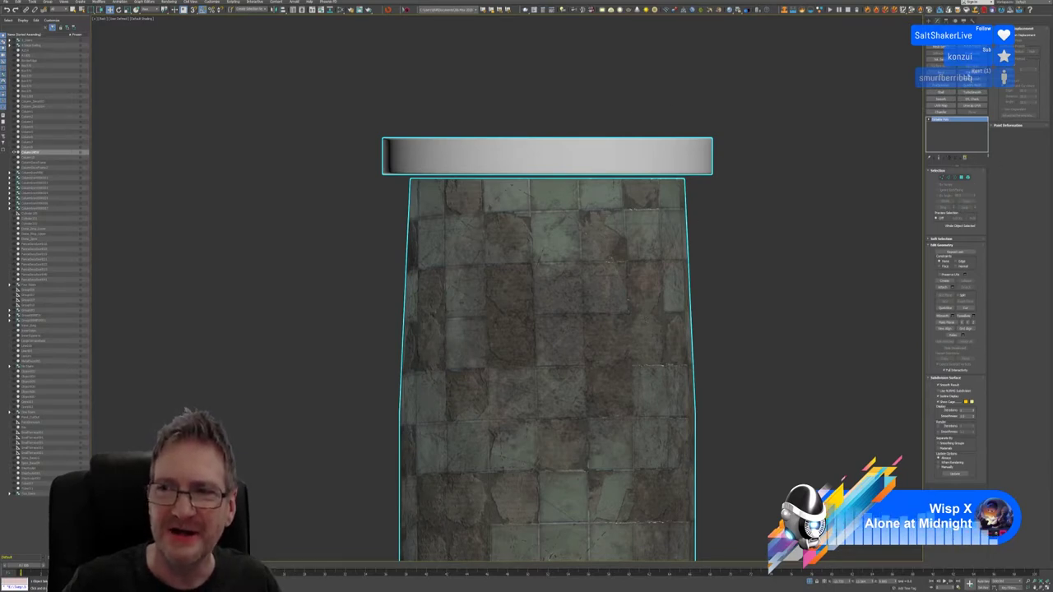
{"action": "left_click", "coordinate": [973, 73]}
{"action": "key", "text": "1"}
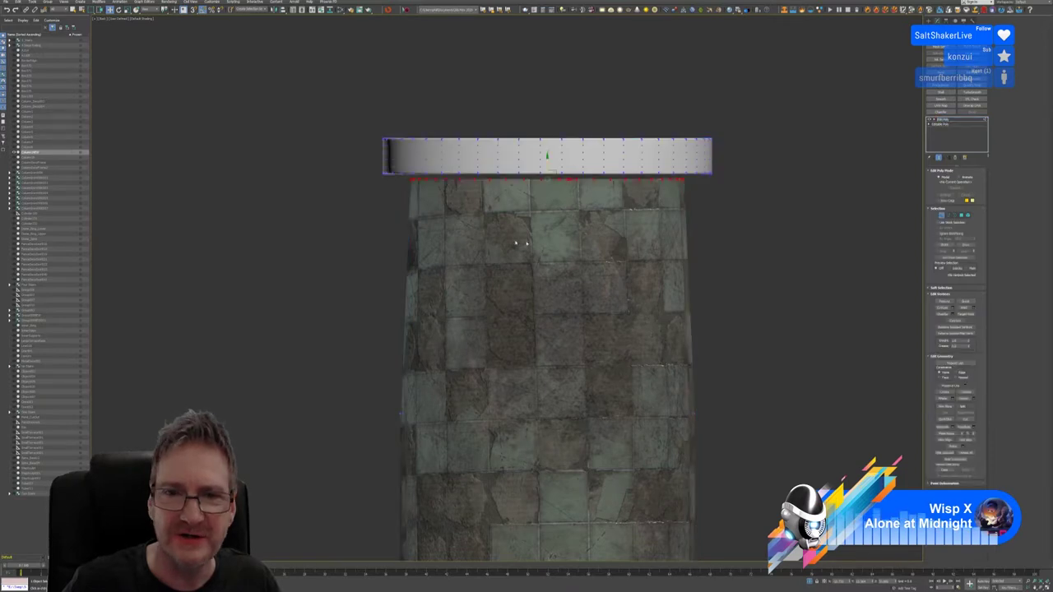
Move the shaft's top vertex ring up to meet the cap, then exit sub-object mode
{"action": "scroll", "coordinate": [543, 173], "scroll_direction": "up", "scroll_amount": 4}
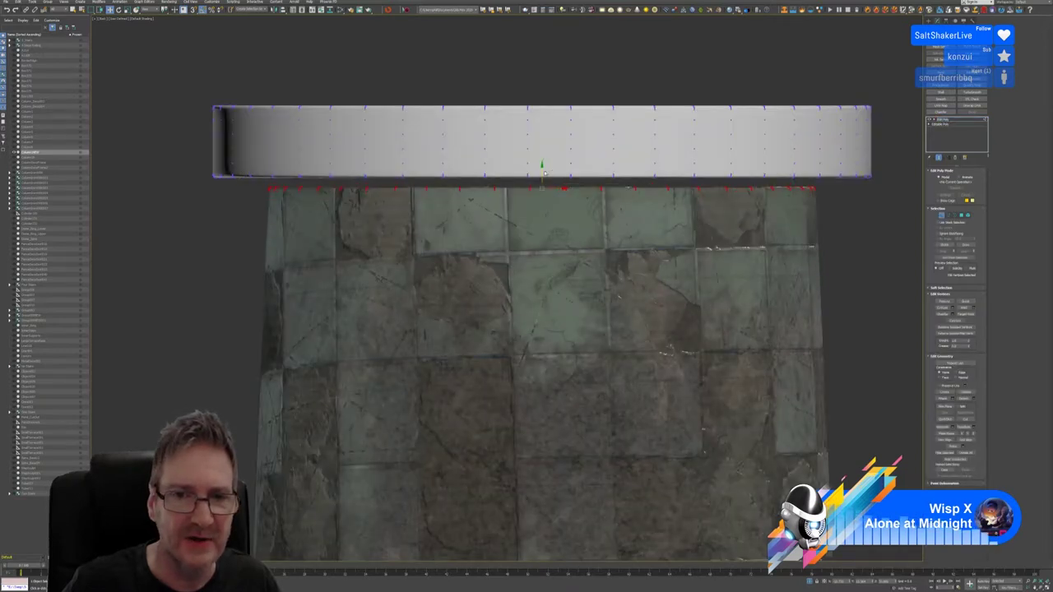
{"action": "left_click_drag", "start_coordinate": [543, 172], "coordinate": [551, 159]}
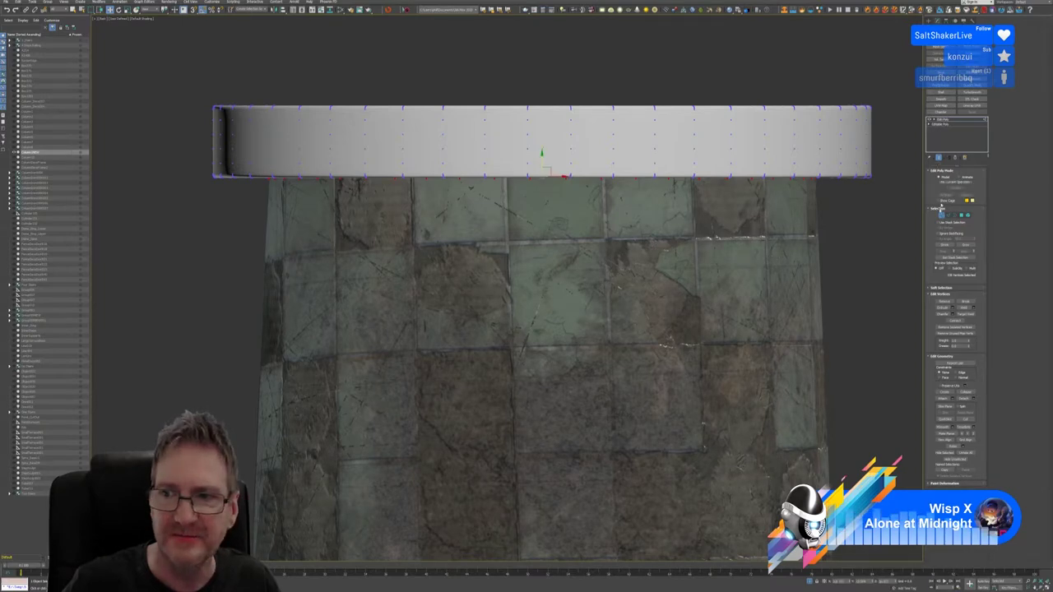
{"action": "left_click", "coordinate": [942, 216]}
{"action": "scroll", "coordinate": [786, 266], "scroll_direction": "down", "scroll_amount": 4}
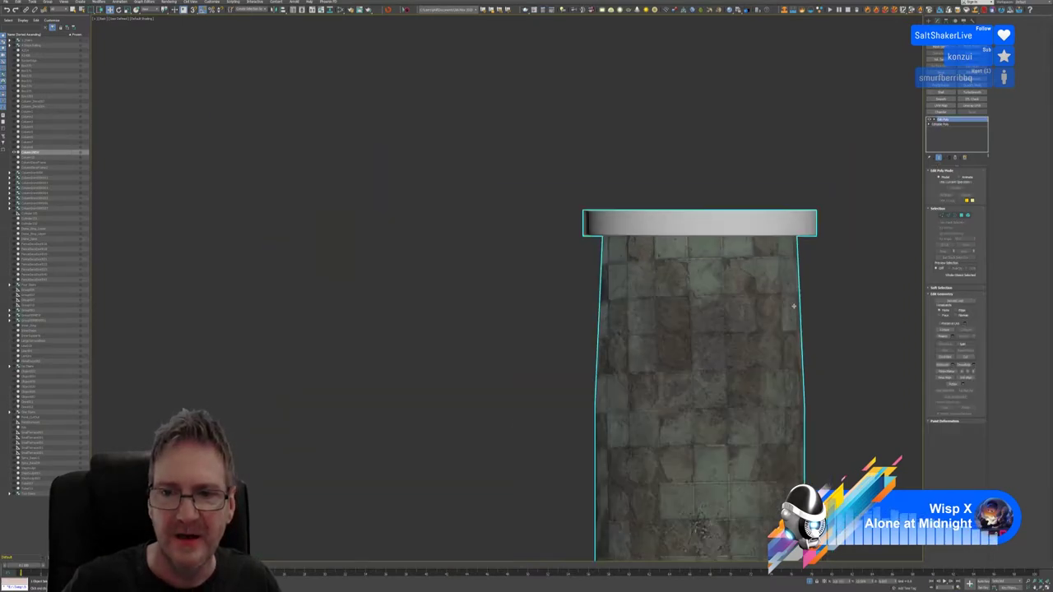
{"action": "scroll", "coordinate": [618, 214], "scroll_direction": "down", "scroll_amount": 5}
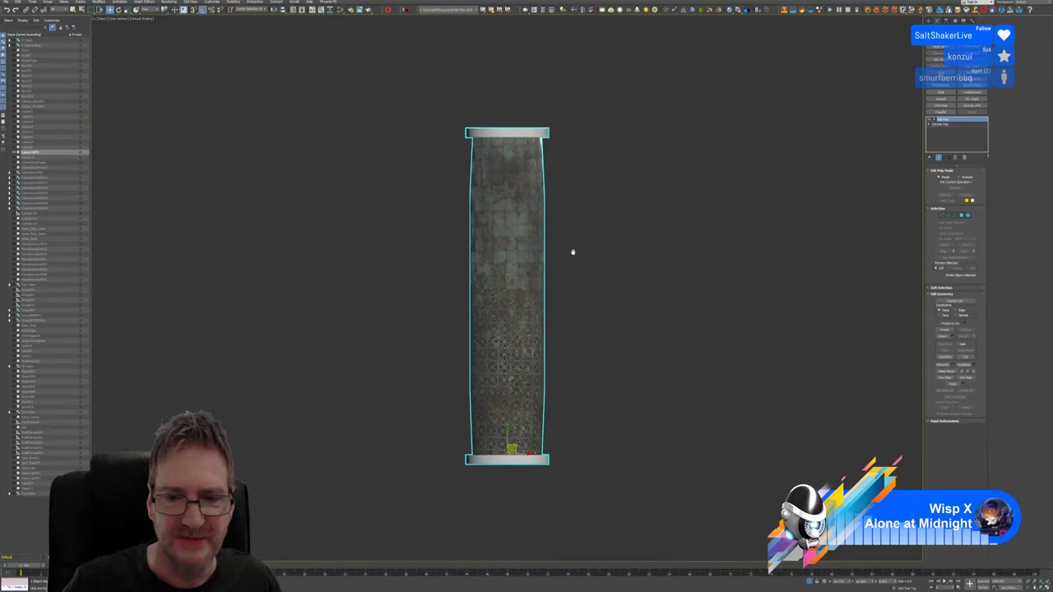
{"action": "scroll", "coordinate": [536, 495], "scroll_direction": "up", "scroll_amount": 6}
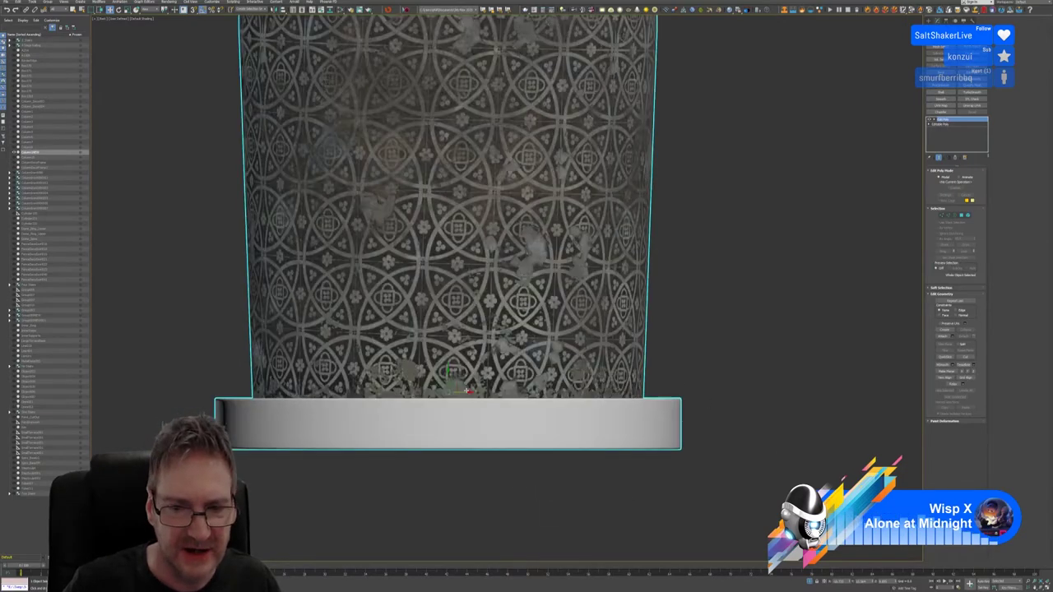
{"action": "scroll", "coordinate": [536, 494], "scroll_direction": "down", "scroll_amount": 5}
{"action": "scroll", "coordinate": [554, 283], "scroll_direction": "down", "scroll_amount": 5}
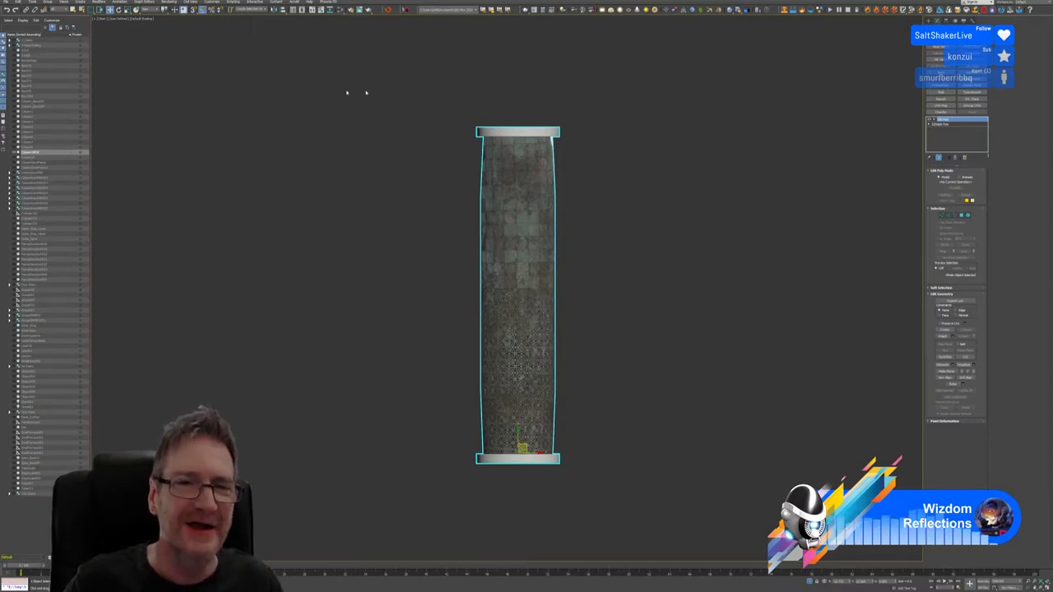
Send the selected column to Substance Painter, replacing the existing file and accepting FBX Export
{"action": "left_click", "coordinate": [399, 10]}
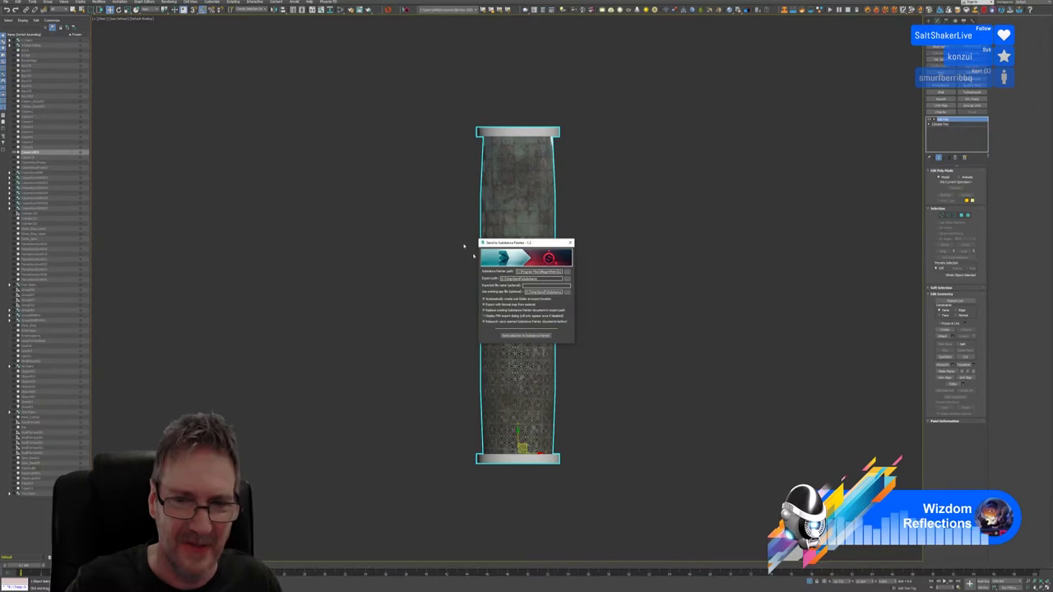
{"action": "left_click", "coordinate": [525, 336]}
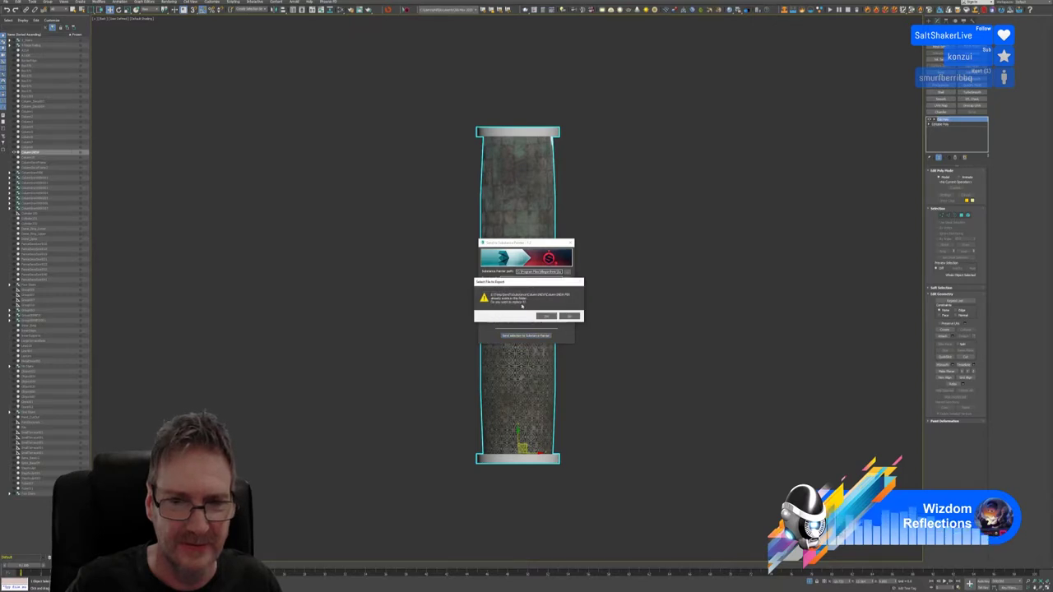
{"action": "left_click", "coordinate": [546, 318]}
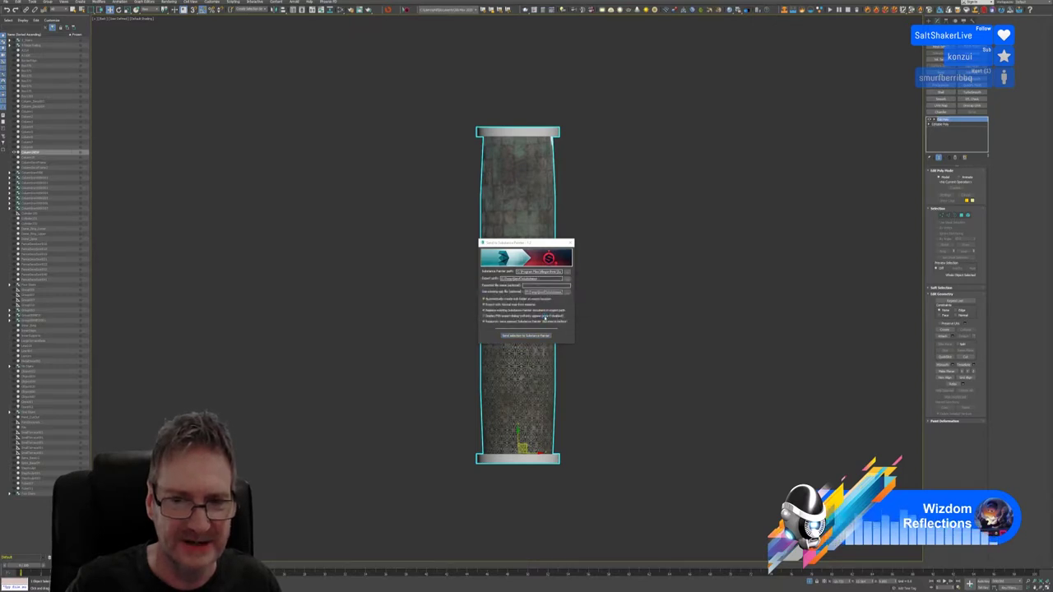
{"action": "left_click", "coordinate": [566, 370]}
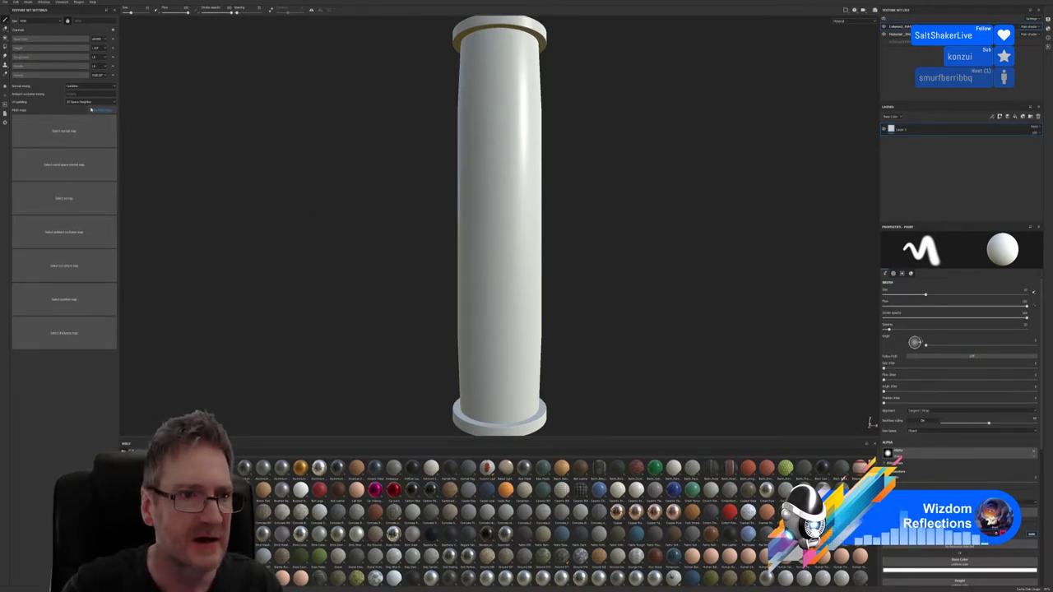
{"action": "left_click", "coordinate": [101, 110]}
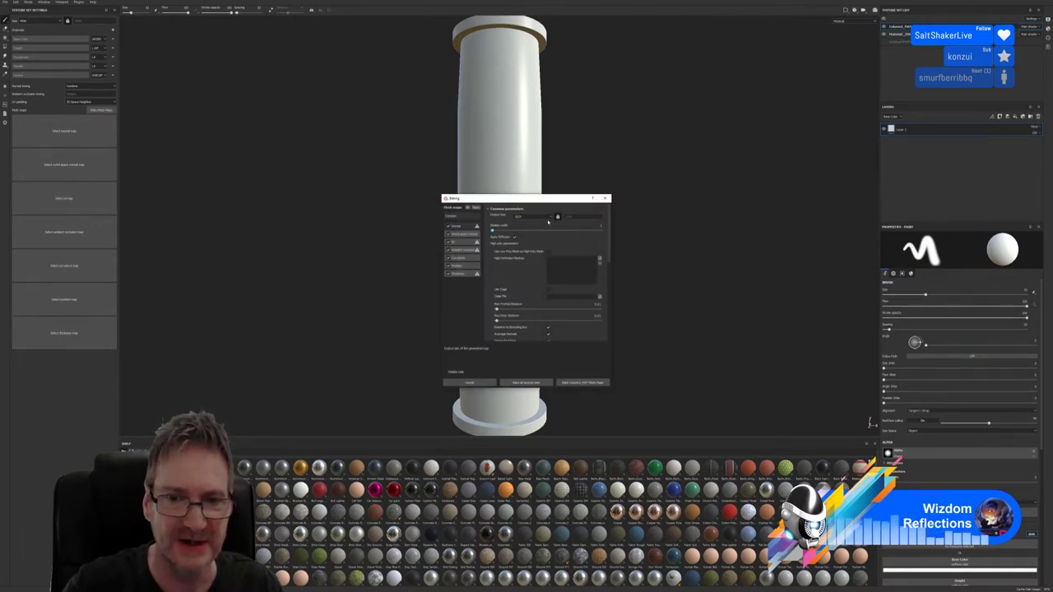
{"action": "left_click", "coordinate": [549, 217]}
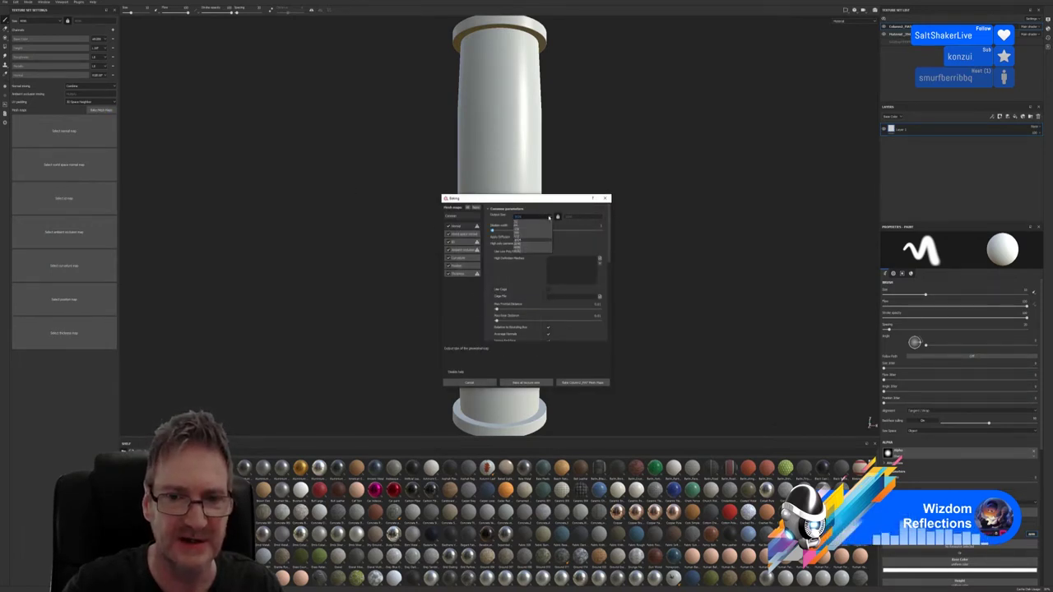
{"action": "left_click", "coordinate": [518, 241]}
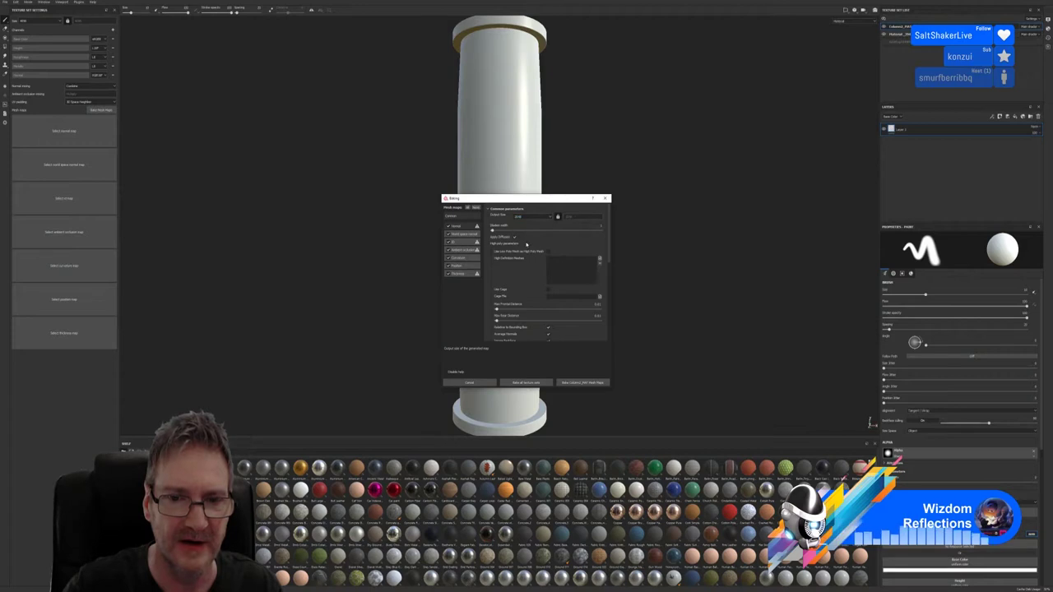
{"action": "left_click", "coordinate": [548, 251]}
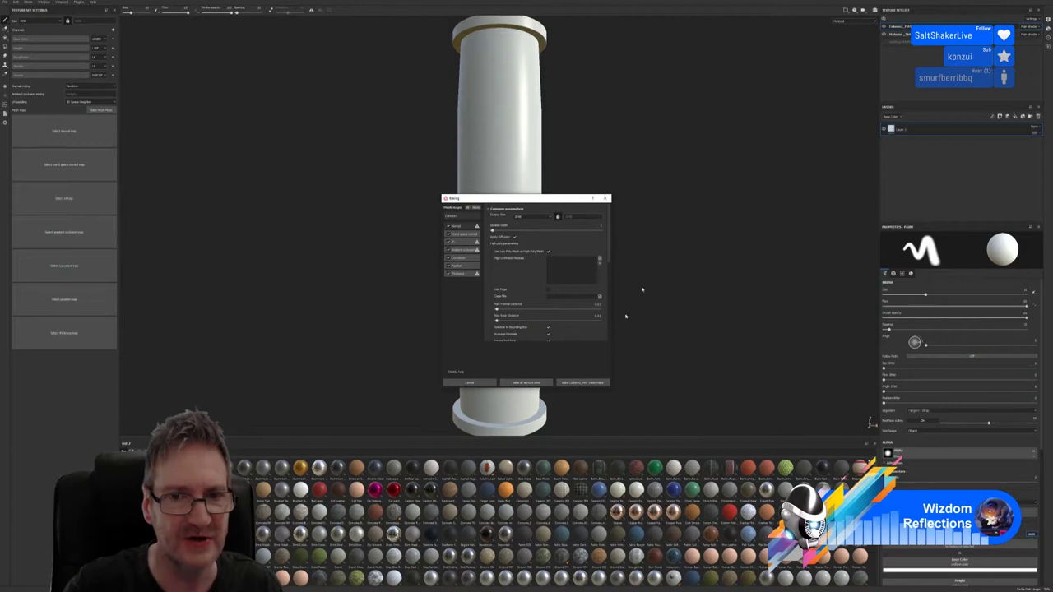
{"action": "left_click", "coordinate": [577, 384]}
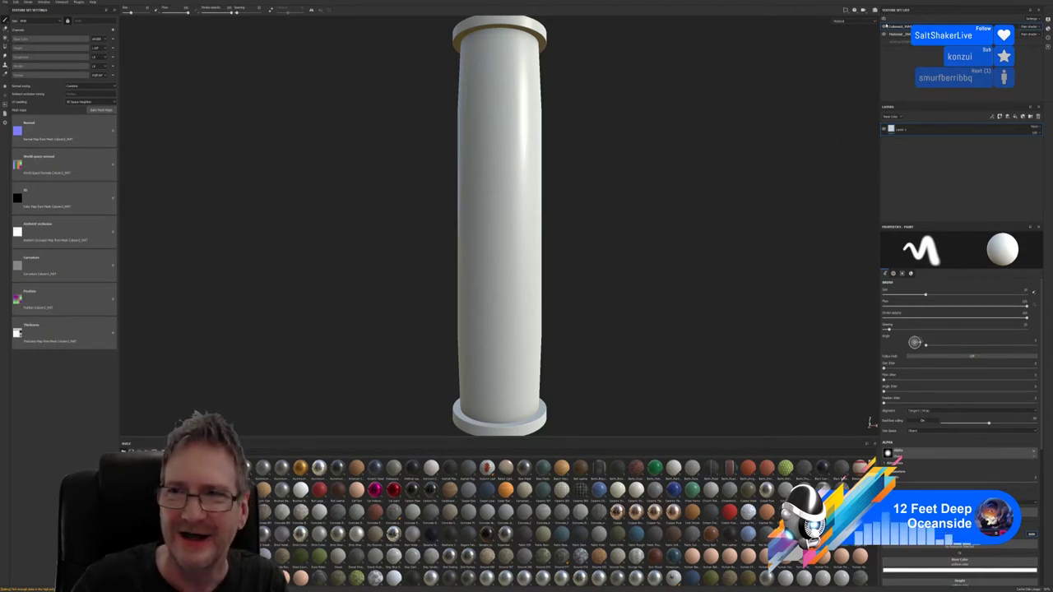
{"action": "left_click", "coordinate": [885, 27]}
{"action": "left_click", "coordinate": [885, 26]}
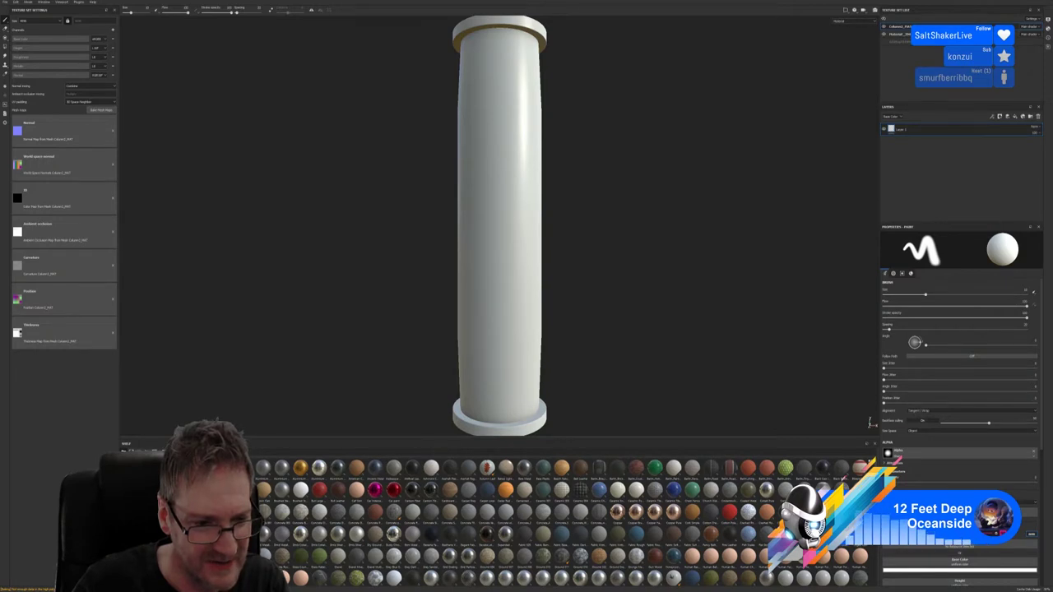
Apply the patterned tiled stone smart material to the column and orbit to inspect it
{"action": "scroll", "coordinate": [560, 511], "scroll_direction": "down", "scroll_amount": 10}
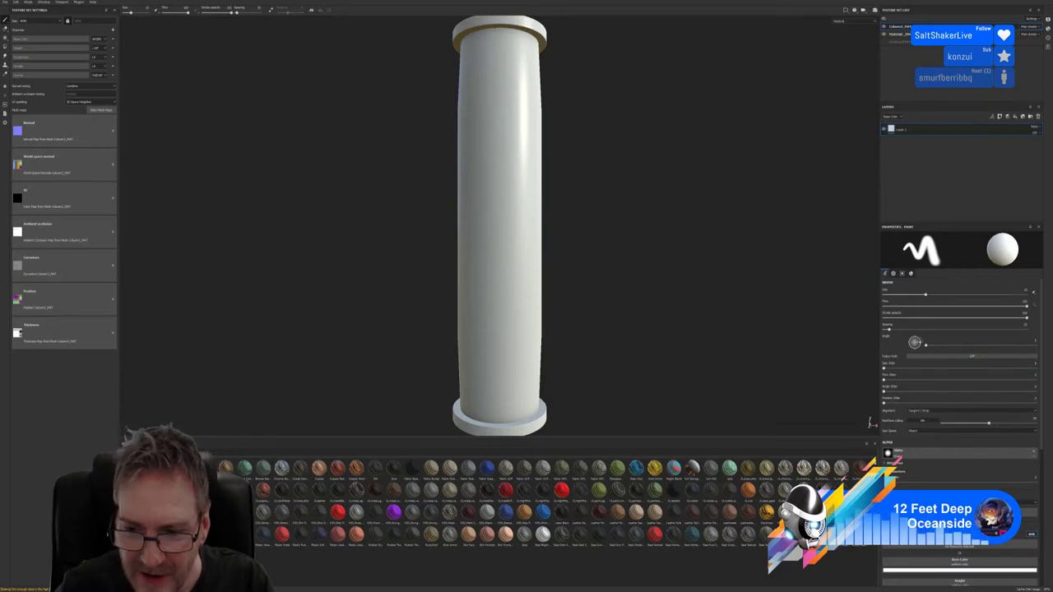
{"action": "left_click_drag", "start_coordinate": [655, 367], "coordinate": [503, 265]}
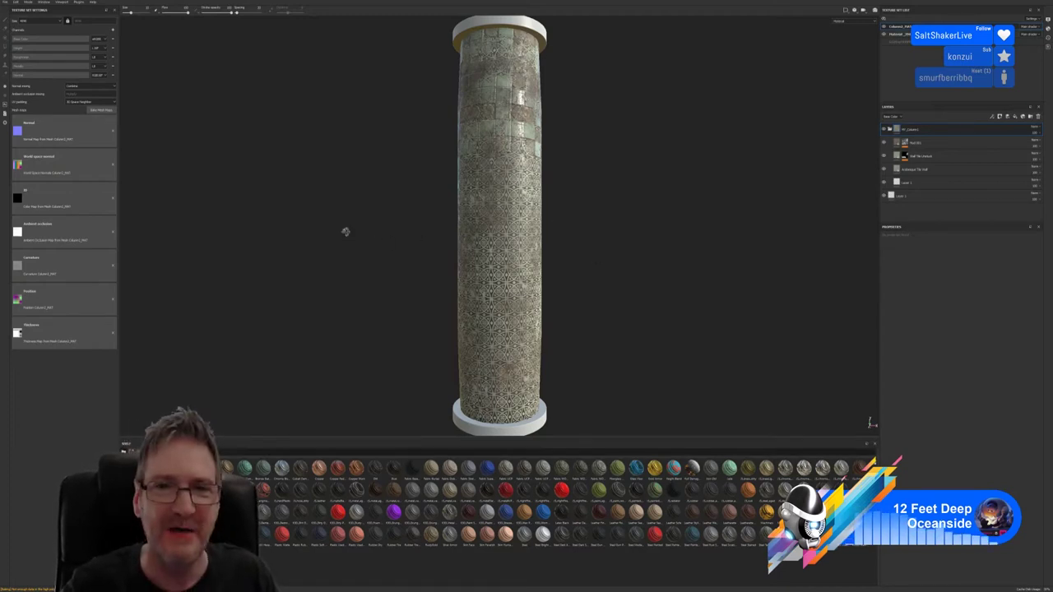
{"action": "left_click_drag", "start_coordinate": [564, 225], "coordinate": [825, 233], "text": "alt"}
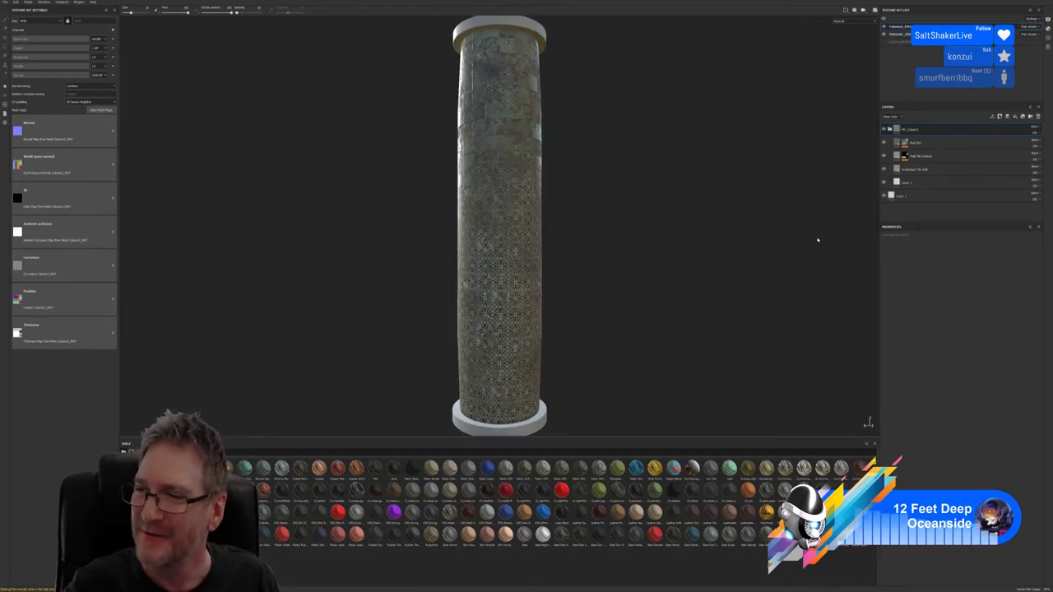
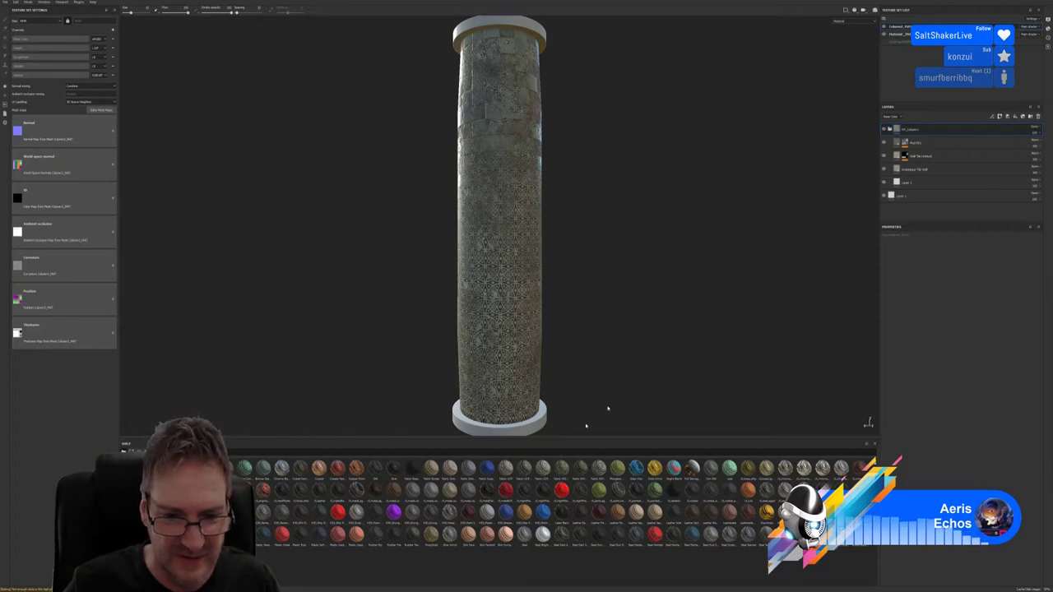
Apply the rusty gold smart material to the cap and base rings and select its fill layer
{"action": "left_click_drag", "start_coordinate": [430, 535], "coordinate": [534, 431]}
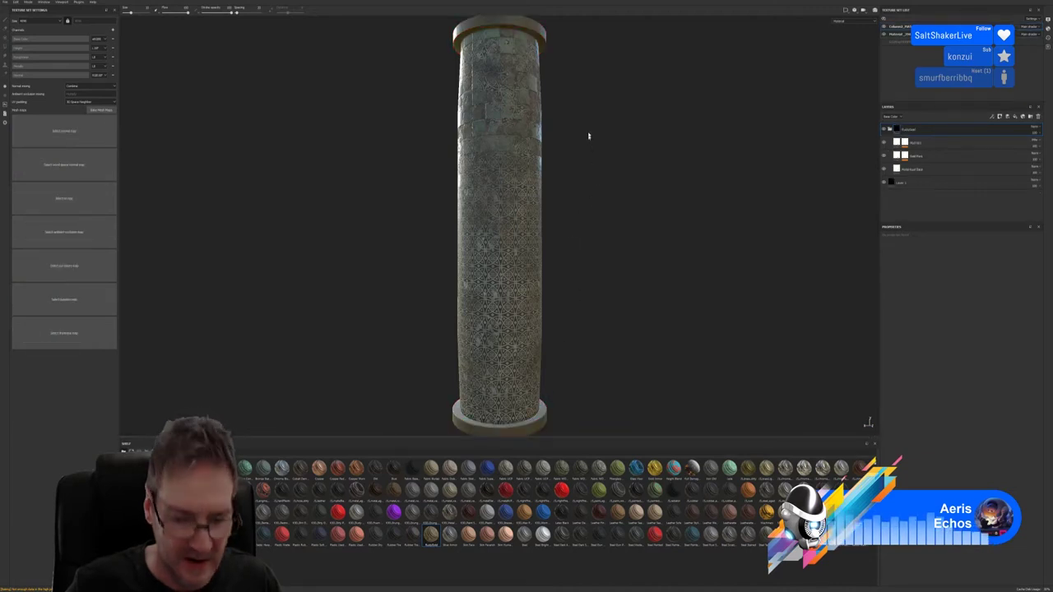
{"action": "middle_click_drag", "start_coordinate": [581, 108], "coordinate": [571, 239]}
{"action": "scroll", "coordinate": [484, 166], "scroll_direction": "up", "scroll_amount": 4}
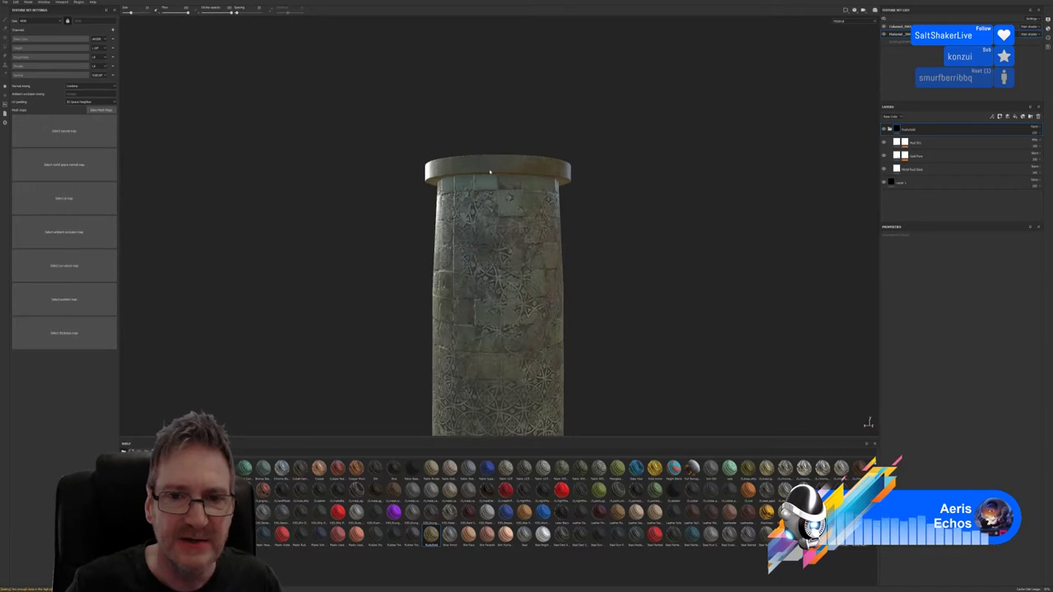
{"action": "scroll", "coordinate": [490, 172], "scroll_direction": "up", "scroll_amount": 5}
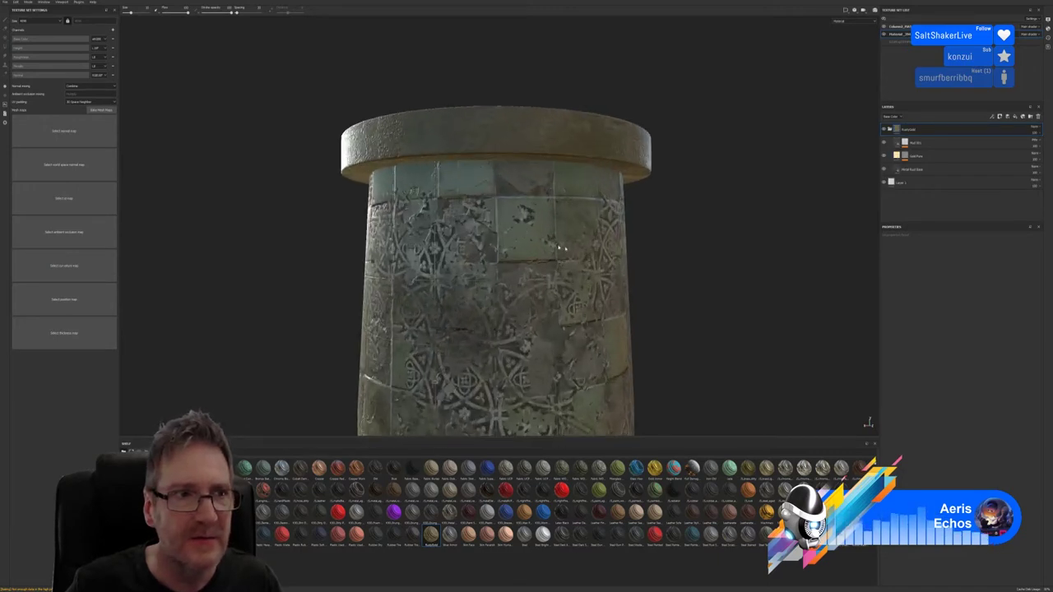
{"action": "left_click_drag", "start_coordinate": [559, 247], "coordinate": [630, 228], "text": "alt"}
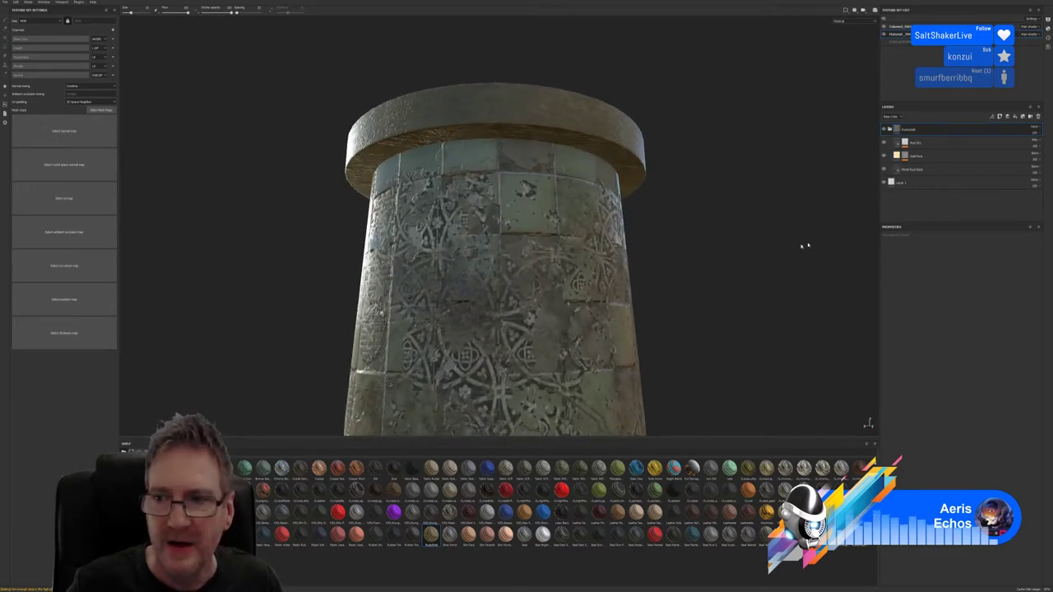
{"action": "left_click", "coordinate": [899, 156]}
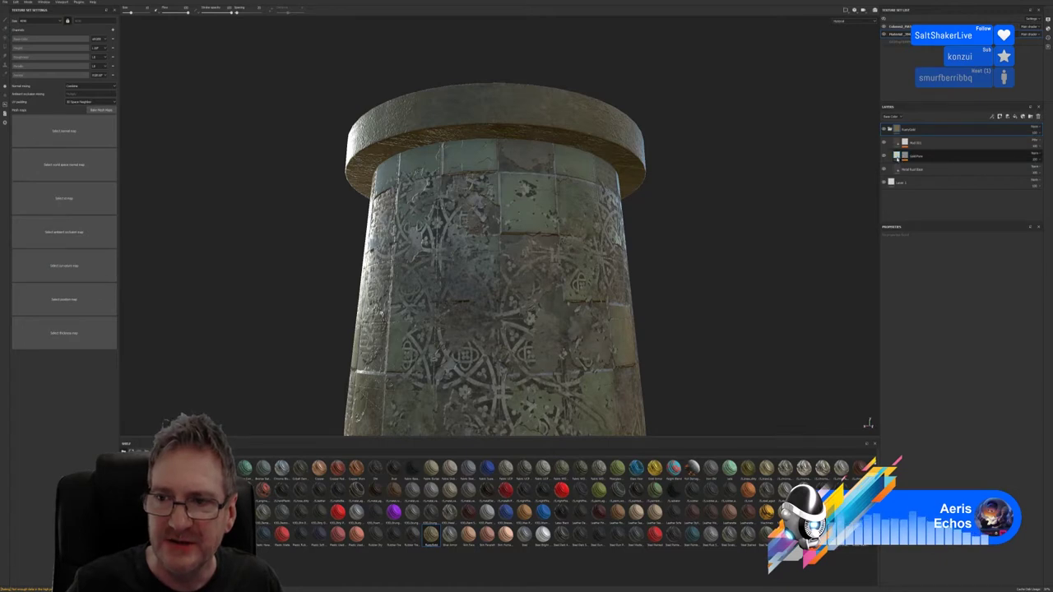
{"action": "left_click", "coordinate": [904, 156]}
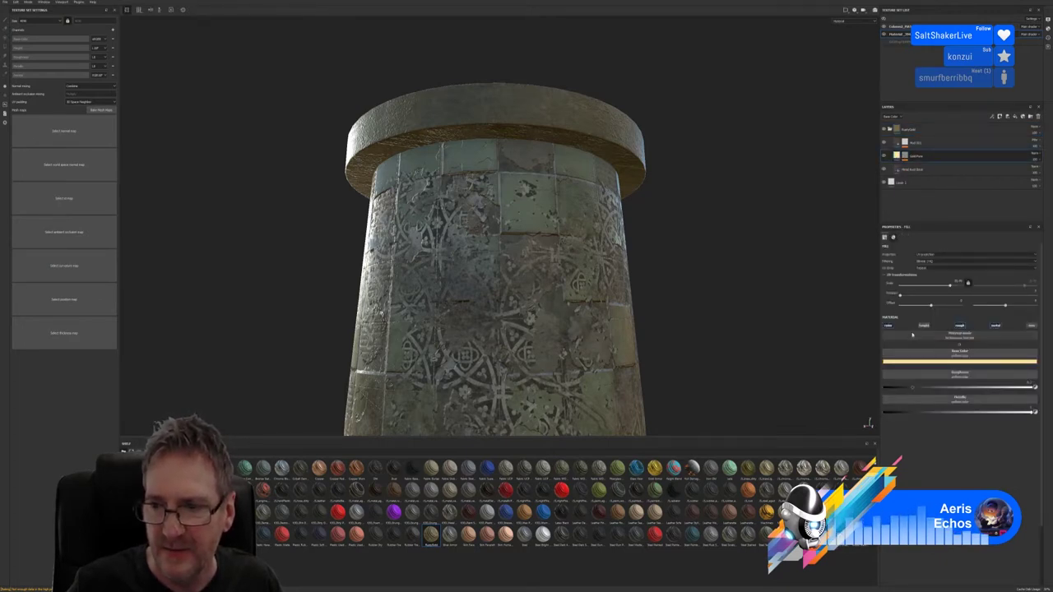
Select Gold Paint and its mask, then expand Metal Rust Base's Base parameters
{"action": "left_click", "coordinate": [897, 156]}
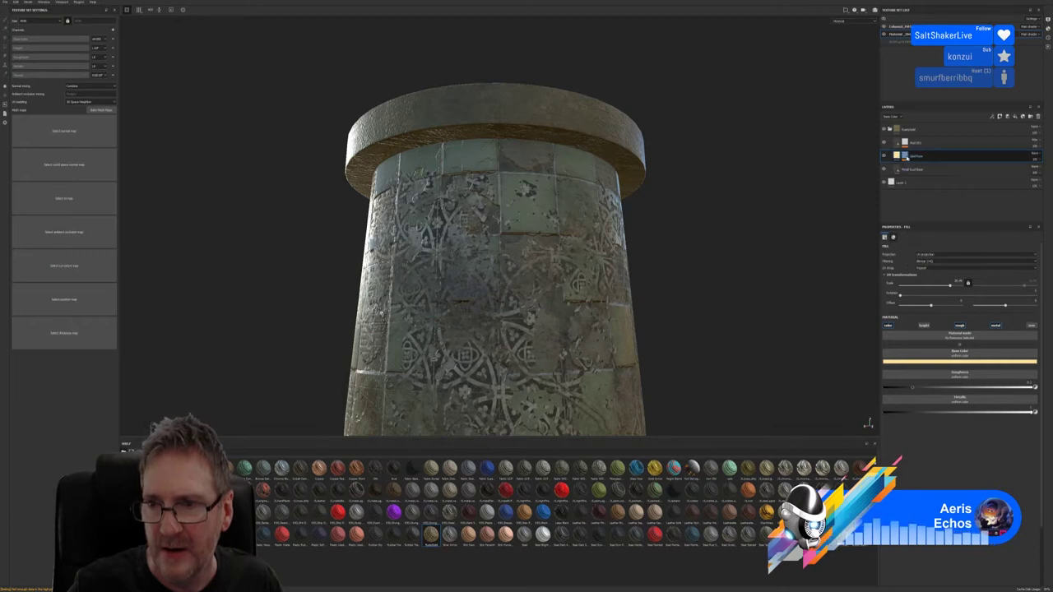
{"action": "left_click", "coordinate": [904, 159]}
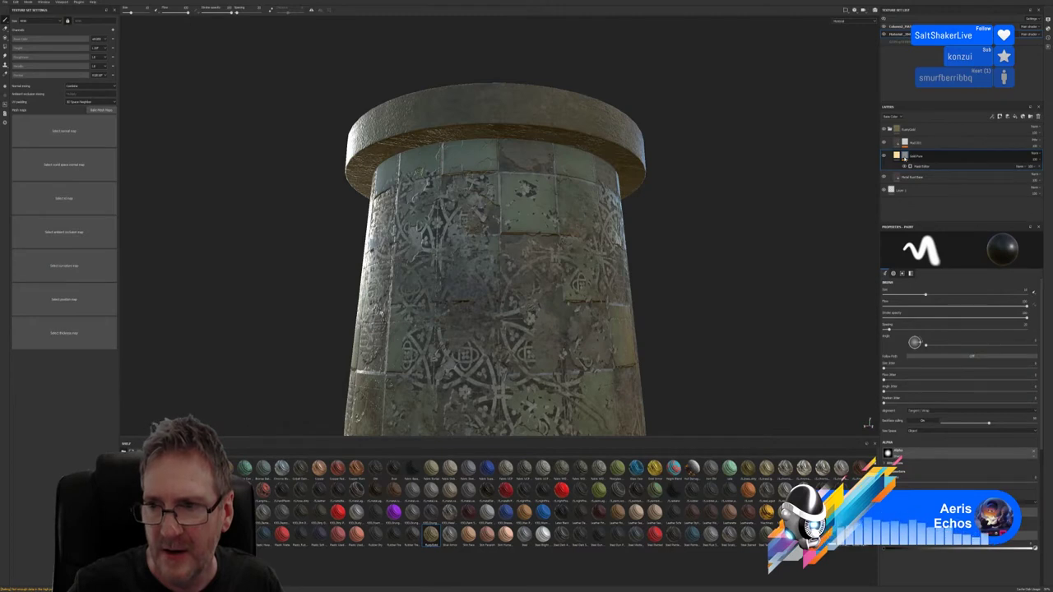
{"action": "left_click", "coordinate": [908, 176]}
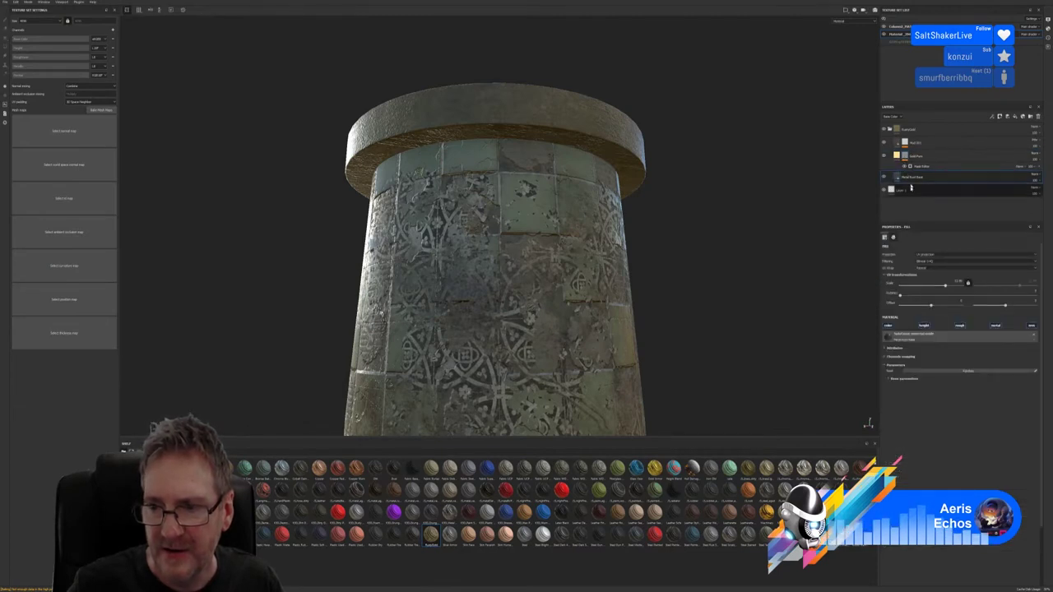
{"action": "left_click", "coordinate": [891, 378]}
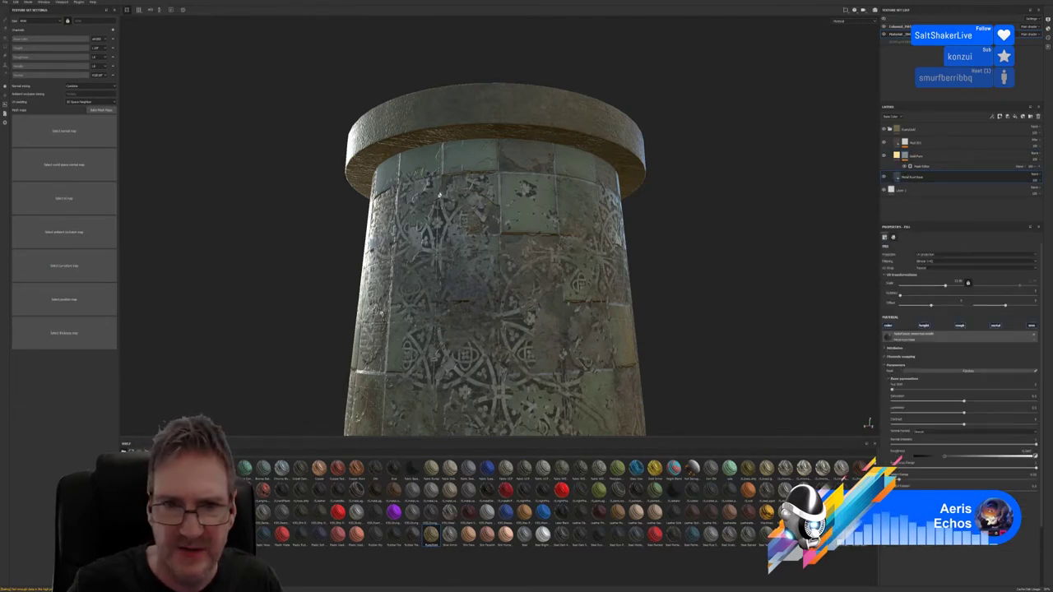
{"action": "scroll", "coordinate": [406, 141], "scroll_direction": "up", "scroll_amount": 4}
{"action": "scroll", "coordinate": [405, 141], "scroll_direction": "up", "scroll_amount": 2}
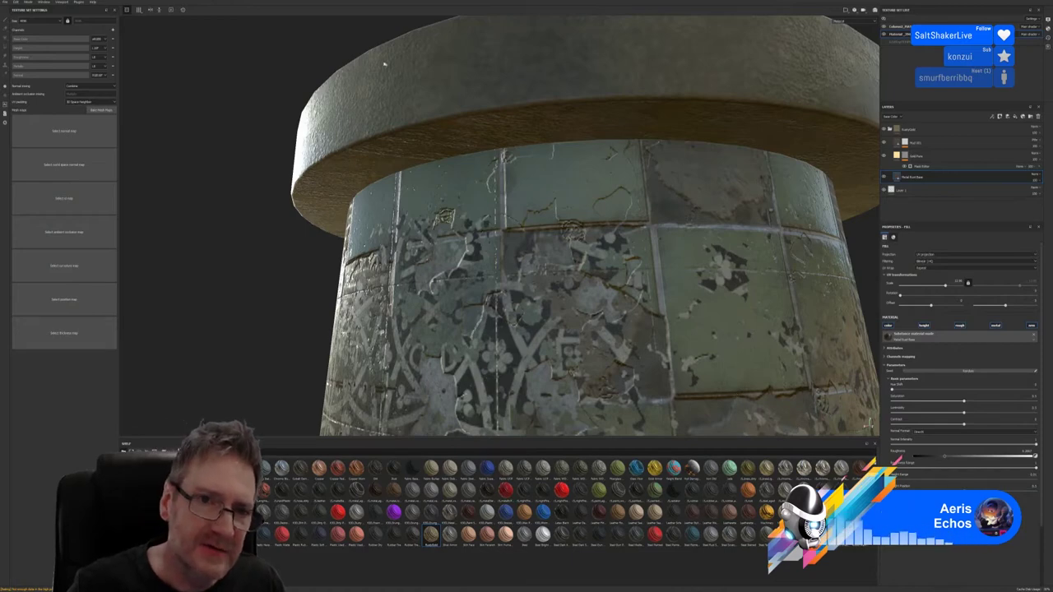
{"action": "scroll", "coordinate": [363, 130], "scroll_direction": "down", "scroll_amount": 5}
{"action": "left_click_drag", "start_coordinate": [363, 130], "coordinate": [512, 172], "text": "alt"}
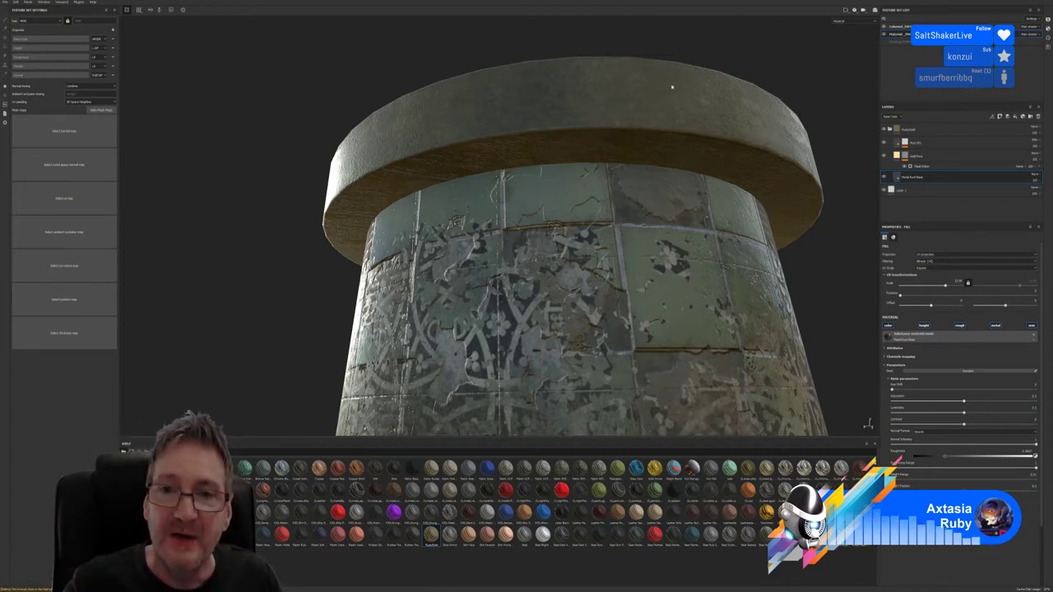
{"action": "left_click_drag", "start_coordinate": [663, 50], "coordinate": [632, 93], "text": "alt"}
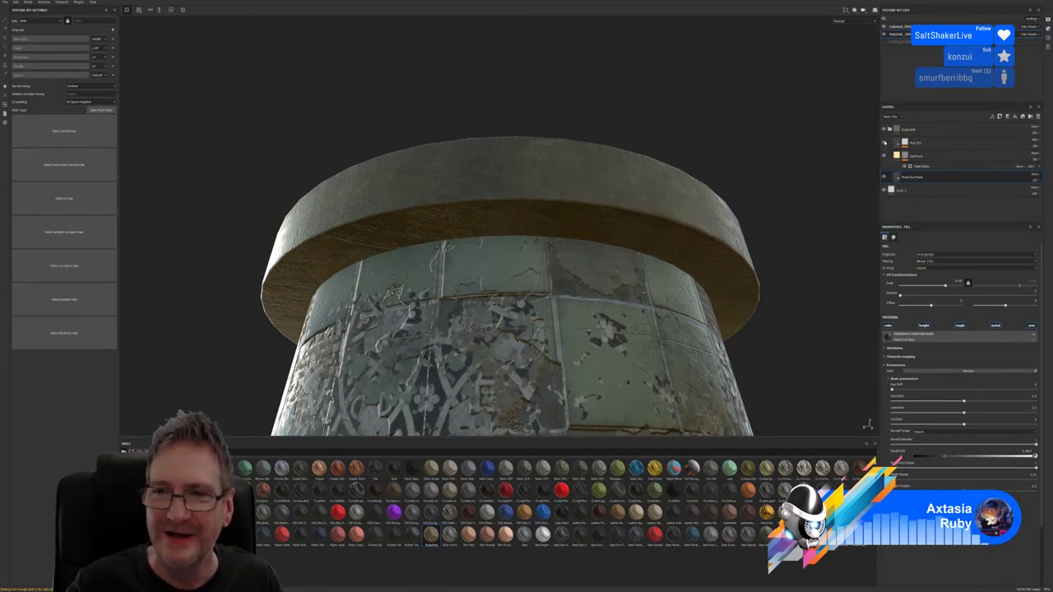
Turn the Gold Paint layer back on and add a paint effect above its mask generator
{"action": "left_click", "coordinate": [885, 155]}
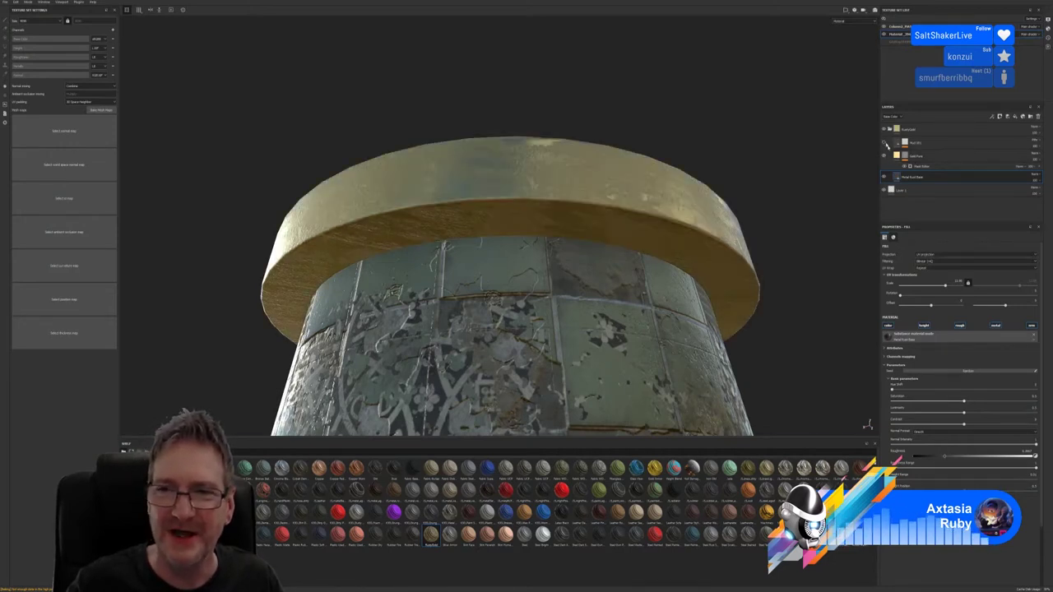
{"action": "left_click", "coordinate": [906, 156]}
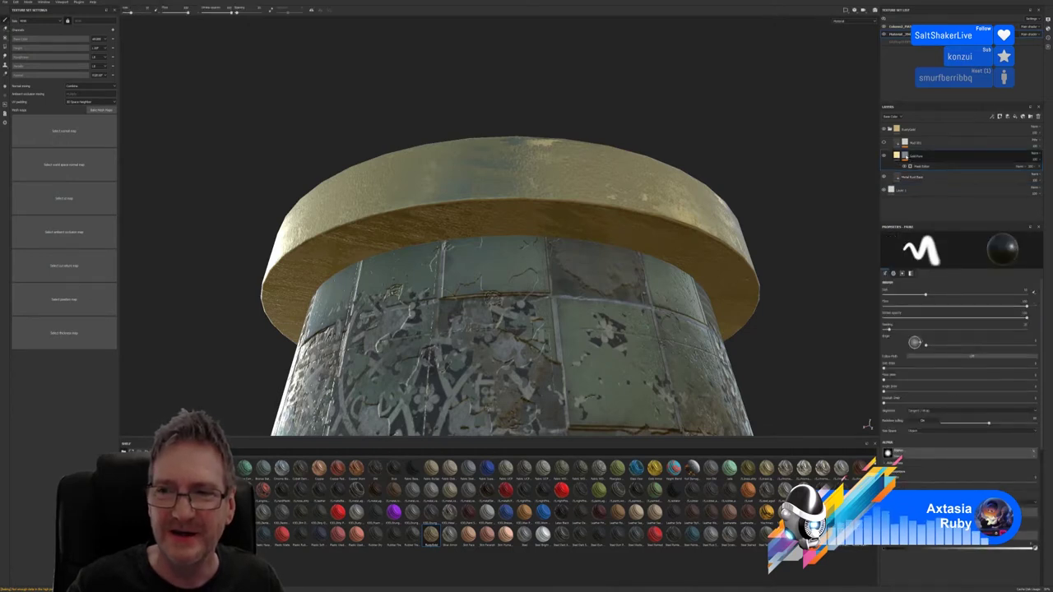
{"action": "left_click", "coordinate": [932, 167]}
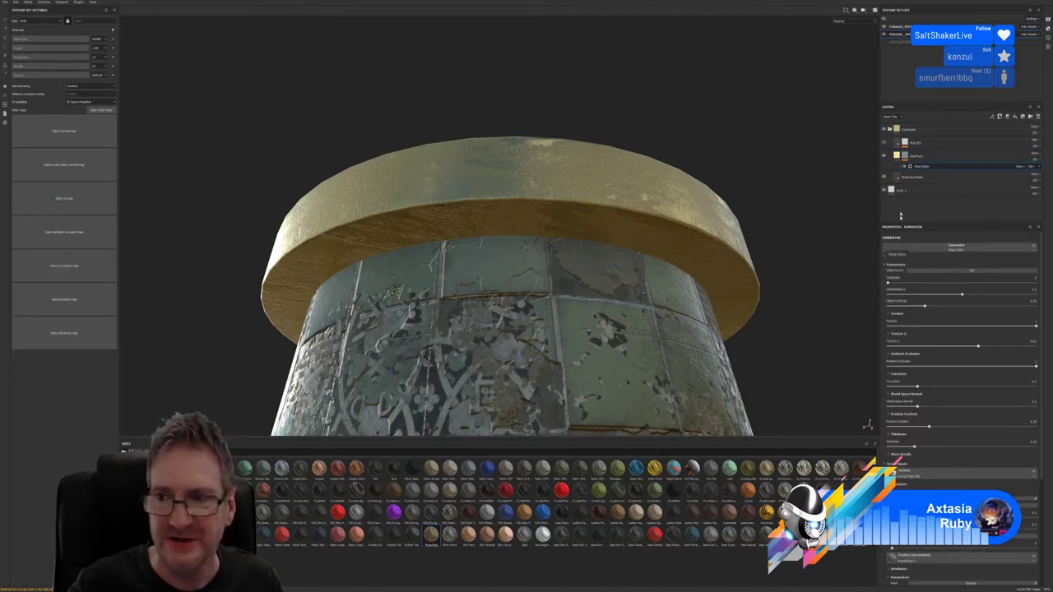
{"action": "right_click", "coordinate": [927, 168]}
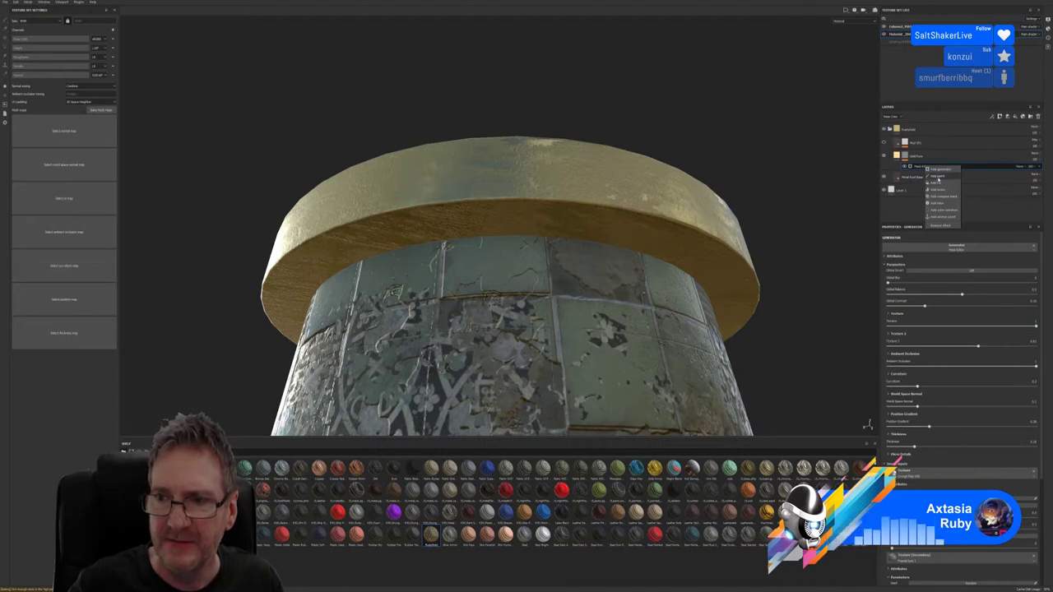
{"action": "left_click", "coordinate": [938, 175]}
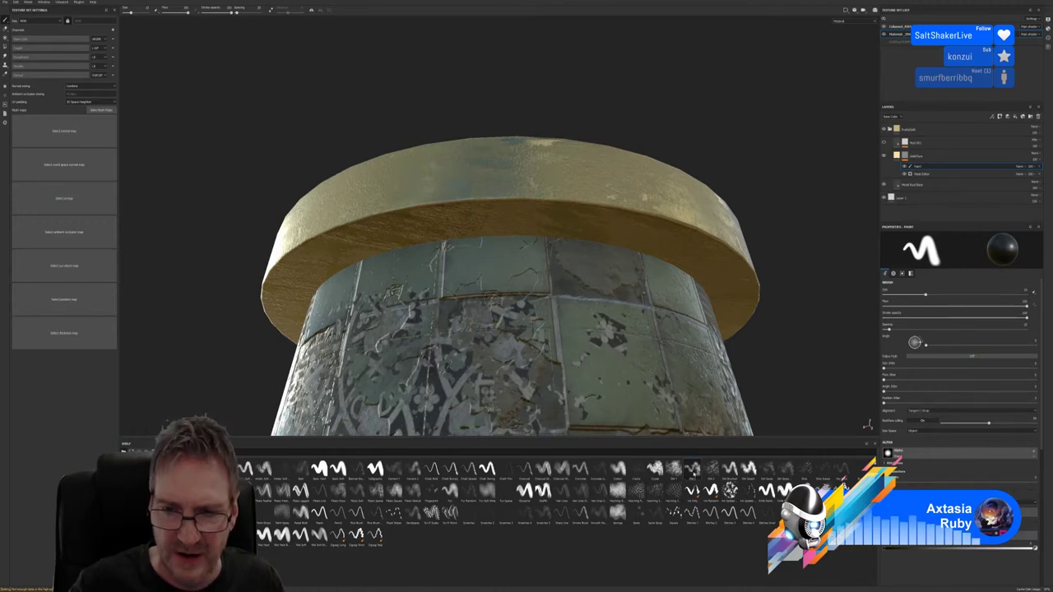
Choose the smoke brush and shrink it with three [ presses
{"action": "left_click", "coordinate": [692, 469]}
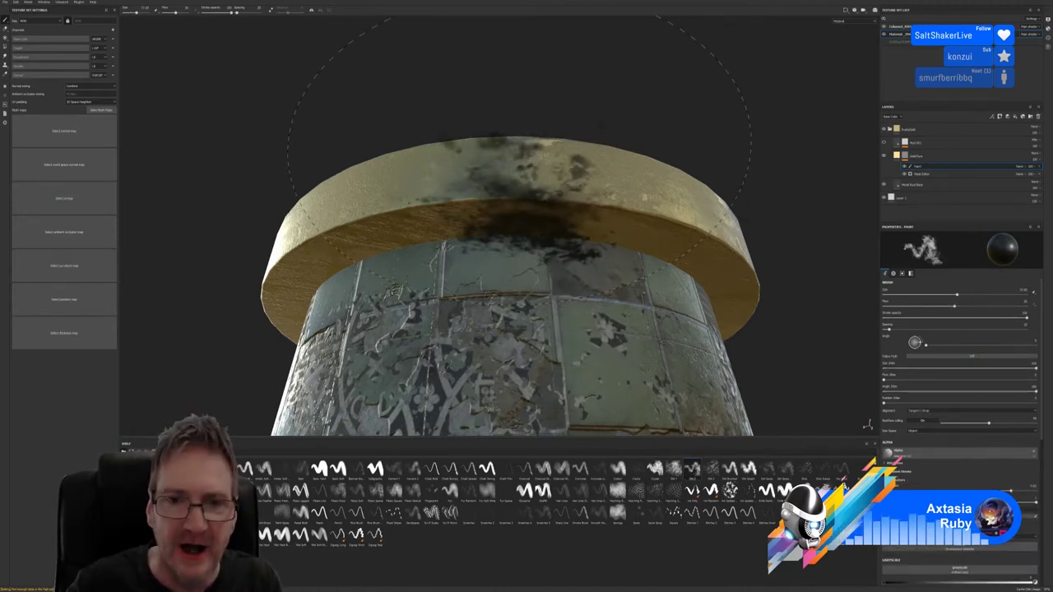
{"action": "key", "text": "bracketleft"}
{"action": "key", "text": "bracketleft"}
{"action": "key", "text": "bracketleft"}
{"action": "key", "text": "bracketleft"}
{"action": "key", "text": "bracketleft"}
{"action": "key", "text": "bracketleft"}
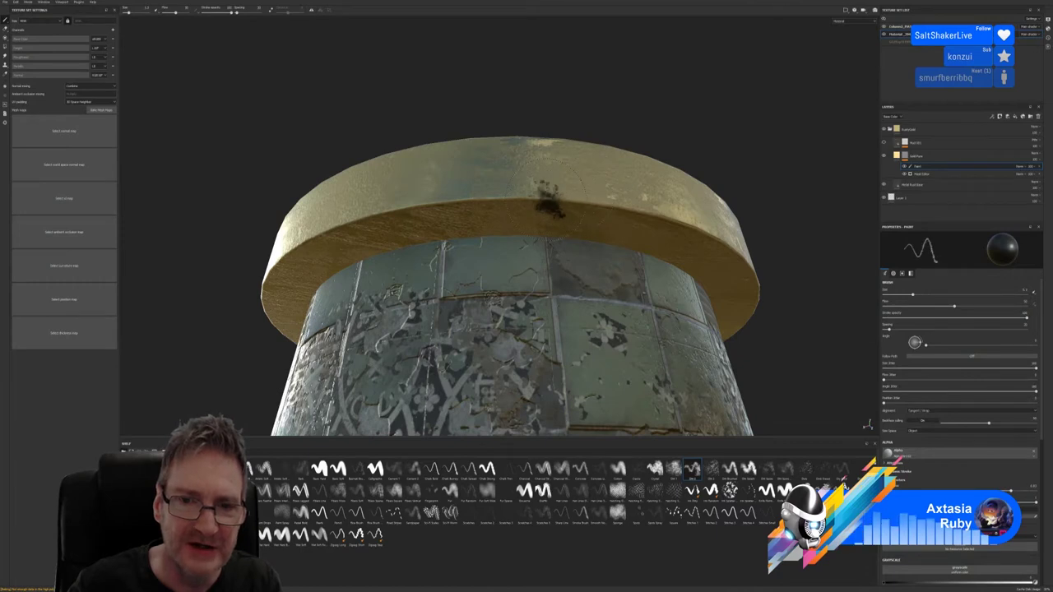
{"action": "key", "text": "bracketleft"}
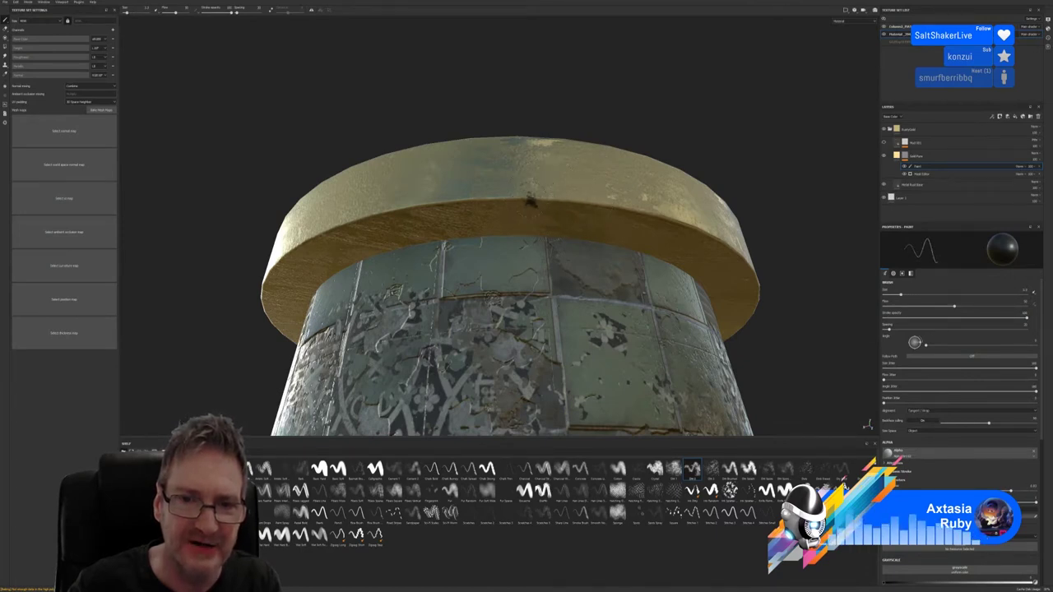
{"action": "key", "text": "bracketleft"}
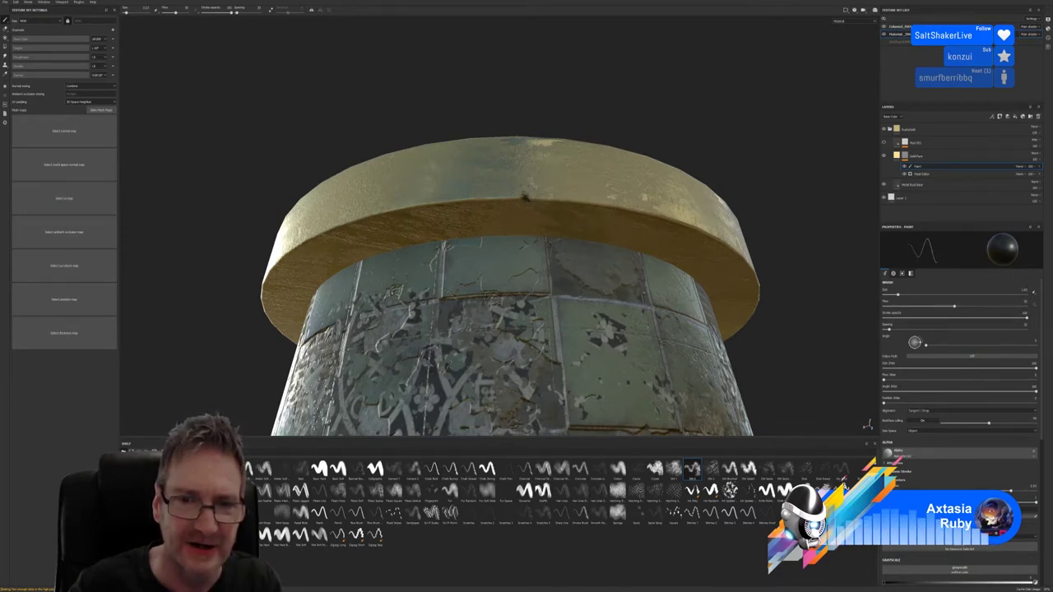
{"action": "scroll", "coordinate": [525, 197], "scroll_direction": "up", "scroll_amount": 5}
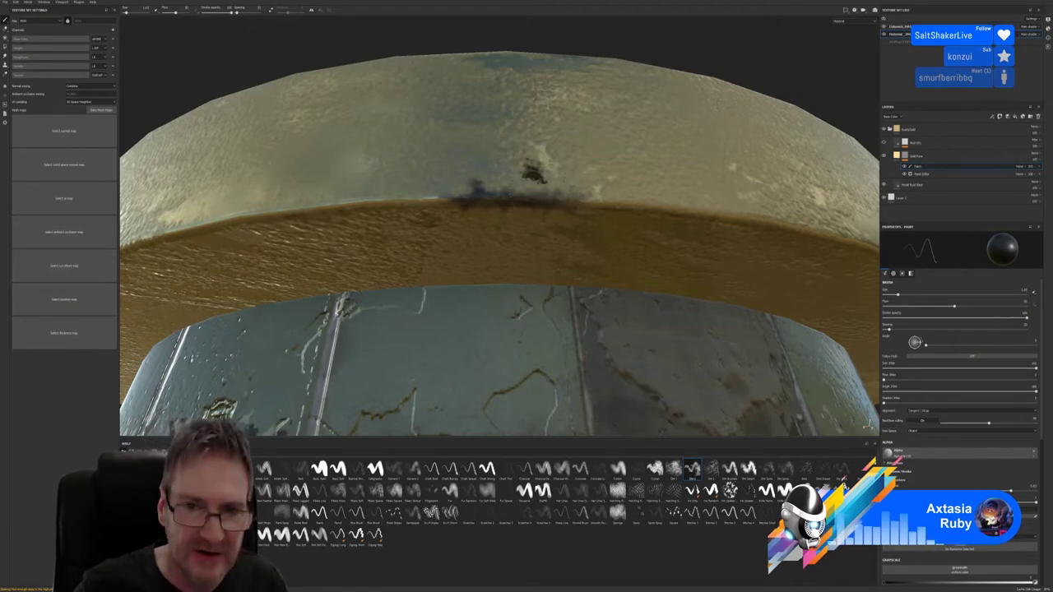
Paint several dark grime strokes and a dab along the rim's top edge
{"action": "key", "text": "alt"}
{"action": "left_click_drag", "start_coordinate": [794, 56], "coordinate": [880, 54], "text": "alt"}
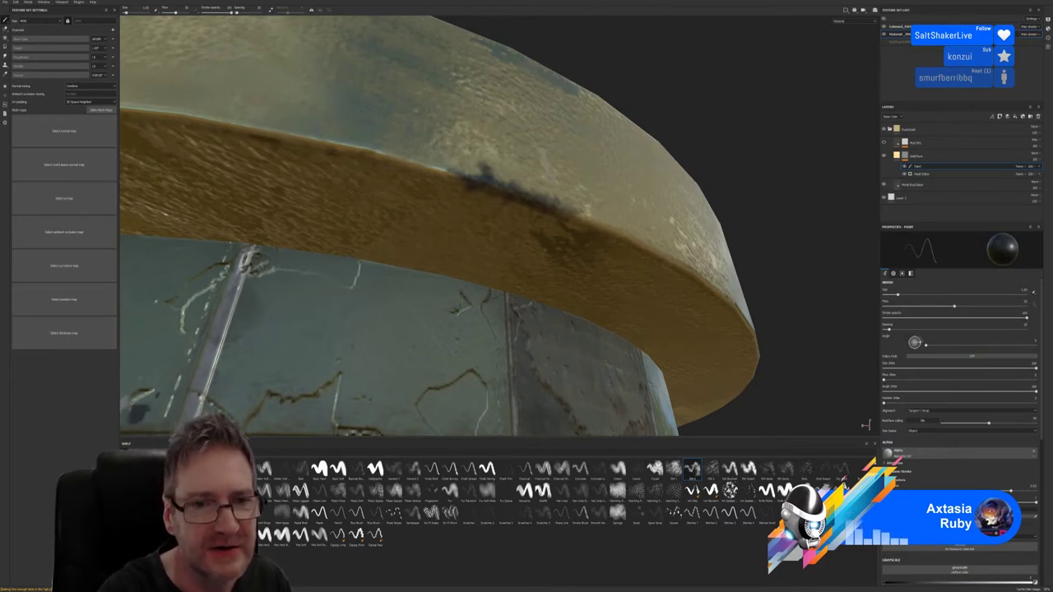
{"action": "mouse_move", "coordinate": [364, 149]}
{"action": "left_mouse_down"}
{"action": "mouse_move", "coordinate": [444, 172]}
{"action": "mouse_move", "coordinate": [431, 161]}
{"action": "left_mouse_up"}
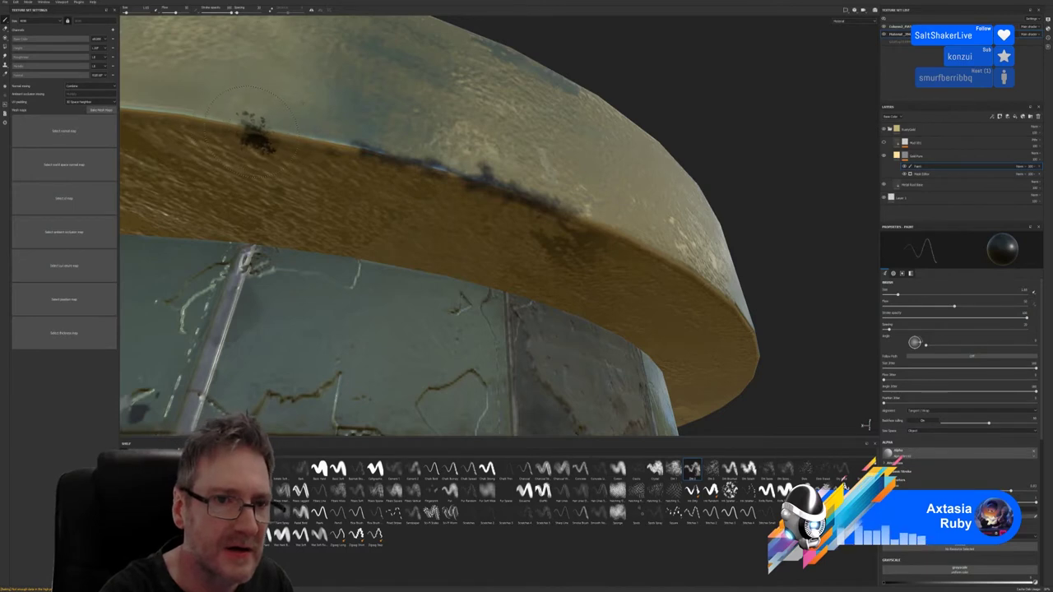
{"action": "mouse_move", "coordinate": [263, 128]}
{"action": "left_mouse_down"}
{"action": "mouse_move", "coordinate": [333, 152]}
{"action": "mouse_move", "coordinate": [362, 144]}
{"action": "mouse_move", "coordinate": [303, 137]}
{"action": "left_mouse_up"}
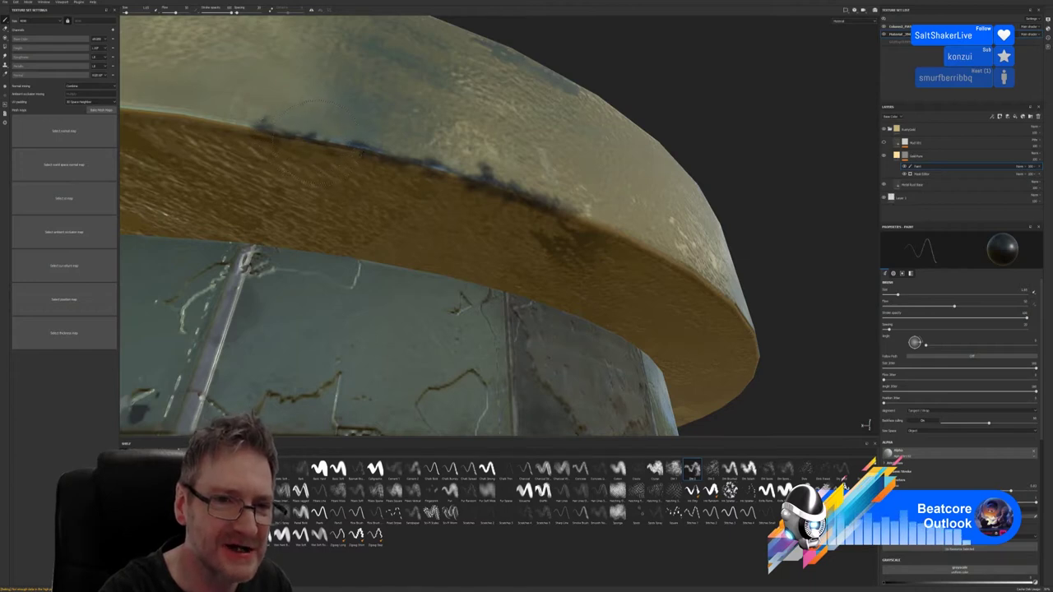
{"action": "left_click_drag", "start_coordinate": [328, 140], "coordinate": [317, 140]}
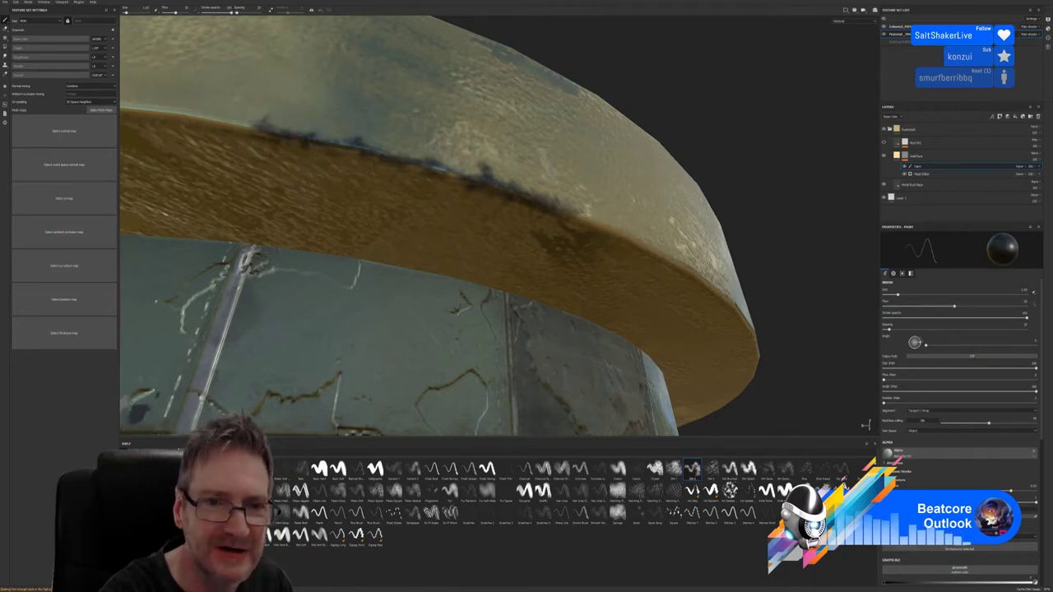
{"action": "left_click", "coordinate": [395, 142]}
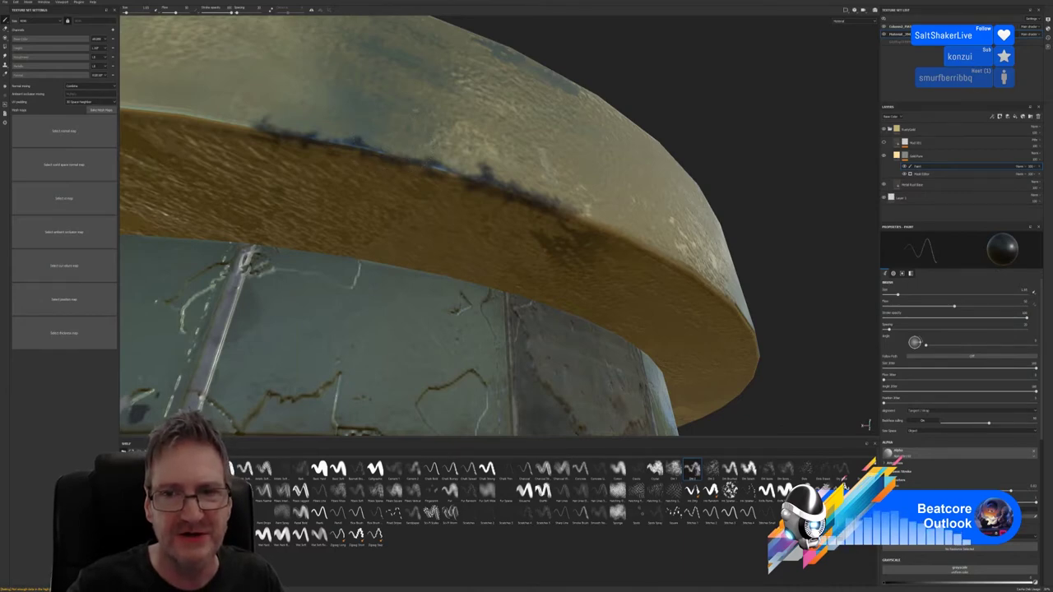
Add a short grime stroke on the cap edge, undoing three unwanted blotches, then a small dab
{"action": "left_click_drag", "start_coordinate": [678, 68], "coordinate": [708, 78], "text": "alt"}
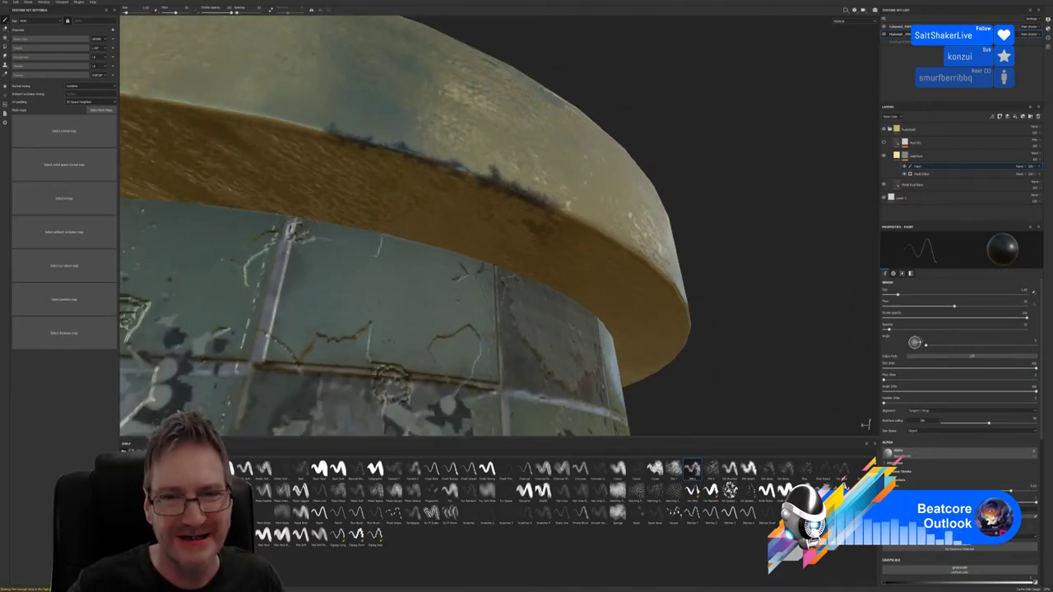
{"action": "left_click_drag", "start_coordinate": [613, 97], "coordinate": [817, 148], "text": "alt"}
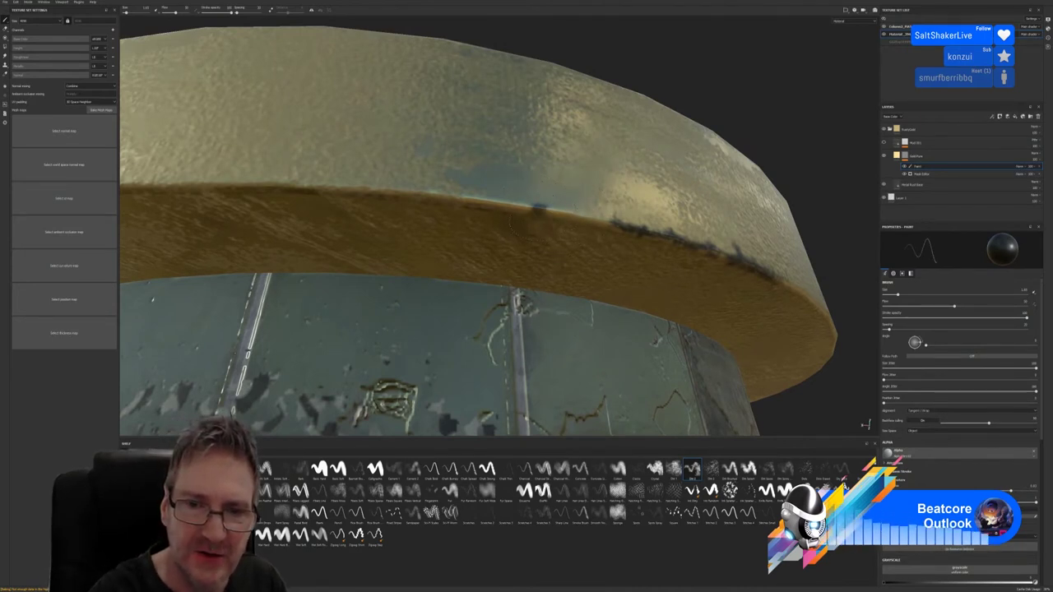
{"action": "mouse_move", "coordinate": [537, 207]}
{"action": "left_mouse_down"}
{"action": "mouse_move", "coordinate": [567, 200]}
{"action": "mouse_move", "coordinate": [584, 216]}
{"action": "mouse_move", "coordinate": [571, 191]}
{"action": "mouse_move", "coordinate": [591, 213]}
{"action": "left_mouse_up"}
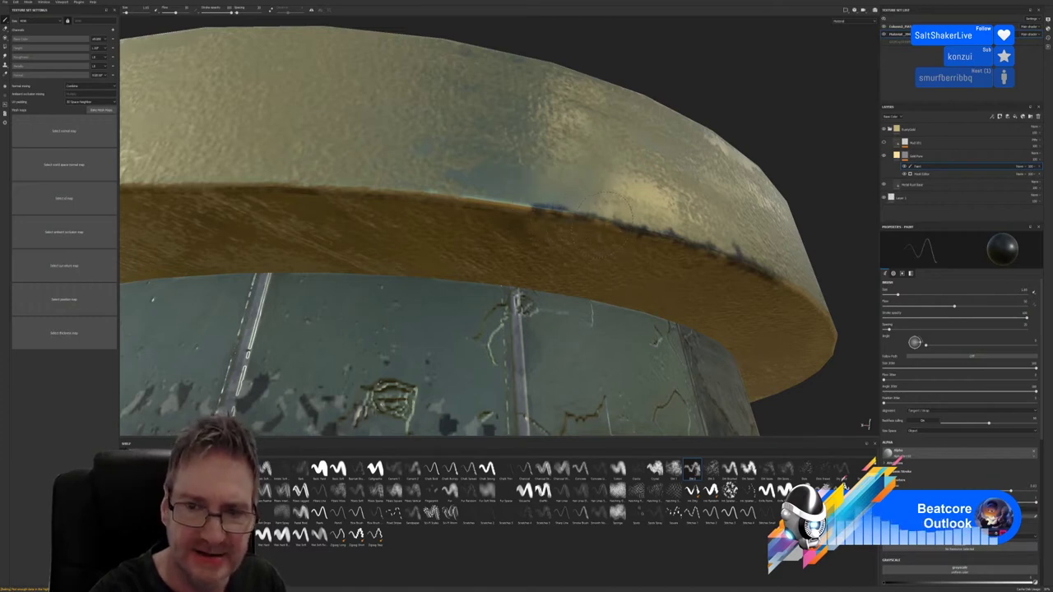
{"action": "left_click_drag", "start_coordinate": [402, 206], "coordinate": [388, 191]}
{"action": "key", "text": "ctrl+z"}
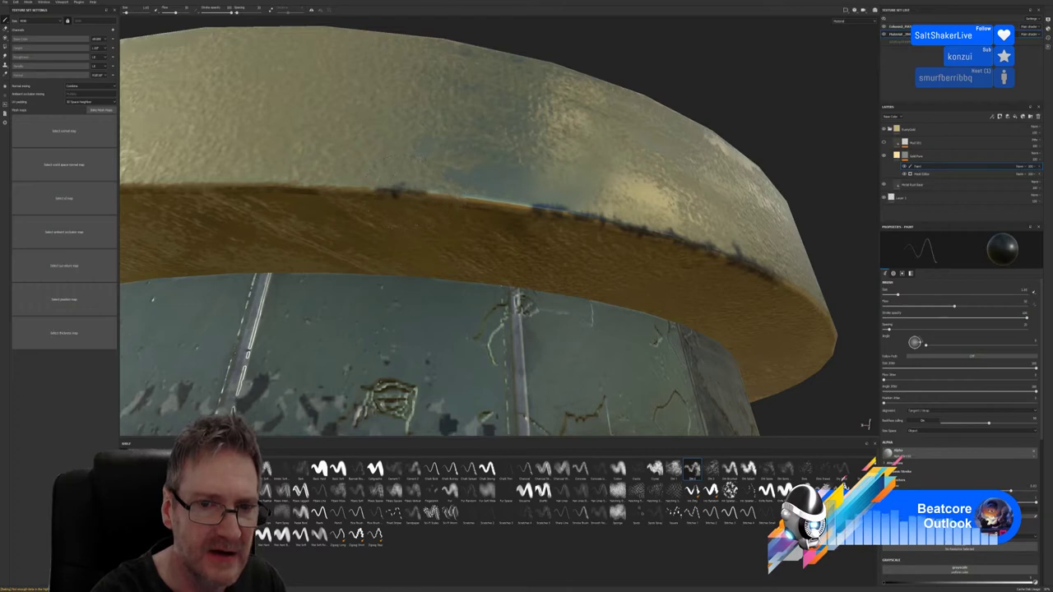
{"action": "left_click_drag", "start_coordinate": [434, 192], "coordinate": [466, 201]}
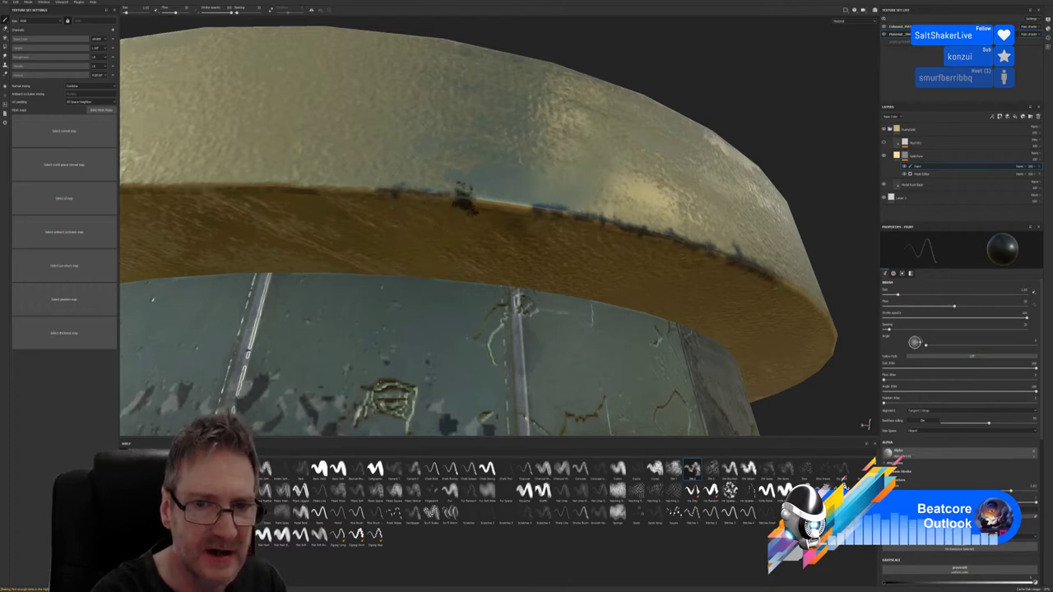
{"action": "key", "text": "ctrl+z"}
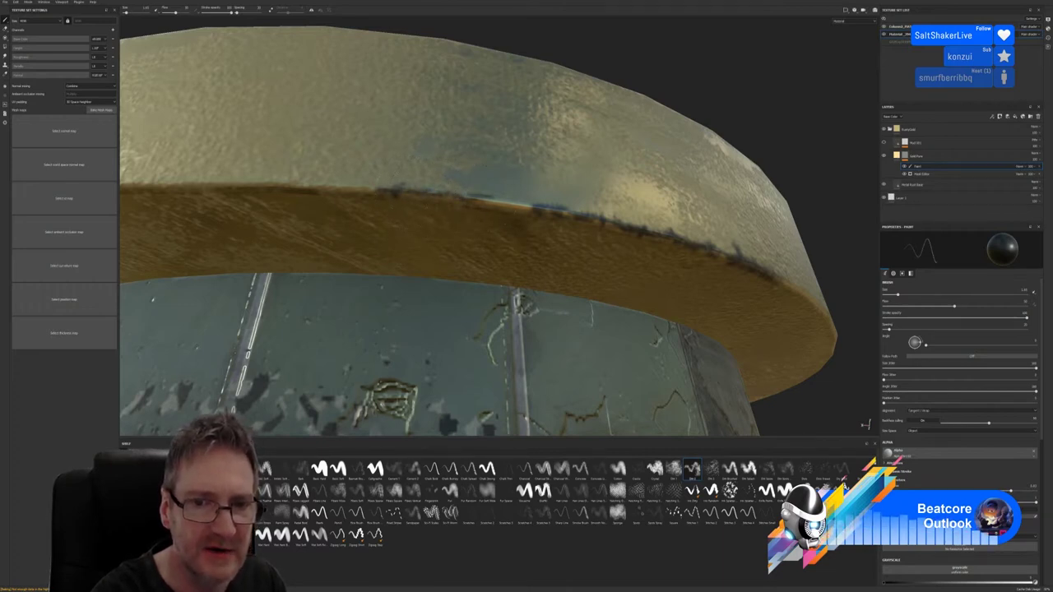
{"action": "left_click_drag", "start_coordinate": [485, 198], "coordinate": [499, 202]}
{"action": "key", "text": "ctrl+z"}
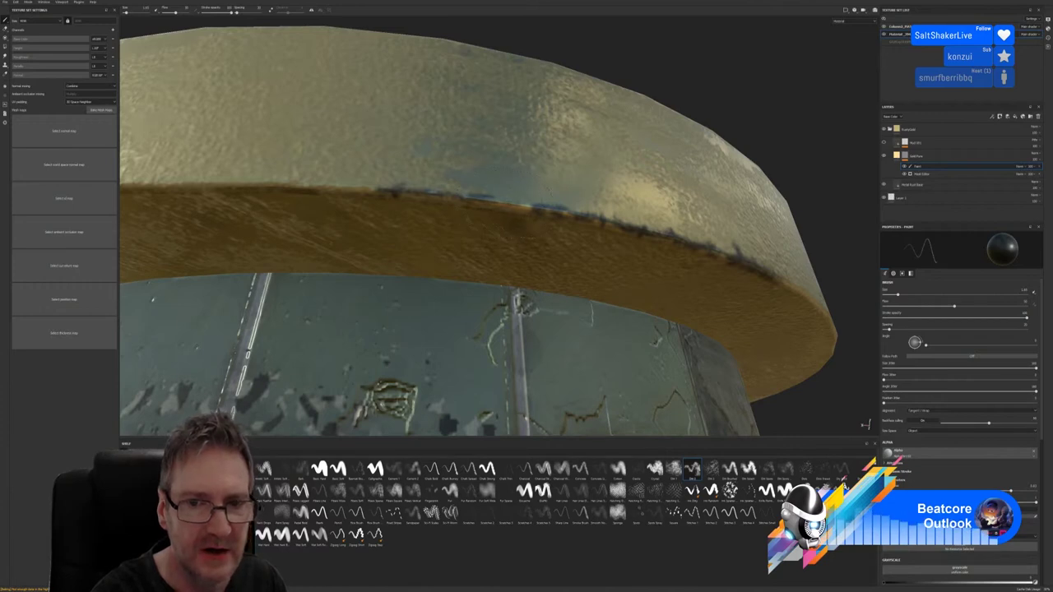
{"action": "left_click", "coordinate": [521, 206]}
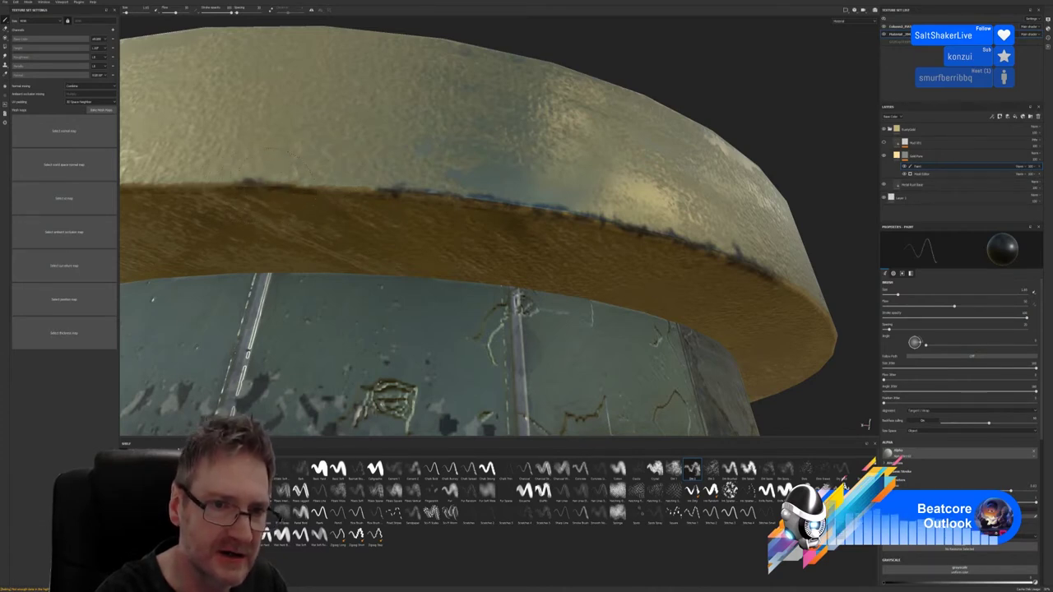
Retry a fainter grime spot on the cap's left top edge, undoing repeats, then dab mid-edge
{"action": "left_click", "coordinate": [301, 186]}
{"action": "key", "text": "ctrl+z"}
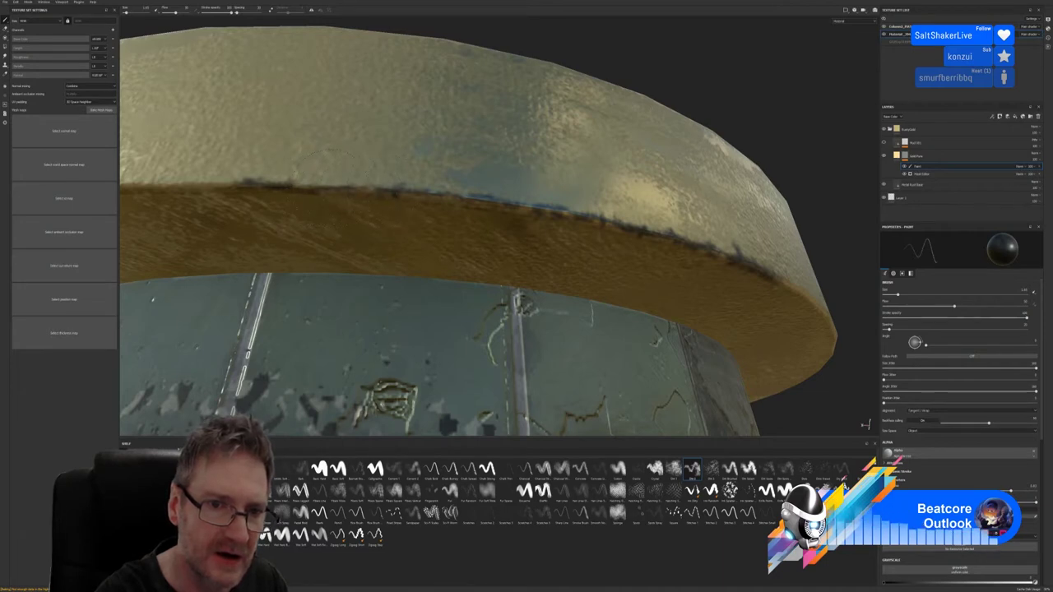
{"action": "left_click", "coordinate": [293, 174]}
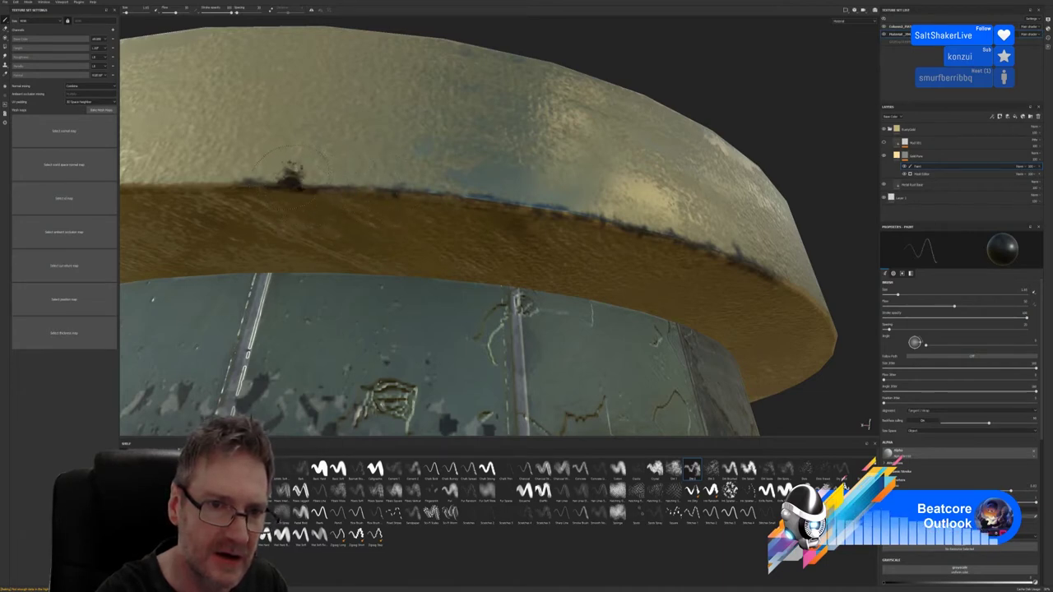
{"action": "key", "text": "ctrl+z"}
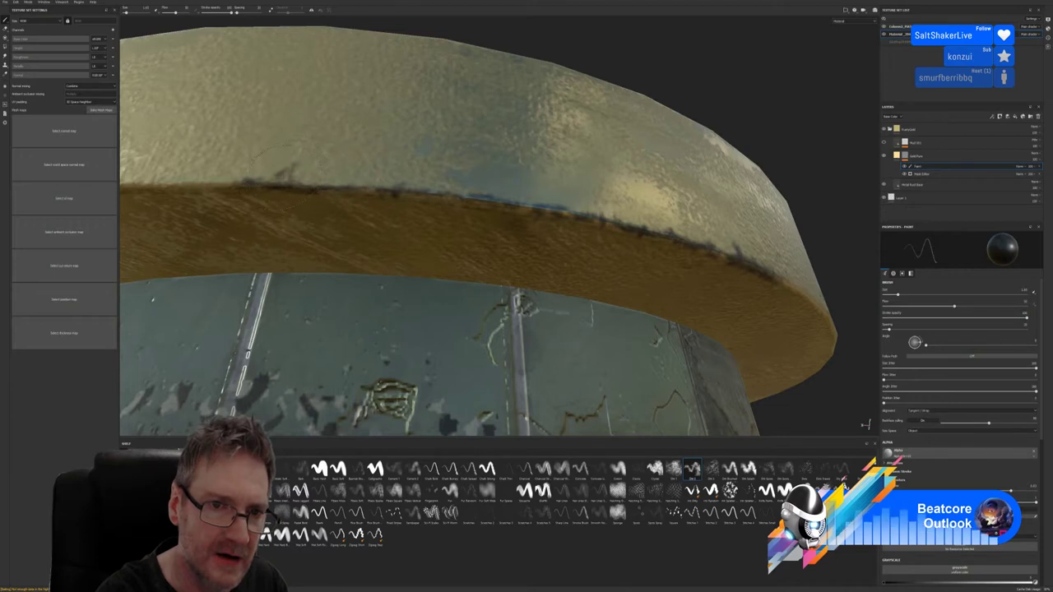
{"action": "left_click", "coordinate": [288, 170]}
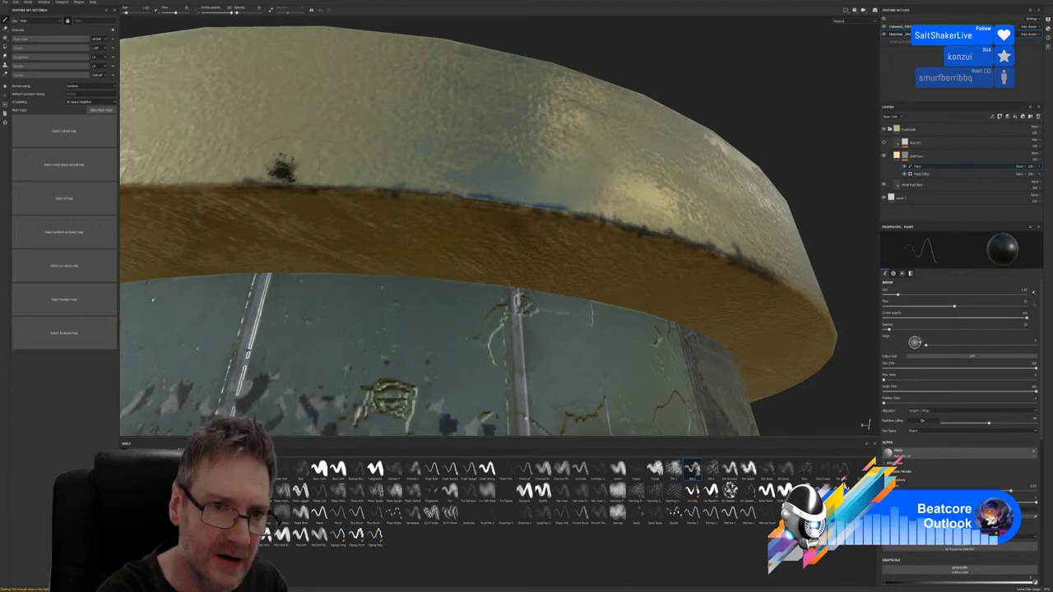
{"action": "key", "text": "ctrl+z"}
{"action": "left_click", "coordinate": [296, 169]}
{"action": "key", "text": "ctrl+z"}
{"action": "left_click", "coordinate": [299, 168]}
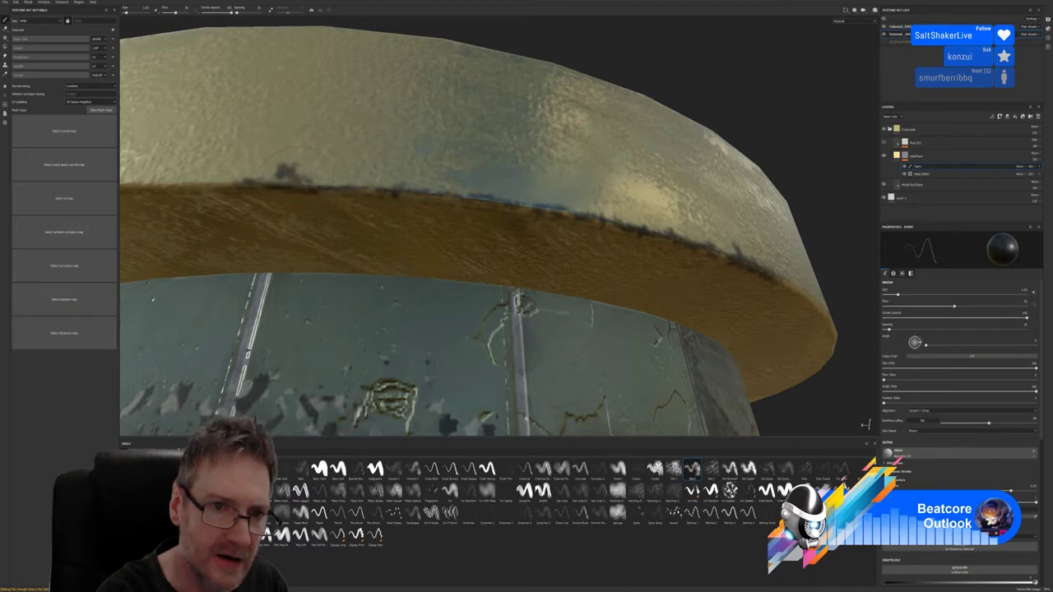
{"action": "left_click", "coordinate": [280, 177]}
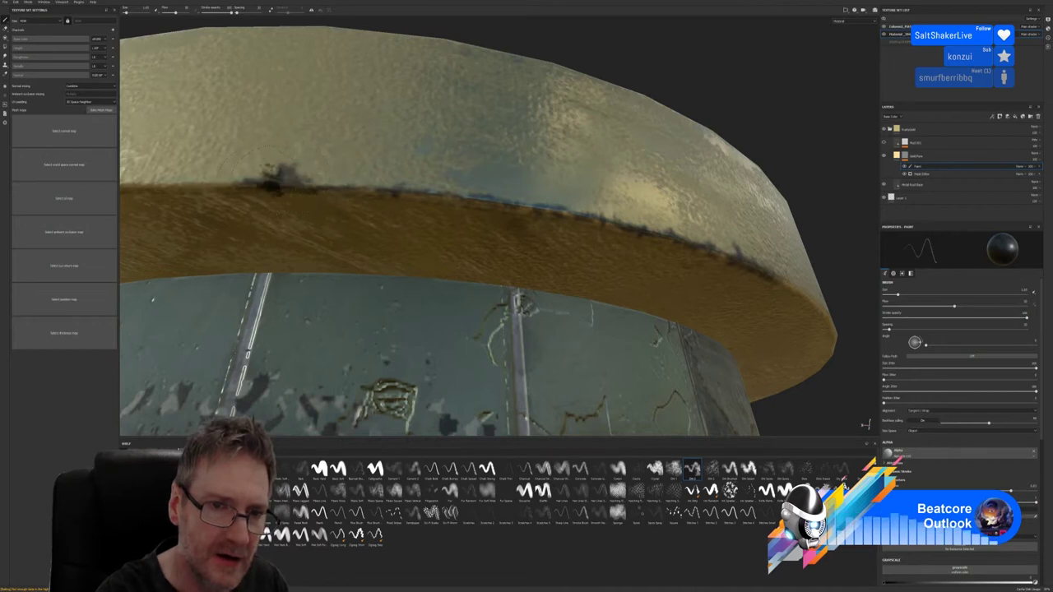
{"action": "key", "text": "ctrl+z"}
{"action": "left_click", "coordinate": [271, 177]}
{"action": "key", "text": "ctrl+z"}
{"action": "left_click", "coordinate": [276, 176]}
{"action": "key", "text": "ctrl+z"}
{"action": "left_click", "coordinate": [282, 173]}
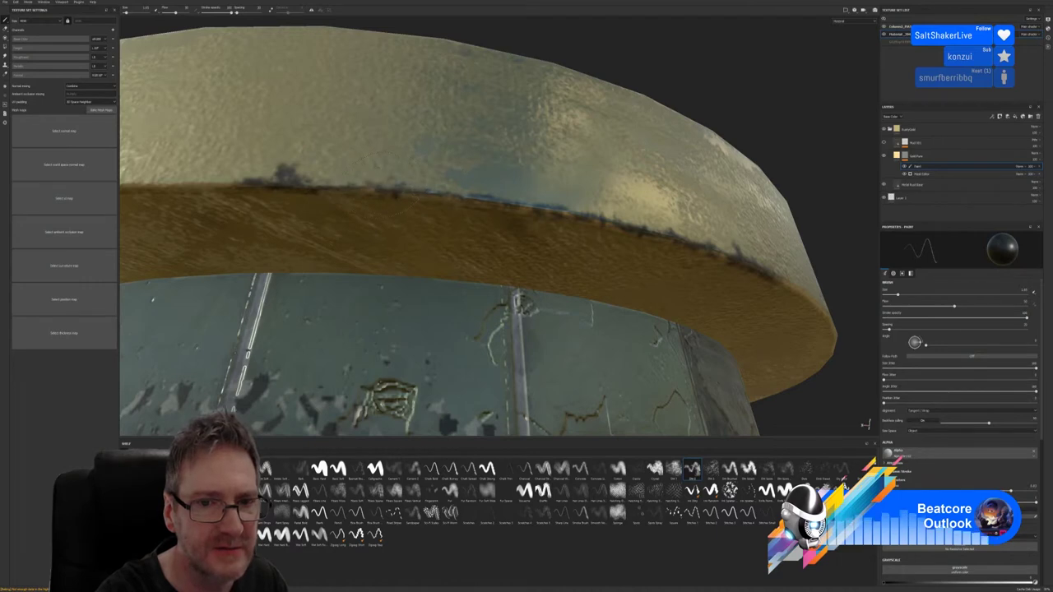
{"action": "left_click", "coordinate": [411, 168]}
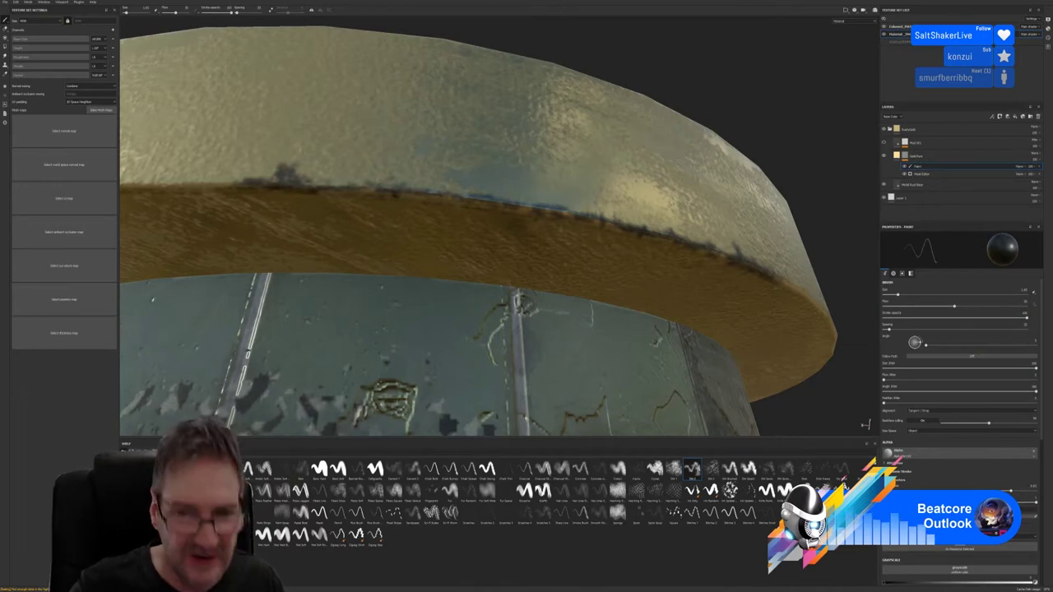
Paint a dark grime streak along the cap's lower rim, undoing one stray stamp
{"action": "mouse_move", "coordinate": [715, 72]}
{"action": "left_mouse_down", "text": "alt"}
{"action": "mouse_move", "coordinate": [729, 70]}
{"action": "mouse_move", "coordinate": [623, 188]}
{"action": "mouse_move", "coordinate": [609, 191]}
{"action": "mouse_move", "coordinate": [589, 101]}
{"action": "left_mouse_up", "text": "alt"}
{"action": "mouse_move", "coordinate": [601, 112]}
{"action": "left_mouse_down", "text": "alt"}
{"action": "mouse_move", "coordinate": [735, 73]}
{"action": "mouse_move", "coordinate": [781, 82]}
{"action": "left_mouse_up", "text": "alt"}
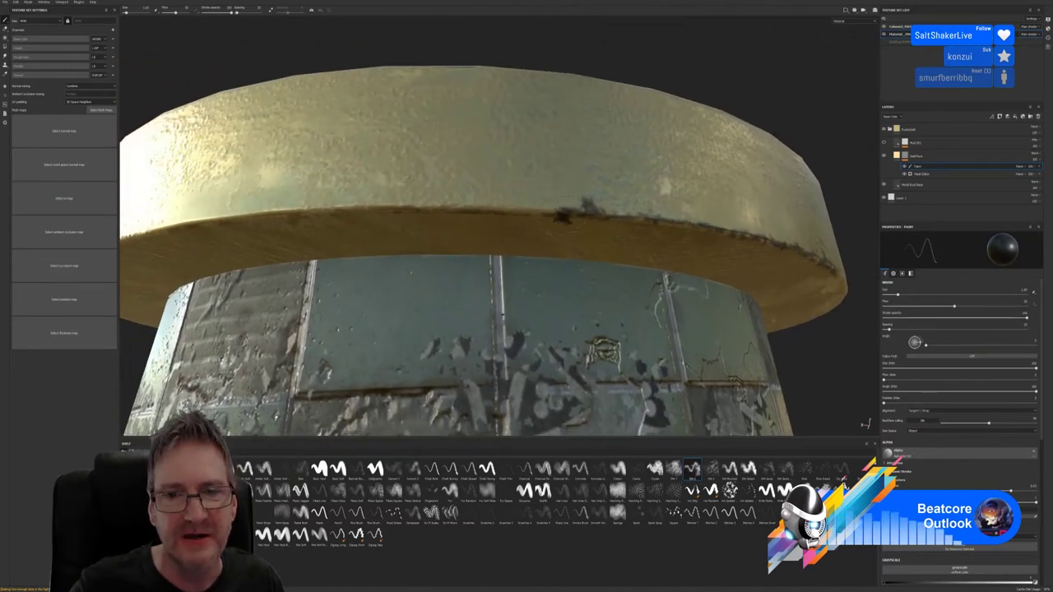
{"action": "scroll", "coordinate": [562, 212], "scroll_direction": "up", "scroll_amount": 4}
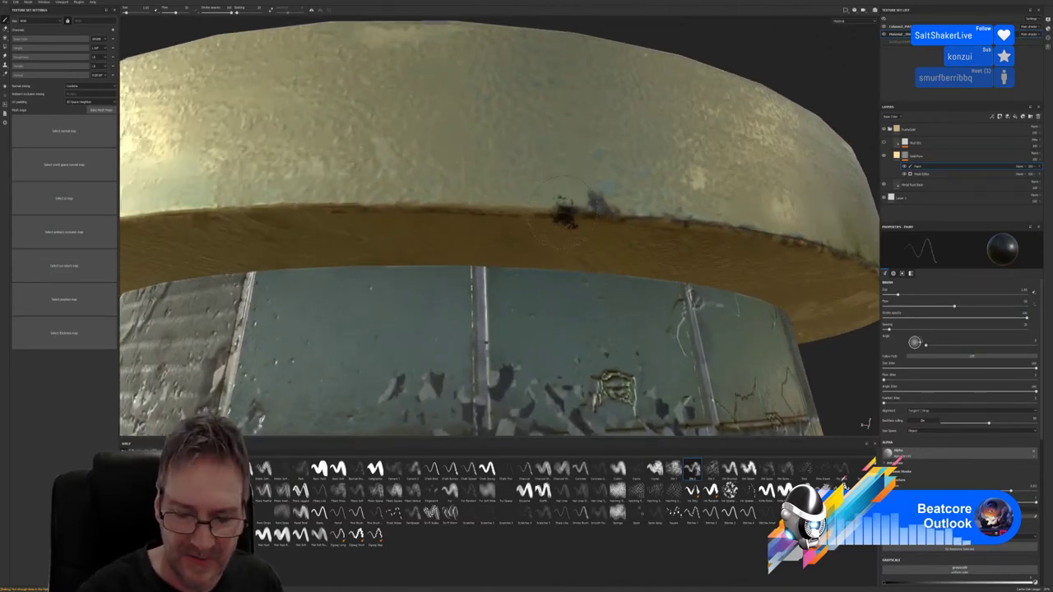
{"action": "mouse_move", "coordinate": [562, 213]}
{"action": "left_mouse_down", "text": "alt"}
{"action": "mouse_move", "coordinate": [502, 193]}
{"action": "mouse_move", "coordinate": [436, 191]}
{"action": "mouse_move", "coordinate": [444, 198]}
{"action": "left_mouse_up", "text": "alt"}
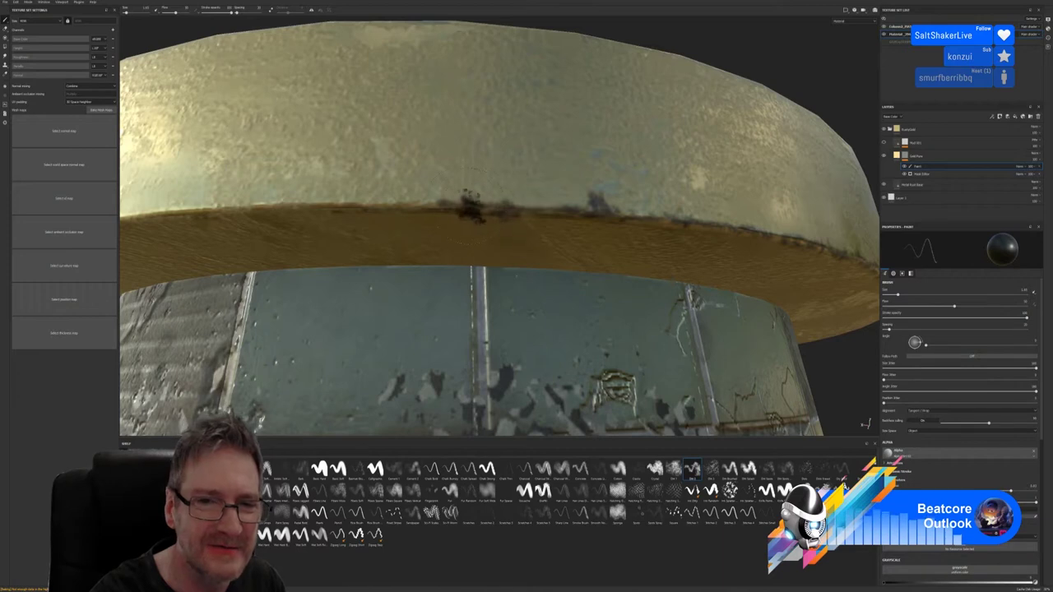
{"action": "left_click", "coordinate": [288, 204]}
{"action": "key", "text": "ctrl+z"}
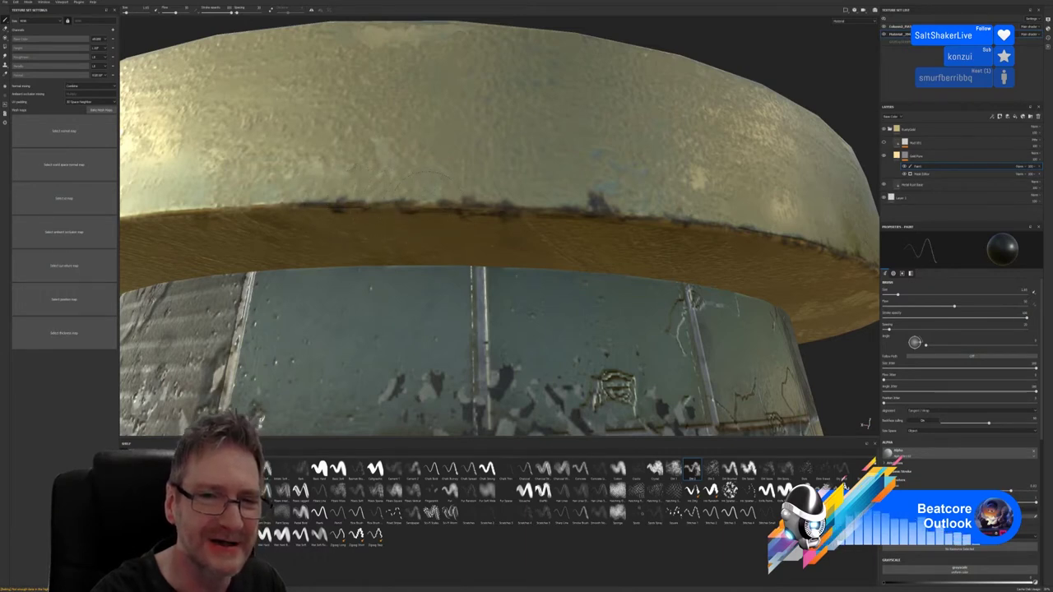
{"action": "left_click_drag", "start_coordinate": [380, 212], "coordinate": [400, 217]}
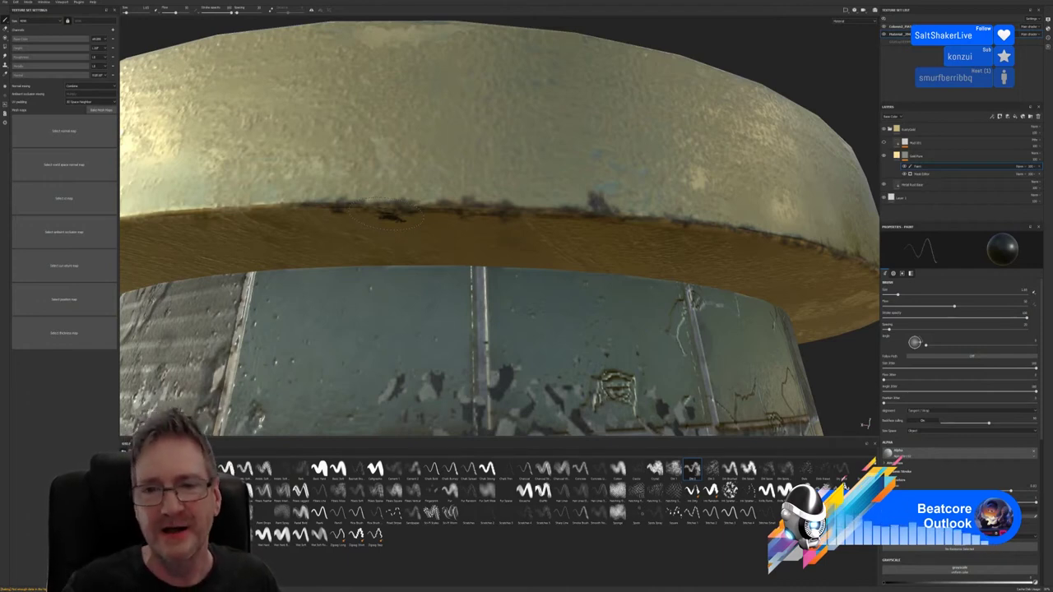
{"action": "left_click_drag", "start_coordinate": [388, 215], "coordinate": [398, 261], "text": "alt"}
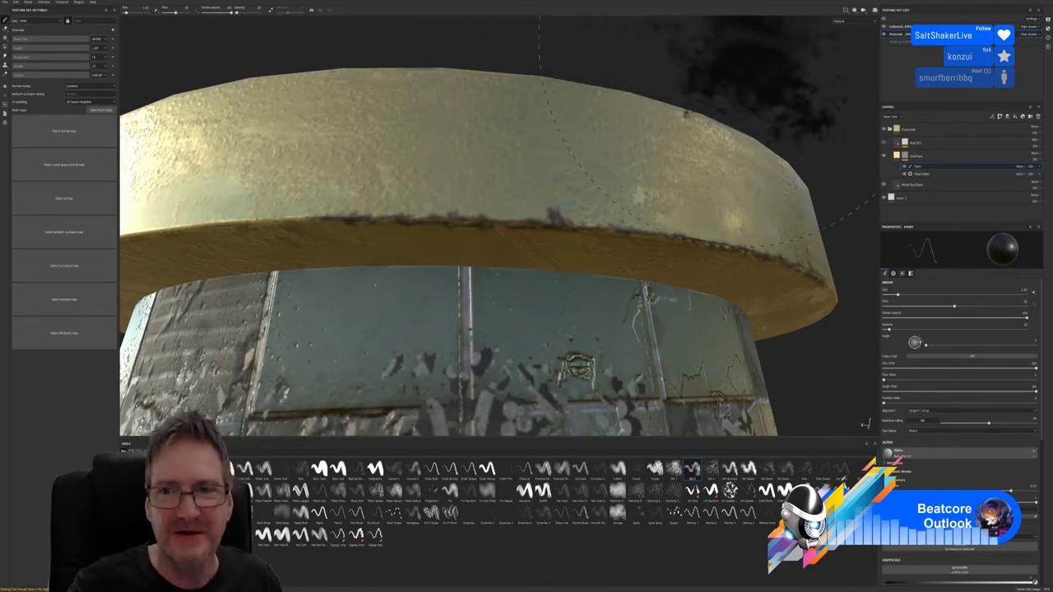
Dab and drag dark grime patches along the cap's front top edge
{"action": "mouse_move", "coordinate": [782, 74]}
{"action": "left_mouse_down", "text": "alt"}
{"action": "mouse_move", "coordinate": [735, 40]}
{"action": "mouse_move", "coordinate": [691, 36]}
{"action": "left_mouse_up", "text": "alt"}
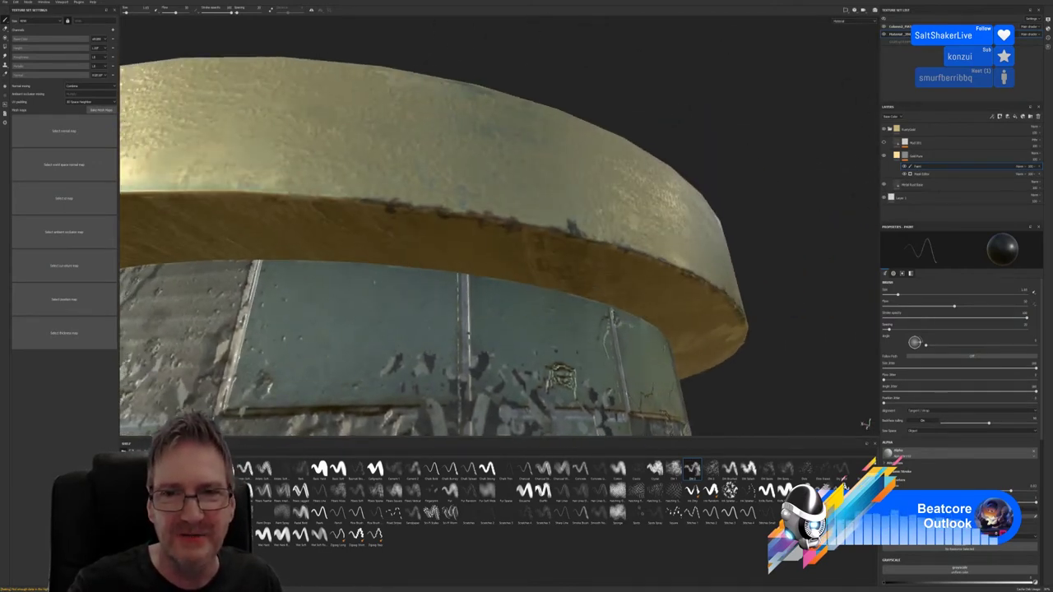
{"action": "left_click_drag", "start_coordinate": [494, 59], "coordinate": [732, 57], "text": "alt"}
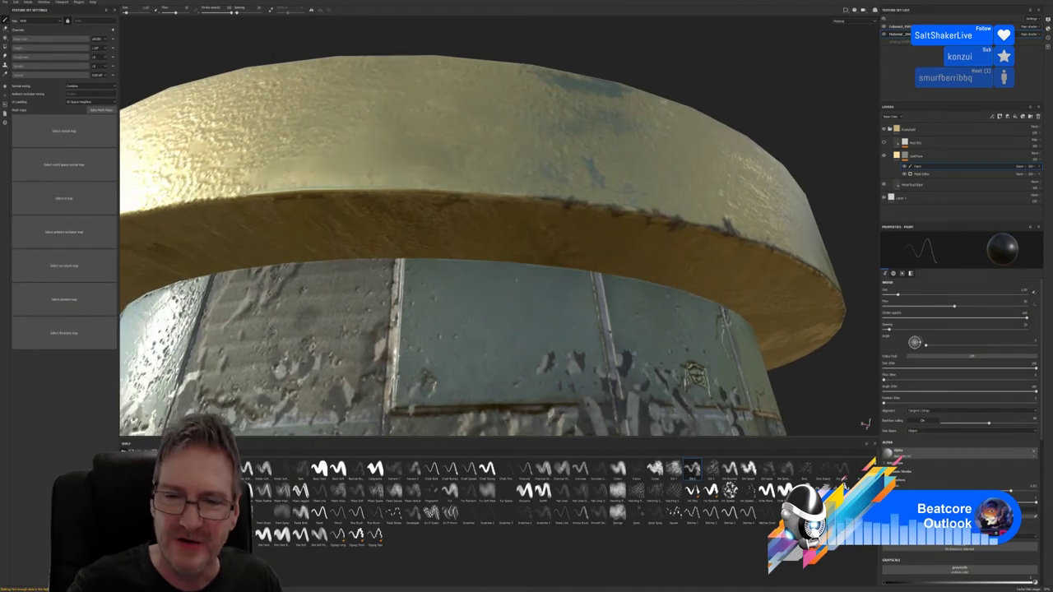
{"action": "left_click", "coordinate": [551, 194]}
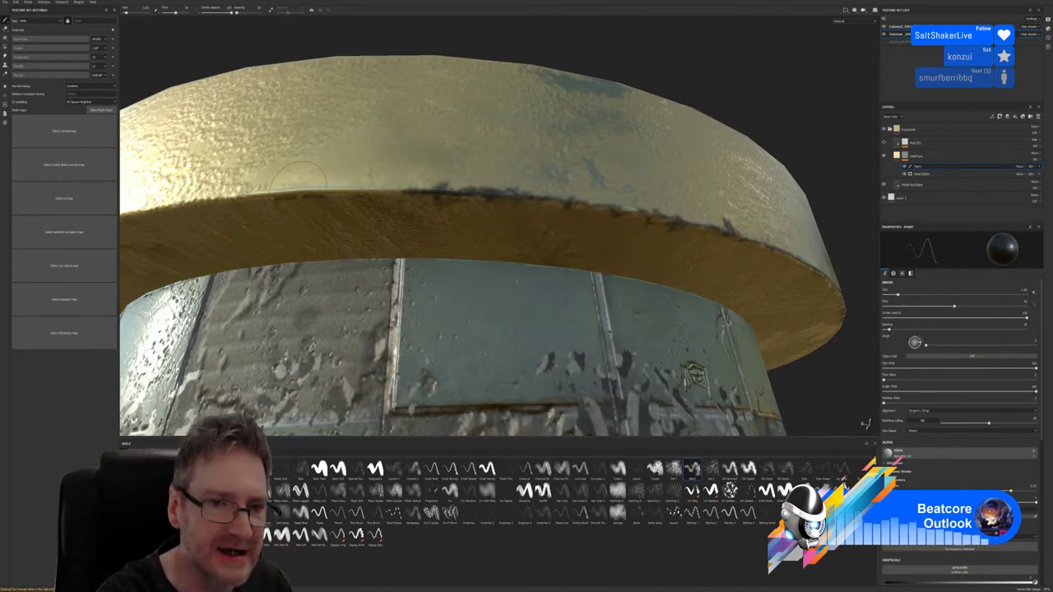
{"action": "mouse_move", "coordinate": [306, 176]}
{"action": "left_mouse_down"}
{"action": "mouse_move", "coordinate": [346, 201]}
{"action": "mouse_move", "coordinate": [336, 185]}
{"action": "mouse_move", "coordinate": [349, 181]}
{"action": "mouse_move", "coordinate": [324, 191]}
{"action": "mouse_move", "coordinate": [361, 176]}
{"action": "left_mouse_up"}
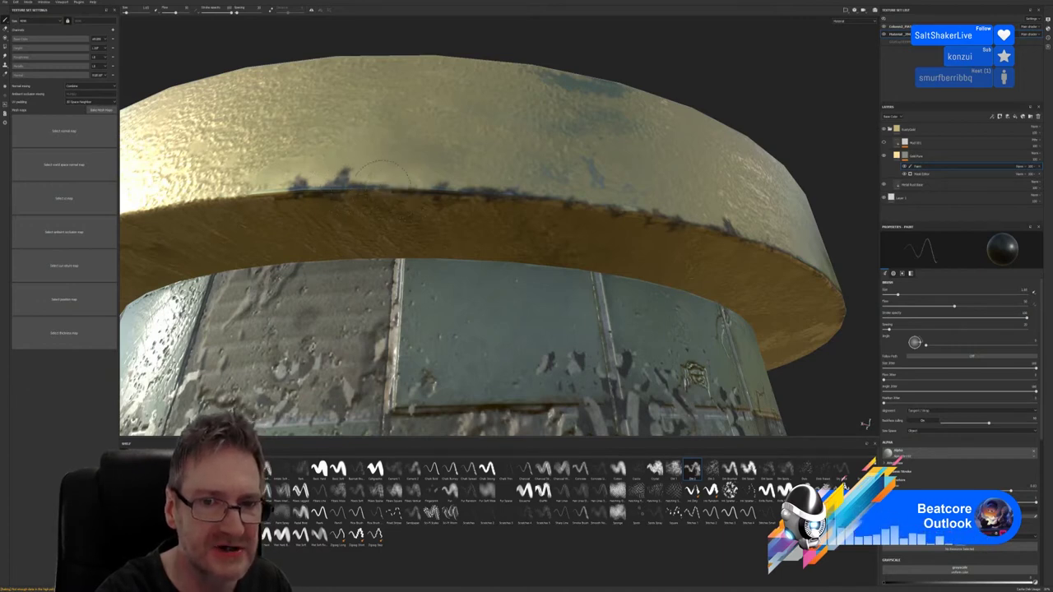
{"action": "left_click", "coordinate": [444, 169]}
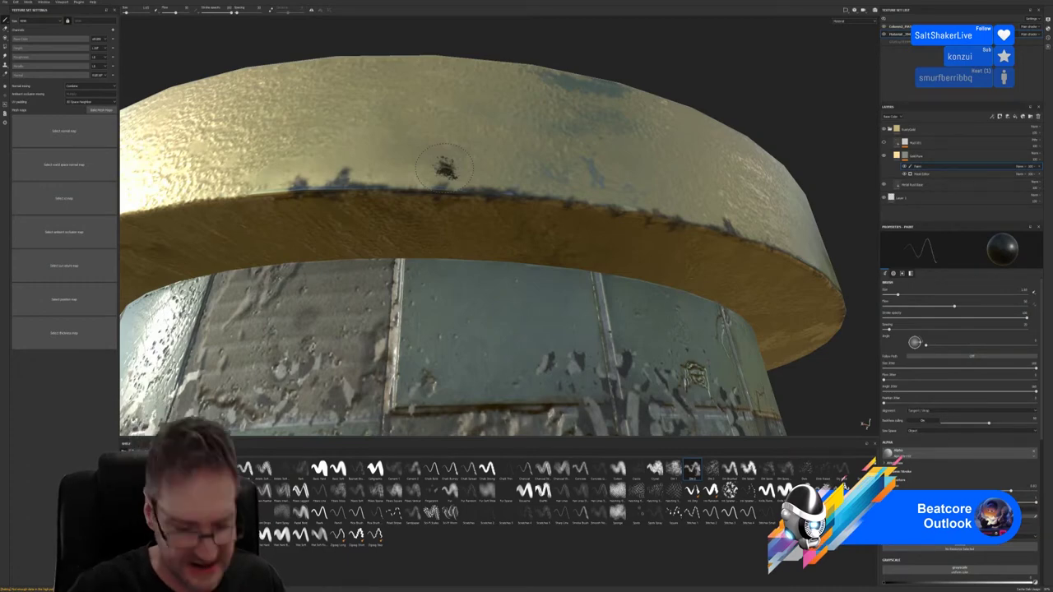
{"action": "mouse_move", "coordinate": [699, 86]}
{"action": "left_mouse_down", "text": "alt"}
{"action": "mouse_move", "coordinate": [716, 80]}
{"action": "mouse_move", "coordinate": [757, 93]}
{"action": "mouse_move", "coordinate": [754, 86]}
{"action": "mouse_move", "coordinate": [687, 180]}
{"action": "left_mouse_up", "text": "alt"}
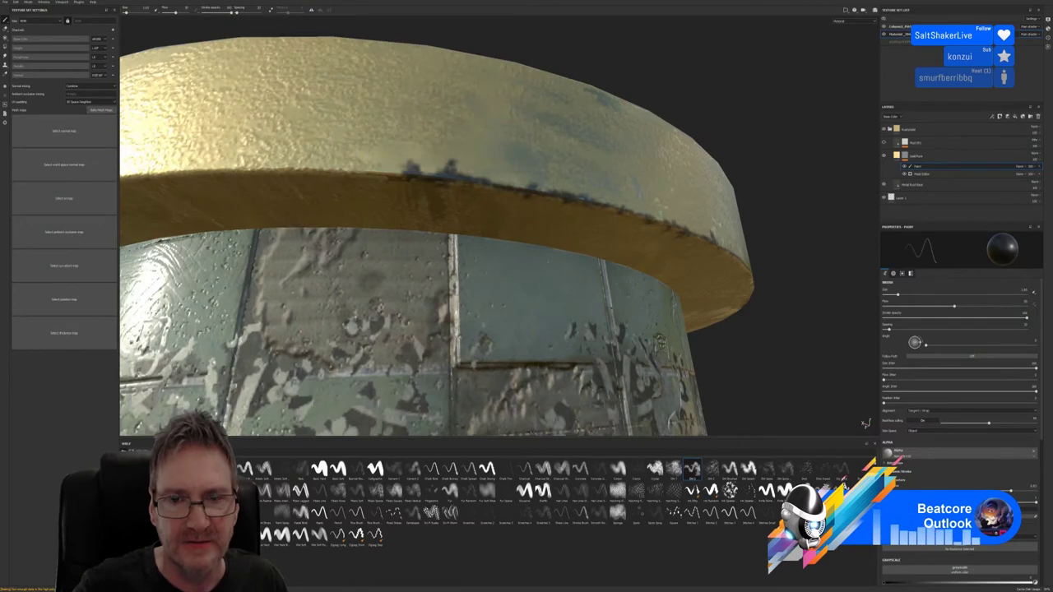
Dab and paint dark grime along the cap's lower front edge where it meets the column
{"action": "left_click_drag", "start_coordinate": [618, 81], "coordinate": [789, 90], "text": "alt"}
{"action": "left_click_drag", "start_coordinate": [681, 110], "coordinate": [723, 107], "text": "alt"}
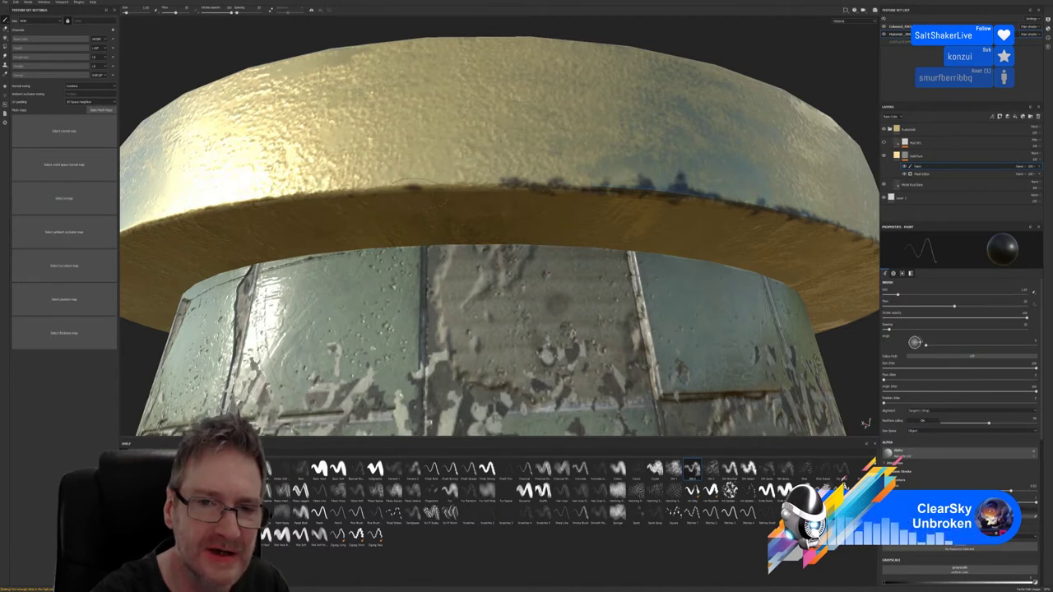
{"action": "left_click", "coordinate": [430, 185]}
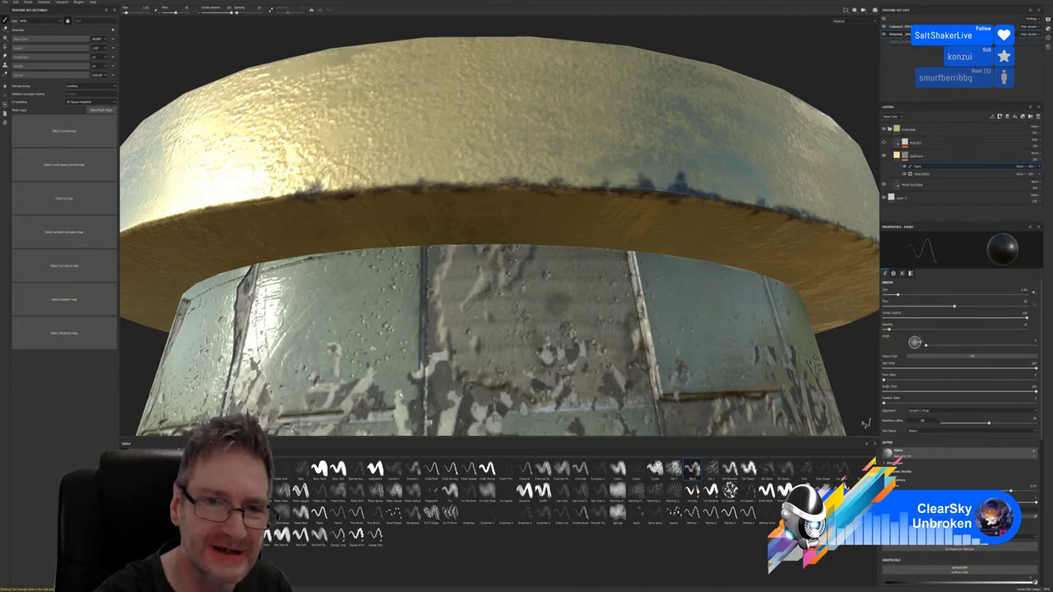
{"action": "left_click_drag", "start_coordinate": [342, 175], "coordinate": [374, 165]}
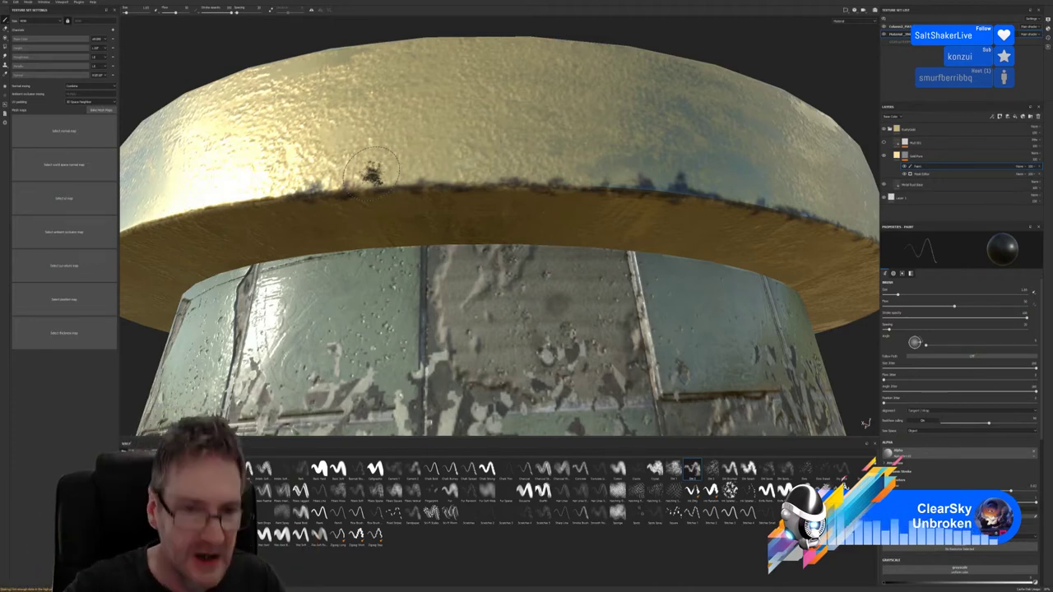
{"action": "mouse_move", "coordinate": [264, 99]}
{"action": "left_mouse_down", "text": "alt"}
{"action": "mouse_move", "coordinate": [205, 94]}
{"action": "mouse_move", "coordinate": [211, 153]}
{"action": "left_mouse_up", "text": "alt"}
{"action": "left_click_drag", "start_coordinate": [847, 107], "coordinate": [428, 150], "text": "alt"}
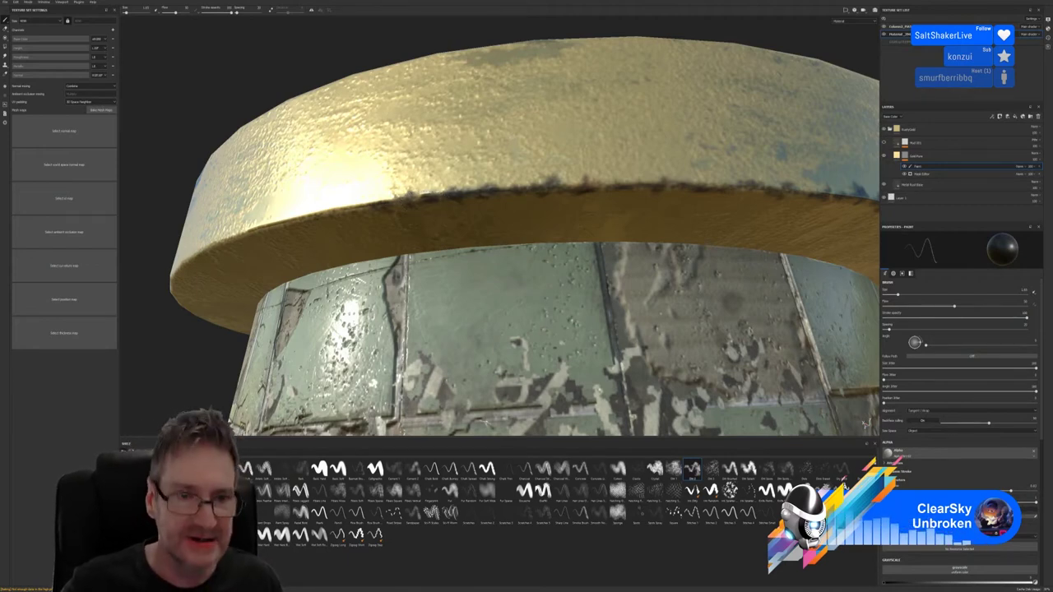
Stamp several more dark grime dabs and a stroke along the cap's front edge from new angles
{"action": "mouse_move", "coordinate": [864, 423]}
{"action": "left_mouse_down", "text": "alt"}
{"action": "mouse_move", "coordinate": [576, 247]}
{"action": "mouse_move", "coordinate": [284, 90]}
{"action": "left_mouse_up", "text": "alt"}
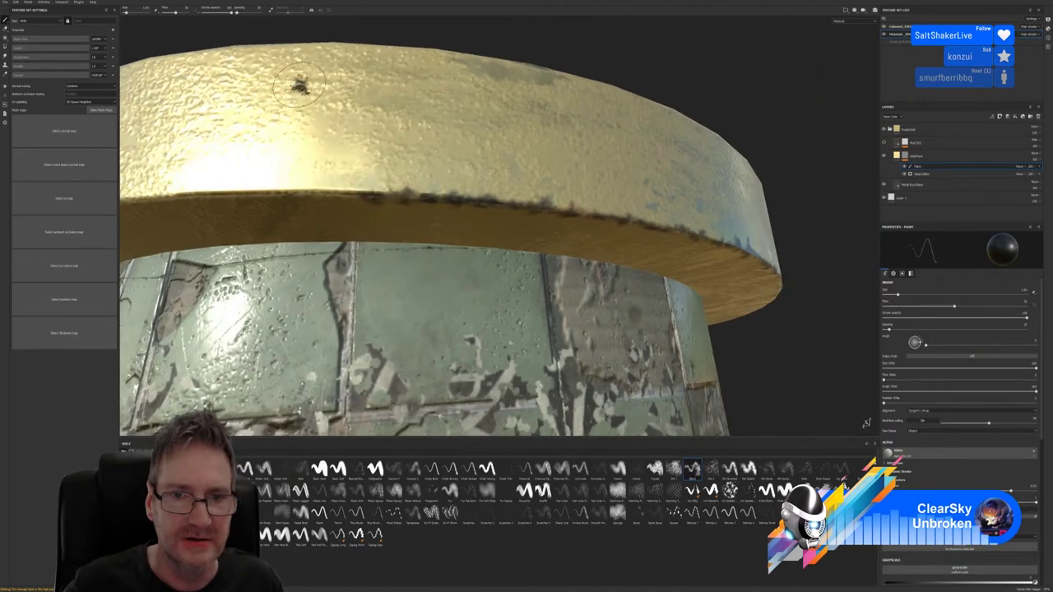
{"action": "left_click", "coordinate": [550, 76]}
{"action": "mouse_move", "coordinate": [549, 78]}
{"action": "left_mouse_down", "text": "alt"}
{"action": "mouse_move", "coordinate": [659, 132]}
{"action": "mouse_move", "coordinate": [769, 62]}
{"action": "left_mouse_up", "text": "alt"}
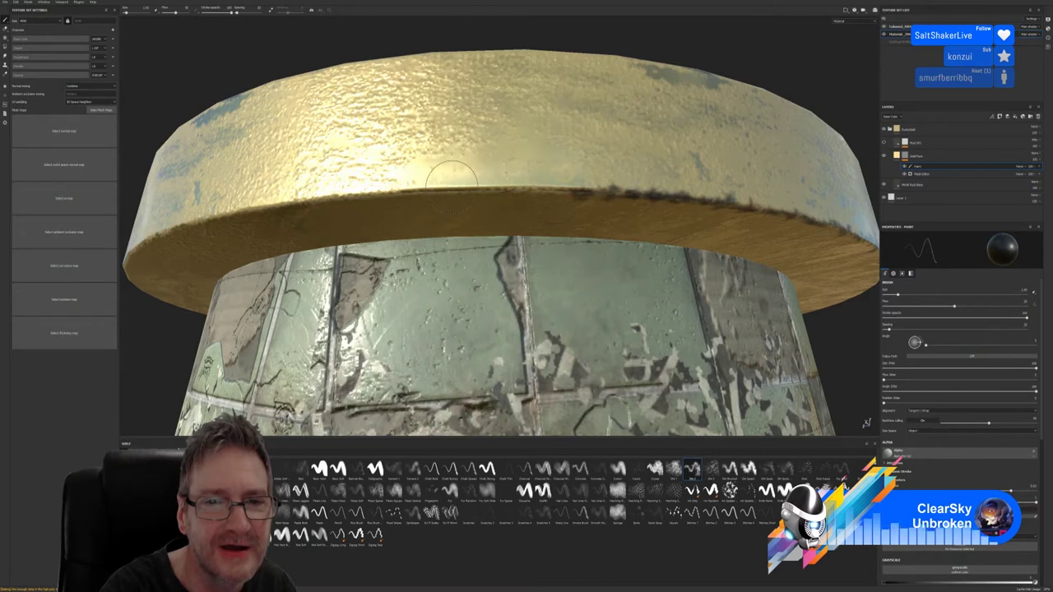
{"action": "mouse_move", "coordinate": [450, 175]}
{"action": "left_mouse_down"}
{"action": "mouse_move", "coordinate": [500, 181]}
{"action": "mouse_move", "coordinate": [491, 177]}
{"action": "mouse_move", "coordinate": [557, 180]}
{"action": "left_mouse_up"}
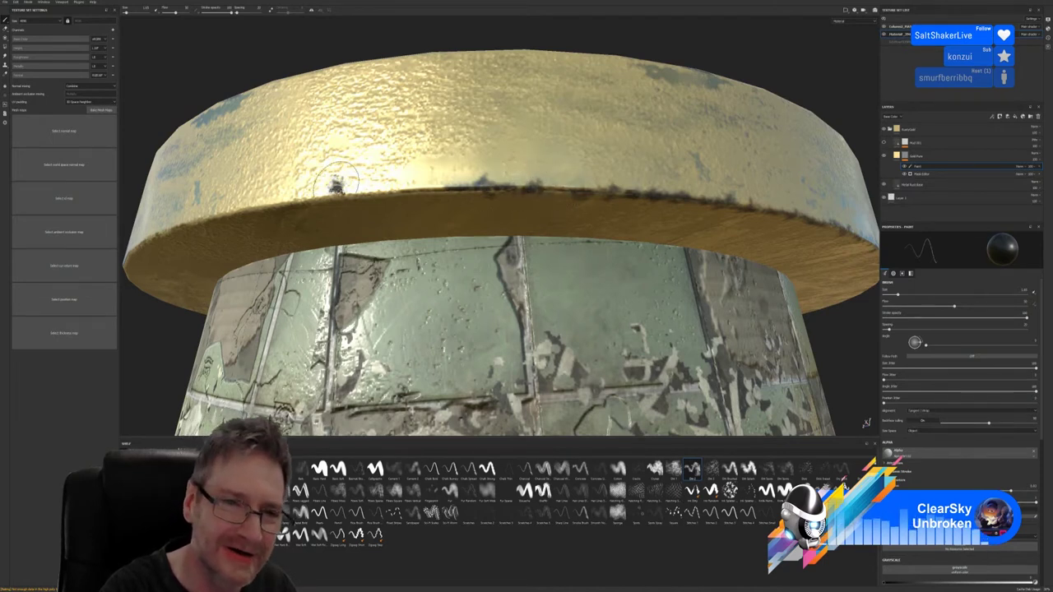
{"action": "left_click", "coordinate": [383, 189]}
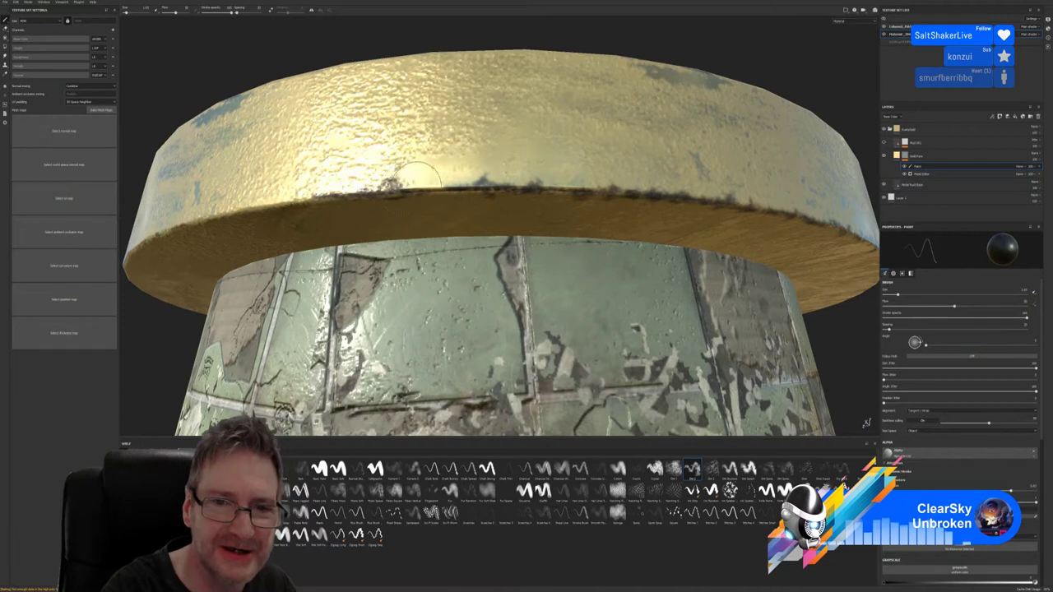
{"action": "left_click", "coordinate": [434, 171]}
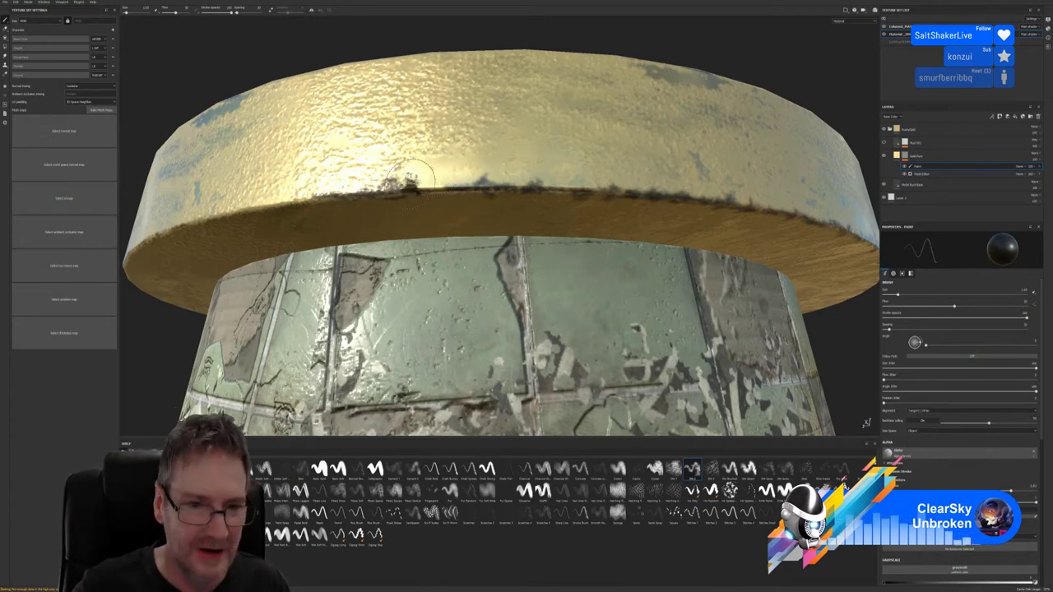
{"action": "mouse_move", "coordinate": [416, 94]}
{"action": "left_mouse_down", "text": "alt"}
{"action": "mouse_move", "coordinate": [450, 127]}
{"action": "mouse_move", "coordinate": [461, 255]}
{"action": "mouse_move", "coordinate": [447, 223]}
{"action": "mouse_move", "coordinate": [453, 176]}
{"action": "mouse_move", "coordinate": [489, 169]}
{"action": "left_mouse_up", "text": "alt"}
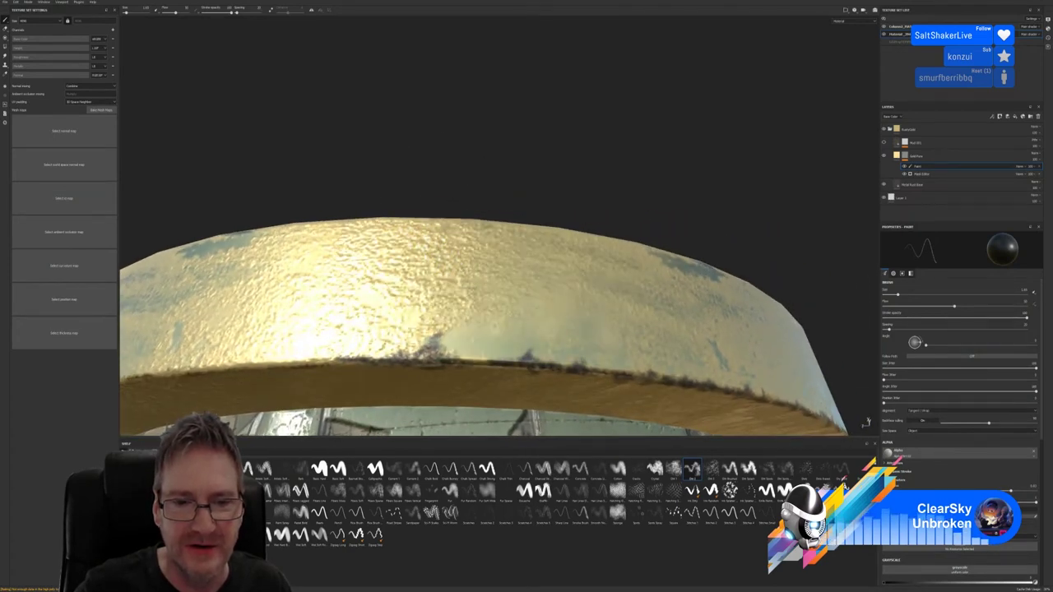
{"action": "left_click_drag", "start_coordinate": [341, 227], "coordinate": [505, 110], "text": "alt"}
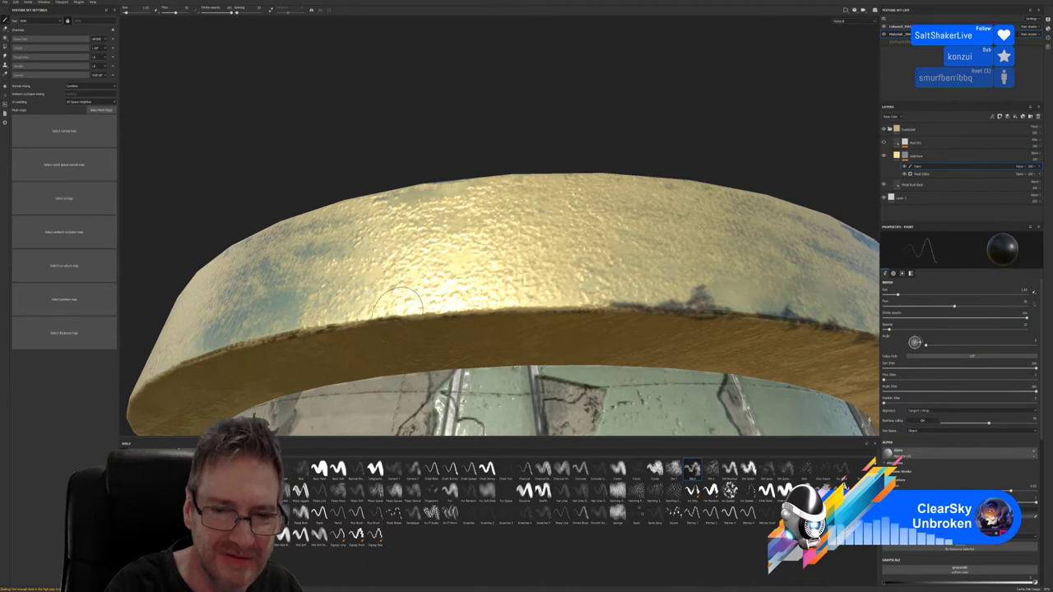
{"action": "mouse_move", "coordinate": [403, 304]}
{"action": "left_mouse_down"}
{"action": "mouse_move", "coordinate": [474, 310]}
{"action": "mouse_move", "coordinate": [486, 297]}
{"action": "mouse_move", "coordinate": [480, 311]}
{"action": "mouse_move", "coordinate": [530, 307]}
{"action": "mouse_move", "coordinate": [506, 307]}
{"action": "mouse_move", "coordinate": [535, 316]}
{"action": "mouse_move", "coordinate": [541, 304]}
{"action": "mouse_move", "coordinate": [569, 321]}
{"action": "mouse_move", "coordinate": [604, 307]}
{"action": "mouse_move", "coordinate": [501, 305]}
{"action": "mouse_move", "coordinate": [478, 292]}
{"action": "mouse_move", "coordinate": [486, 299]}
{"action": "mouse_move", "coordinate": [469, 307]}
{"action": "mouse_move", "coordinate": [505, 299]}
{"action": "mouse_move", "coordinate": [482, 306]}
{"action": "mouse_move", "coordinate": [544, 313]}
{"action": "mouse_move", "coordinate": [541, 283]}
{"action": "left_mouse_up"}
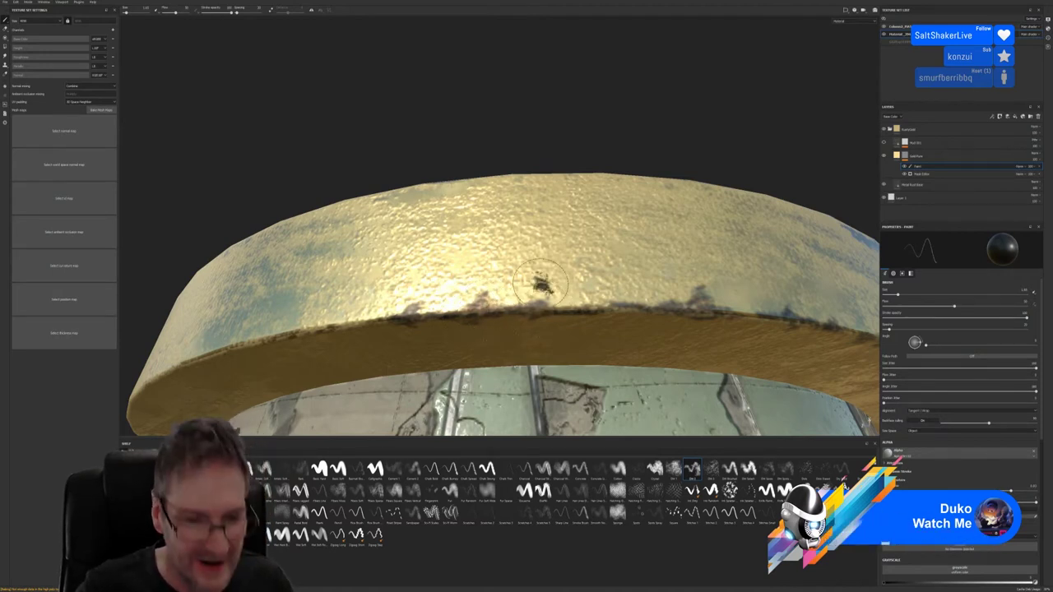
{"action": "mouse_move", "coordinate": [288, 244]}
{"action": "left_mouse_down", "text": "alt"}
{"action": "mouse_move", "coordinate": [313, 140]}
{"action": "mouse_move", "coordinate": [348, 141]}
{"action": "left_mouse_up", "text": "alt"}
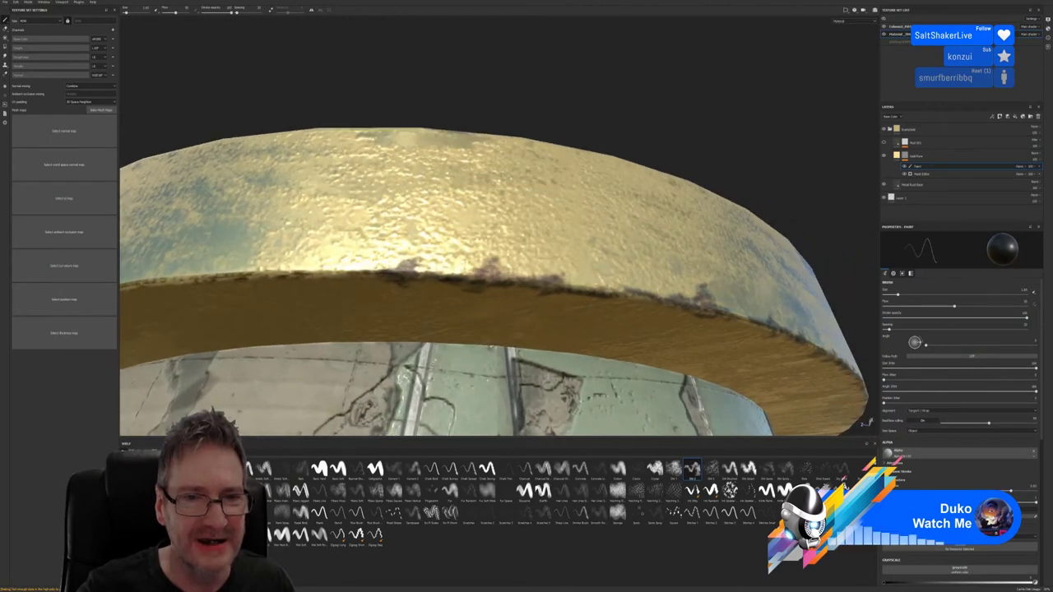
Paint a thin continuous dark grime strip along the gold ring's rim, undoing stray dabs
{"action": "mouse_move", "coordinate": [460, 214]}
{"action": "left_mouse_down", "text": "alt"}
{"action": "mouse_move", "coordinate": [470, 104]}
{"action": "mouse_move", "coordinate": [455, 176]}
{"action": "mouse_move", "coordinate": [421, 236]}
{"action": "mouse_move", "coordinate": [458, 113]}
{"action": "mouse_move", "coordinate": [640, 104]}
{"action": "left_mouse_up", "text": "alt"}
{"action": "left_click", "coordinate": [456, 176]}
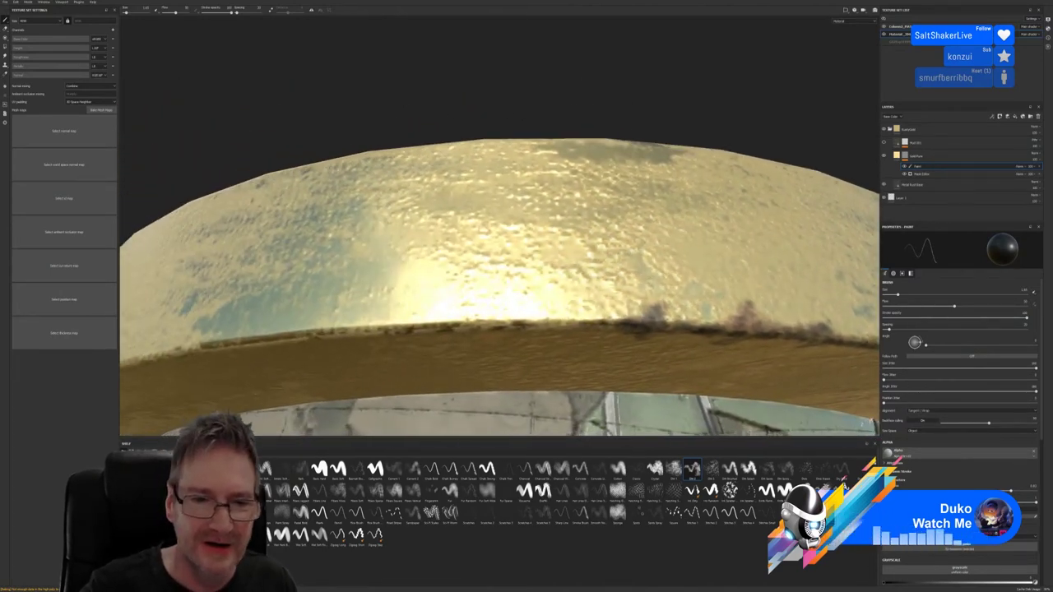
{"action": "left_click", "coordinate": [417, 319]}
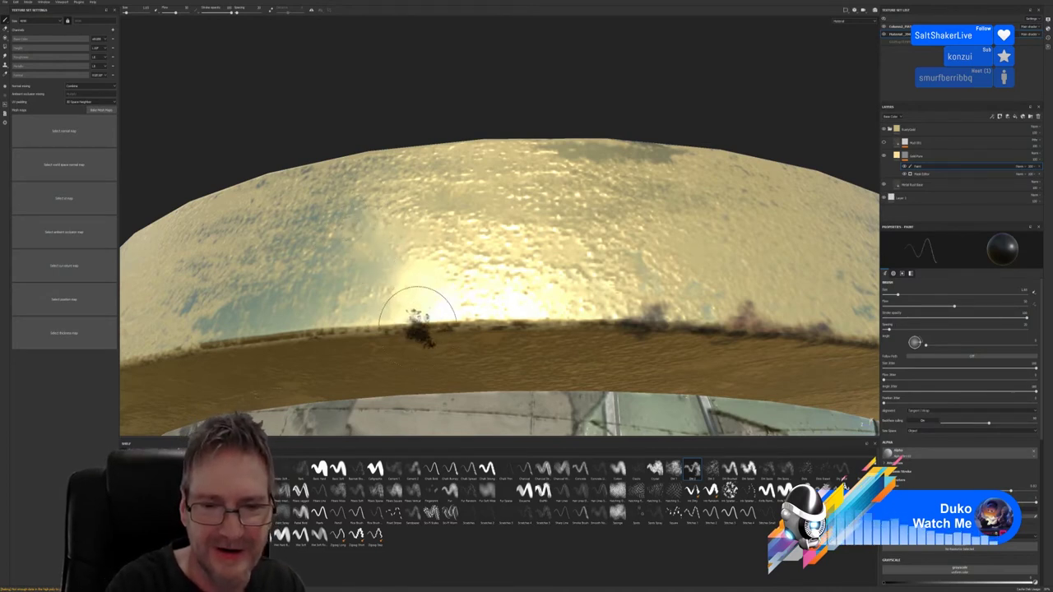
{"action": "key", "text": "ctrl+z"}
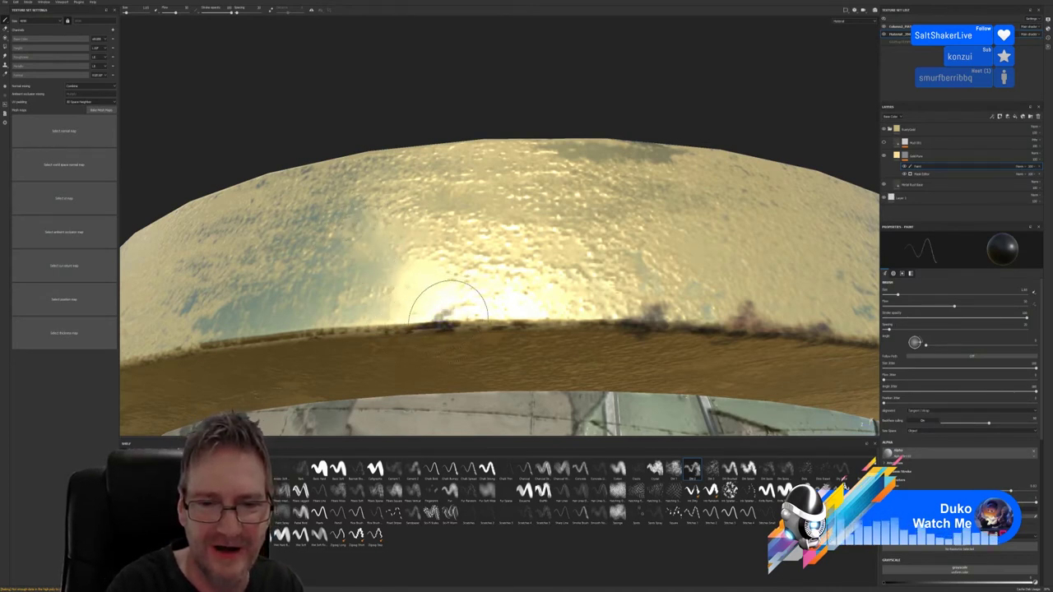
{"action": "left_click_drag", "start_coordinate": [469, 312], "coordinate": [605, 308]}
{"action": "left_click_drag", "start_coordinate": [196, 328], "coordinate": [243, 320]}
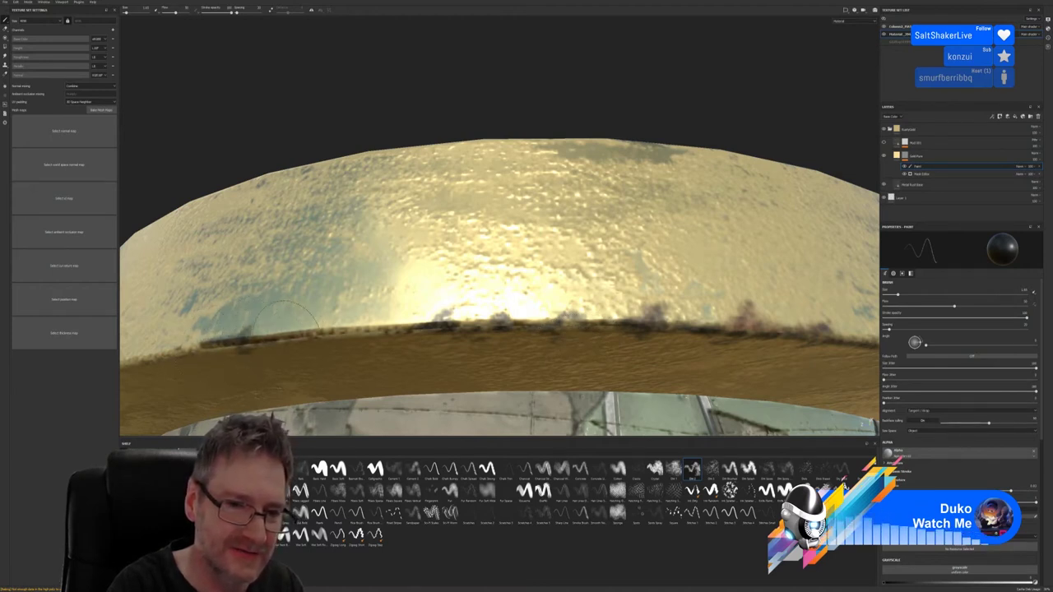
{"action": "mouse_move", "coordinate": [286, 326]}
{"action": "left_mouse_down"}
{"action": "mouse_move", "coordinate": [372, 323]}
{"action": "mouse_move", "coordinate": [375, 331]}
{"action": "mouse_move", "coordinate": [363, 331]}
{"action": "mouse_move", "coordinate": [373, 321]}
{"action": "mouse_move", "coordinate": [362, 345]}
{"action": "mouse_move", "coordinate": [369, 322]}
{"action": "mouse_move", "coordinate": [339, 328]}
{"action": "mouse_move", "coordinate": [379, 329]}
{"action": "left_mouse_up"}
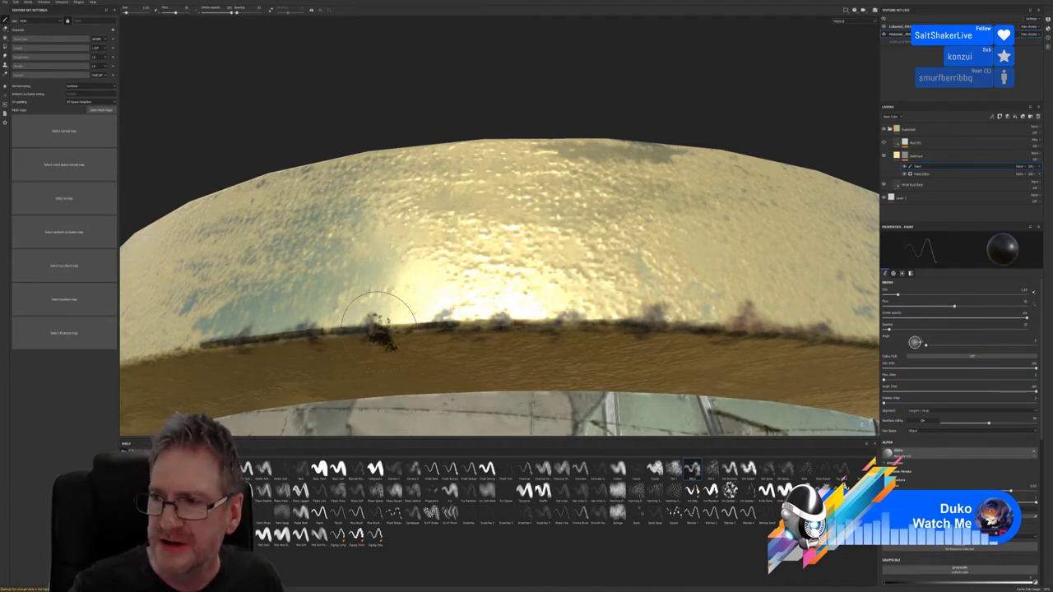
{"action": "key", "text": "ctrl+z"}
{"action": "left_click", "coordinate": [412, 249]}
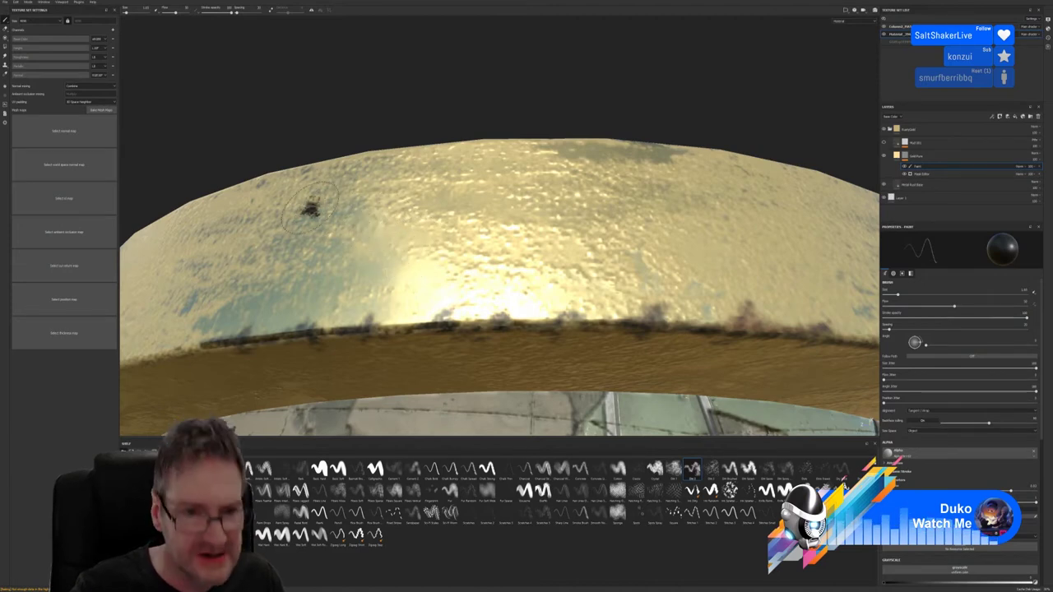
{"action": "left_click_drag", "start_coordinate": [305, 206], "coordinate": [706, 94], "text": "alt"}
{"action": "right_click_drag", "start_coordinate": [706, 94], "coordinate": [724, 94], "text": "shift"}
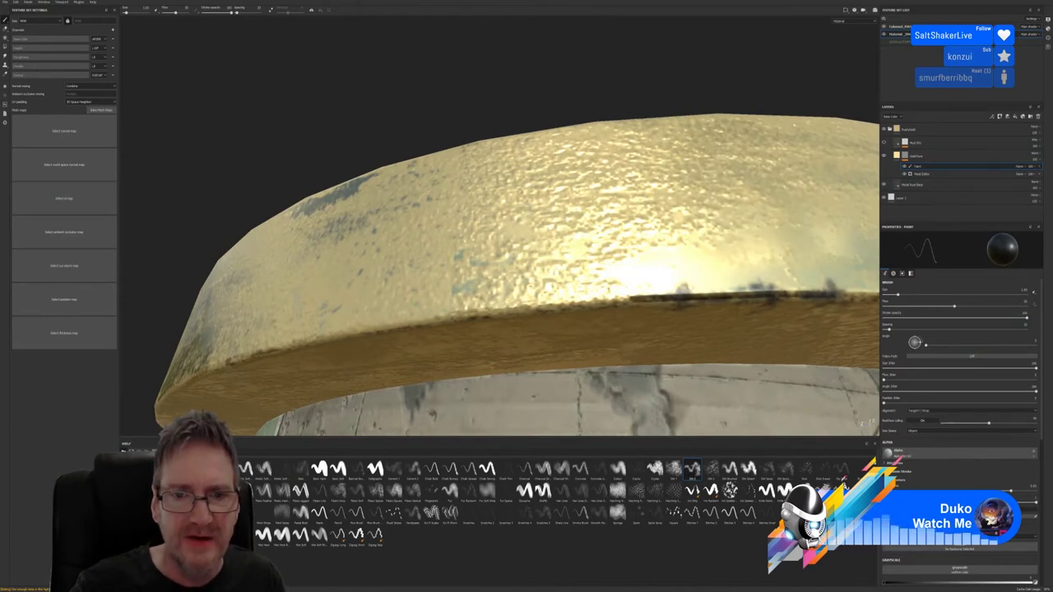
Paint dark grime smudges along the gold band's left edge and dab one onto its top
{"action": "left_click_drag", "start_coordinate": [724, 94], "coordinate": [521, 100], "text": "alt"}
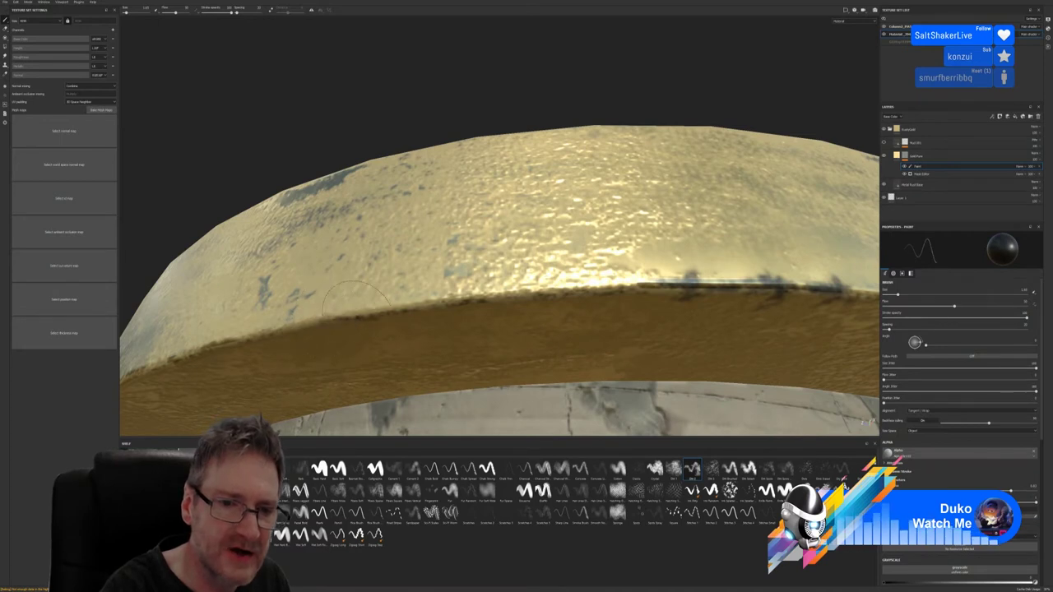
{"action": "mouse_move", "coordinate": [355, 300]}
{"action": "left_mouse_down"}
{"action": "mouse_move", "coordinate": [354, 302]}
{"action": "mouse_move", "coordinate": [374, 294]}
{"action": "mouse_move", "coordinate": [355, 299]}
{"action": "mouse_move", "coordinate": [362, 311]}
{"action": "mouse_move", "coordinate": [418, 288]}
{"action": "mouse_move", "coordinate": [384, 303]}
{"action": "mouse_move", "coordinate": [440, 307]}
{"action": "mouse_move", "coordinate": [446, 294]}
{"action": "mouse_move", "coordinate": [458, 316]}
{"action": "mouse_move", "coordinate": [490, 295]}
{"action": "mouse_move", "coordinate": [512, 302]}
{"action": "mouse_move", "coordinate": [534, 284]}
{"action": "mouse_move", "coordinate": [580, 271]}
{"action": "left_mouse_up"}
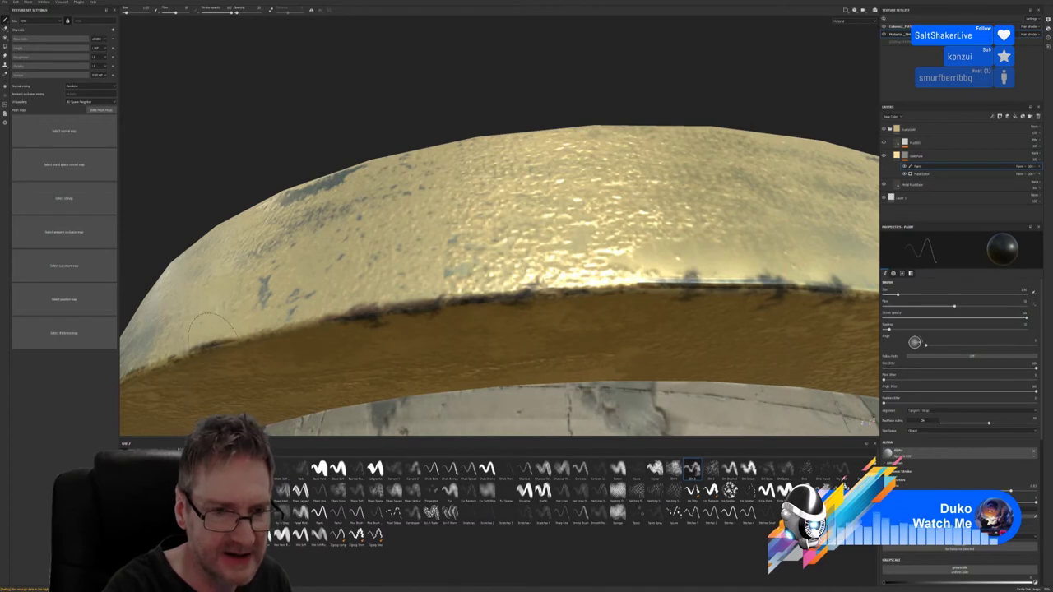
{"action": "left_click_drag", "start_coordinate": [213, 331], "coordinate": [202, 335]}
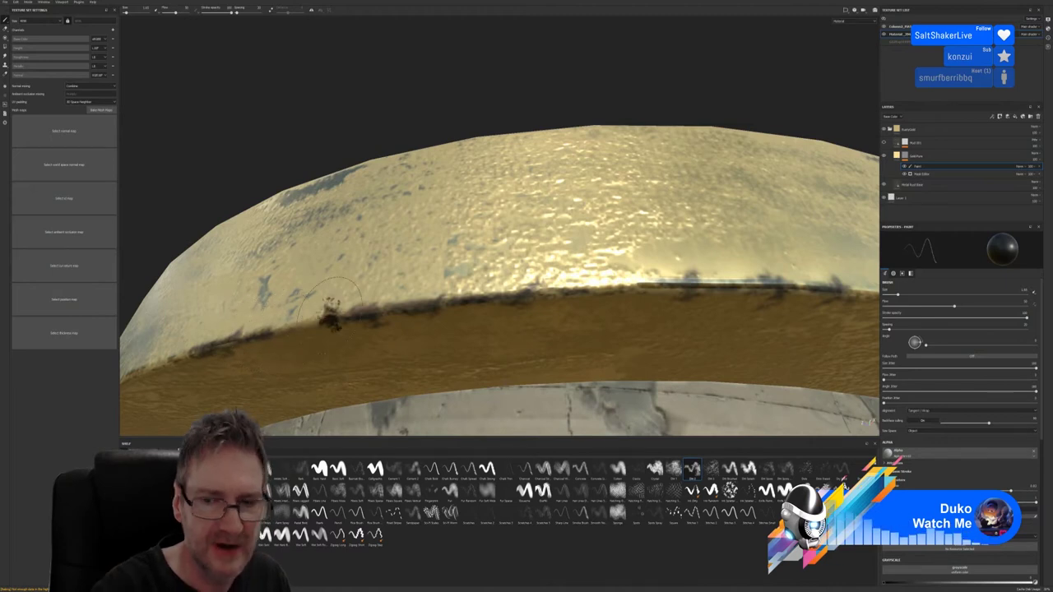
{"action": "left_click", "coordinate": [447, 200]}
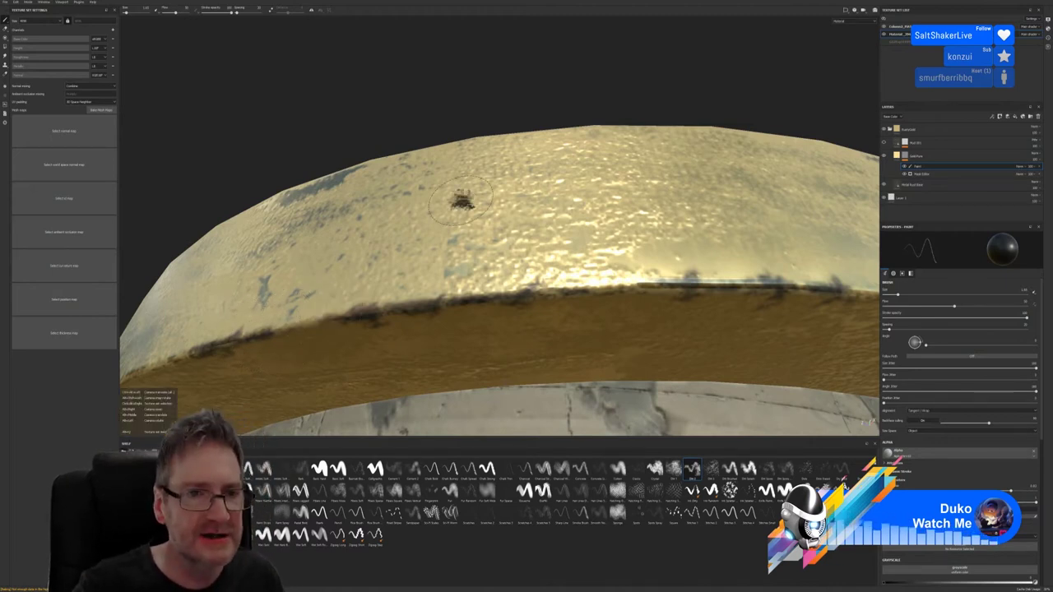
{"action": "left_click_drag", "start_coordinate": [447, 200], "coordinate": [411, 140], "text": "alt"}
Paint dark grime along the ring's edge, undoing two misplaced dabs
{"action": "left_click_drag", "start_coordinate": [377, 150], "coordinate": [461, 164], "text": "alt"}
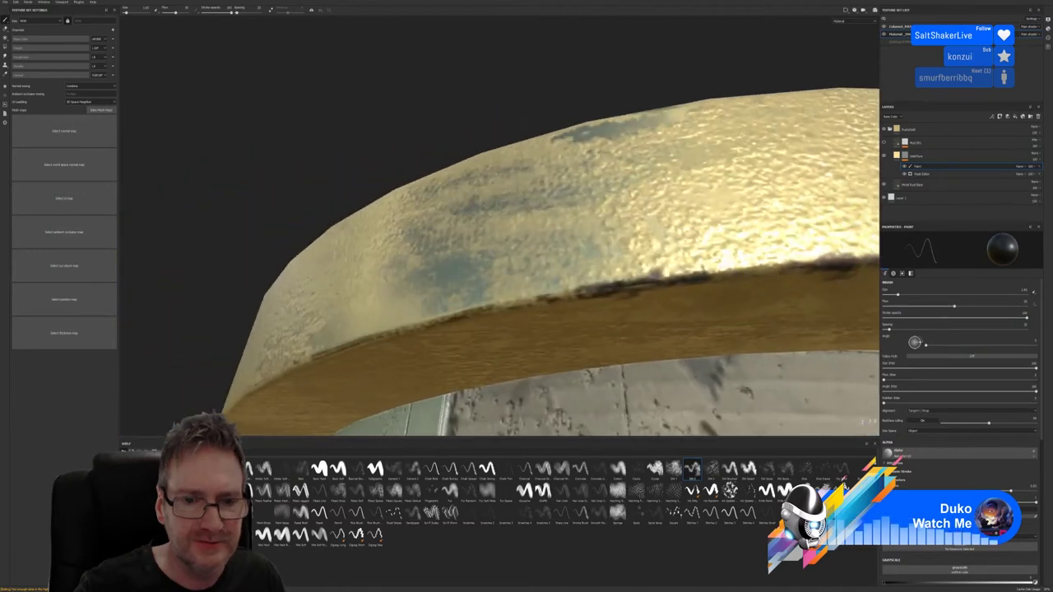
{"action": "left_click_drag", "start_coordinate": [393, 106], "coordinate": [528, 79], "text": "alt"}
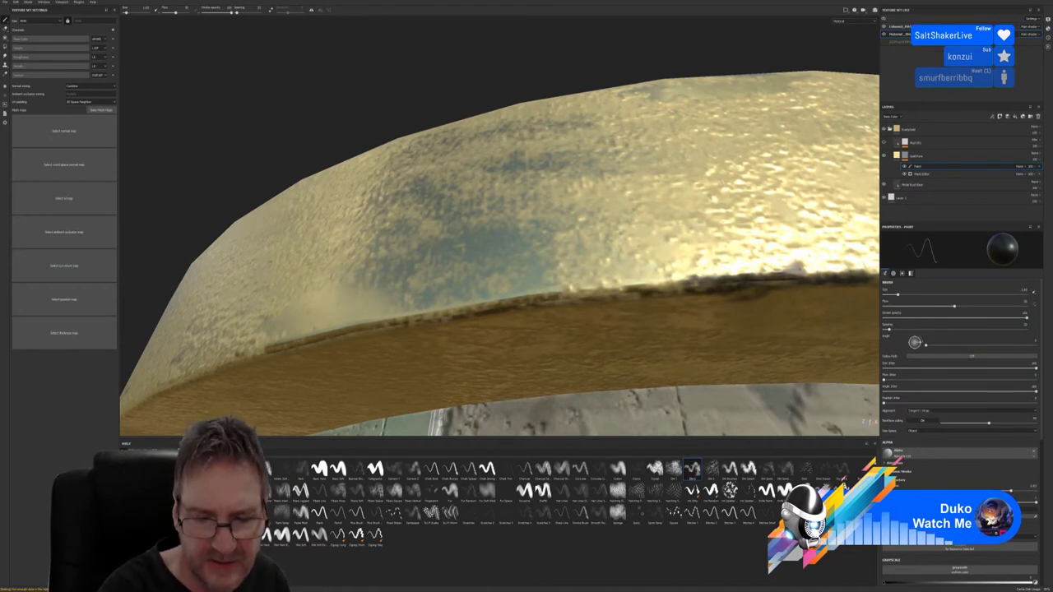
{"action": "left_click", "coordinate": [333, 306]}
{"action": "key", "text": "ctrl+z"}
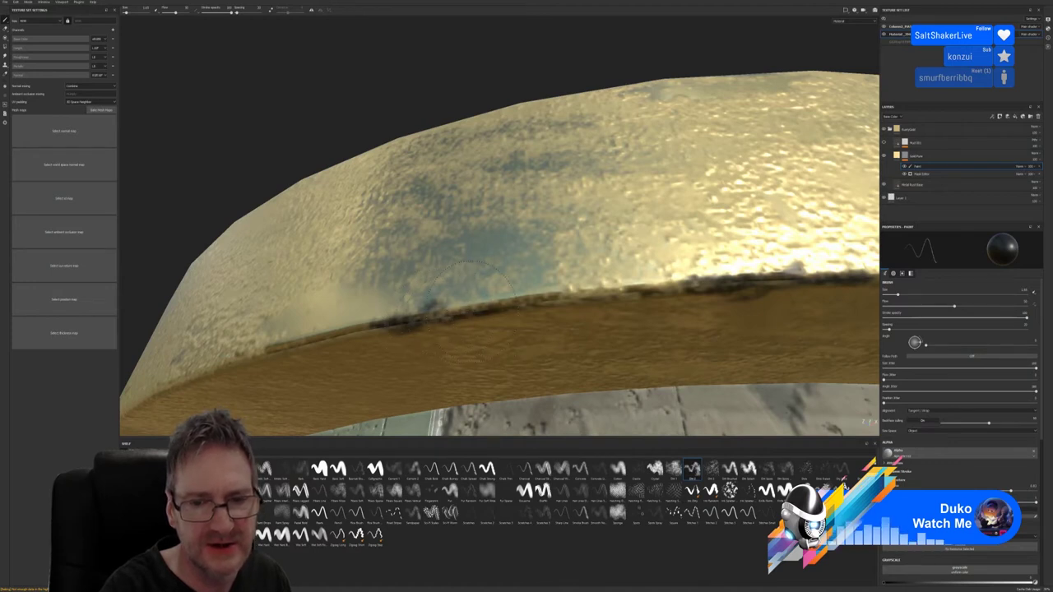
{"action": "mouse_move", "coordinate": [477, 284]}
{"action": "left_mouse_down"}
{"action": "mouse_move", "coordinate": [532, 312]}
{"action": "mouse_move", "coordinate": [666, 289]}
{"action": "mouse_move", "coordinate": [598, 288]}
{"action": "left_mouse_up"}
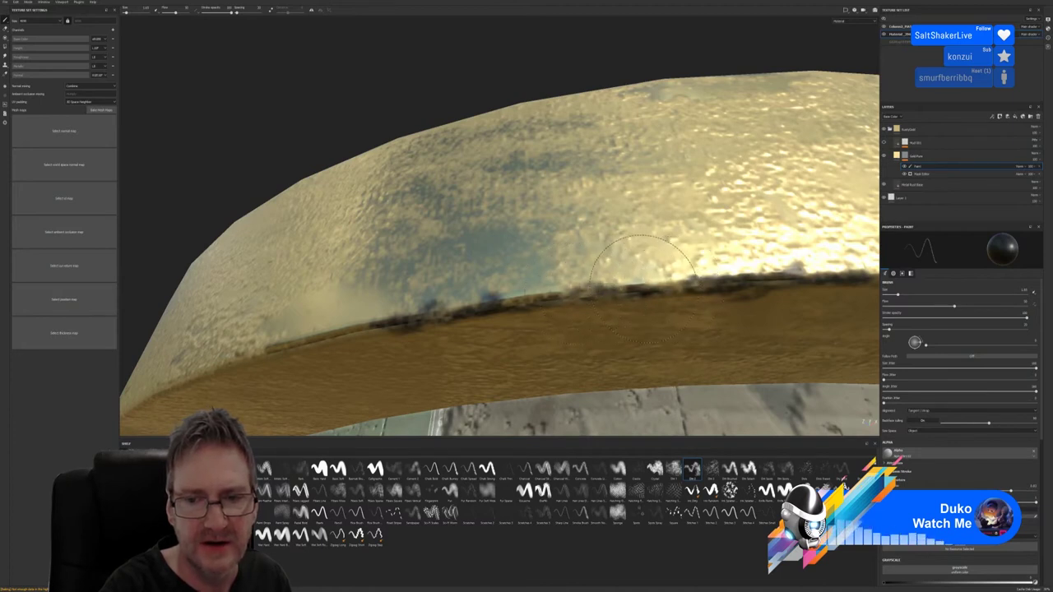
{"action": "left_click", "coordinate": [567, 303]}
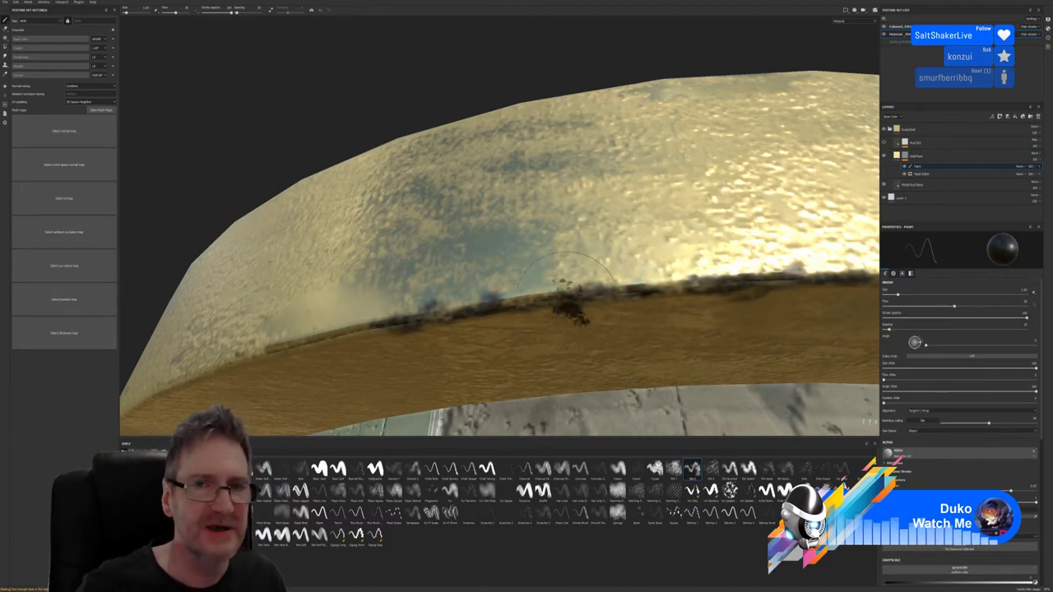
{"action": "key", "text": "ctrl+z"}
Spread and darken grime patches and small dabs along the ring's lower edge
{"action": "left_click_drag", "start_coordinate": [313, 115], "coordinate": [428, 107], "text": "alt"}
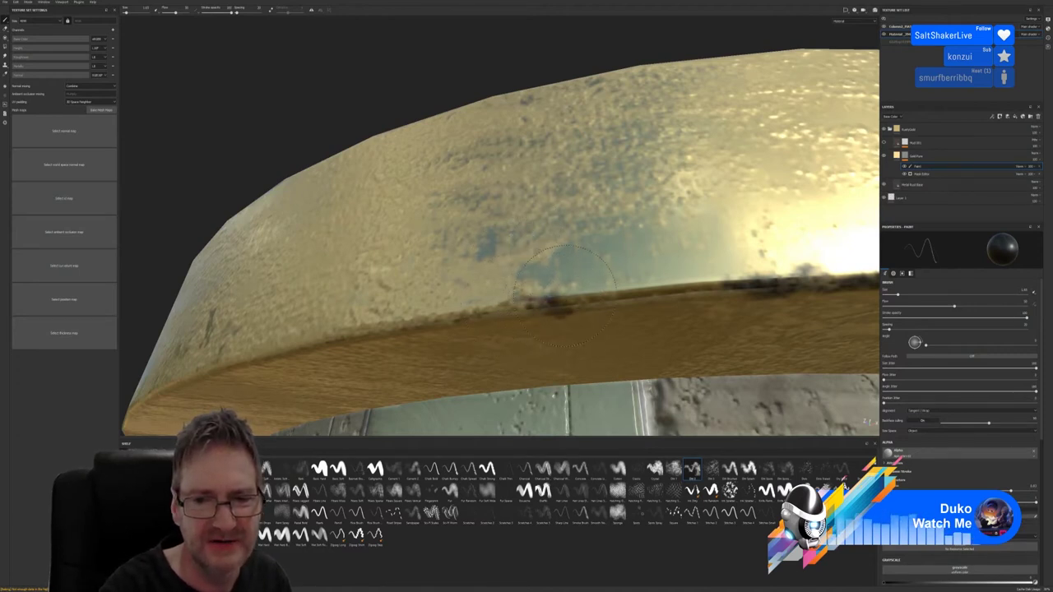
{"action": "left_click_drag", "start_coordinate": [564, 296], "coordinate": [701, 287]}
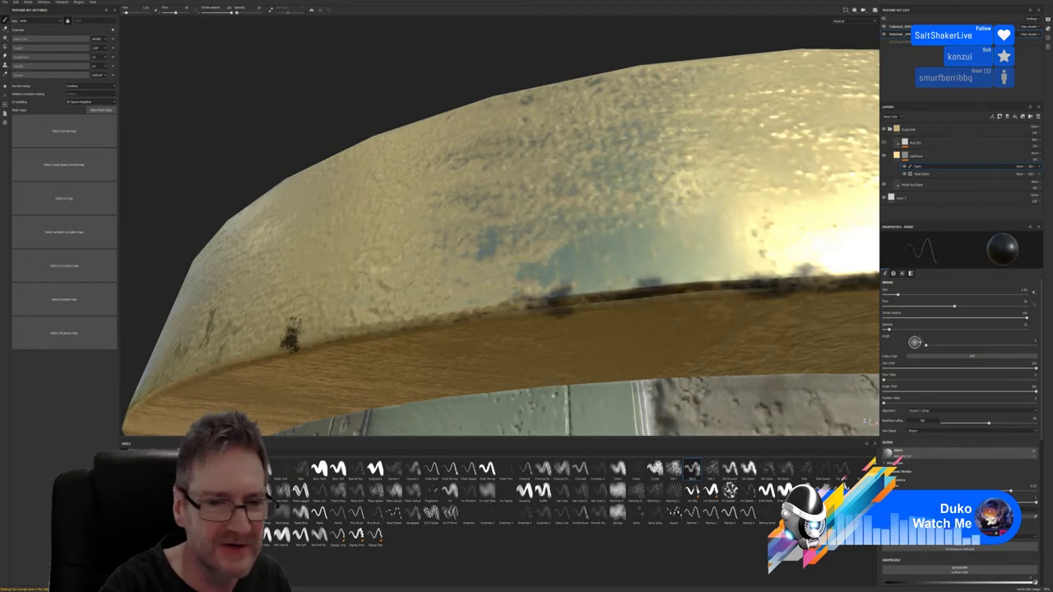
{"action": "left_click_drag", "start_coordinate": [268, 352], "coordinate": [294, 354]}
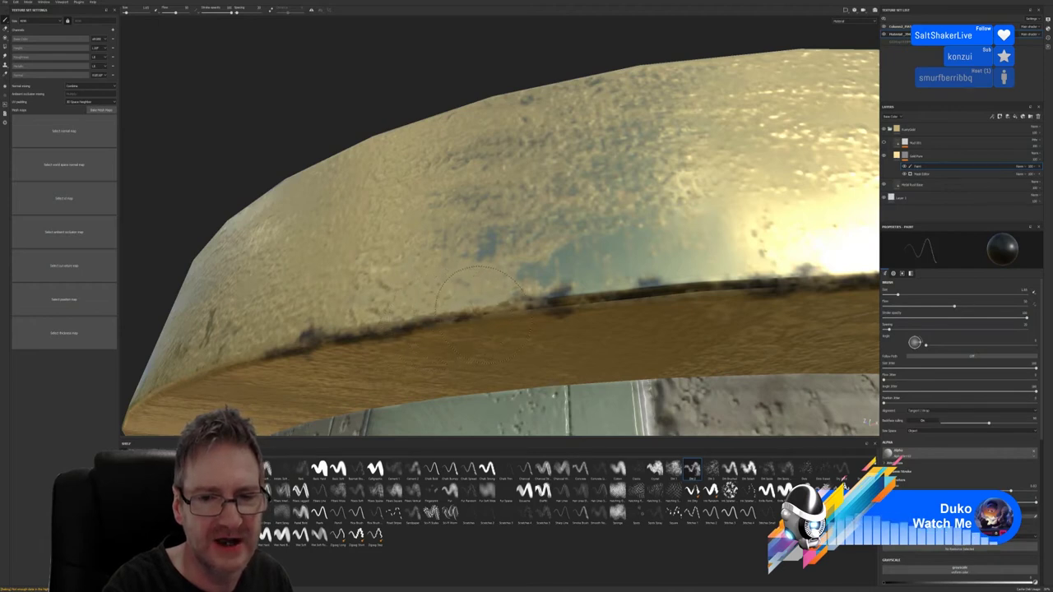
{"action": "mouse_move", "coordinate": [494, 311]}
{"action": "left_mouse_down"}
{"action": "mouse_move", "coordinate": [497, 295]}
{"action": "mouse_move", "coordinate": [473, 292]}
{"action": "mouse_move", "coordinate": [531, 284]}
{"action": "left_mouse_up"}
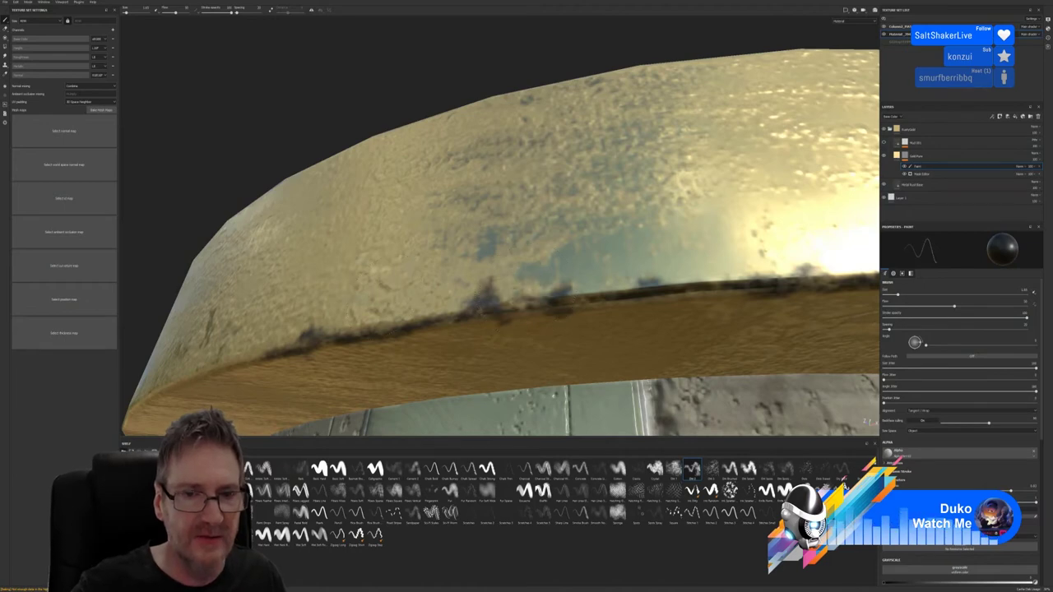
{"action": "left_click_drag", "start_coordinate": [385, 293], "coordinate": [288, 114], "text": "alt"}
{"action": "left_click_drag", "start_coordinate": [254, 65], "coordinate": [453, 121], "text": "alt"}
{"action": "left_click_drag", "start_coordinate": [346, 88], "coordinate": [492, 61], "text": "alt"}
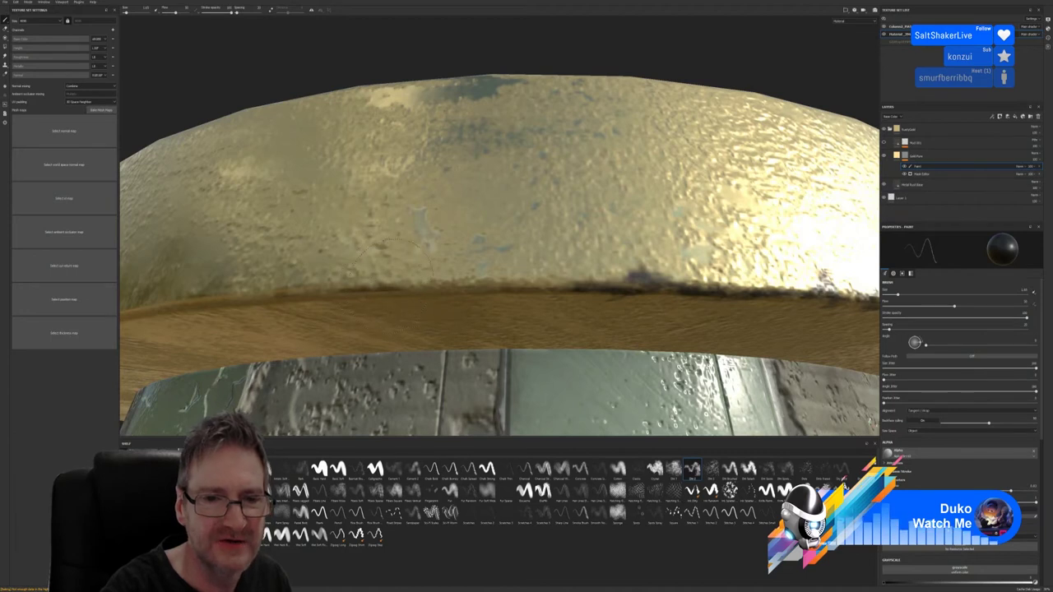
Paint grime strokes along the ring's lower edge, extending toward the left
{"action": "left_click_drag", "start_coordinate": [469, 257], "coordinate": [452, 260]}
{"action": "mouse_move", "coordinate": [520, 259]}
{"action": "left_mouse_down"}
{"action": "mouse_move", "coordinate": [569, 288]}
{"action": "mouse_move", "coordinate": [511, 280]}
{"action": "mouse_move", "coordinate": [551, 260]}
{"action": "left_mouse_up"}
{"action": "mouse_move", "coordinate": [473, 260]}
{"action": "left_mouse_down"}
{"action": "mouse_move", "coordinate": [237, 275]}
{"action": "mouse_move", "coordinate": [201, 293]}
{"action": "mouse_move", "coordinate": [231, 293]}
{"action": "left_mouse_up"}
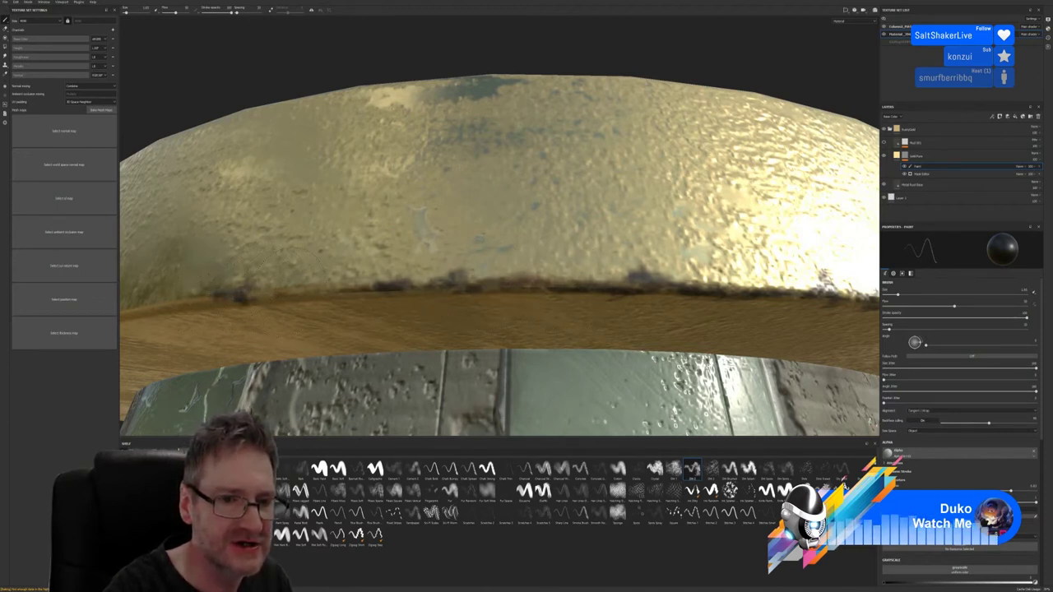
{"action": "left_click_drag", "start_coordinate": [255, 293], "coordinate": [290, 293]}
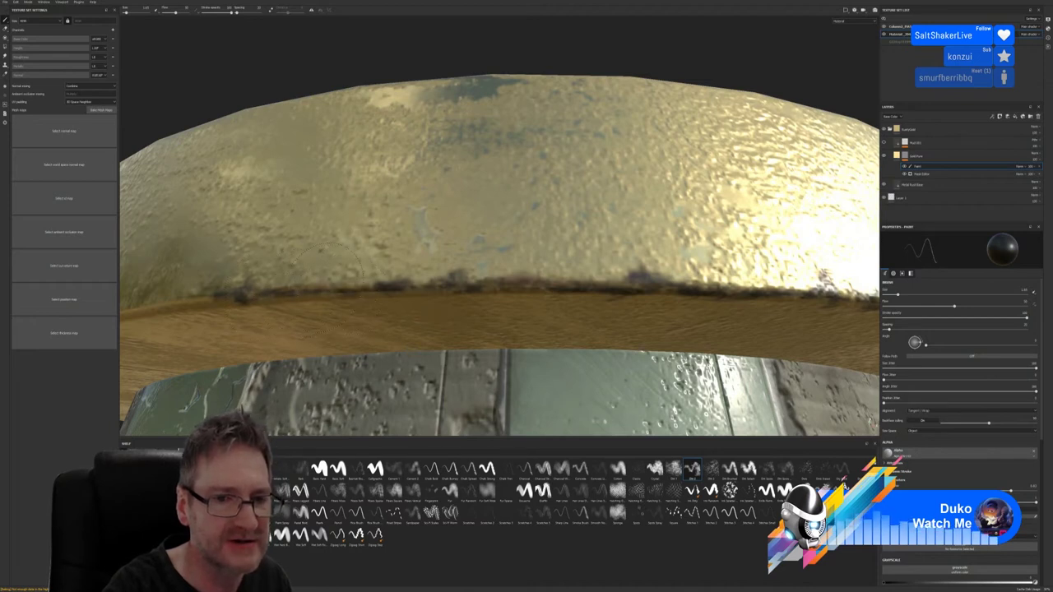
{"action": "left_click_drag", "start_coordinate": [329, 264], "coordinate": [333, 257]}
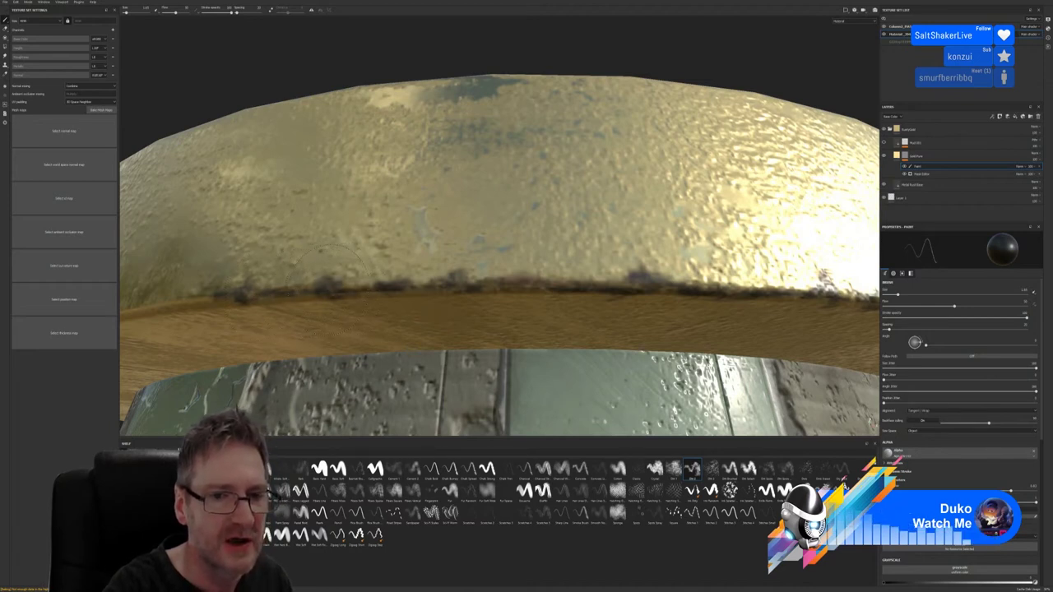
{"action": "left_click_drag", "start_coordinate": [337, 271], "coordinate": [383, 271]}
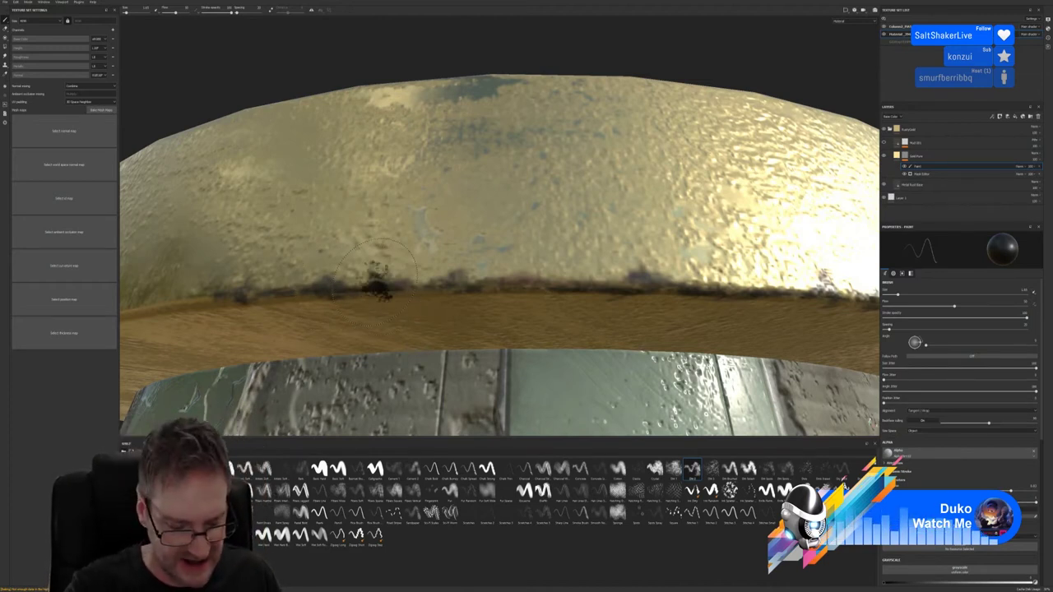
Remove a stray grime stamp from the ring's front face
{"action": "left_click_drag", "start_coordinate": [375, 273], "coordinate": [360, 287], "text": "alt"}
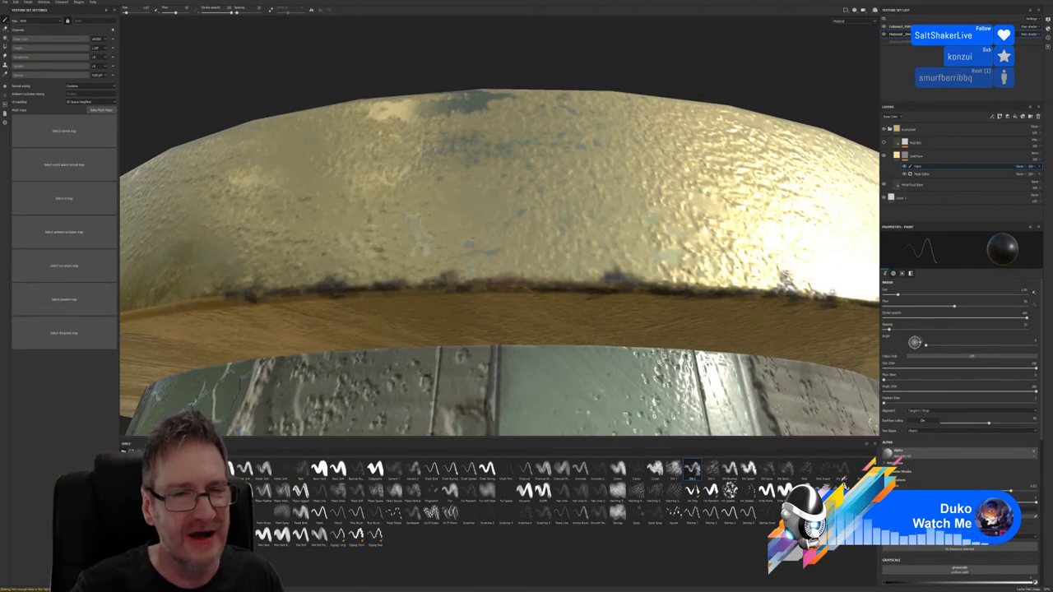
{"action": "left_click_drag", "start_coordinate": [262, 84], "coordinate": [461, 100], "text": "alt"}
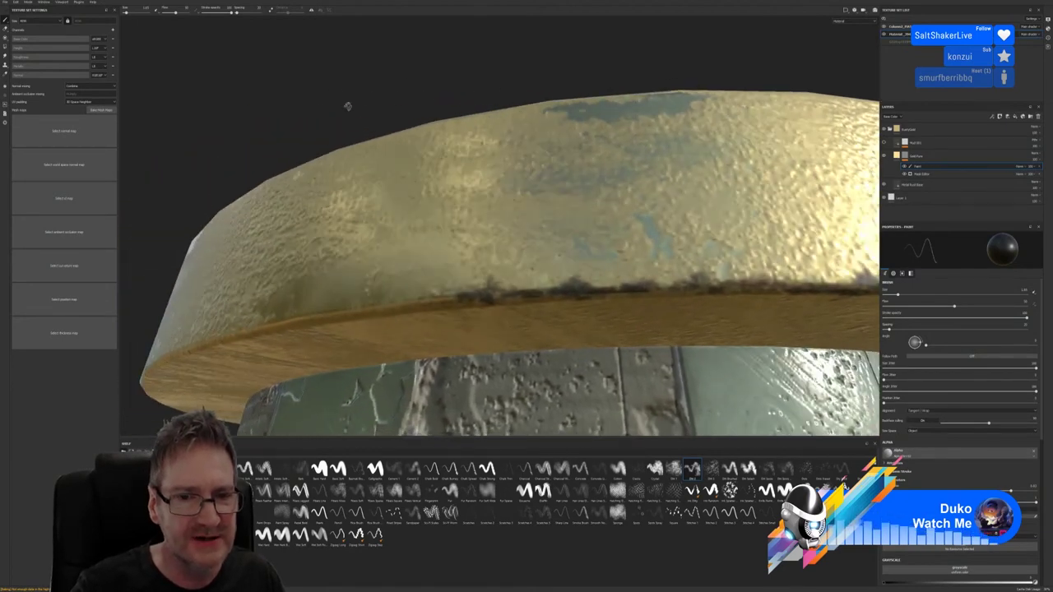
{"action": "mouse_move", "coordinate": [347, 106]}
{"action": "left_mouse_down", "text": "alt"}
{"action": "mouse_move", "coordinate": [588, 82]}
{"action": "mouse_move", "coordinate": [607, 90]}
{"action": "left_mouse_up", "text": "alt"}
{"action": "left_click", "coordinate": [576, 191]}
{"action": "left_click_drag", "start_coordinate": [576, 191], "coordinate": [570, 200], "text": "alt"}
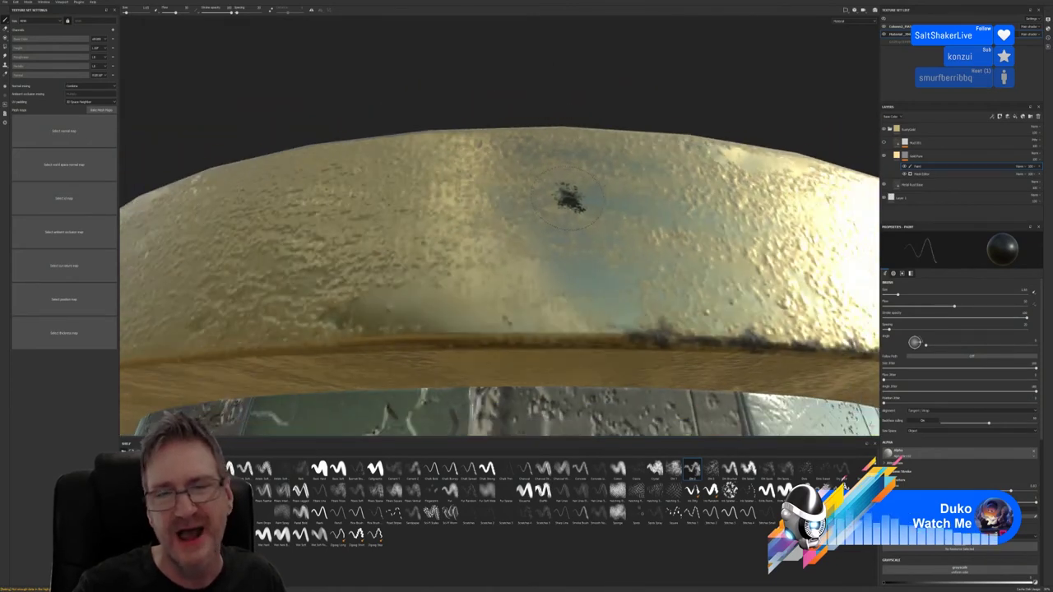
{"action": "key", "text": "ctrl+z"}
{"action": "middle_click_drag", "start_coordinate": [557, 101], "coordinate": [562, 93], "text": "alt"}
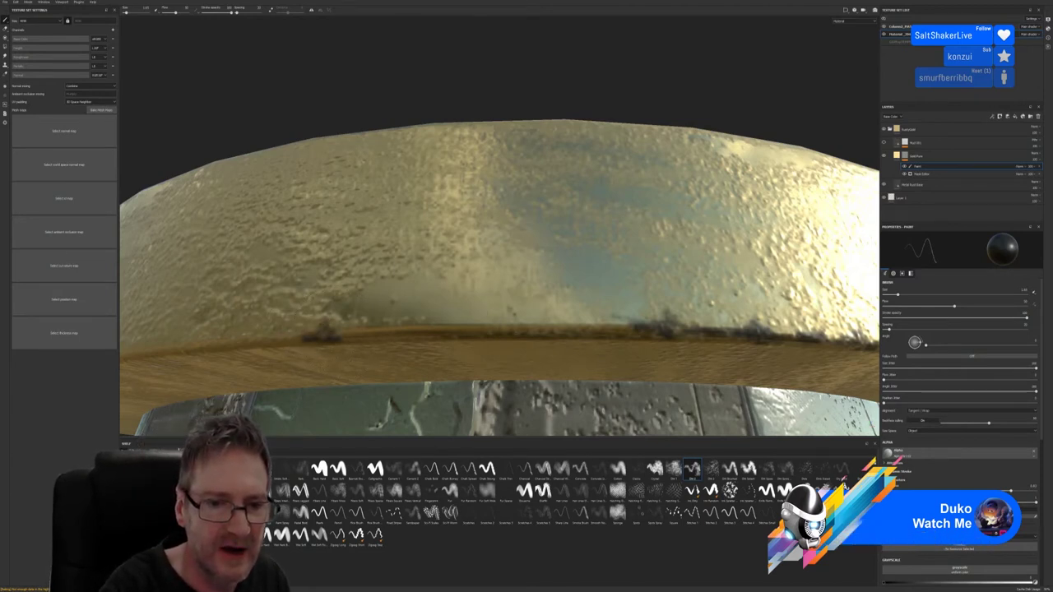
Paint a row of dirt marks along the ring's seam toward its right side
{"action": "left_click_drag", "start_coordinate": [345, 331], "coordinate": [395, 330]}
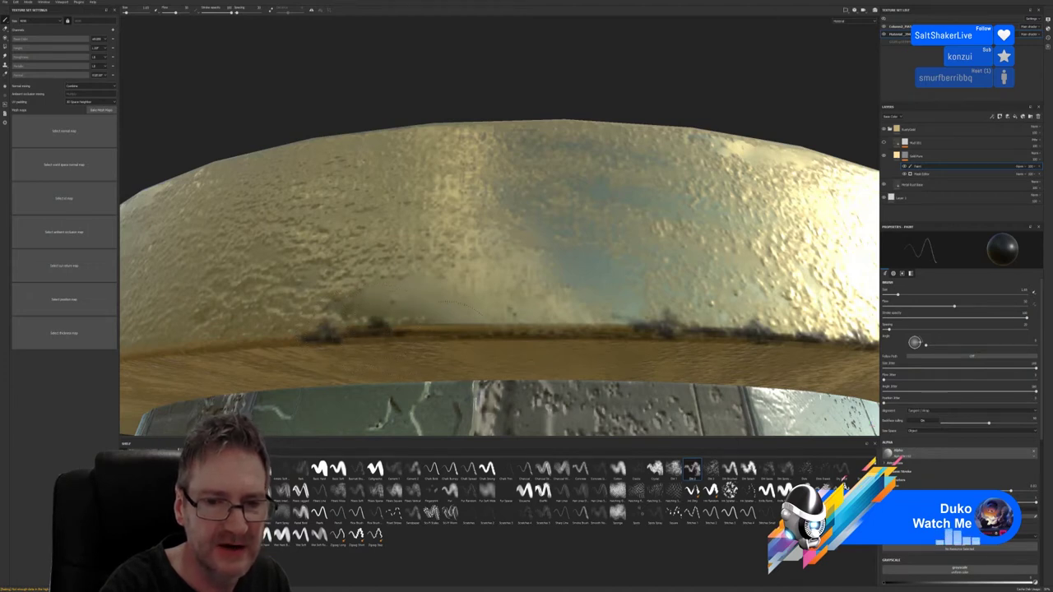
{"action": "mouse_move", "coordinate": [511, 306]}
{"action": "left_mouse_down"}
{"action": "mouse_move", "coordinate": [428, 326]}
{"action": "mouse_move", "coordinate": [463, 316]}
{"action": "mouse_move", "coordinate": [477, 330]}
{"action": "mouse_move", "coordinate": [510, 313]}
{"action": "left_mouse_up"}
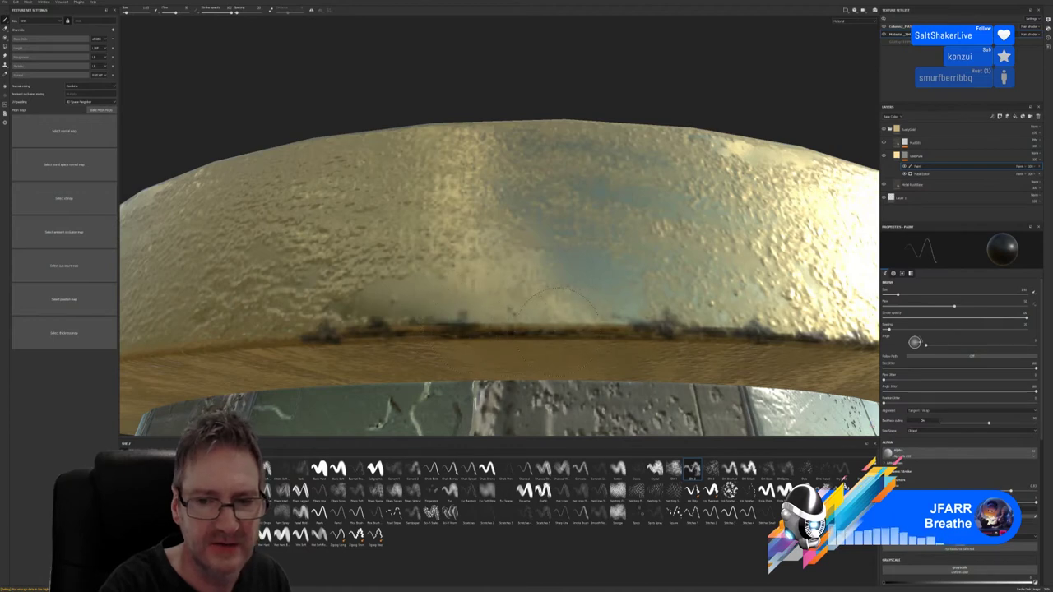
{"action": "mouse_move", "coordinate": [568, 307]}
{"action": "left_mouse_down"}
{"action": "mouse_move", "coordinate": [486, 321]}
{"action": "mouse_move", "coordinate": [561, 311]}
{"action": "mouse_move", "coordinate": [536, 302]}
{"action": "left_mouse_up"}
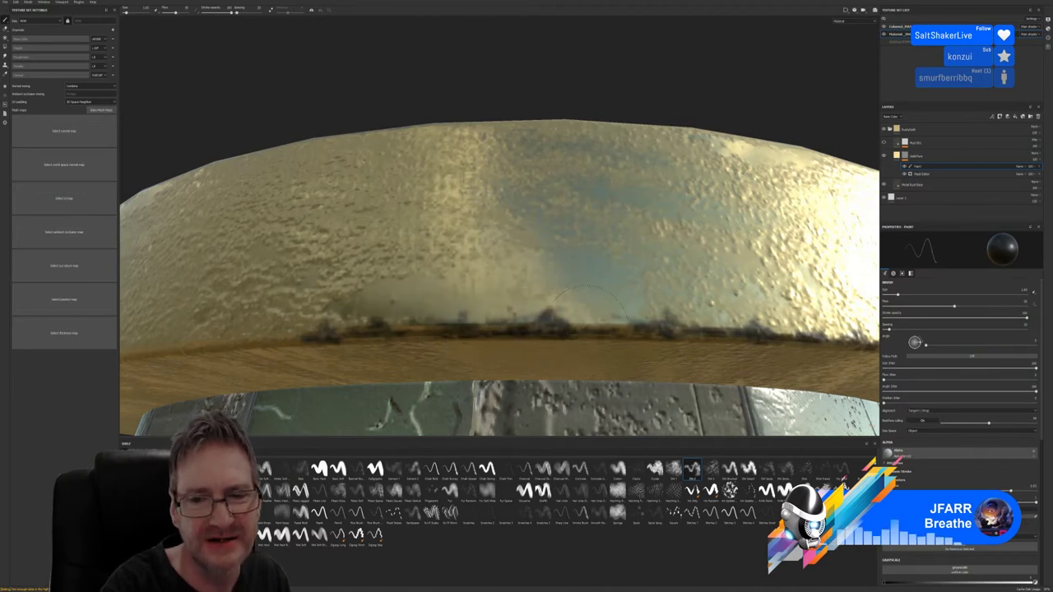
{"action": "left_click", "coordinate": [605, 304]}
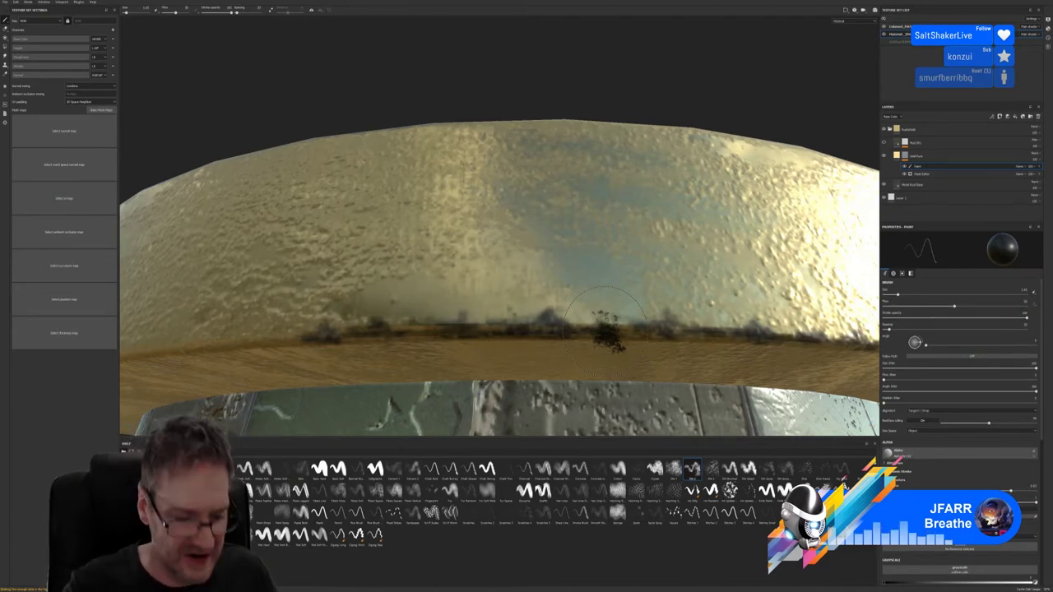
{"action": "mouse_move", "coordinate": [379, 222]}
{"action": "left_mouse_down", "text": "alt"}
{"action": "mouse_move", "coordinate": [365, 195]}
{"action": "mouse_move", "coordinate": [302, 167]}
{"action": "mouse_move", "coordinate": [282, 116]}
{"action": "mouse_move", "coordinate": [470, 87]}
{"action": "mouse_move", "coordinate": [511, 107]}
{"action": "left_mouse_up", "text": "alt"}
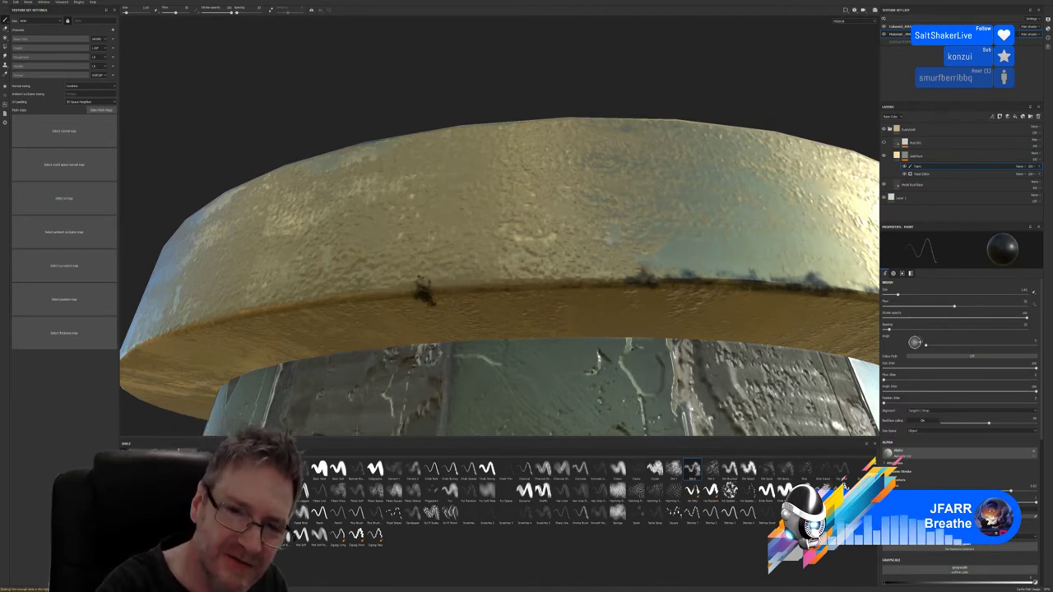
Brush and dab dark grime smudges along the lower-left edge of the gold cap's rim
{"action": "mouse_move", "coordinate": [454, 290]}
{"action": "left_mouse_down"}
{"action": "mouse_move", "coordinate": [470, 284]}
{"action": "mouse_move", "coordinate": [468, 274]}
{"action": "left_mouse_up"}
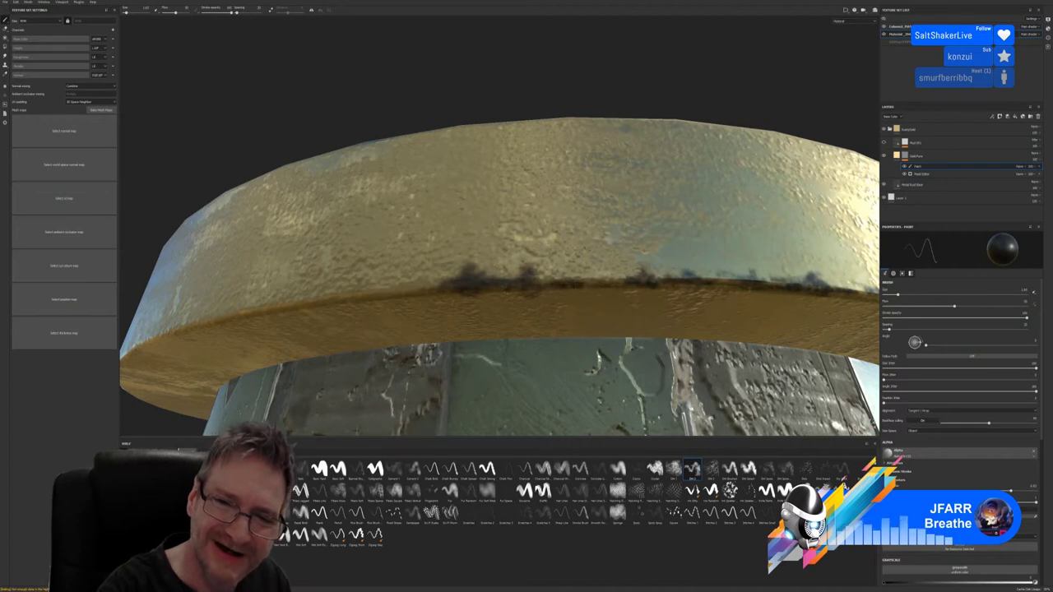
{"action": "left_click_drag", "start_coordinate": [586, 281], "coordinate": [605, 281]}
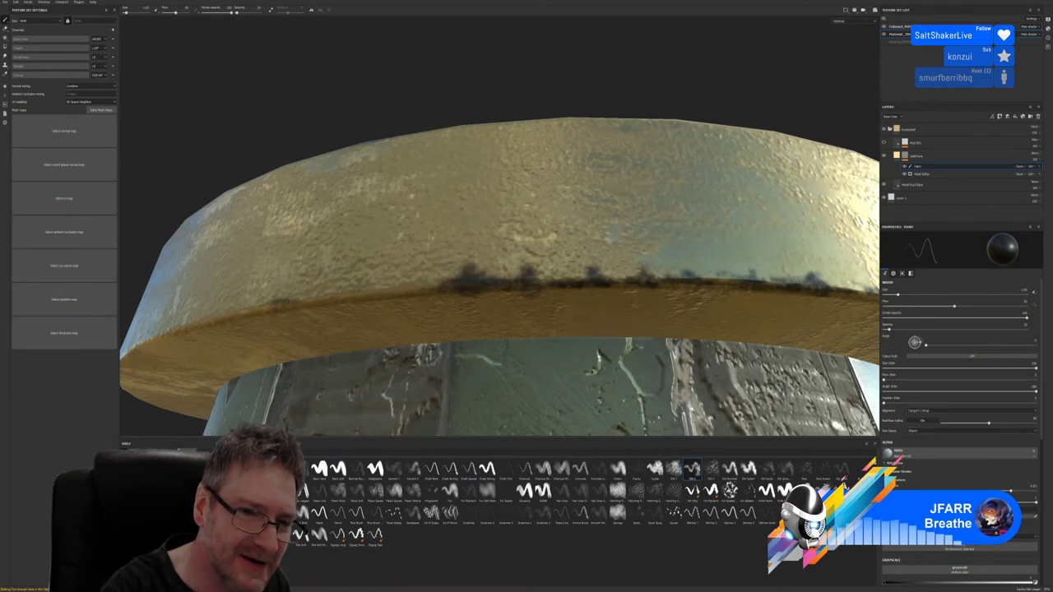
{"action": "left_click_drag", "start_coordinate": [298, 300], "coordinate": [329, 295]}
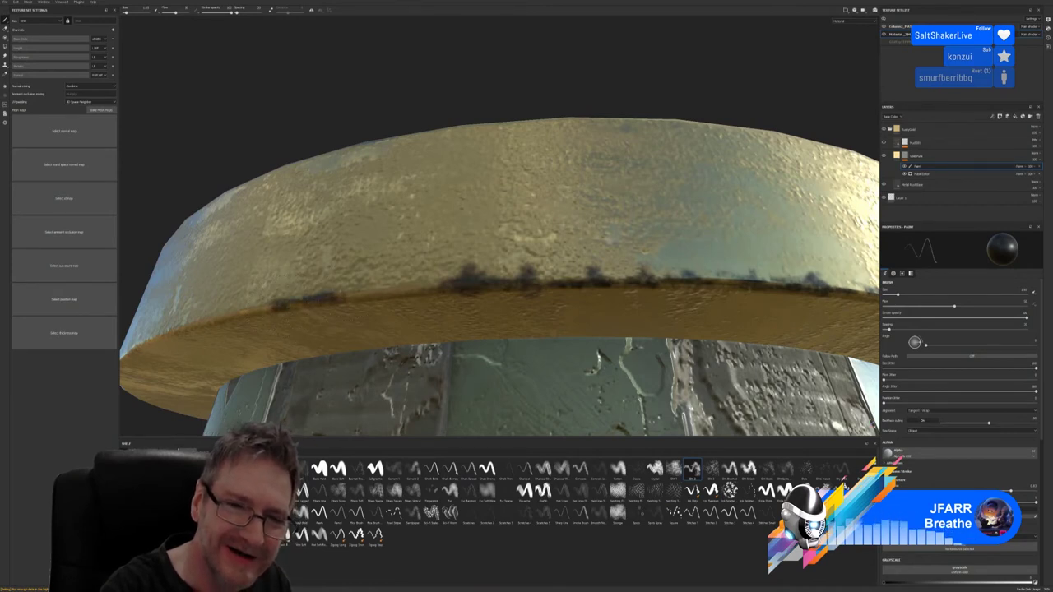
{"action": "mouse_move", "coordinate": [344, 289]}
{"action": "left_mouse_down"}
{"action": "mouse_move", "coordinate": [383, 291]}
{"action": "mouse_move", "coordinate": [357, 296]}
{"action": "left_mouse_up"}
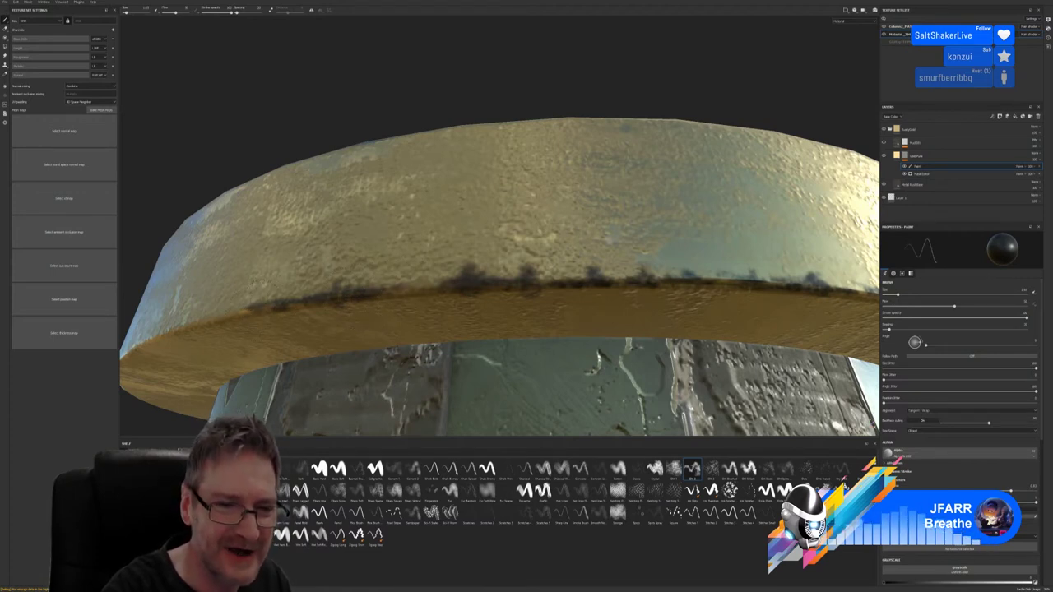
{"action": "left_click", "coordinate": [231, 319]}
{"action": "left_click", "coordinate": [244, 315]}
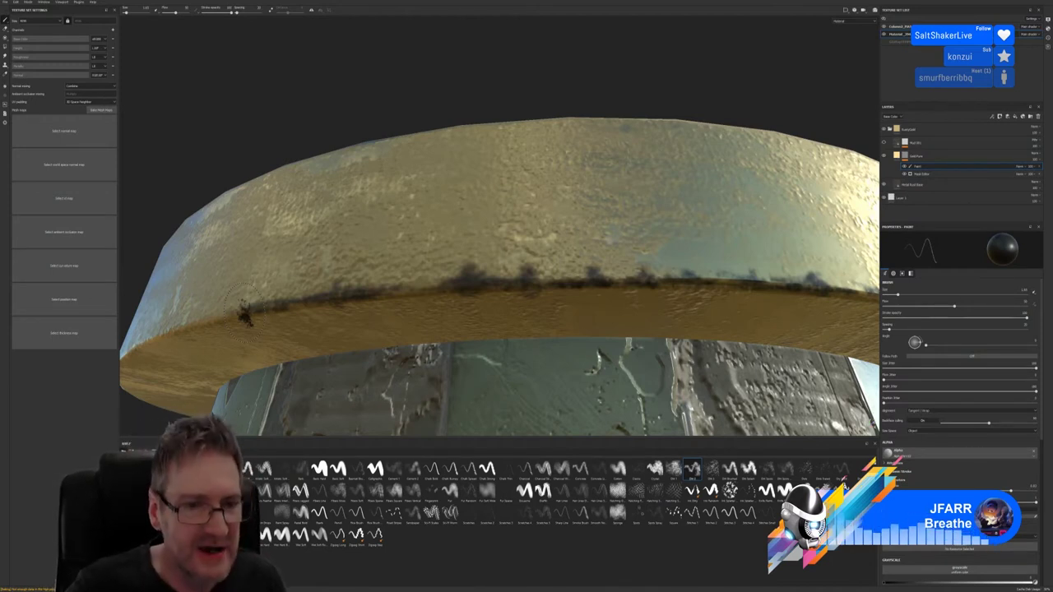
{"action": "left_click_drag", "start_coordinate": [345, 59], "coordinate": [650, 61], "text": "alt"}
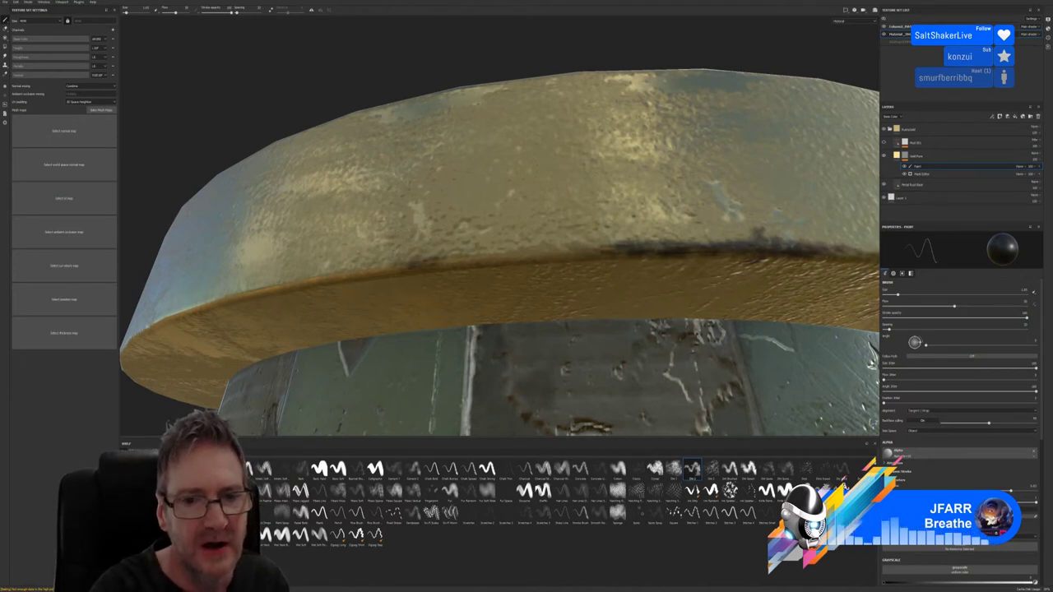
Strengthen and extend the dark grime across the right-centre of the cap's lower rim
{"action": "mouse_move", "coordinate": [448, 257]}
{"action": "left_mouse_down"}
{"action": "mouse_move", "coordinate": [475, 244]}
{"action": "mouse_move", "coordinate": [498, 253]}
{"action": "left_mouse_up"}
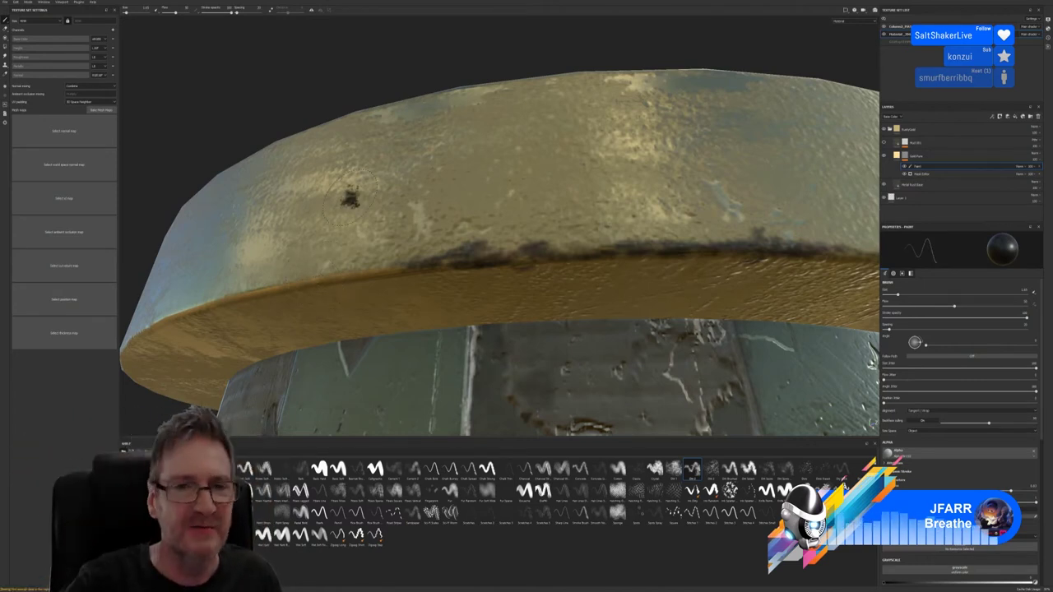
{"action": "scroll", "coordinate": [362, 144], "scroll_direction": "up", "scroll_amount": 5}
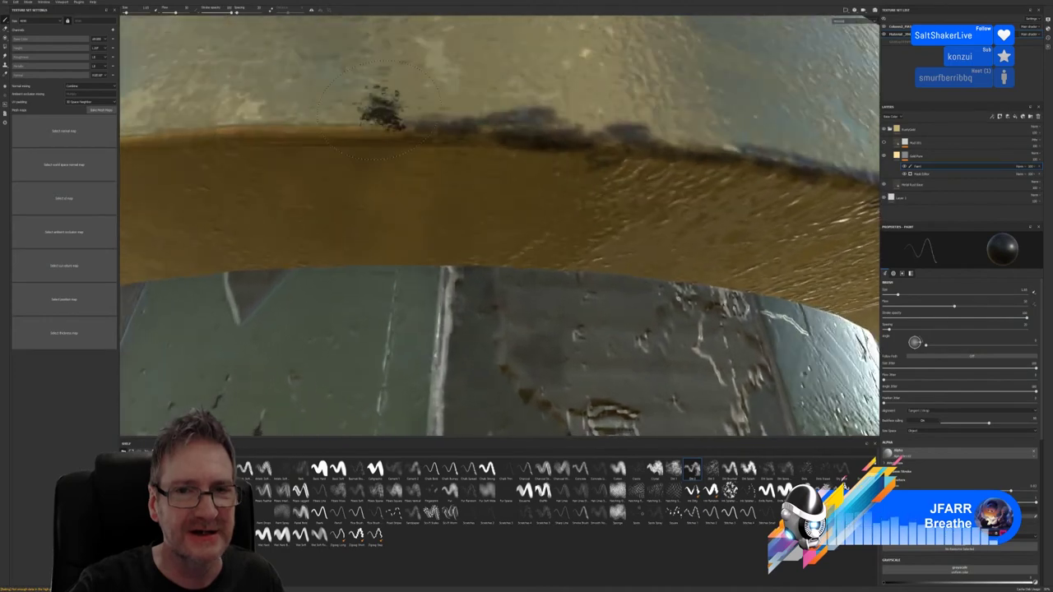
{"action": "scroll", "coordinate": [378, 111], "scroll_direction": "down", "scroll_amount": 5}
{"action": "left_click_drag", "start_coordinate": [379, 111], "coordinate": [395, 165], "text": "alt"}
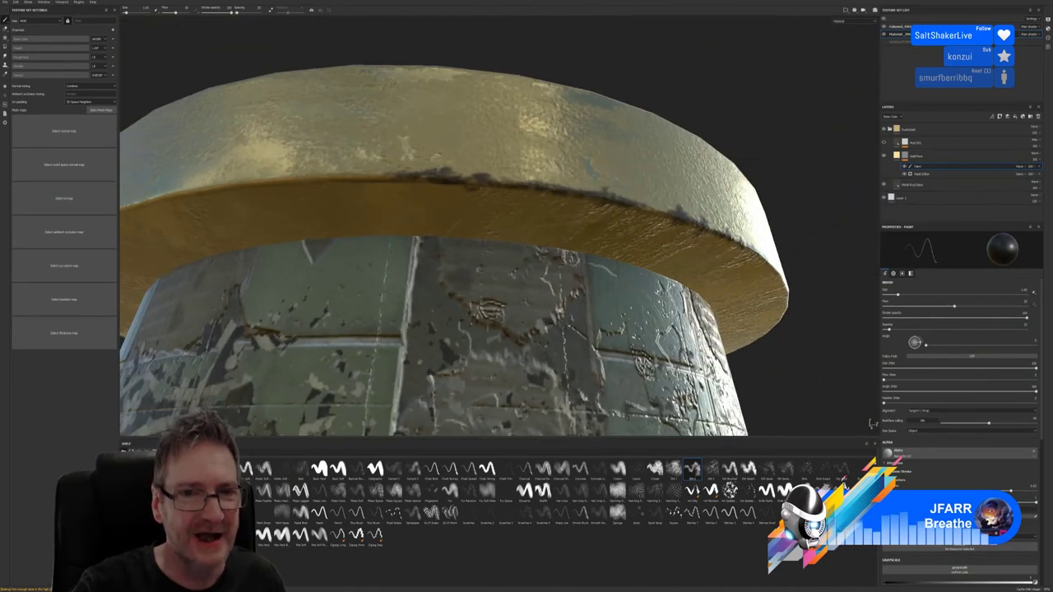
{"action": "left_click_drag", "start_coordinate": [478, 73], "coordinate": [607, 73], "text": "alt"}
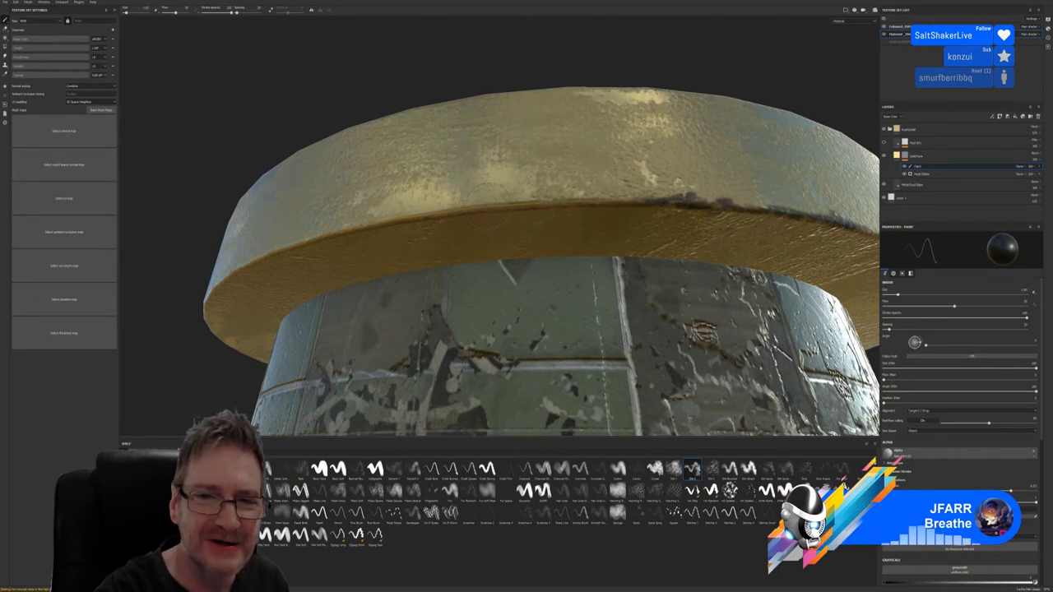
{"action": "mouse_move", "coordinate": [511, 213]}
{"action": "left_mouse_down"}
{"action": "mouse_move", "coordinate": [530, 213]}
{"action": "mouse_move", "coordinate": [527, 198]}
{"action": "mouse_move", "coordinate": [574, 197]}
{"action": "left_mouse_up"}
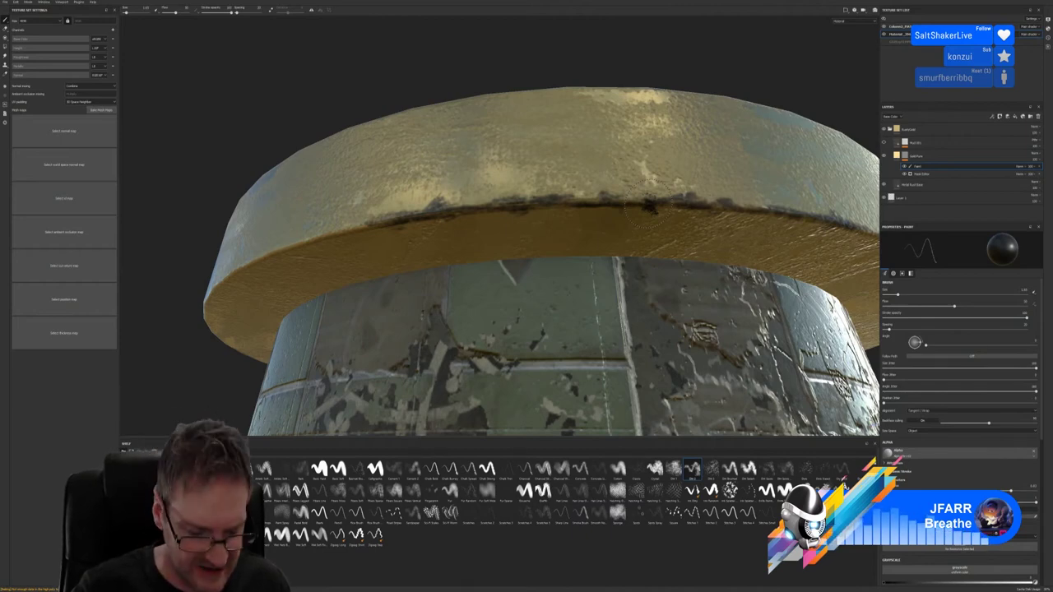
Paint dark grime marks along the cap's front rim, extending further left
{"action": "mouse_move", "coordinate": [310, 87]}
{"action": "left_mouse_down", "text": "alt"}
{"action": "mouse_move", "coordinate": [411, 131]}
{"action": "mouse_move", "coordinate": [358, 155]}
{"action": "left_mouse_up", "text": "alt"}
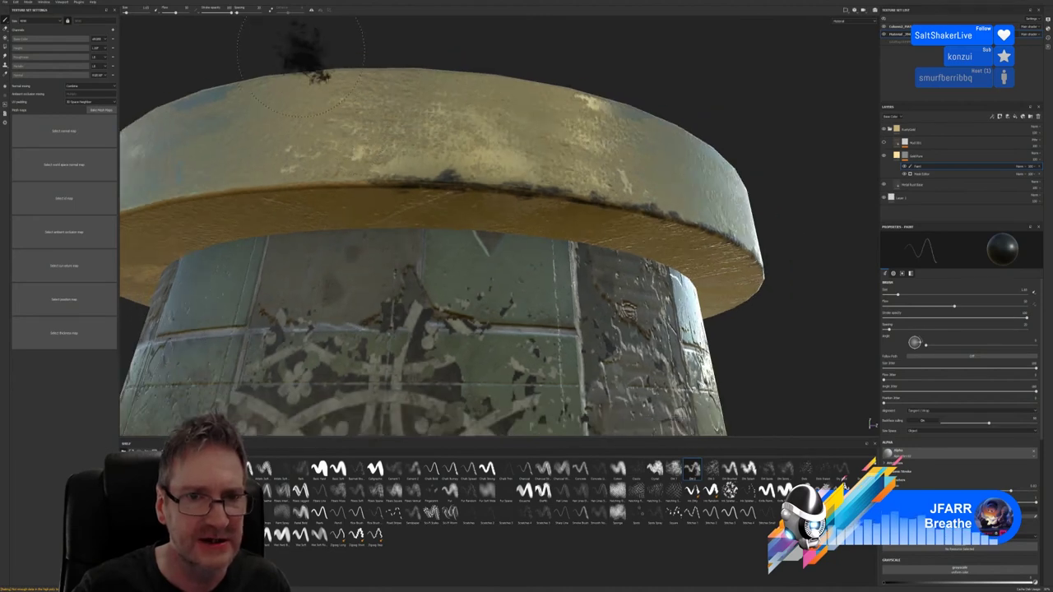
{"action": "mouse_move", "coordinate": [311, 76]}
{"action": "left_mouse_down", "text": "alt"}
{"action": "mouse_move", "coordinate": [505, 71]}
{"action": "mouse_move", "coordinate": [510, 58]}
{"action": "left_mouse_up", "text": "alt"}
{"action": "left_click_drag", "start_coordinate": [556, 119], "coordinate": [556, 118], "text": "alt"}
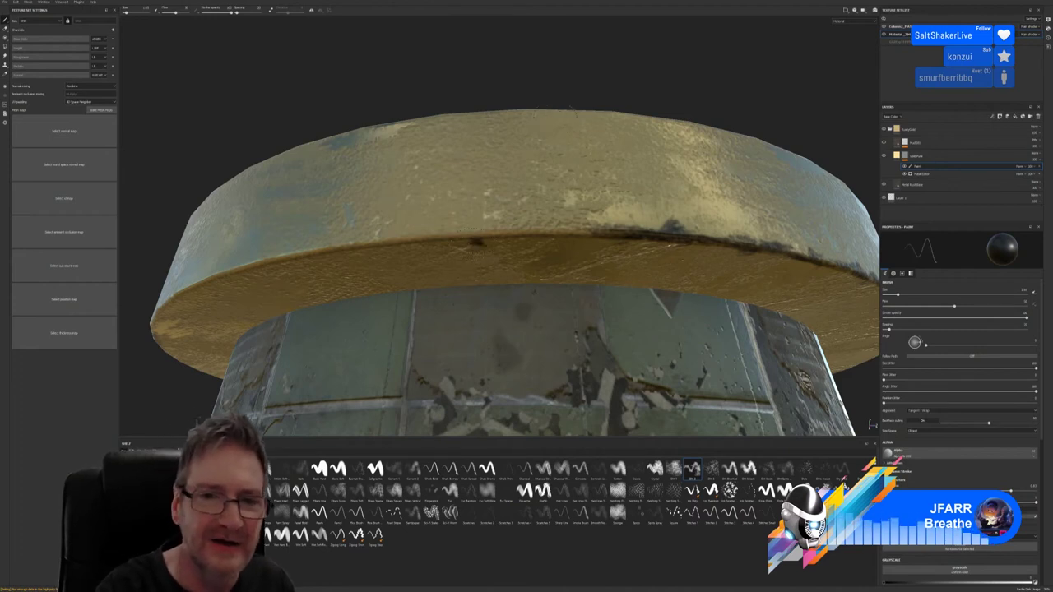
{"action": "mouse_move", "coordinate": [456, 236]}
{"action": "left_mouse_down"}
{"action": "mouse_move", "coordinate": [492, 243]}
{"action": "mouse_move", "coordinate": [482, 211]}
{"action": "mouse_move", "coordinate": [579, 208]}
{"action": "mouse_move", "coordinate": [537, 221]}
{"action": "mouse_move", "coordinate": [533, 209]}
{"action": "mouse_move", "coordinate": [563, 228]}
{"action": "left_mouse_up"}
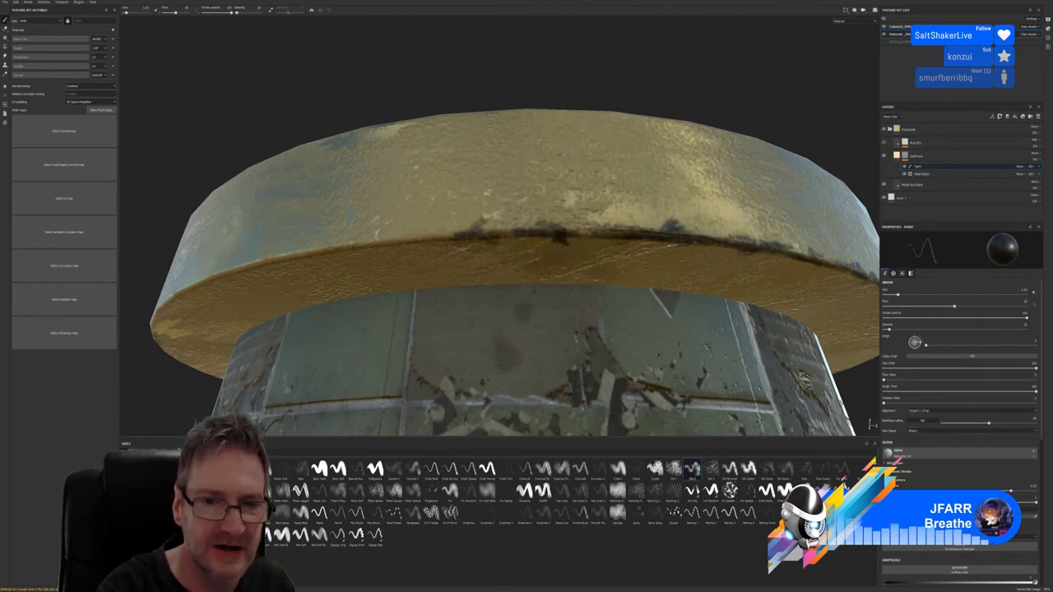
{"action": "mouse_move", "coordinate": [309, 248]}
{"action": "left_mouse_down"}
{"action": "mouse_move", "coordinate": [349, 229]}
{"action": "mouse_move", "coordinate": [357, 242]}
{"action": "mouse_move", "coordinate": [350, 223]}
{"action": "mouse_move", "coordinate": [354, 239]}
{"action": "mouse_move", "coordinate": [377, 243]}
{"action": "mouse_move", "coordinate": [420, 240]}
{"action": "mouse_move", "coordinate": [476, 214]}
{"action": "left_mouse_up"}
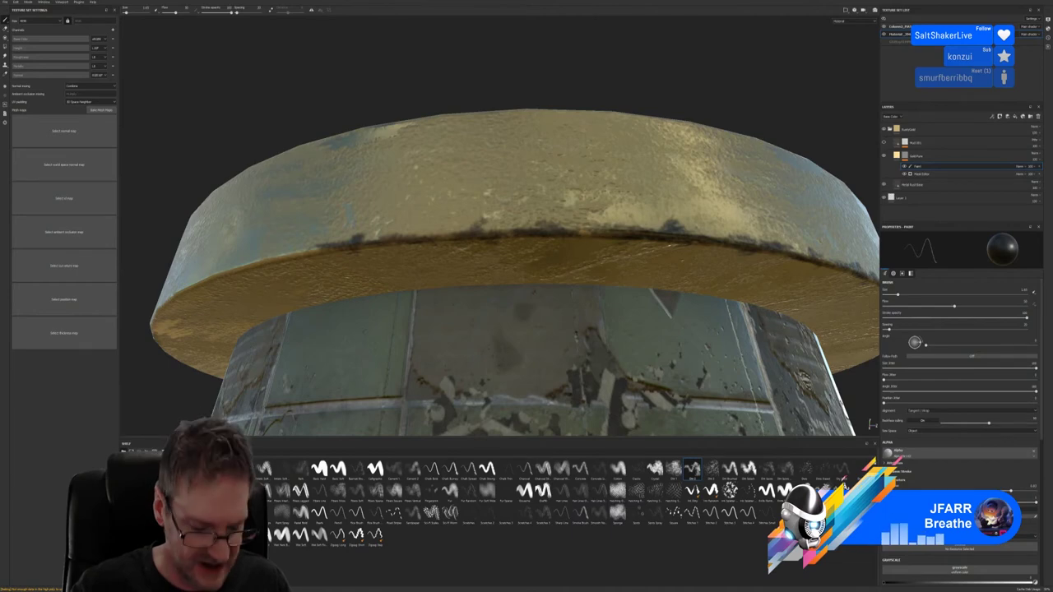
Paint three dark dirt streaks across the cap's lower edge: right, centre and left
{"action": "mouse_move", "coordinate": [346, 89]}
{"action": "left_mouse_down", "text": "alt"}
{"action": "mouse_move", "coordinate": [297, 88]}
{"action": "mouse_move", "coordinate": [346, 101]}
{"action": "mouse_move", "coordinate": [741, 65]}
{"action": "mouse_move", "coordinate": [432, 85]}
{"action": "mouse_move", "coordinate": [448, 85]}
{"action": "left_mouse_up", "text": "alt"}
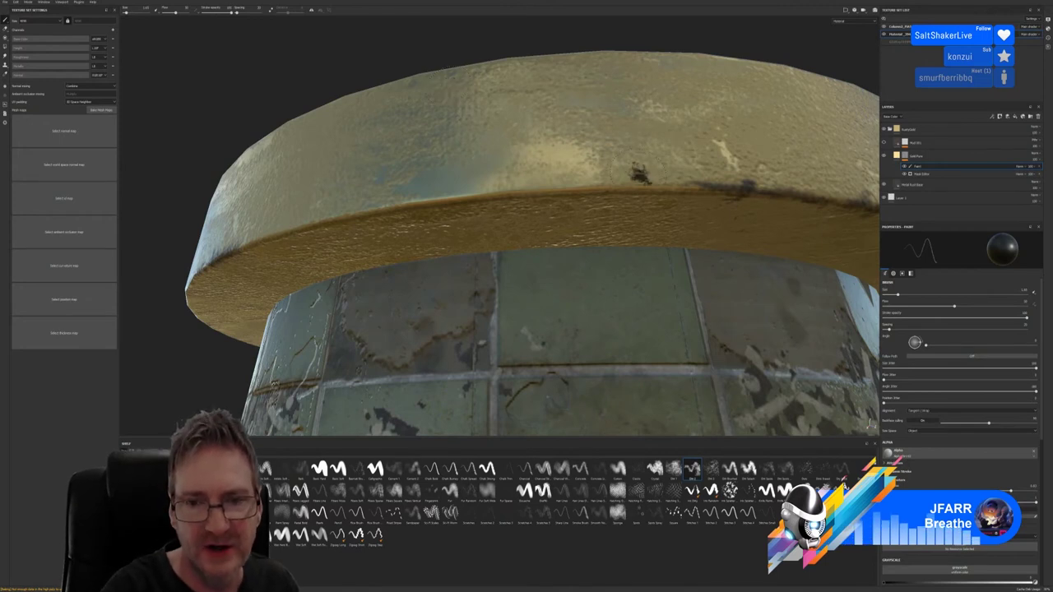
{"action": "mouse_move", "coordinate": [579, 173]}
{"action": "left_mouse_down"}
{"action": "mouse_move", "coordinate": [605, 191]}
{"action": "mouse_move", "coordinate": [597, 173]}
{"action": "mouse_move", "coordinate": [580, 175]}
{"action": "mouse_move", "coordinate": [630, 171]}
{"action": "mouse_move", "coordinate": [623, 185]}
{"action": "mouse_move", "coordinate": [625, 173]}
{"action": "mouse_move", "coordinate": [678, 168]}
{"action": "mouse_move", "coordinate": [665, 192]}
{"action": "left_mouse_up"}
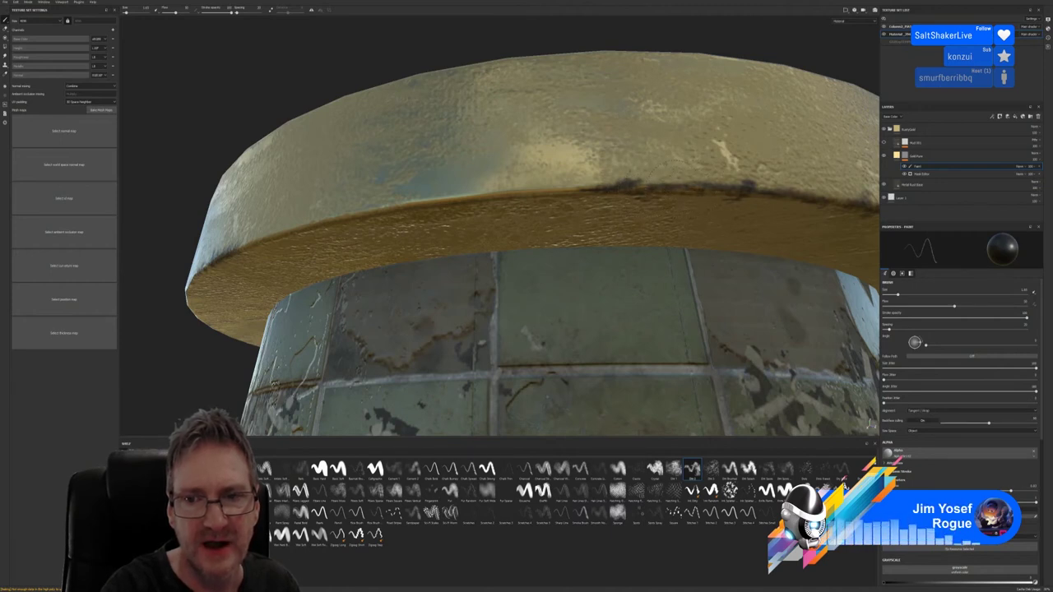
{"action": "mouse_move", "coordinate": [388, 207]}
{"action": "left_mouse_down"}
{"action": "mouse_move", "coordinate": [462, 188]}
{"action": "mouse_move", "coordinate": [462, 205]}
{"action": "mouse_move", "coordinate": [497, 179]}
{"action": "mouse_move", "coordinate": [487, 176]}
{"action": "mouse_move", "coordinate": [573, 192]}
{"action": "left_mouse_up"}
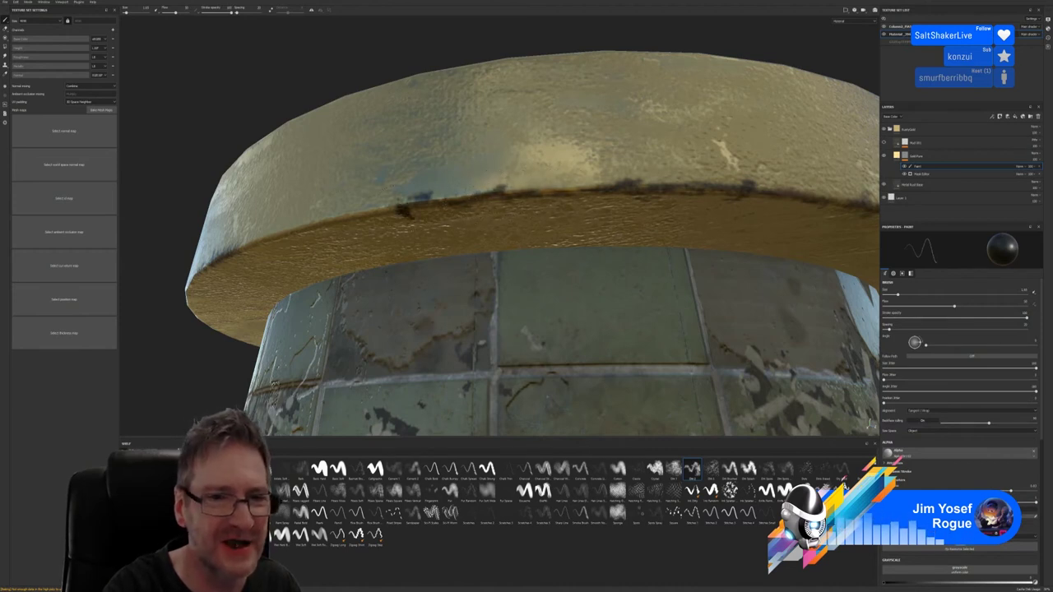
{"action": "left_click_drag", "start_coordinate": [300, 224], "coordinate": [393, 209]}
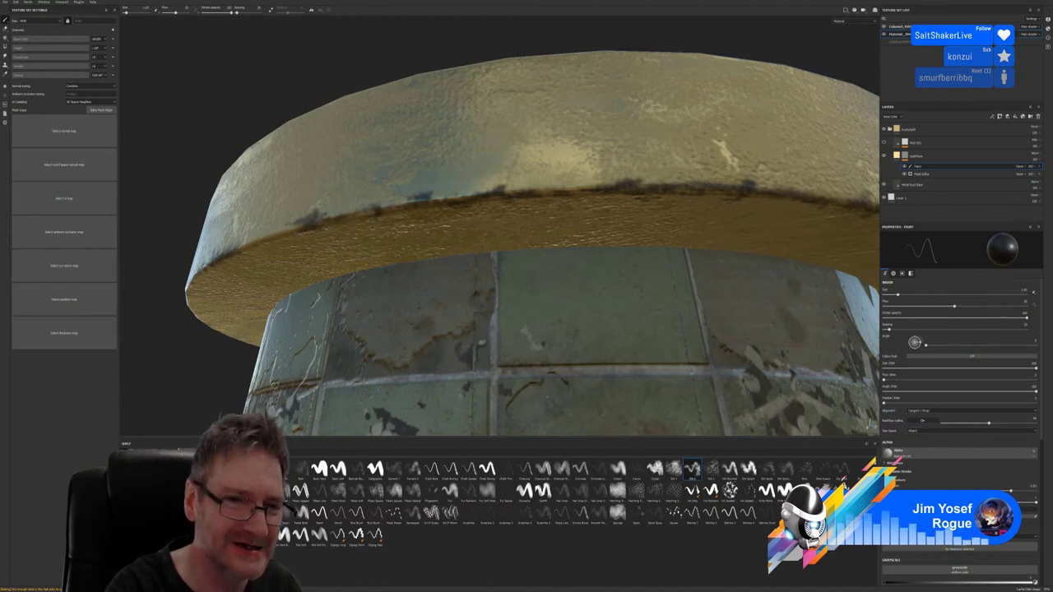
{"action": "mouse_move", "coordinate": [494, 247]}
{"action": "left_mouse_down", "text": "alt"}
{"action": "mouse_move", "coordinate": [526, 230]}
{"action": "mouse_move", "coordinate": [477, 239]}
{"action": "left_mouse_up", "text": "alt"}
{"action": "left_click_drag", "start_coordinate": [341, 78], "coordinate": [527, 94], "text": "alt"}
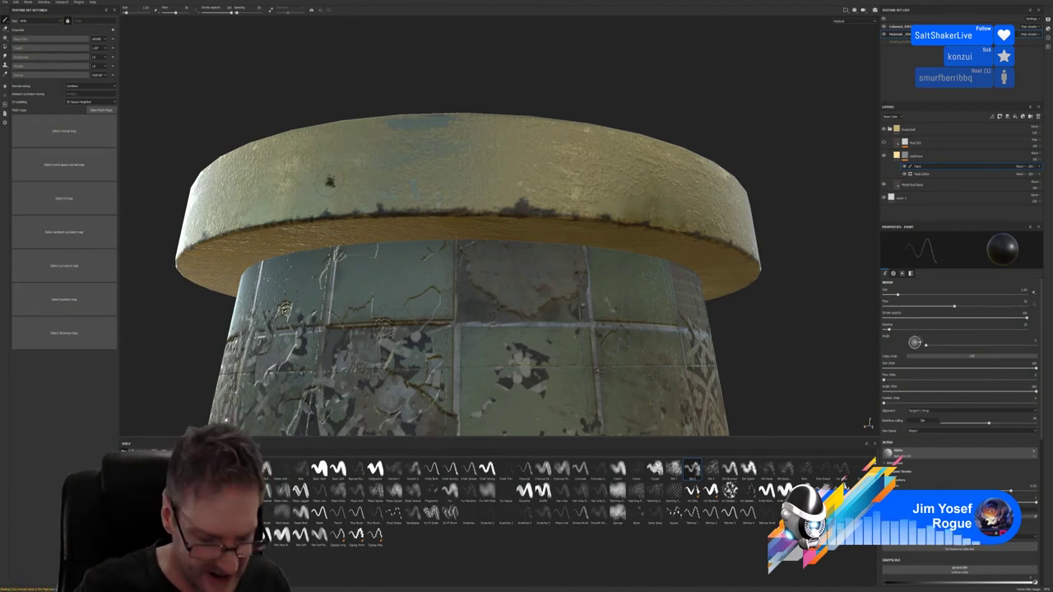
{"action": "left_click_drag", "start_coordinate": [327, 117], "coordinate": [367, 158], "text": "alt"}
{"action": "left_click_drag", "start_coordinate": [310, 82], "coordinate": [431, 95], "text": "alt"}
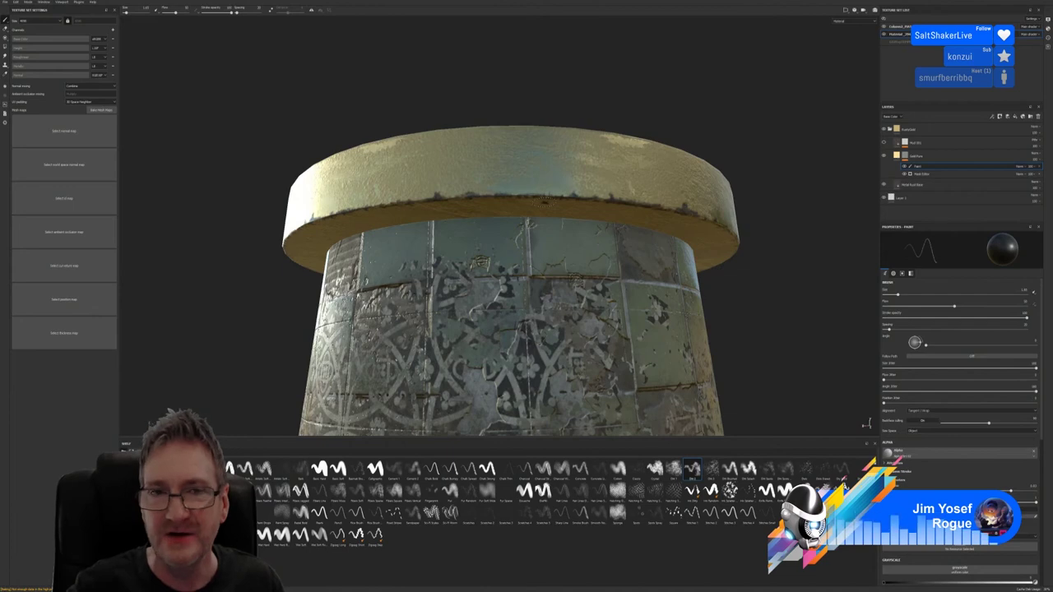
{"action": "left_click_drag", "start_coordinate": [402, 131], "coordinate": [571, 33], "text": "alt"}
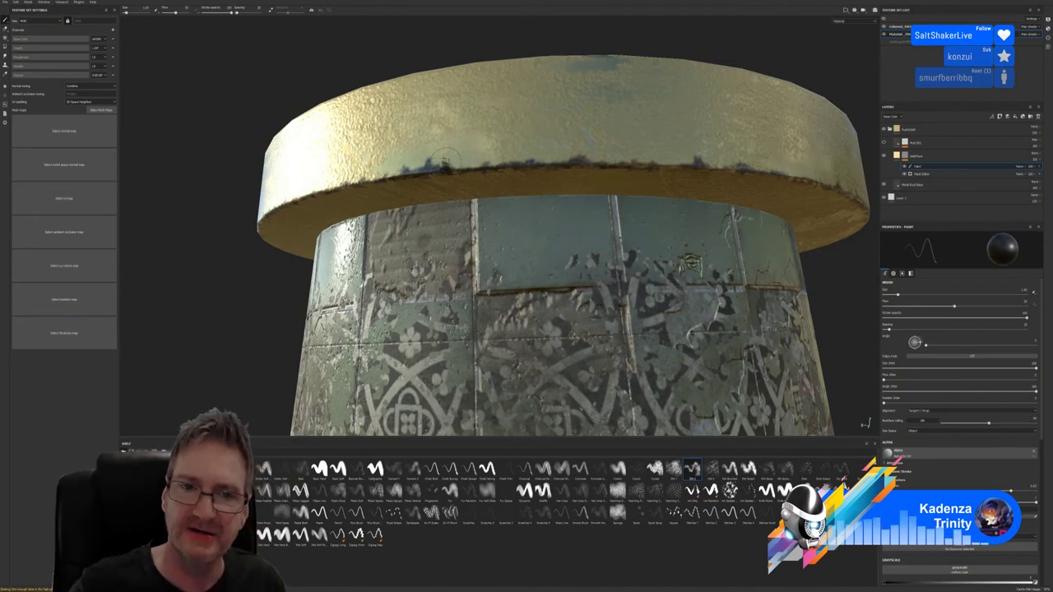
{"action": "scroll", "coordinate": [468, 160], "scroll_direction": "down", "scroll_amount": 2}
{"action": "mouse_move", "coordinate": [391, 112]}
{"action": "left_mouse_down", "text": "alt"}
{"action": "mouse_move", "coordinate": [548, 101]}
{"action": "mouse_move", "coordinate": [637, 137]}
{"action": "mouse_move", "coordinate": [559, 154]}
{"action": "mouse_move", "coordinate": [444, 94]}
{"action": "mouse_move", "coordinate": [441, 82]}
{"action": "left_mouse_up", "text": "alt"}
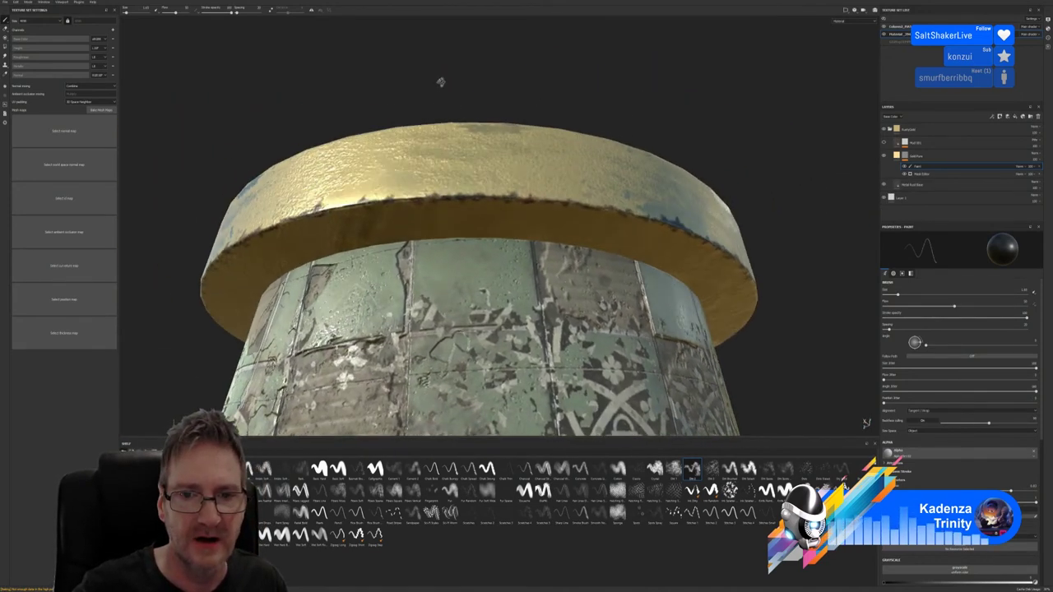
{"action": "mouse_move", "coordinate": [513, 126]}
{"action": "left_mouse_down", "text": "alt"}
{"action": "mouse_move", "coordinate": [538, 139]}
{"action": "mouse_move", "coordinate": [504, 200]}
{"action": "mouse_move", "coordinate": [602, 220]}
{"action": "left_mouse_up", "text": "alt"}
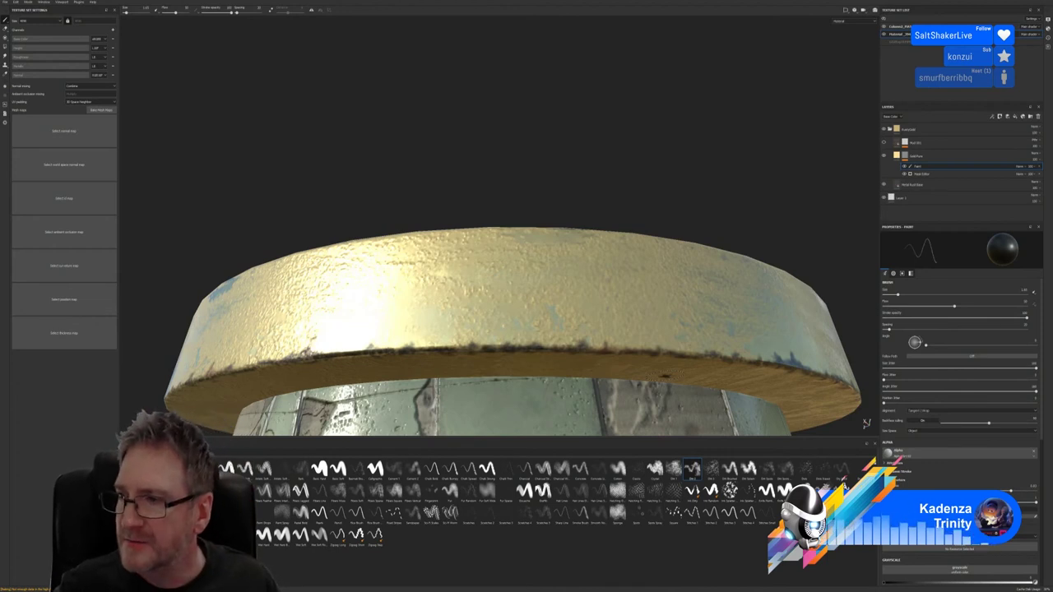
Stamp a single dark grime dab on the gold rim's top surface
{"action": "left_click", "coordinate": [514, 251]}
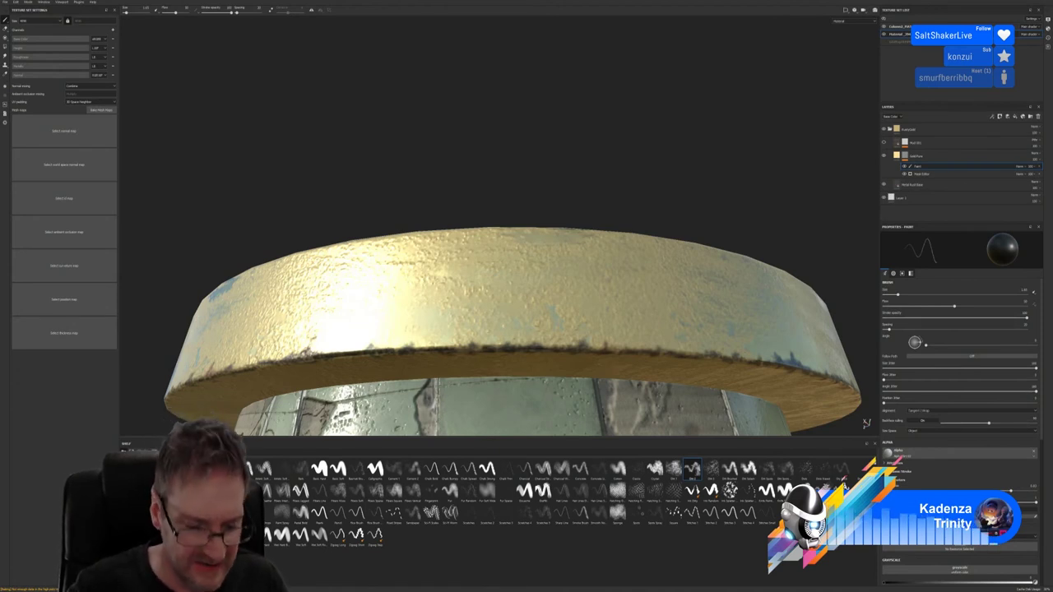
{"action": "left_click_drag", "start_coordinate": [494, 255], "coordinate": [463, 241], "text": "alt"}
{"action": "left_click_drag", "start_coordinate": [379, 186], "coordinate": [639, 296], "text": "alt"}
{"action": "mouse_move", "coordinate": [337, 242]}
{"action": "left_mouse_down", "text": "alt"}
{"action": "mouse_move", "coordinate": [426, 249]}
{"action": "mouse_move", "coordinate": [416, 251]}
{"action": "mouse_move", "coordinate": [524, 188]}
{"action": "mouse_move", "coordinate": [365, 228]}
{"action": "mouse_move", "coordinate": [430, 212]}
{"action": "mouse_move", "coordinate": [311, 154]}
{"action": "mouse_move", "coordinate": [353, 176]}
{"action": "mouse_move", "coordinate": [359, 206]}
{"action": "mouse_move", "coordinate": [420, 301]}
{"action": "left_mouse_up", "text": "alt"}
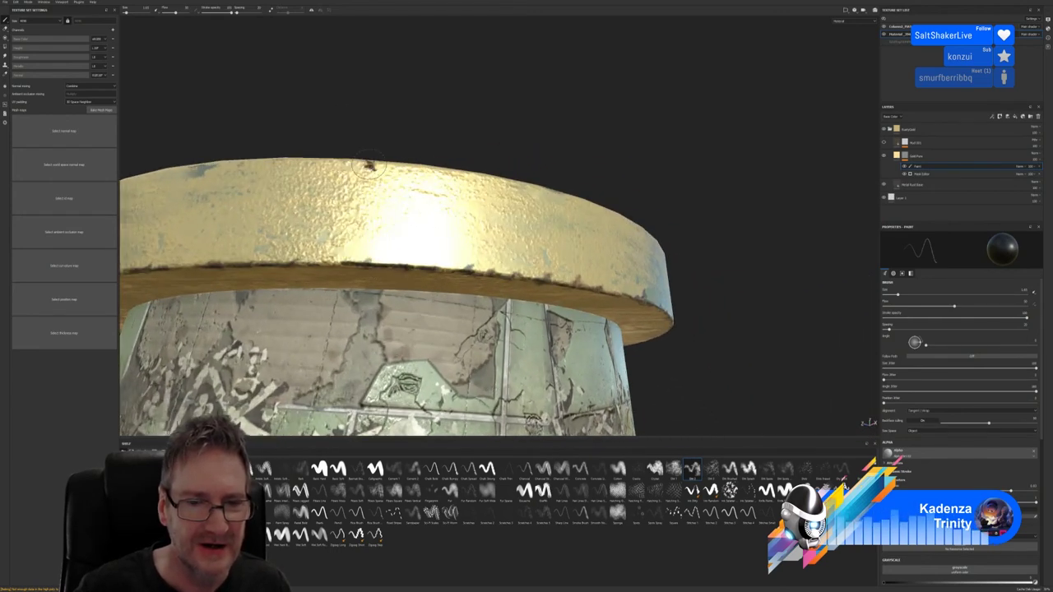
{"action": "left_click_drag", "start_coordinate": [365, 113], "coordinate": [477, 172], "text": "alt"}
{"action": "mouse_move", "coordinate": [490, 214]}
{"action": "left_mouse_down", "text": "alt"}
{"action": "mouse_move", "coordinate": [510, 169]}
{"action": "mouse_move", "coordinate": [501, 169]}
{"action": "mouse_move", "coordinate": [503, 206]}
{"action": "left_mouse_up", "text": "alt"}
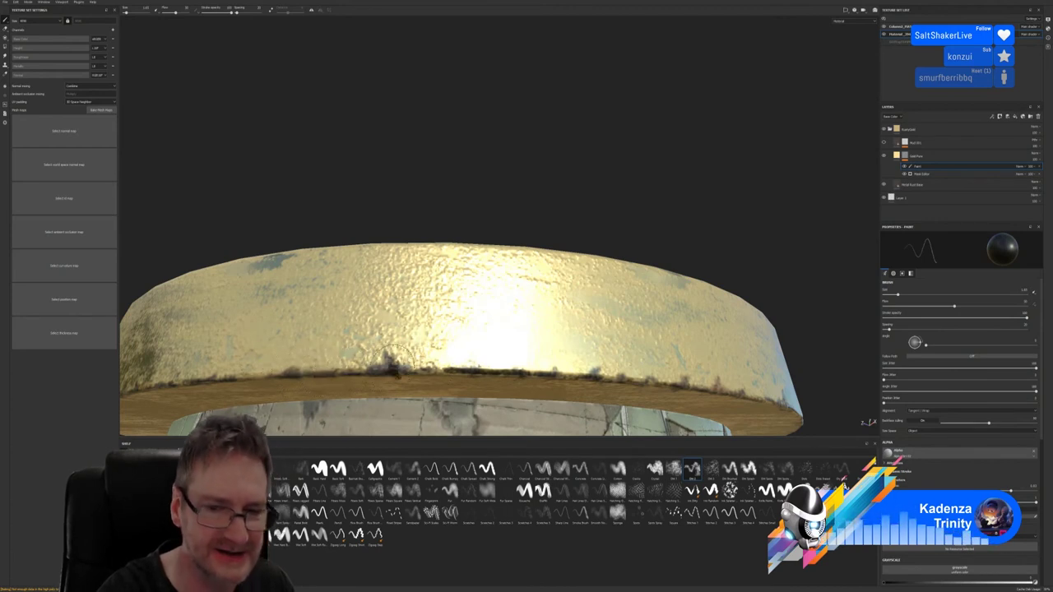
{"action": "left_click_drag", "start_coordinate": [412, 321], "coordinate": [402, 290], "text": "alt"}
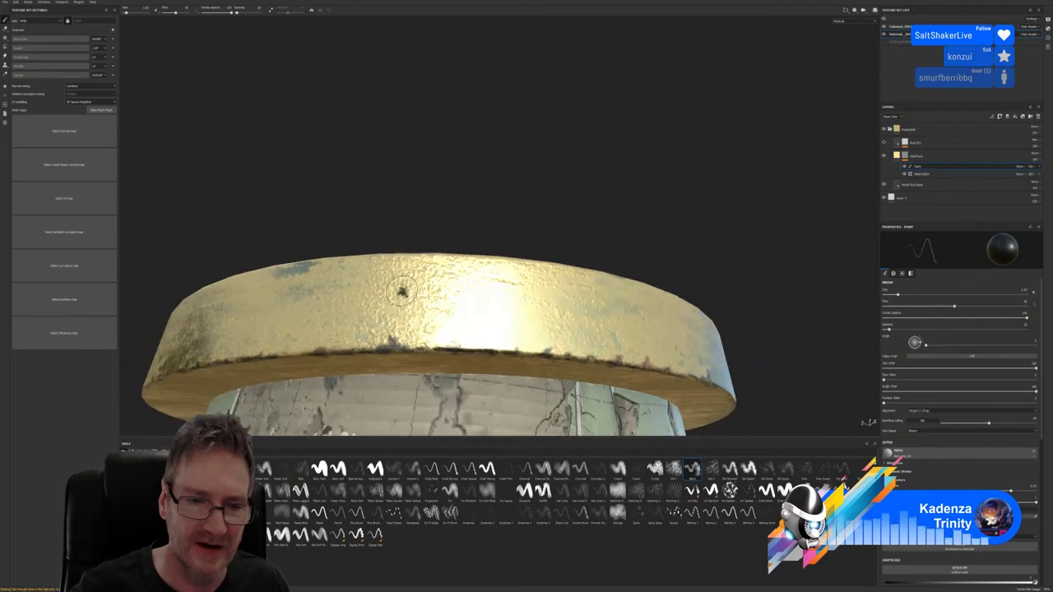
{"action": "right_click_drag", "start_coordinate": [401, 290], "coordinate": [421, 265], "text": "ctrl"}
{"action": "left_click_drag", "start_coordinate": [421, 265], "coordinate": [418, 212], "text": "alt"}
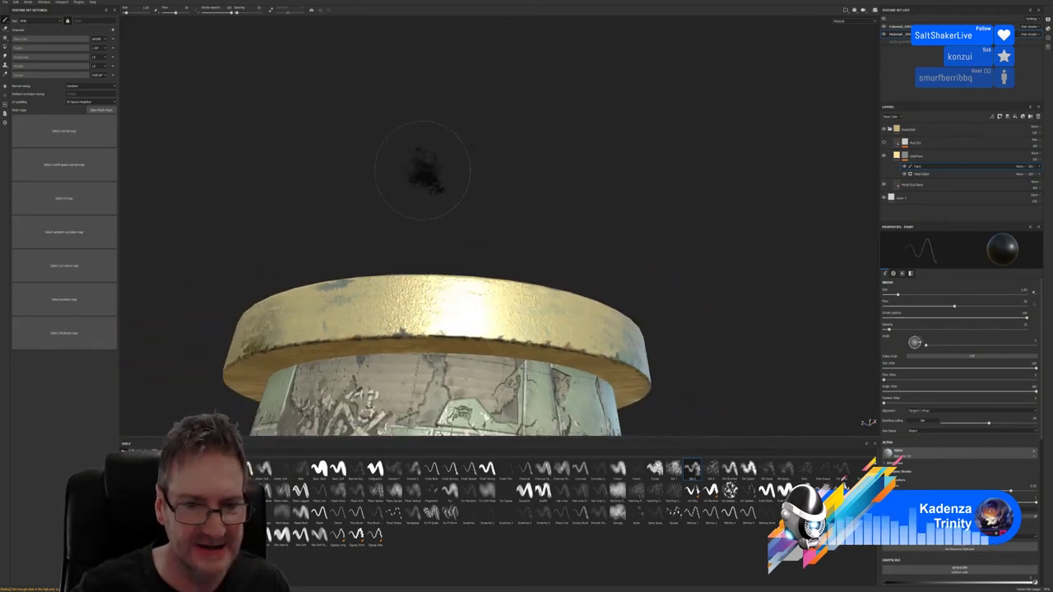
{"action": "left_click_drag", "start_coordinate": [422, 170], "coordinate": [490, 194], "text": "alt"}
{"action": "scroll", "coordinate": [526, 181], "scroll_direction": "down", "scroll_amount": 2}
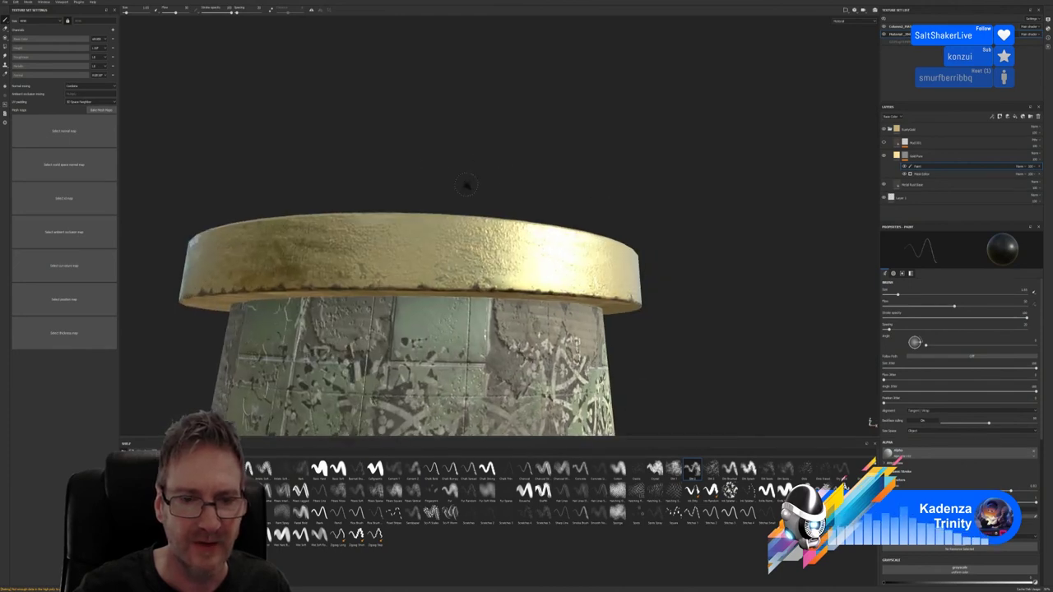
{"action": "left_click_drag", "start_coordinate": [332, 178], "coordinate": [458, 185], "text": "alt"}
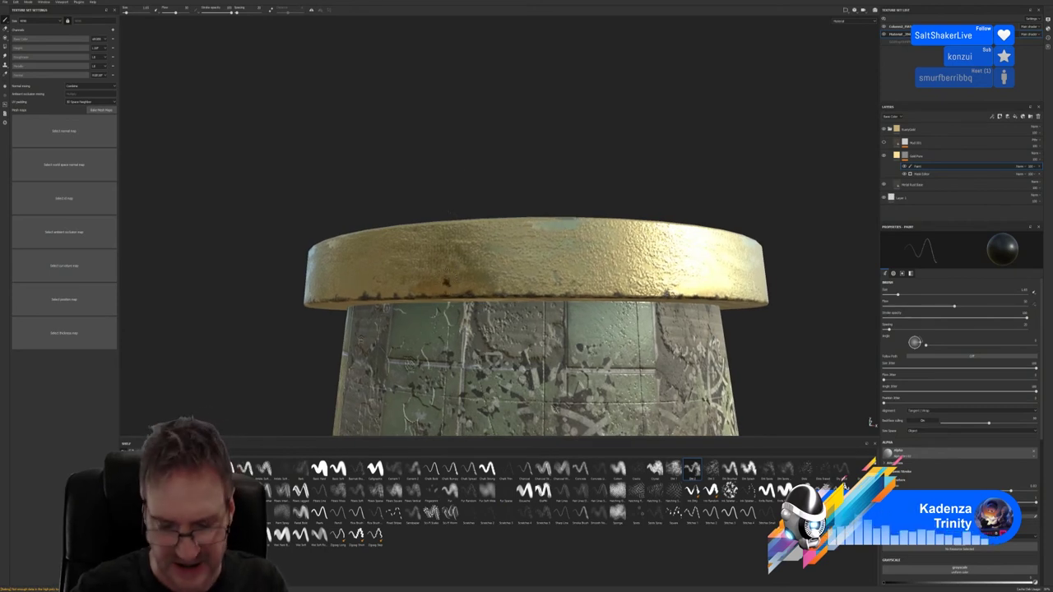
{"action": "key", "text": "bracketright"}
{"action": "left_click_drag", "start_coordinate": [444, 260], "coordinate": [476, 247]}
{"action": "key", "text": "ctrl+z"}
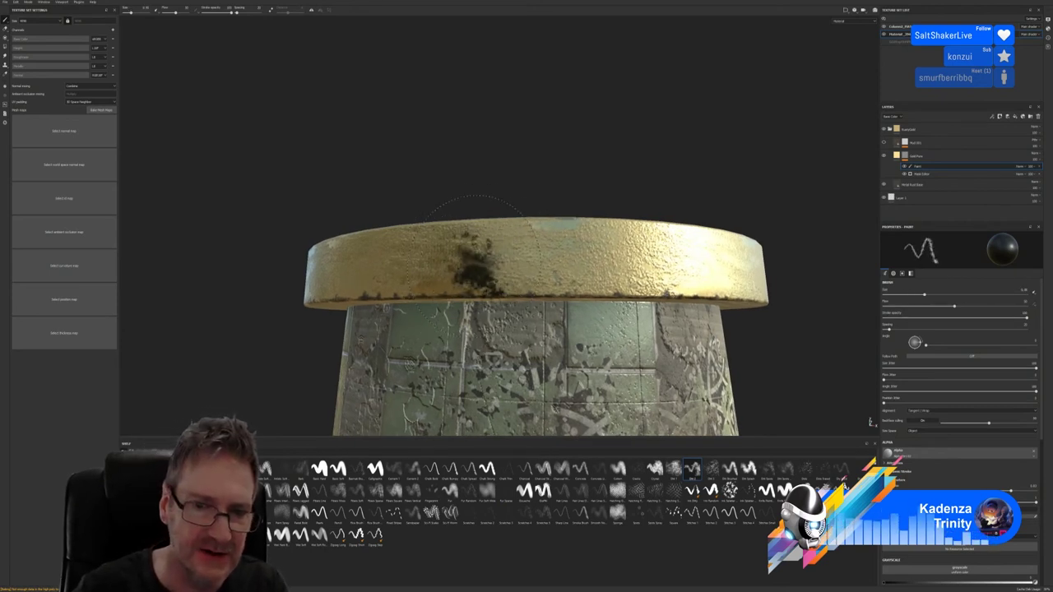
{"action": "mouse_move", "coordinate": [517, 300]}
{"action": "left_mouse_down"}
{"action": "mouse_move", "coordinate": [461, 294]}
{"action": "mouse_move", "coordinate": [483, 280]}
{"action": "left_mouse_up"}
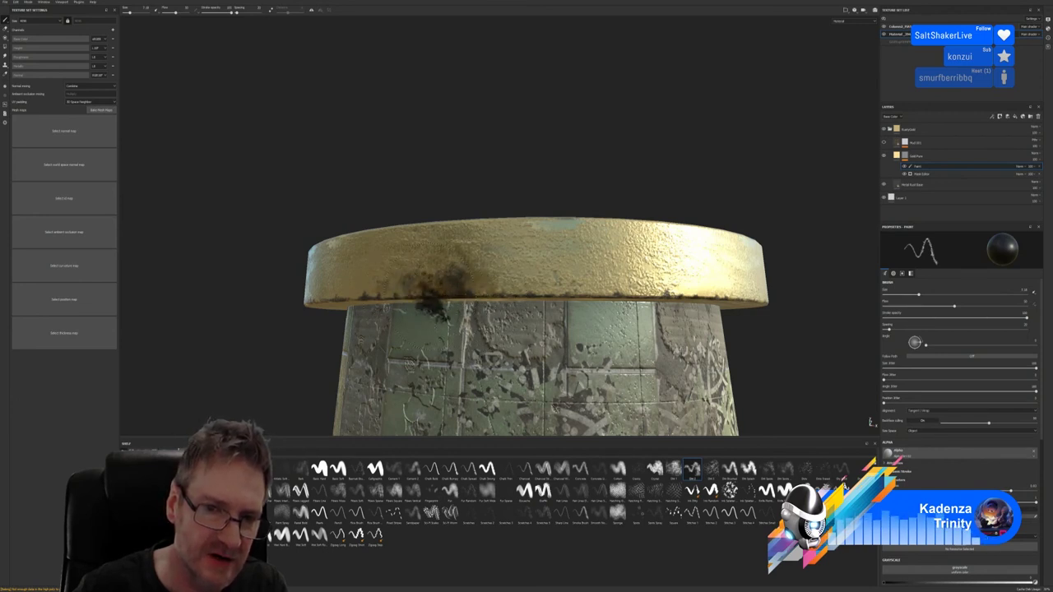
{"action": "mouse_move", "coordinate": [436, 191]}
{"action": "left_mouse_down", "text": "alt"}
{"action": "mouse_move", "coordinate": [412, 181]}
{"action": "mouse_move", "coordinate": [461, 198]}
{"action": "mouse_move", "coordinate": [469, 216]}
{"action": "left_mouse_up", "text": "alt"}
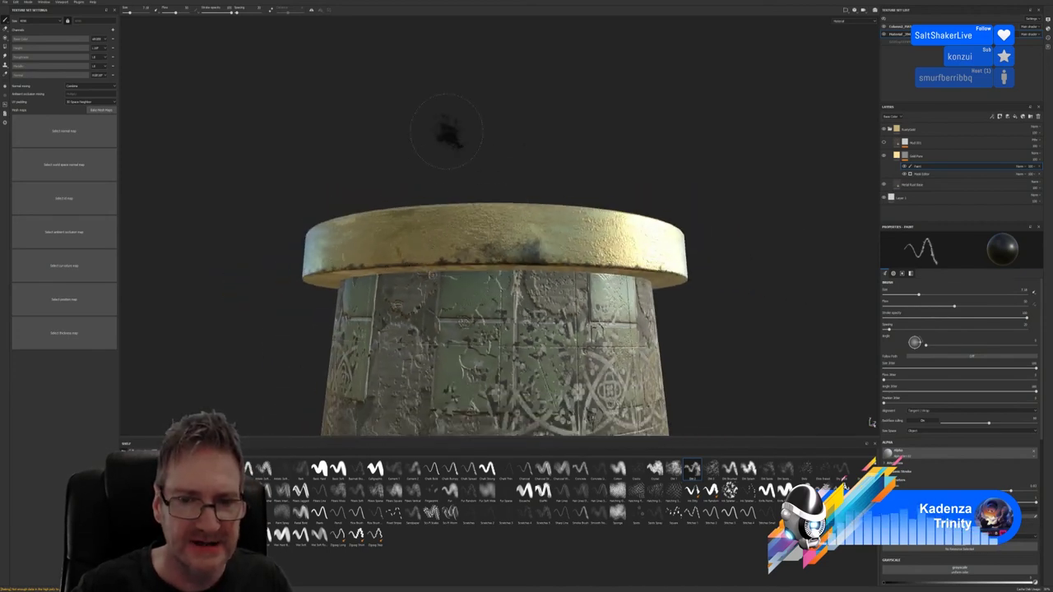
{"action": "middle_click_drag", "start_coordinate": [449, 136], "coordinate": [469, 148], "text": "alt"}
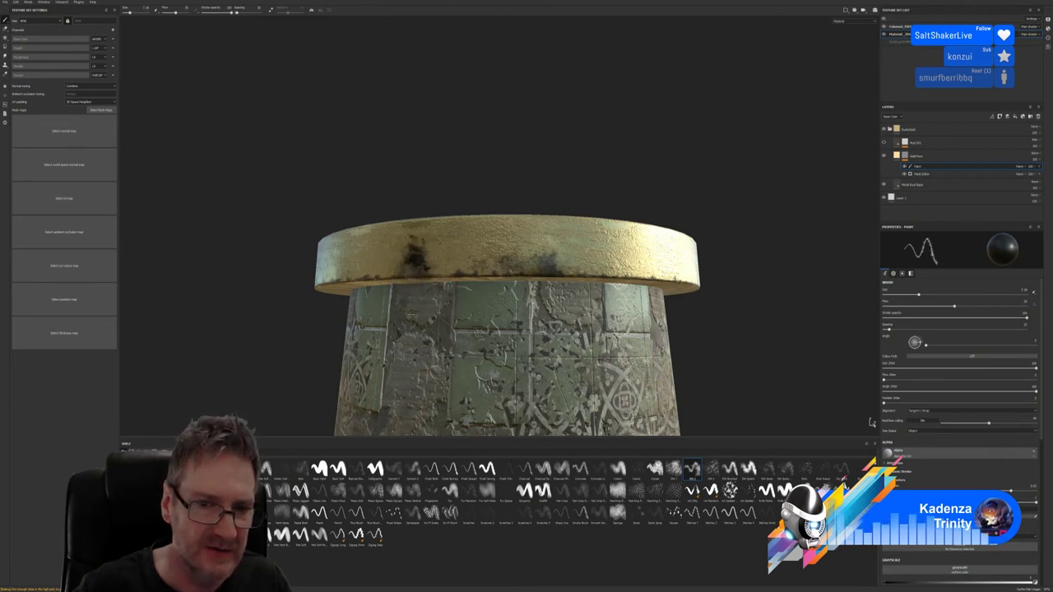
{"action": "mouse_move", "coordinate": [455, 197]}
{"action": "left_mouse_down", "text": "alt"}
{"action": "mouse_move", "coordinate": [355, 167]}
{"action": "mouse_move", "coordinate": [597, 174]}
{"action": "mouse_move", "coordinate": [538, 165]}
{"action": "mouse_move", "coordinate": [567, 169]}
{"action": "mouse_move", "coordinate": [557, 206]}
{"action": "left_mouse_up", "text": "alt"}
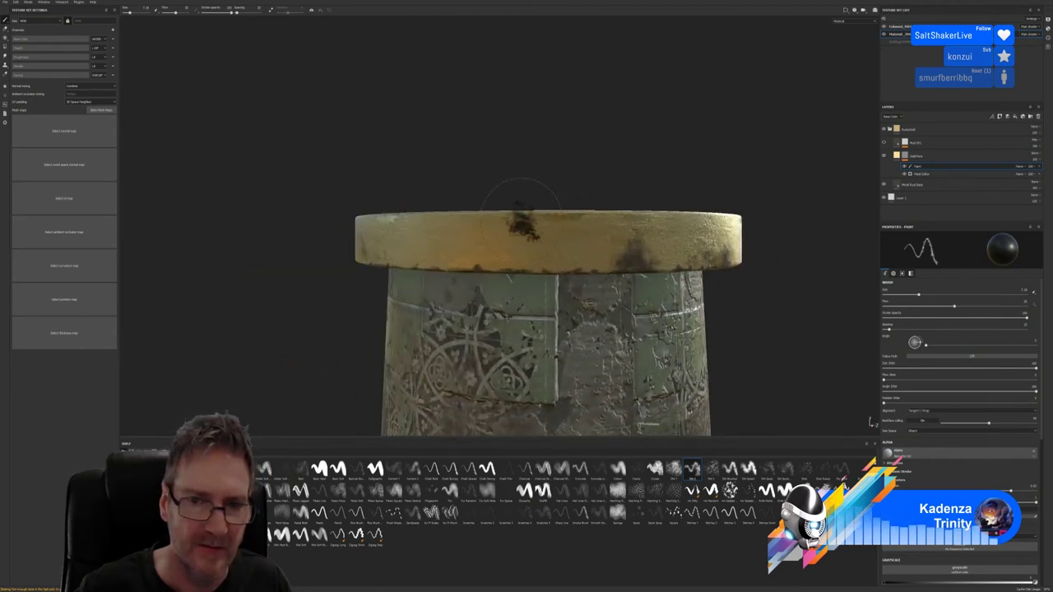
{"action": "left_click", "coordinate": [502, 216]}
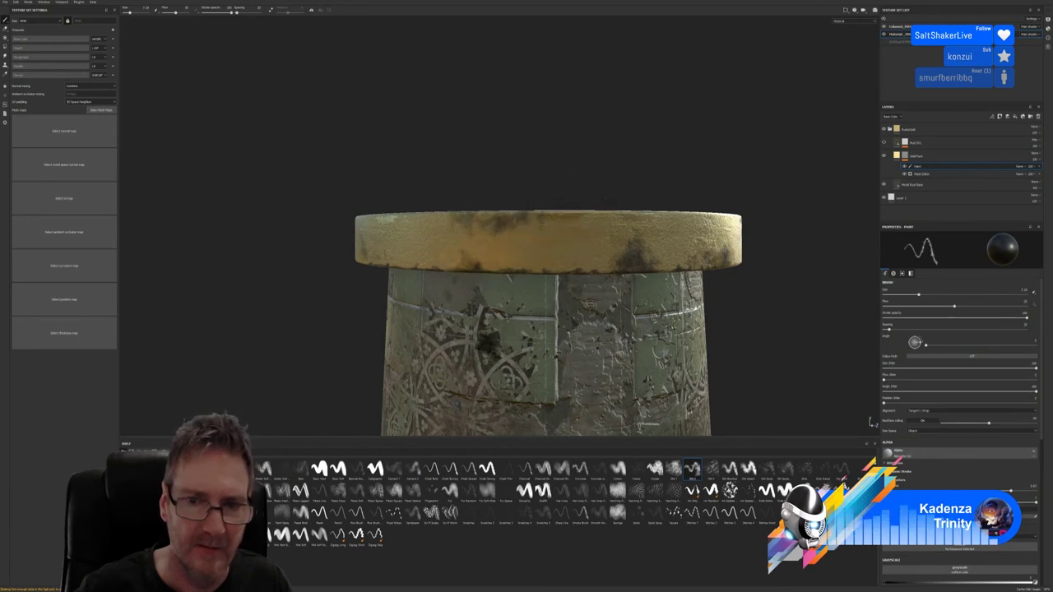
{"action": "mouse_move", "coordinate": [539, 329]}
{"action": "left_mouse_down", "text": "alt"}
{"action": "mouse_move", "coordinate": [519, 333]}
{"action": "mouse_move", "coordinate": [658, 301]}
{"action": "mouse_move", "coordinate": [724, 309]}
{"action": "left_mouse_up", "text": "alt"}
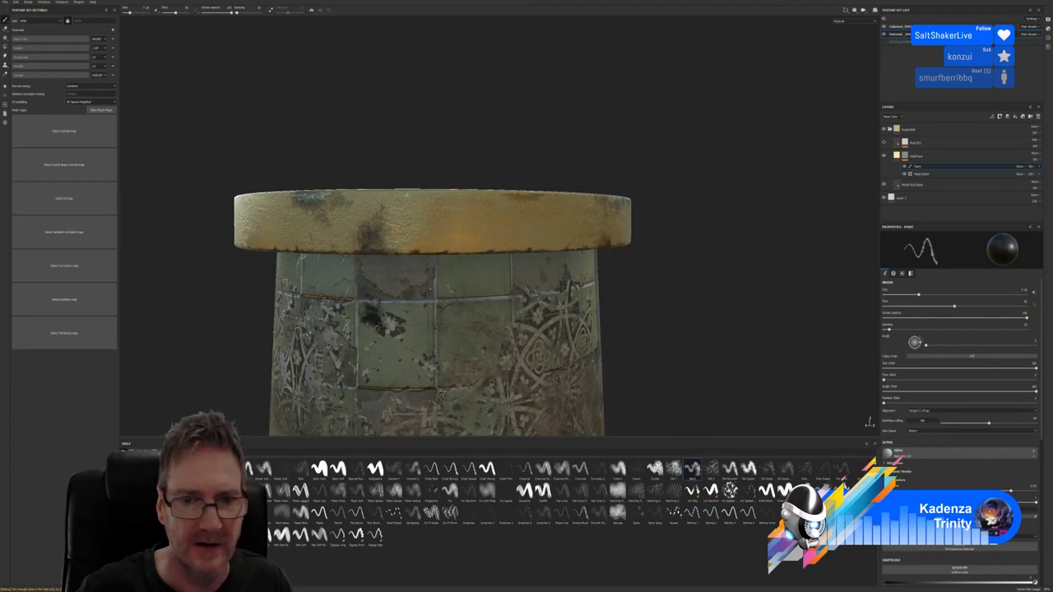
{"action": "left_click_drag", "start_coordinate": [371, 314], "coordinate": [444, 329], "text": "alt"}
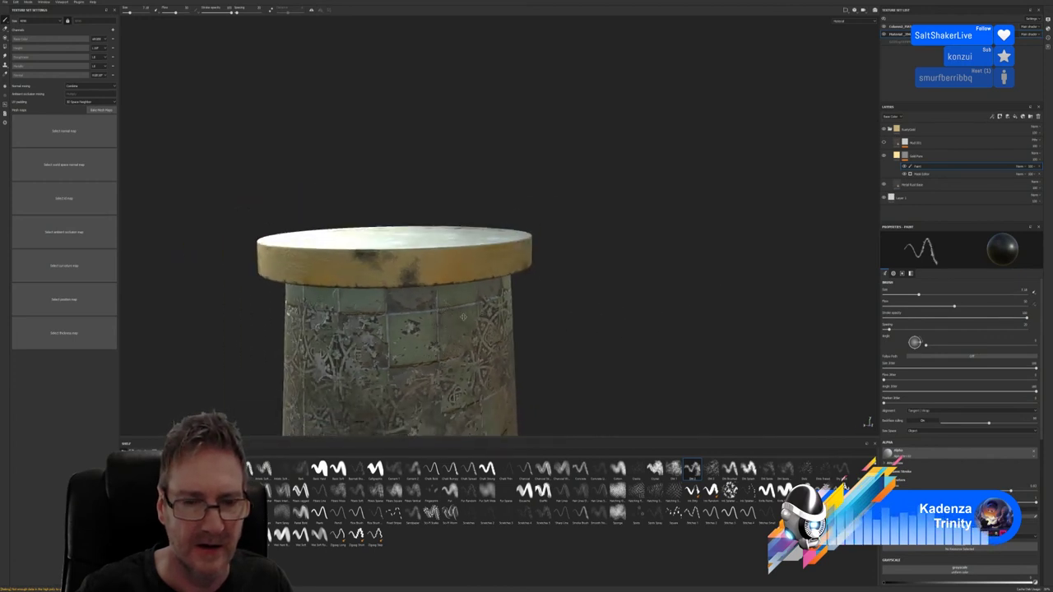
{"action": "left_click_drag", "start_coordinate": [461, 323], "coordinate": [694, 272], "text": "alt"}
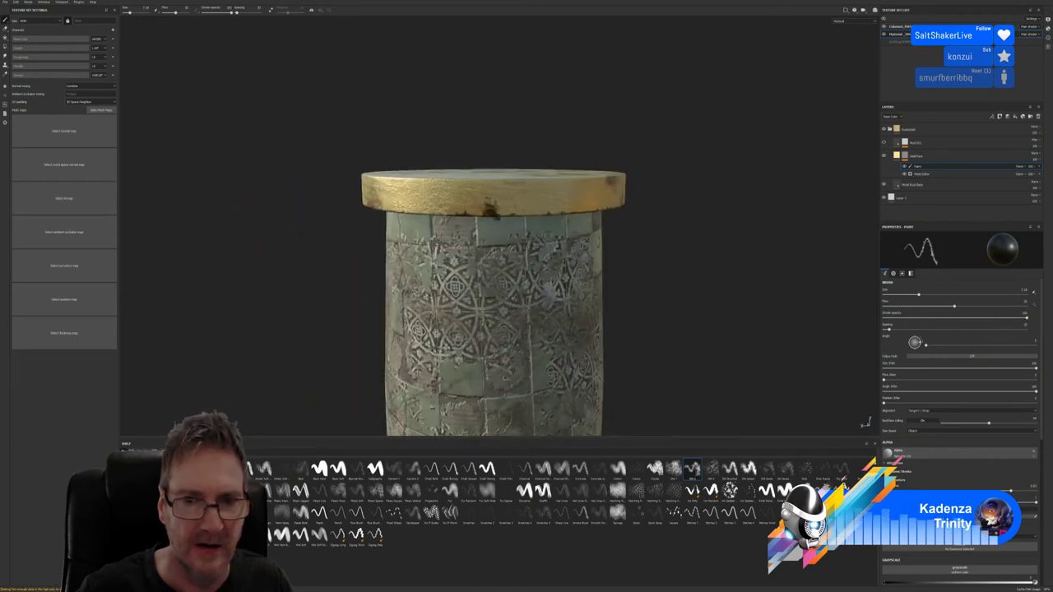
Fine-tune the brush size and dab a grey grime smudge on the cap rim
{"action": "scroll", "coordinate": [510, 201], "scroll_direction": "up", "scroll_amount": 5}
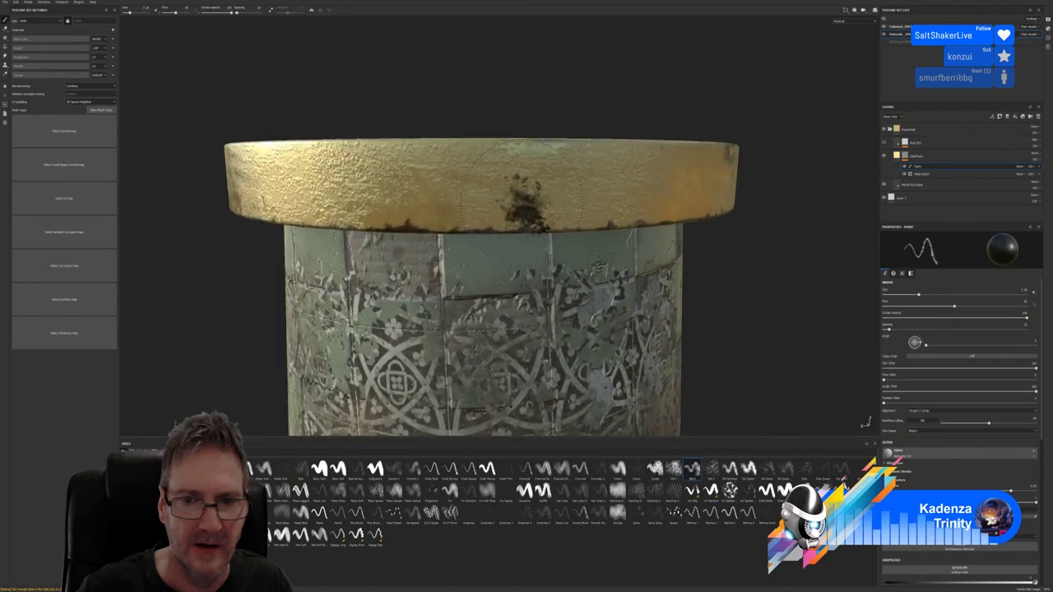
{"action": "key", "text": "bracketleft"}
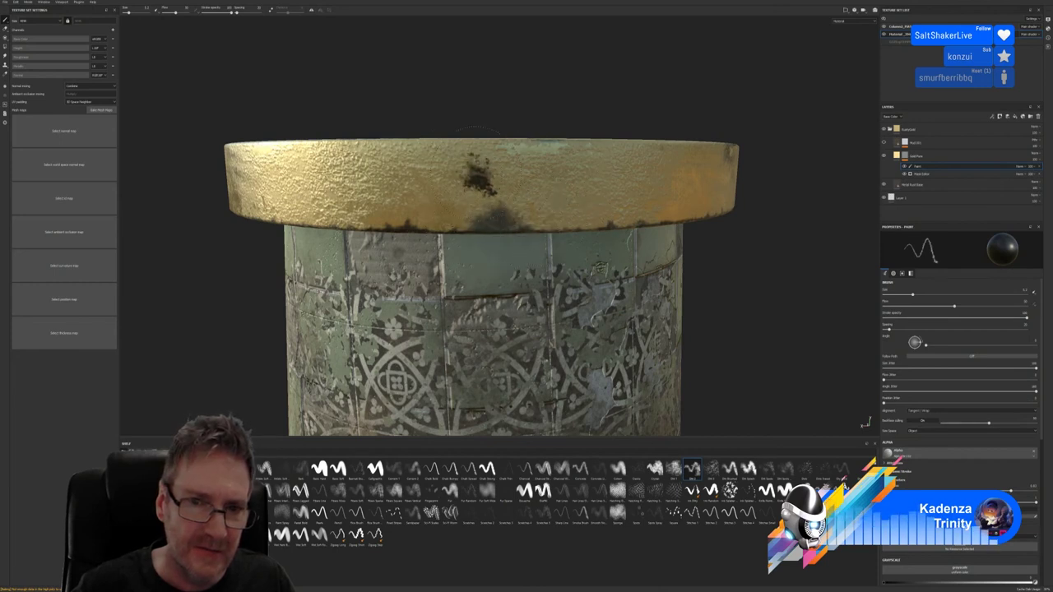
{"action": "key", "text": "bracketright"}
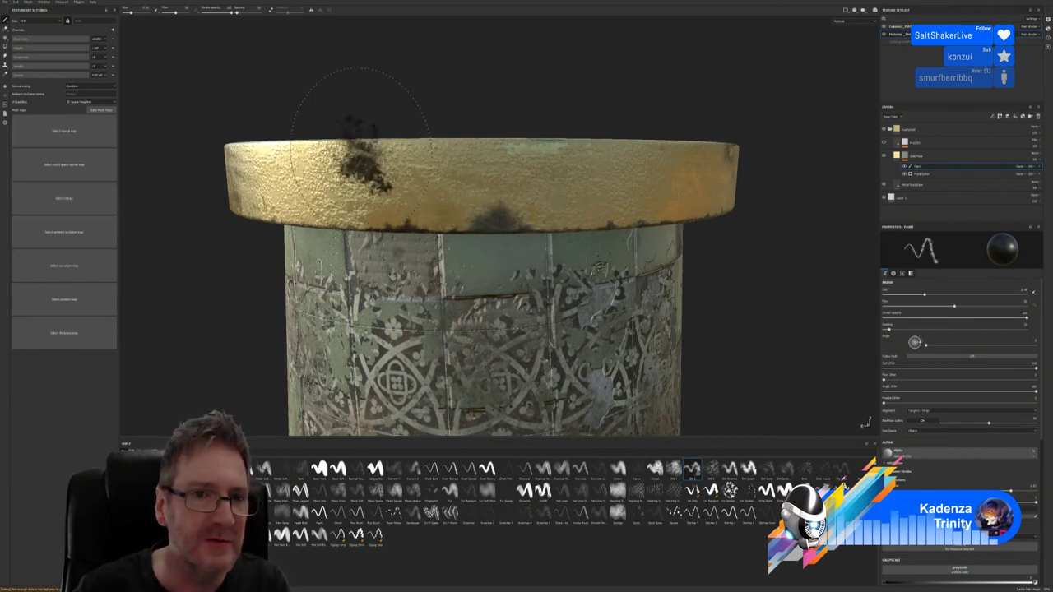
{"action": "left_click", "coordinate": [320, 134]}
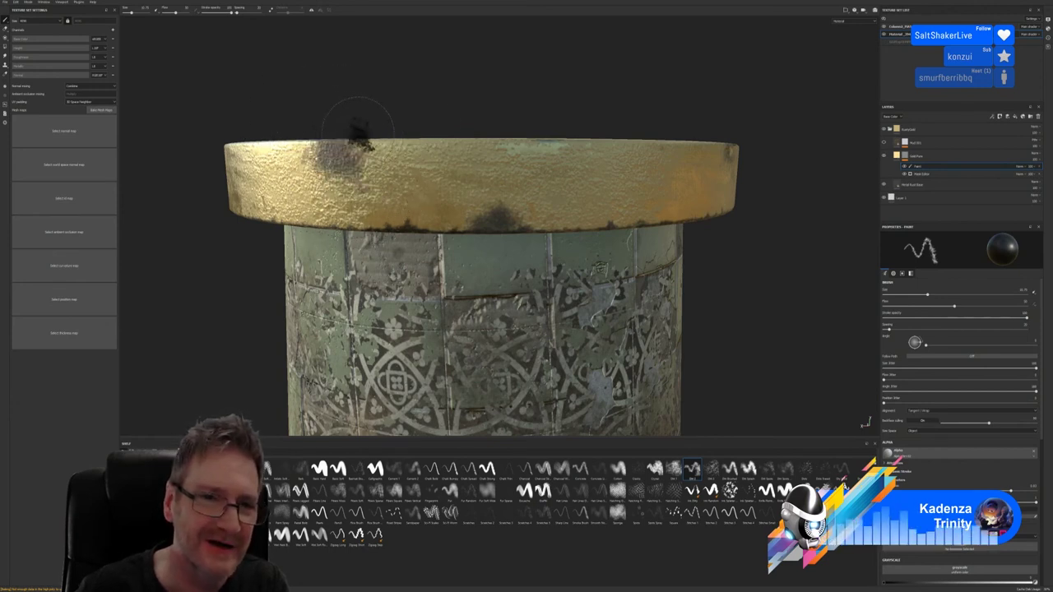
{"action": "scroll", "coordinate": [444, 135], "scroll_direction": "down", "scroll_amount": 3}
Add a dark grime blotch on the gold cap's top edge, just right of centre
{"action": "left_click_drag", "start_coordinate": [445, 140], "coordinate": [451, 162], "text": "alt"}
{"action": "mouse_move", "coordinate": [388, 142]}
{"action": "left_mouse_down", "text": "alt"}
{"action": "mouse_move", "coordinate": [544, 124]}
{"action": "mouse_move", "coordinate": [453, 107]}
{"action": "mouse_move", "coordinate": [588, 113]}
{"action": "mouse_move", "coordinate": [487, 150]}
{"action": "left_mouse_up", "text": "alt"}
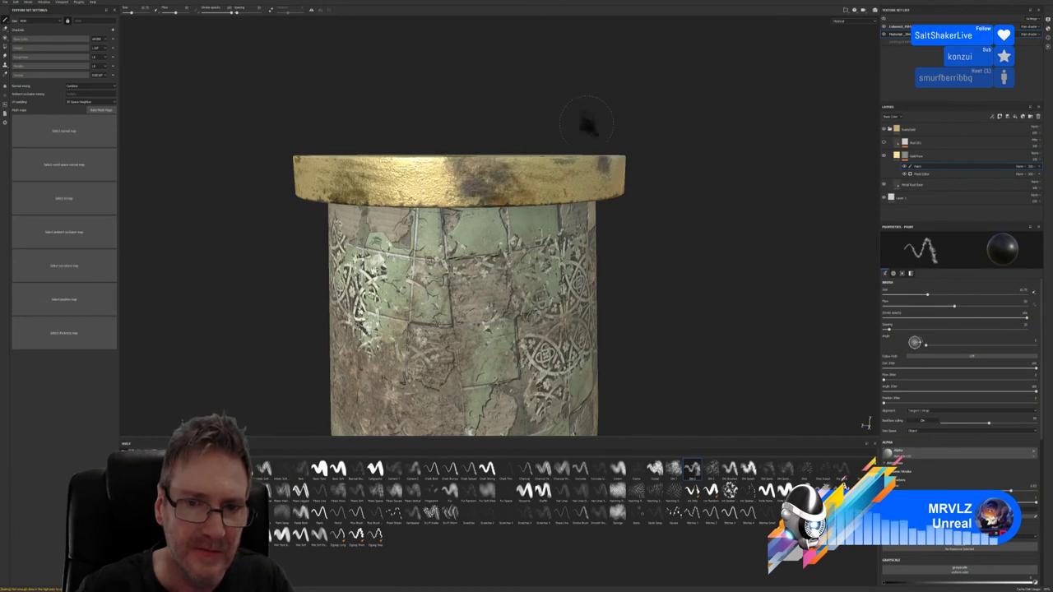
{"action": "mouse_move", "coordinate": [501, 101]}
{"action": "left_mouse_down", "text": "alt"}
{"action": "mouse_move", "coordinate": [491, 137]}
{"action": "mouse_move", "coordinate": [812, 118]}
{"action": "mouse_move", "coordinate": [663, 129]}
{"action": "left_mouse_up", "text": "alt"}
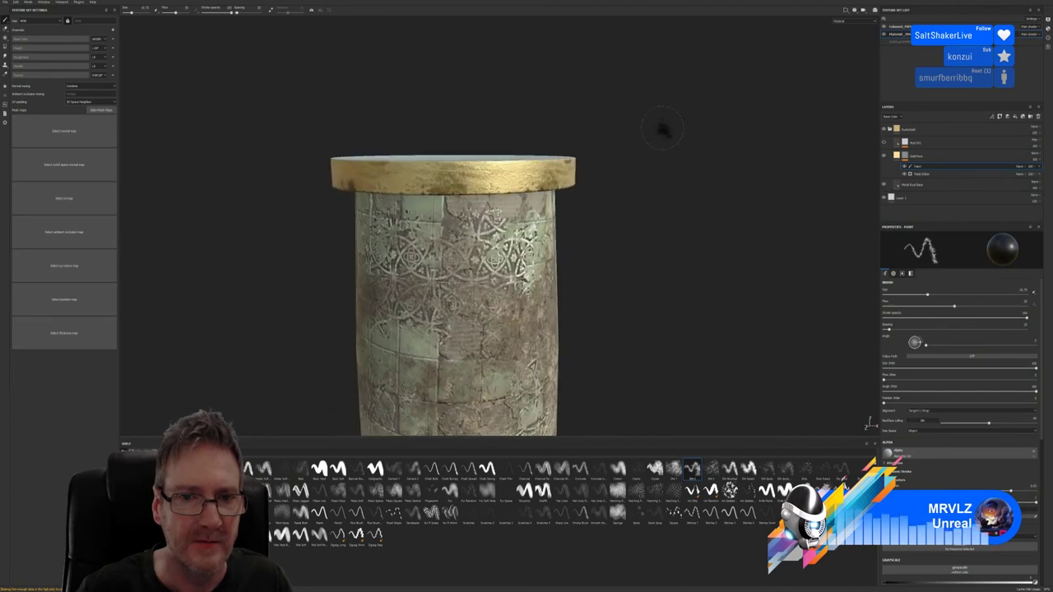
{"action": "scroll", "coordinate": [663, 130], "scroll_direction": "up", "scroll_amount": 5}
{"action": "left_click_drag", "start_coordinate": [724, 232], "coordinate": [609, 193], "text": "alt"}
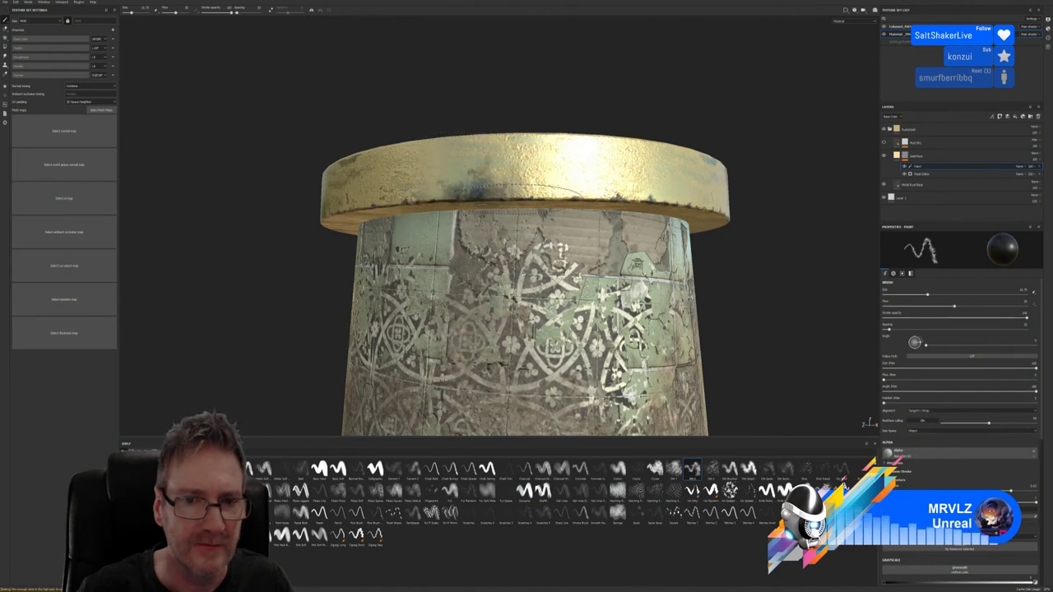
{"action": "mouse_move", "coordinate": [609, 187]}
{"action": "left_mouse_down"}
{"action": "mouse_move", "coordinate": [626, 147]}
{"action": "mouse_move", "coordinate": [613, 152]}
{"action": "mouse_move", "coordinate": [634, 148]}
{"action": "left_mouse_up"}
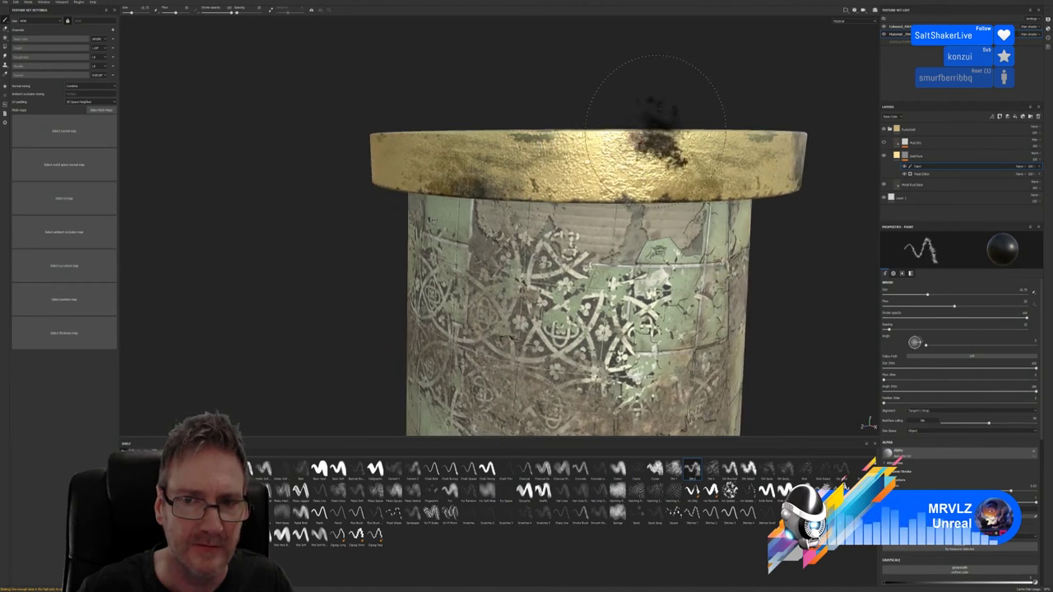
{"action": "scroll", "coordinate": [656, 112], "scroll_direction": "down", "scroll_amount": 2}
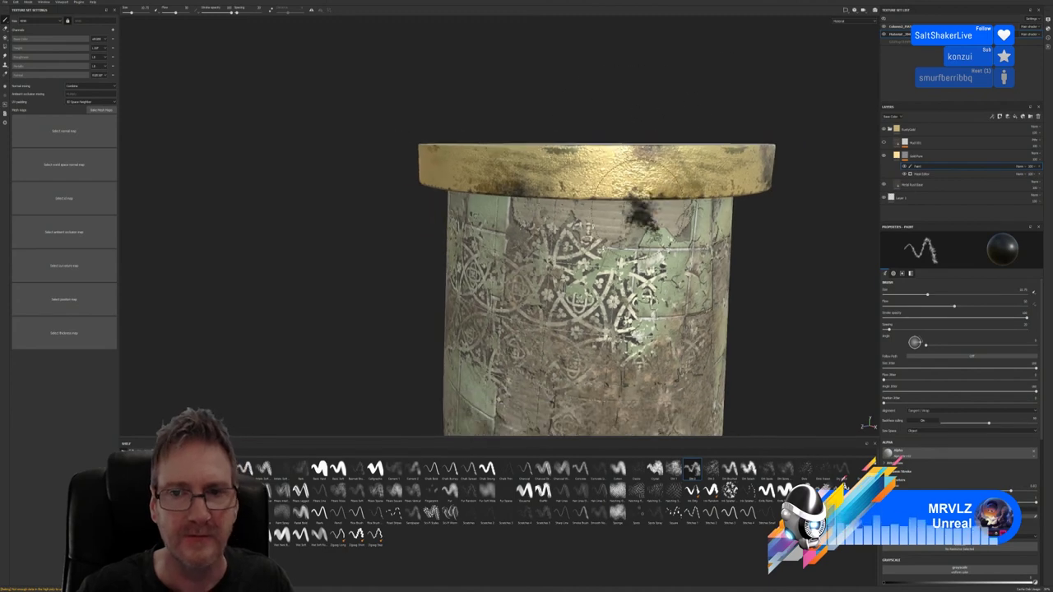
{"action": "scroll", "coordinate": [638, 215], "scroll_direction": "down", "scroll_amount": 5}
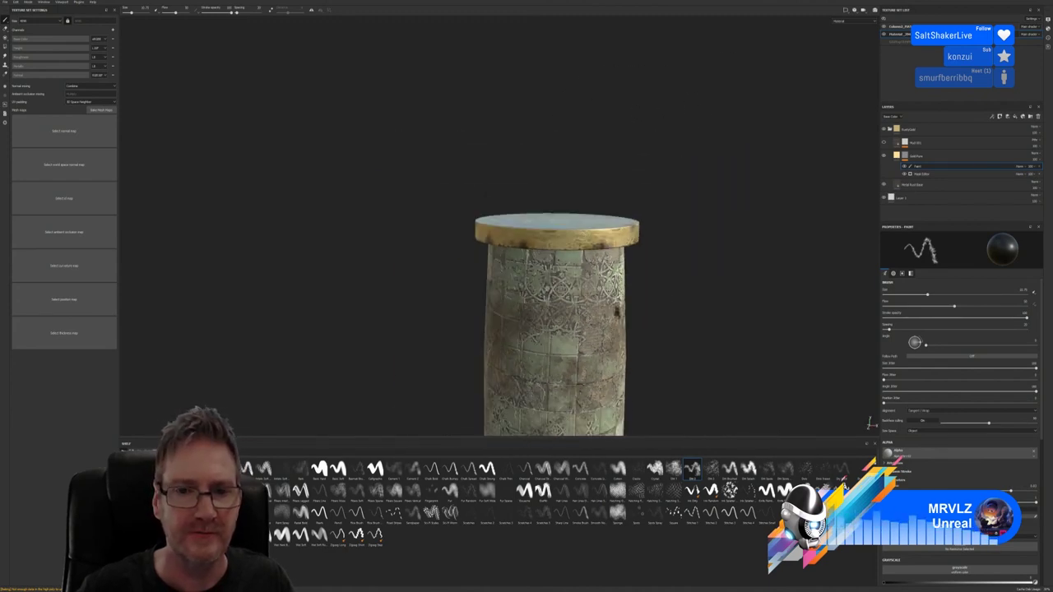
{"action": "left_click_drag", "start_coordinate": [433, 305], "coordinate": [682, 291], "text": "alt"}
{"action": "middle_click_drag", "start_coordinate": [683, 291], "coordinate": [763, 300]}
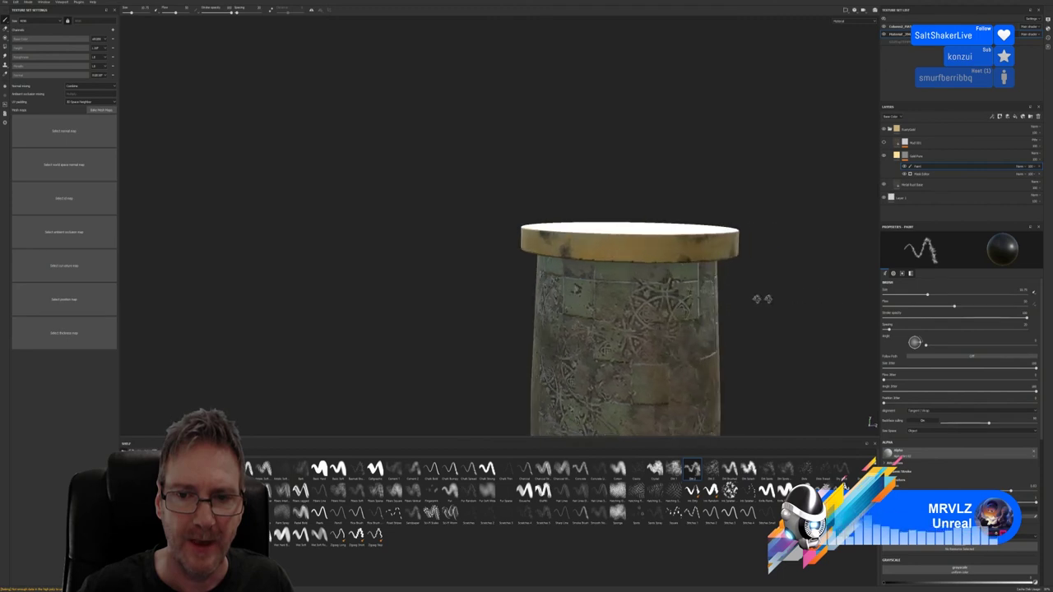
{"action": "left_click_drag", "start_coordinate": [763, 300], "coordinate": [264, 305], "text": "alt"}
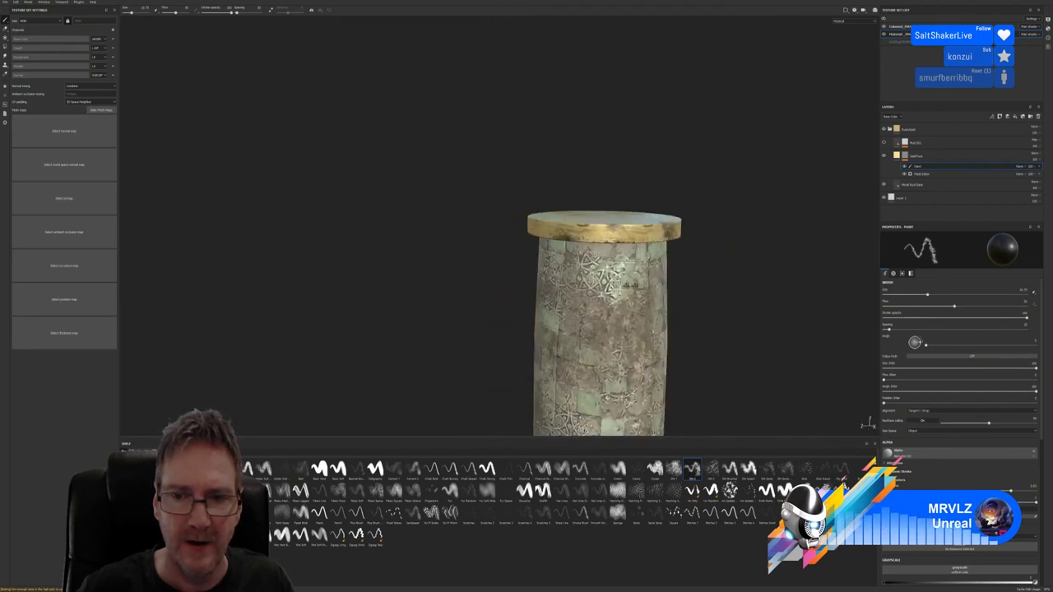
{"action": "mouse_move", "coordinate": [467, 290]}
{"action": "left_mouse_down", "text": "alt"}
{"action": "mouse_move", "coordinate": [305, 275]}
{"action": "mouse_move", "coordinate": [411, 293]}
{"action": "mouse_move", "coordinate": [504, 289]}
{"action": "mouse_move", "coordinate": [480, 288]}
{"action": "left_mouse_up", "text": "alt"}
{"action": "left_click_drag", "start_coordinate": [723, 351], "coordinate": [641, 273], "text": "alt"}
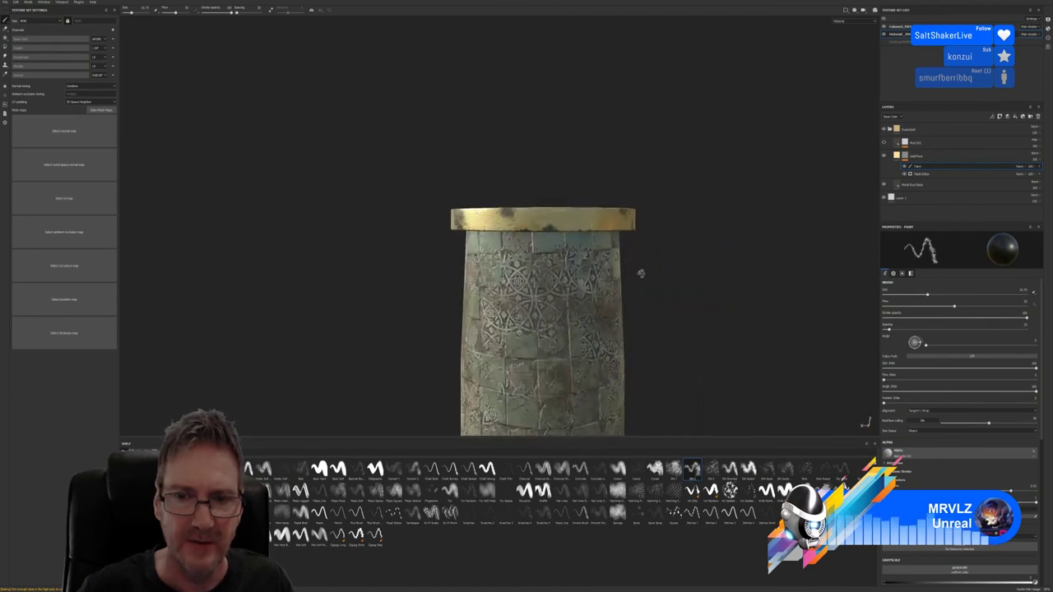
{"action": "scroll", "coordinate": [470, 176], "scroll_direction": "up", "scroll_amount": 8}
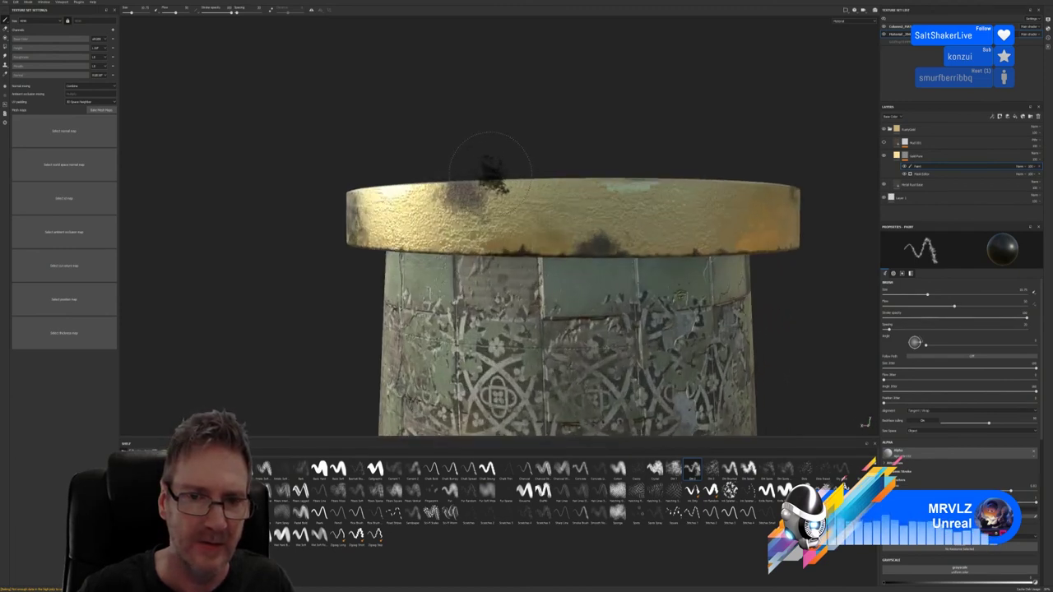
Smear dark grime along the cap's side below the earlier blob
{"action": "scroll", "coordinate": [492, 168], "scroll_direction": "up", "scroll_amount": 2}
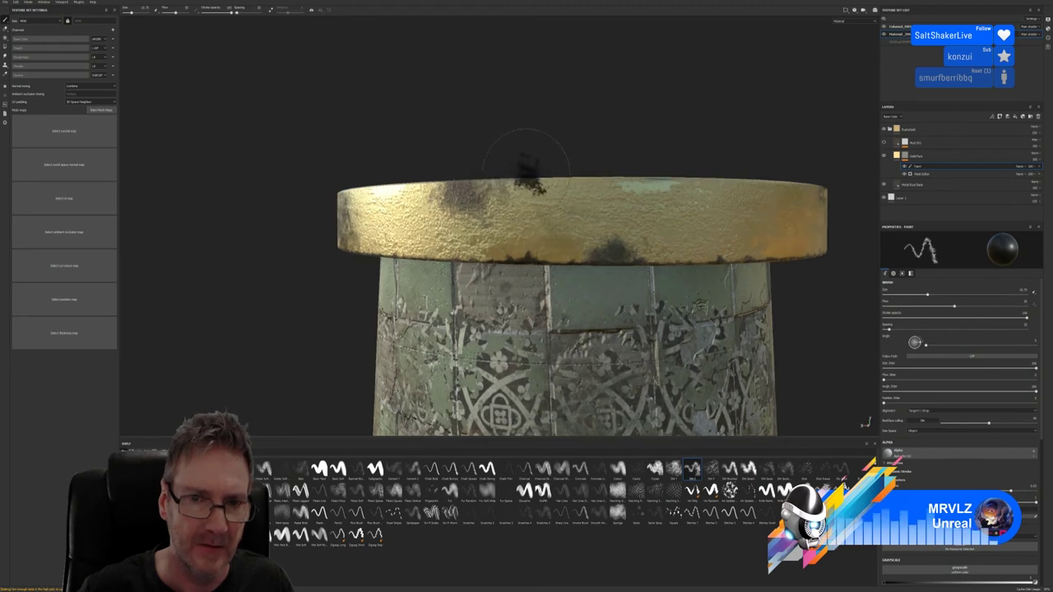
{"action": "left_click_drag", "start_coordinate": [500, 169], "coordinate": [500, 179]}
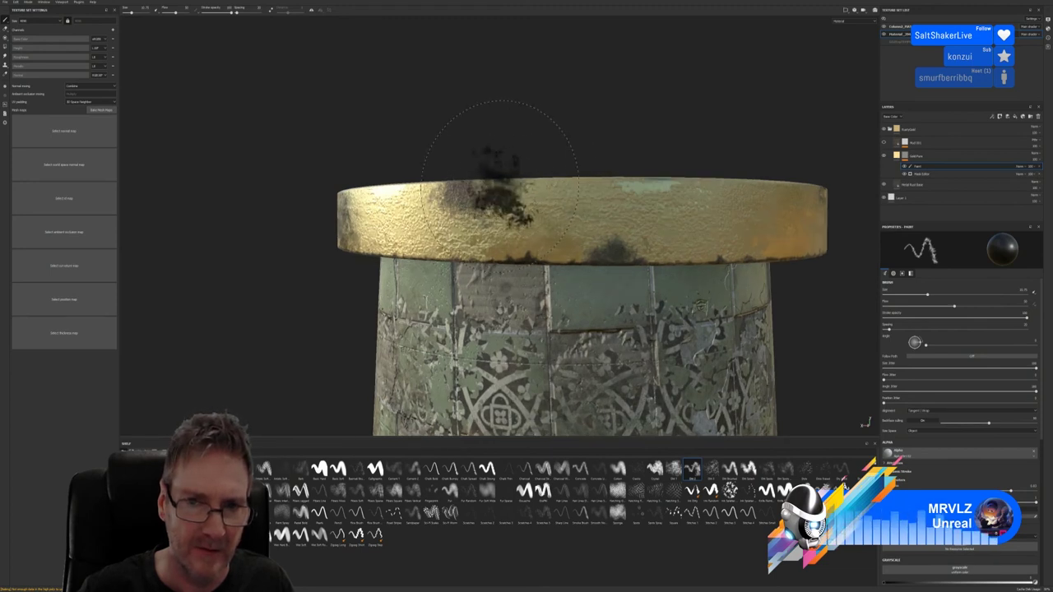
{"action": "left_click_drag", "start_coordinate": [571, 175], "coordinate": [516, 174]}
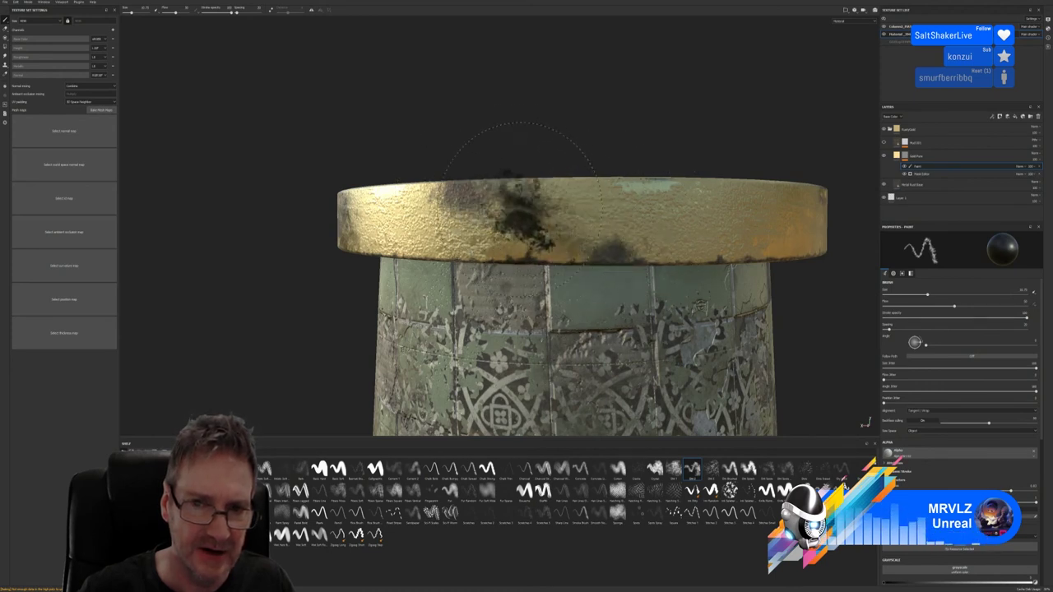
{"action": "scroll", "coordinate": [584, 206], "scroll_direction": "down", "scroll_amount": 5}
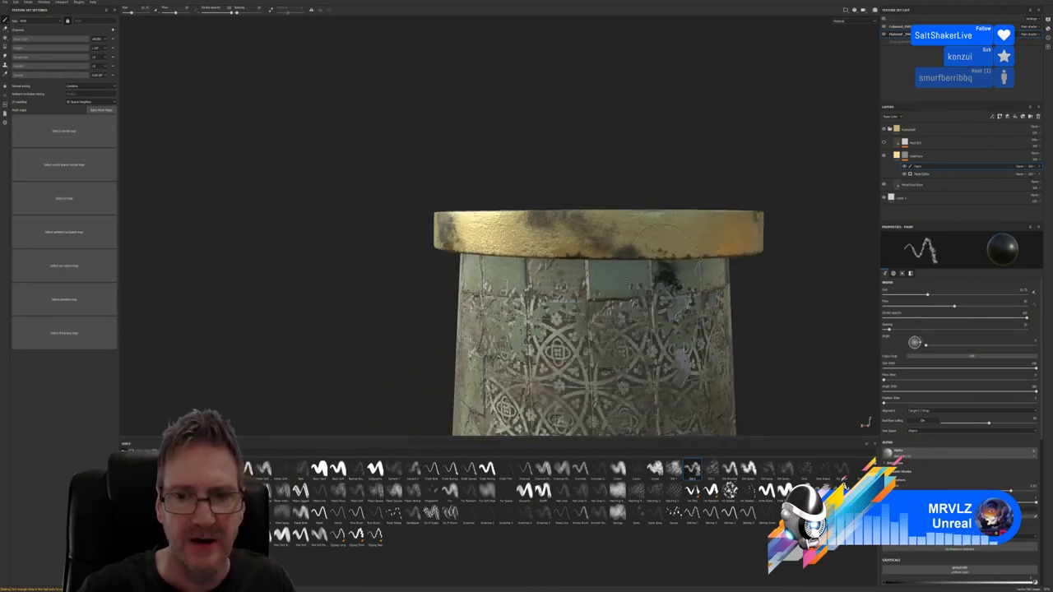
Orbit and zoom around the gold cap to inspect the grime on its top edge
{"action": "left_click_drag", "start_coordinate": [557, 172], "coordinate": [634, 172], "text": "alt"}
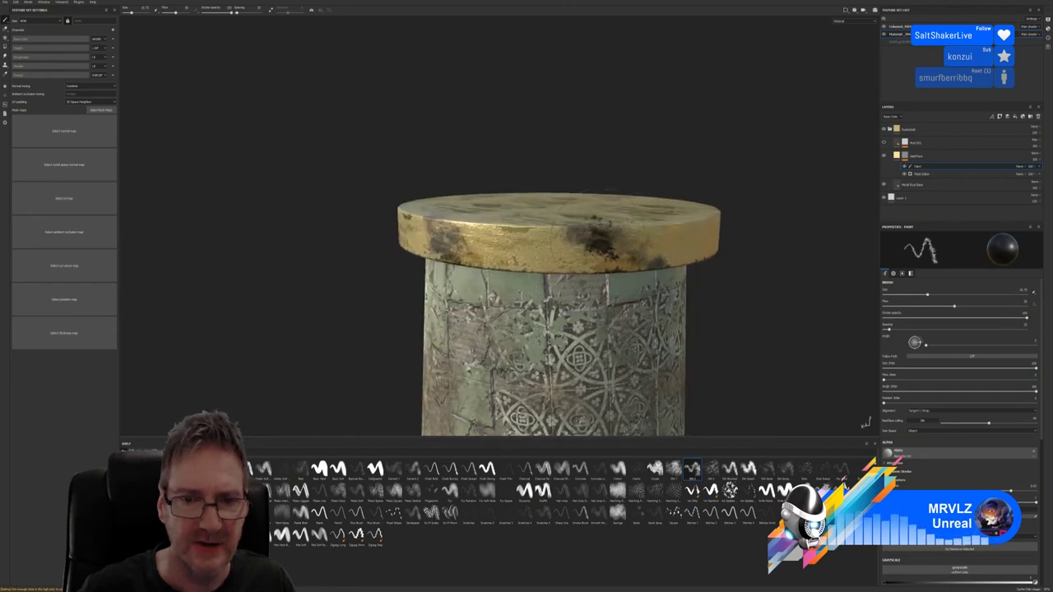
{"action": "left_click_drag", "start_coordinate": [696, 158], "coordinate": [563, 149], "text": "alt"}
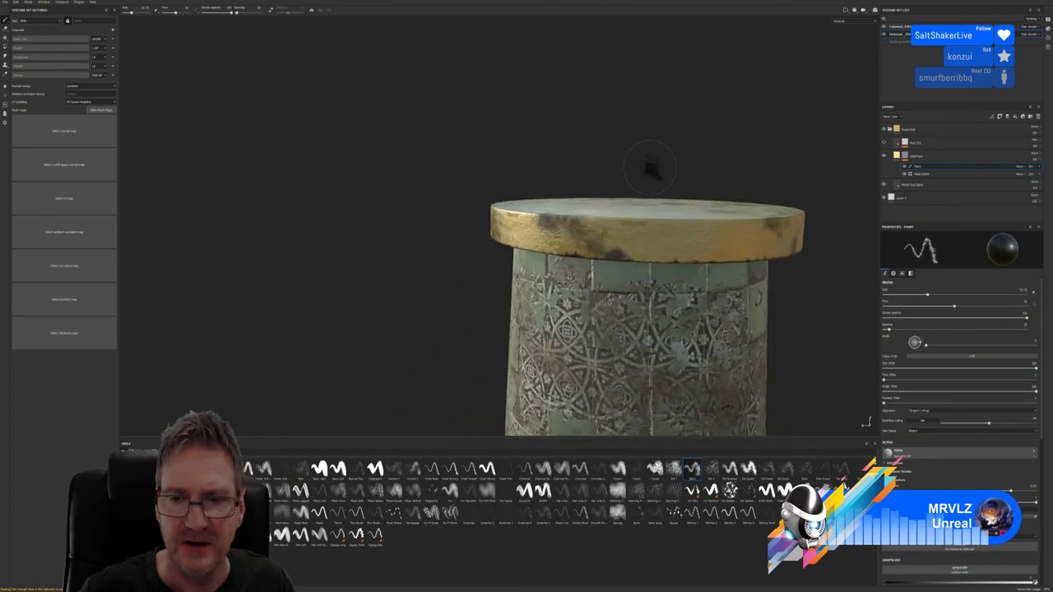
{"action": "left_click_drag", "start_coordinate": [650, 165], "coordinate": [491, 181], "text": "alt"}
{"action": "scroll", "coordinate": [477, 222], "scroll_direction": "up", "scroll_amount": 2}
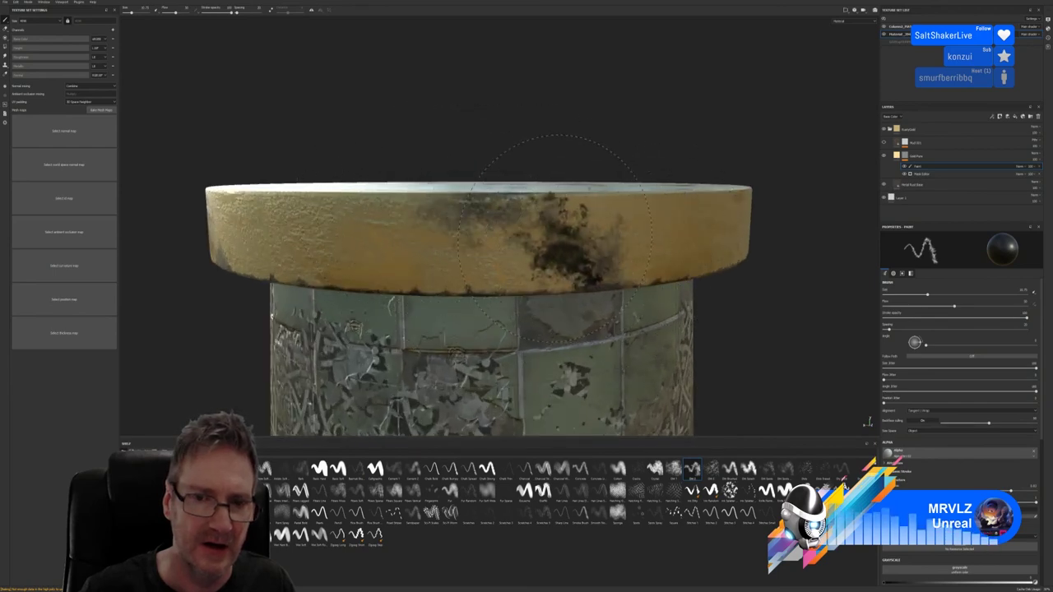
{"action": "left_click_drag", "start_coordinate": [716, 148], "coordinate": [720, 124], "text": "alt"}
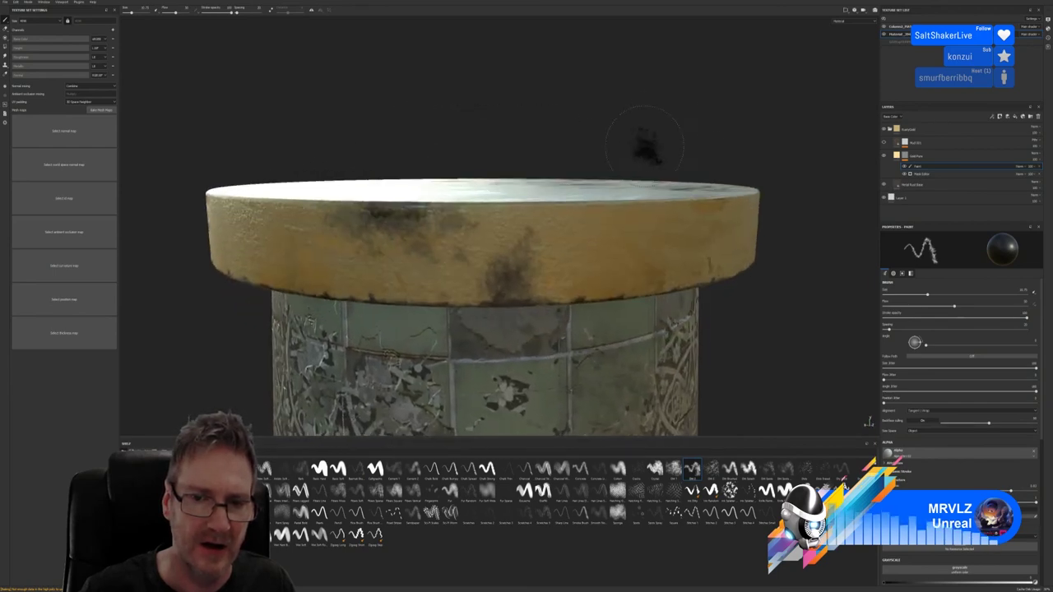
{"action": "scroll", "coordinate": [720, 124], "scroll_direction": "down", "scroll_amount": 6}
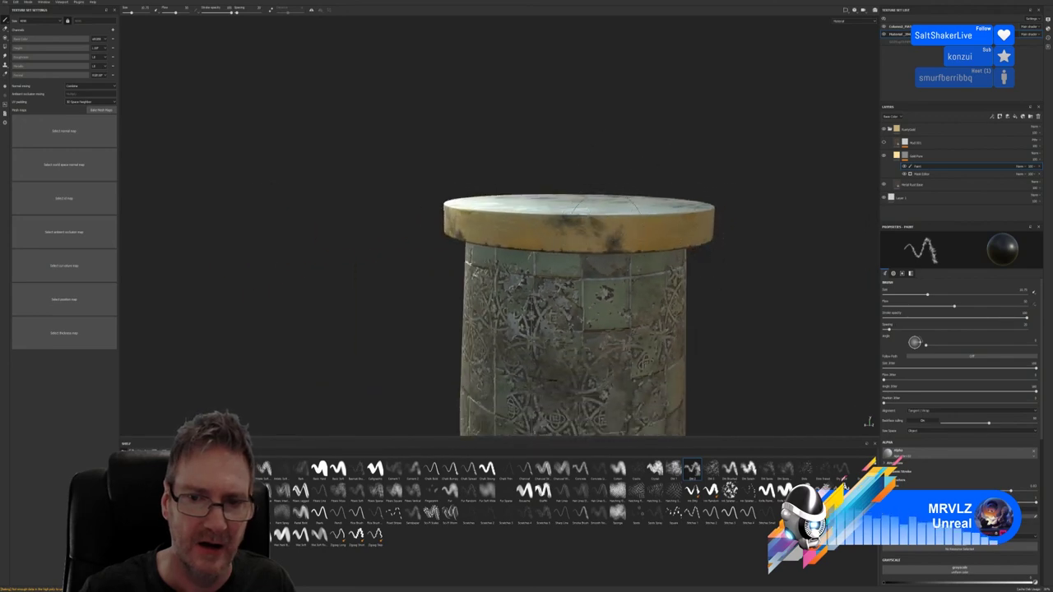
{"action": "scroll", "coordinate": [617, 251], "scroll_direction": "up", "scroll_amount": 5}
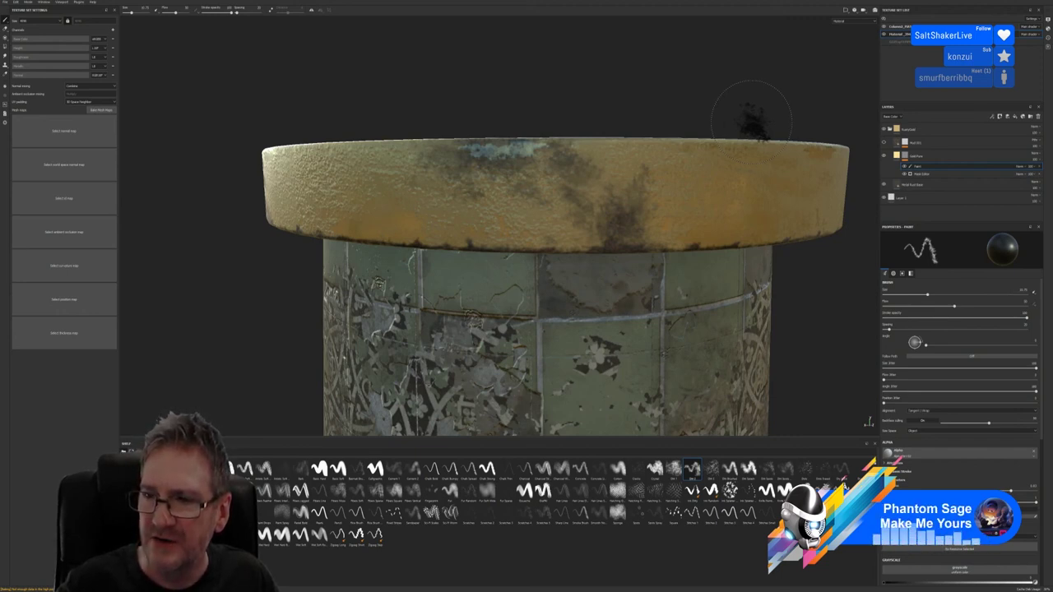
Hide and re-show the gold grime layer twice from different angles, ending with it visible
{"action": "left_click_drag", "start_coordinate": [751, 120], "coordinate": [776, 129], "text": "alt"}
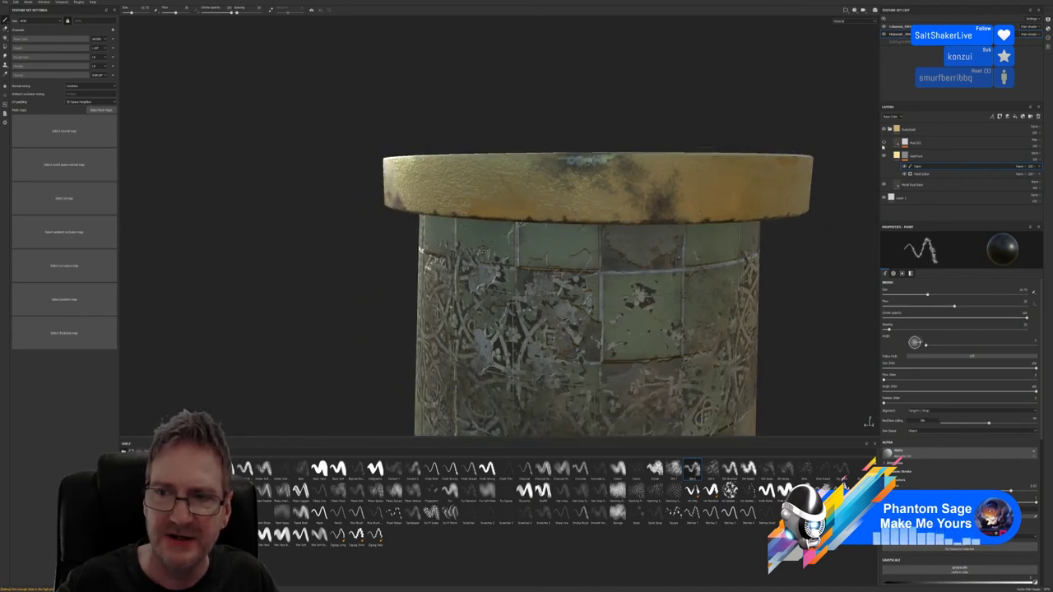
{"action": "left_click", "coordinate": [885, 143]}
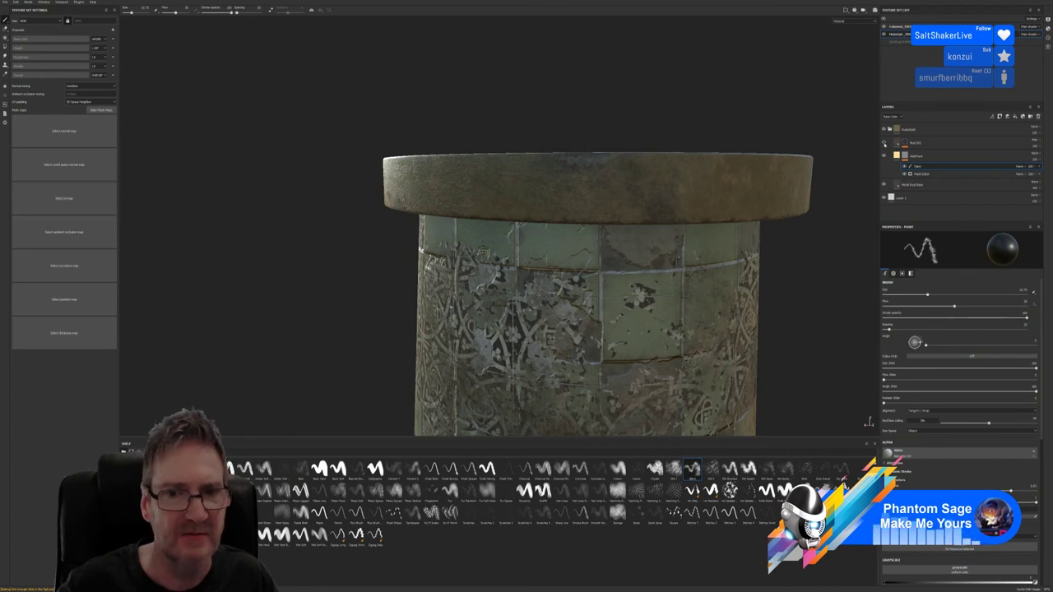
{"action": "left_click", "coordinate": [885, 143]}
{"action": "scroll", "coordinate": [596, 312], "scroll_direction": "down", "scroll_amount": 5}
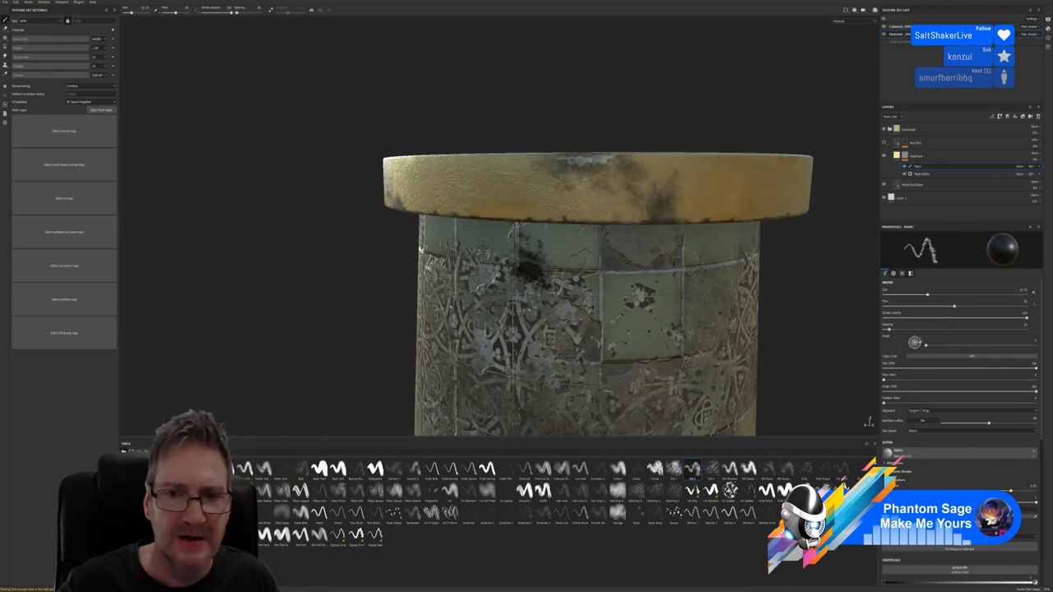
{"action": "left_click_drag", "start_coordinate": [551, 304], "coordinate": [852, 286], "text": "alt"}
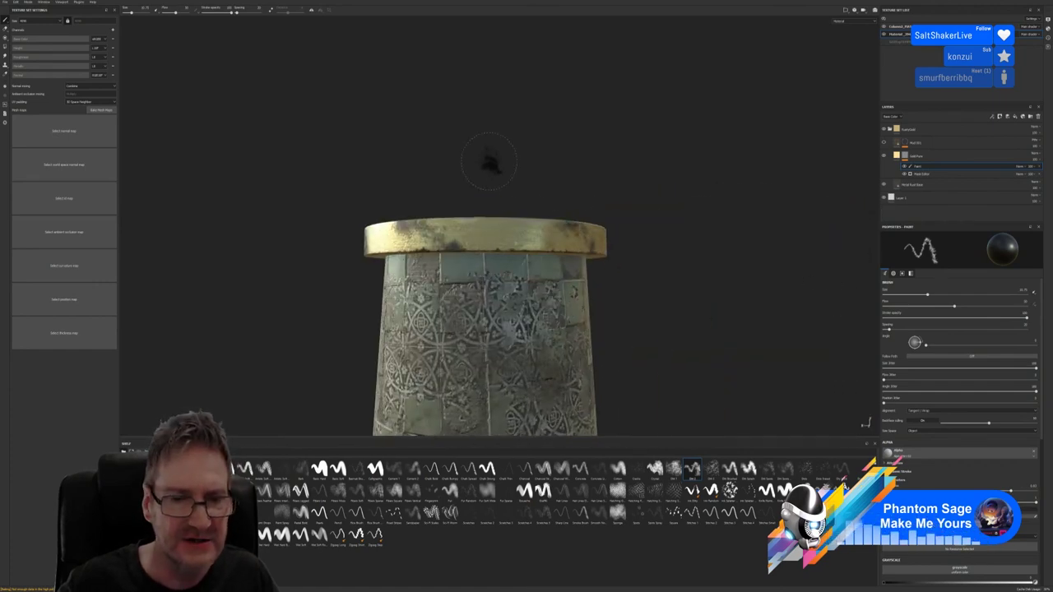
{"action": "left_click_drag", "start_coordinate": [489, 160], "coordinate": [453, 188], "text": "alt"}
{"action": "scroll", "coordinate": [616, 193], "scroll_direction": "up", "scroll_amount": 3}
{"action": "left_click_drag", "start_coordinate": [652, 198], "coordinate": [557, 207], "text": "alt"}
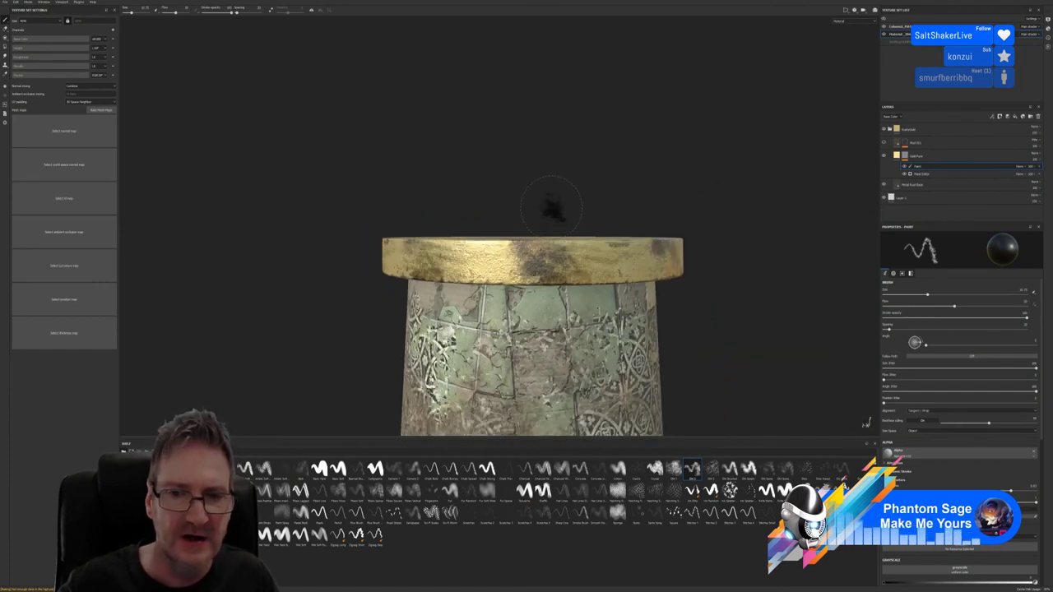
{"action": "left_click", "coordinate": [884, 142]}
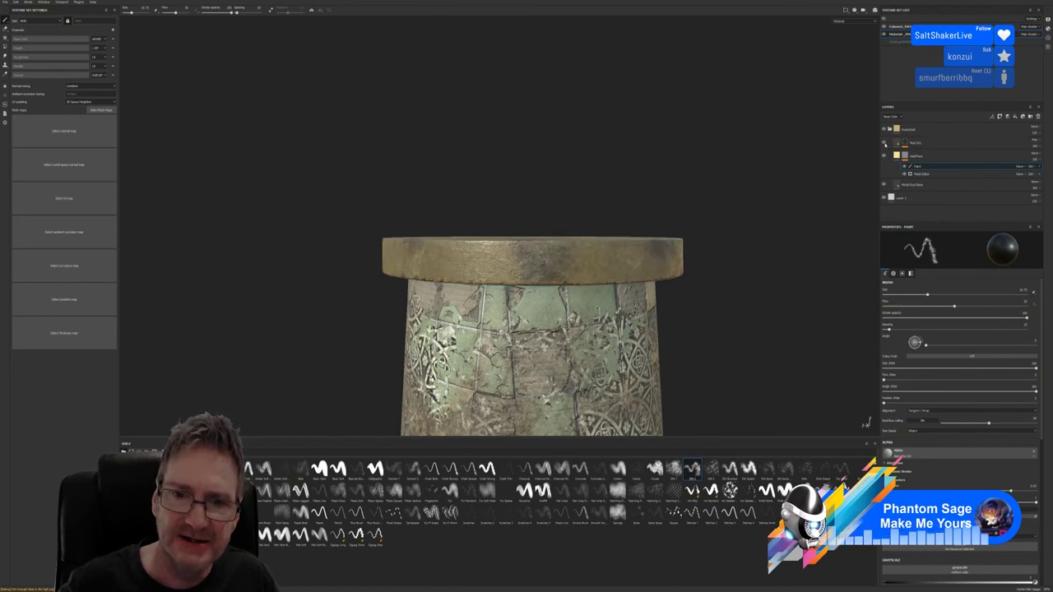
{"action": "mouse_move", "coordinate": [505, 181]}
{"action": "left_mouse_down", "text": "alt"}
{"action": "mouse_move", "coordinate": [543, 189]}
{"action": "mouse_move", "coordinate": [470, 301]}
{"action": "left_mouse_up", "text": "alt"}
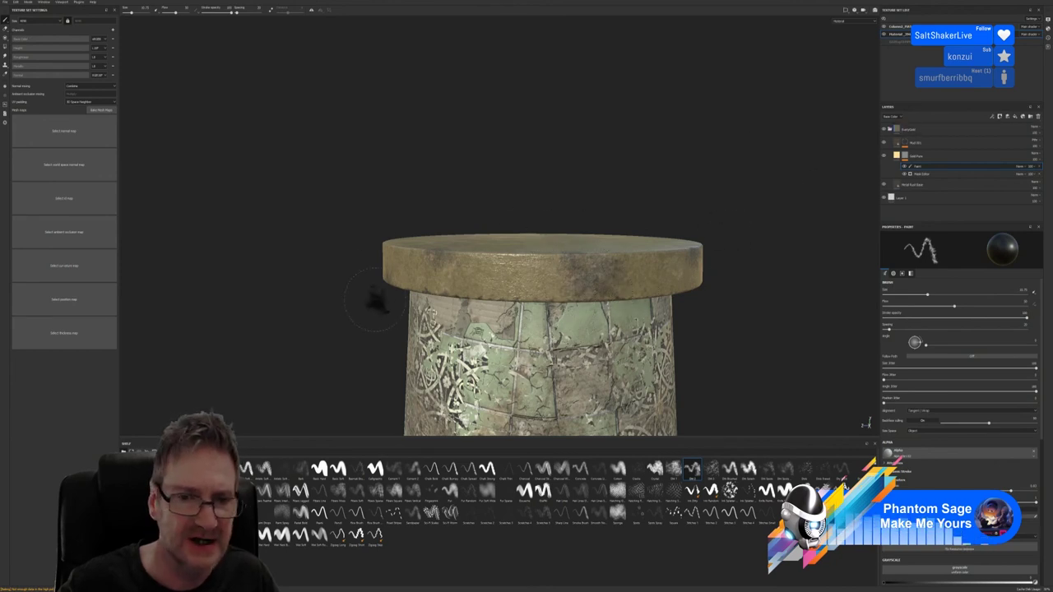
{"action": "left_click", "coordinate": [885, 142]}
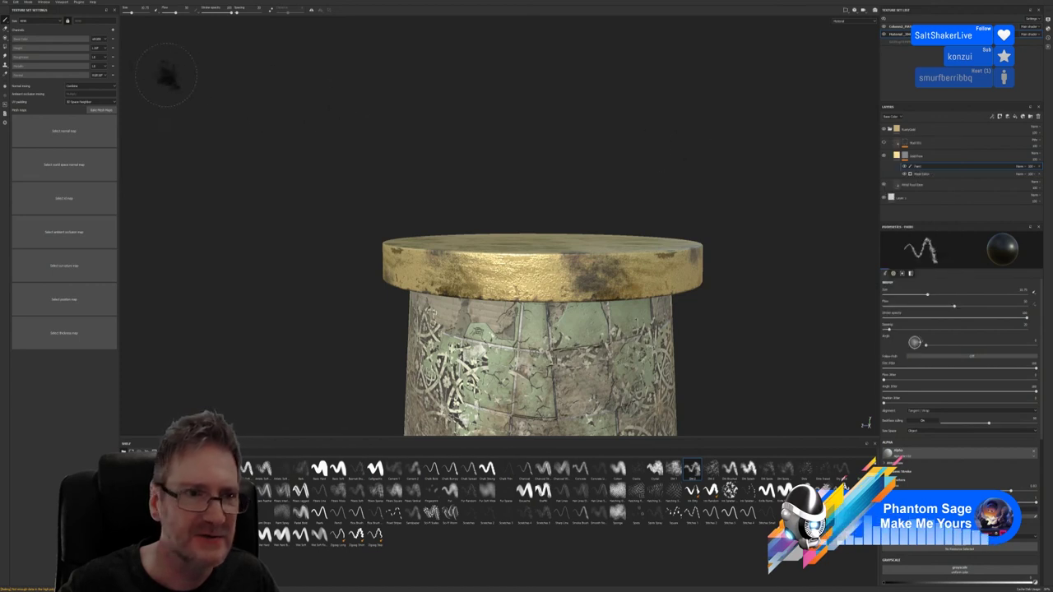
Save the Painter project, look over the gold cap from above and side, then go to 3ds Max
{"action": "left_click", "coordinate": [15, 3]}
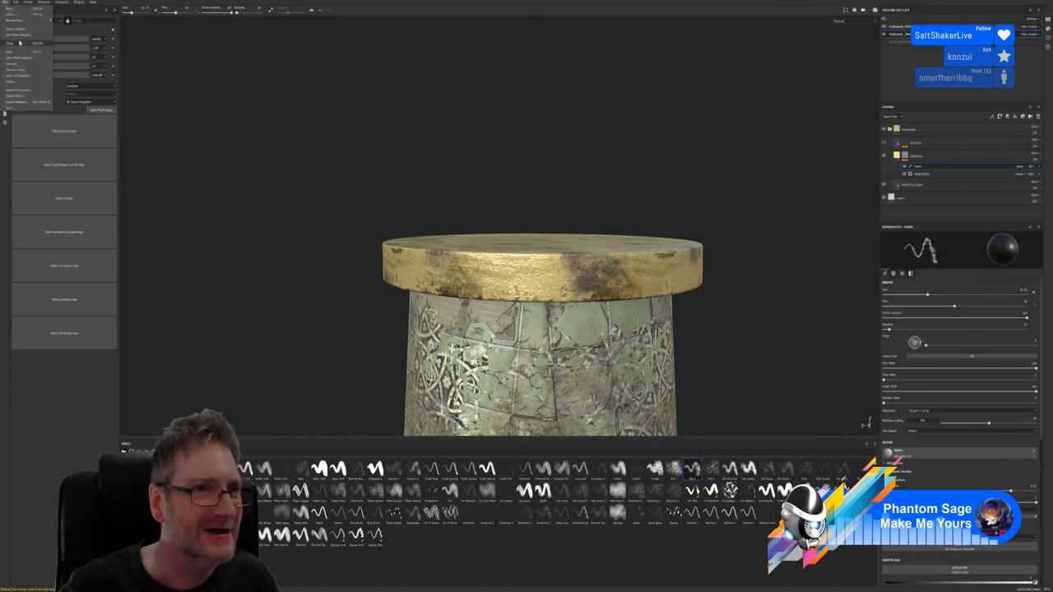
{"action": "left_click", "coordinate": [25, 44]}
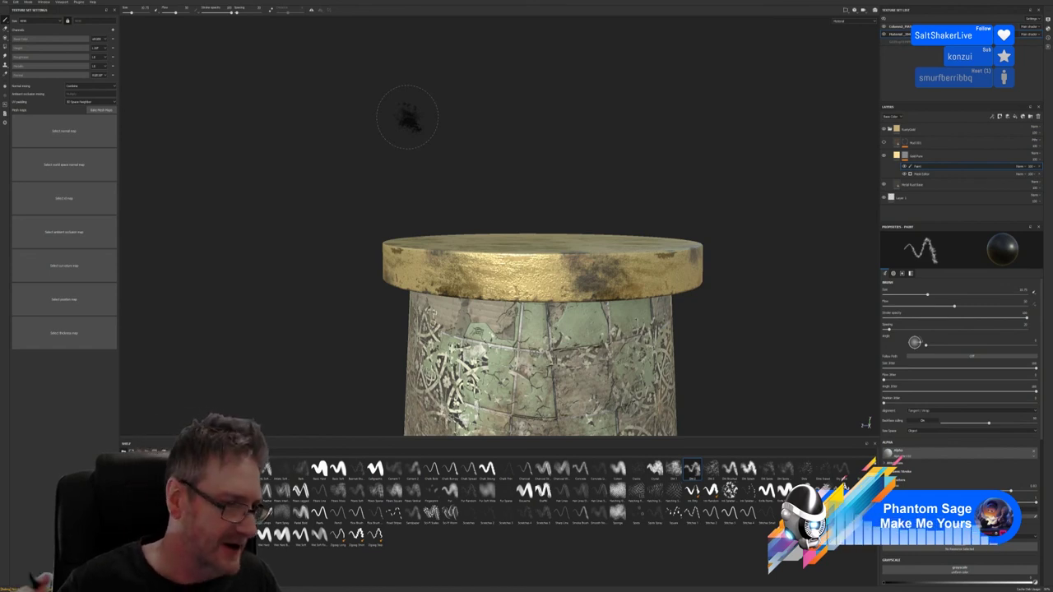
{"action": "left_click_drag", "start_coordinate": [407, 117], "coordinate": [769, 186], "text": "alt"}
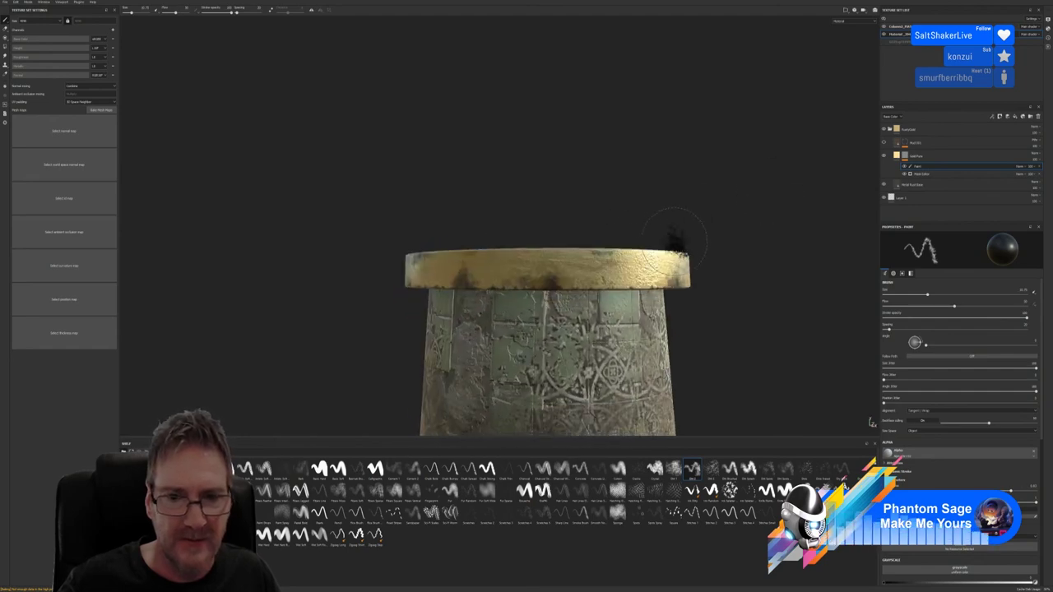
{"action": "left_click_drag", "start_coordinate": [683, 235], "coordinate": [641, 247], "text": "alt"}
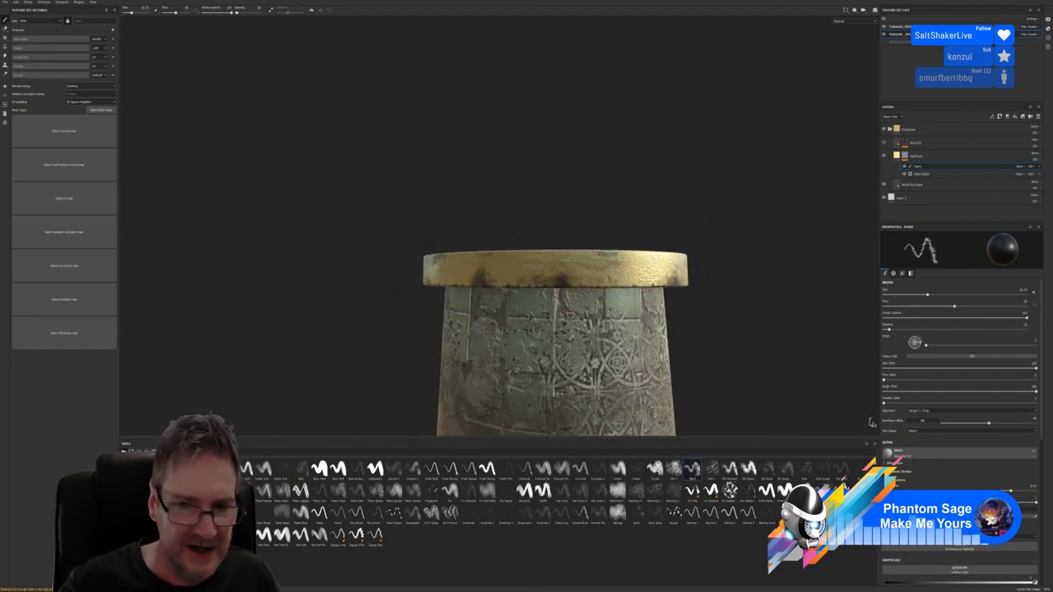
{"action": "key", "text": "alt+Tab"}
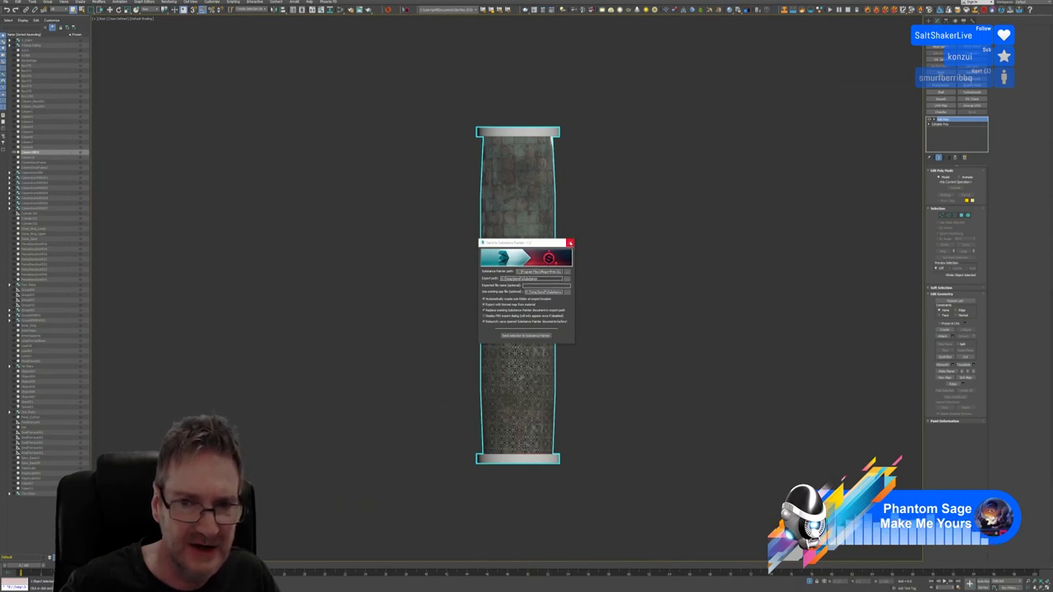
Dismiss the Send to Substance Painter dialog and bring the full temple scene back around the column
{"action": "left_click", "coordinate": [570, 244]}
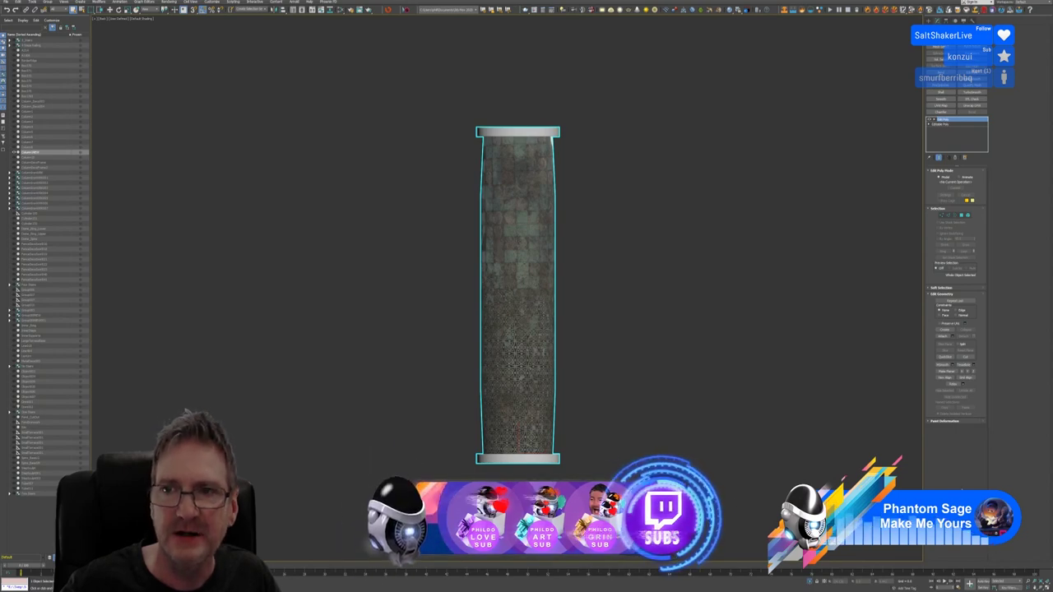
{"action": "key", "text": "z"}
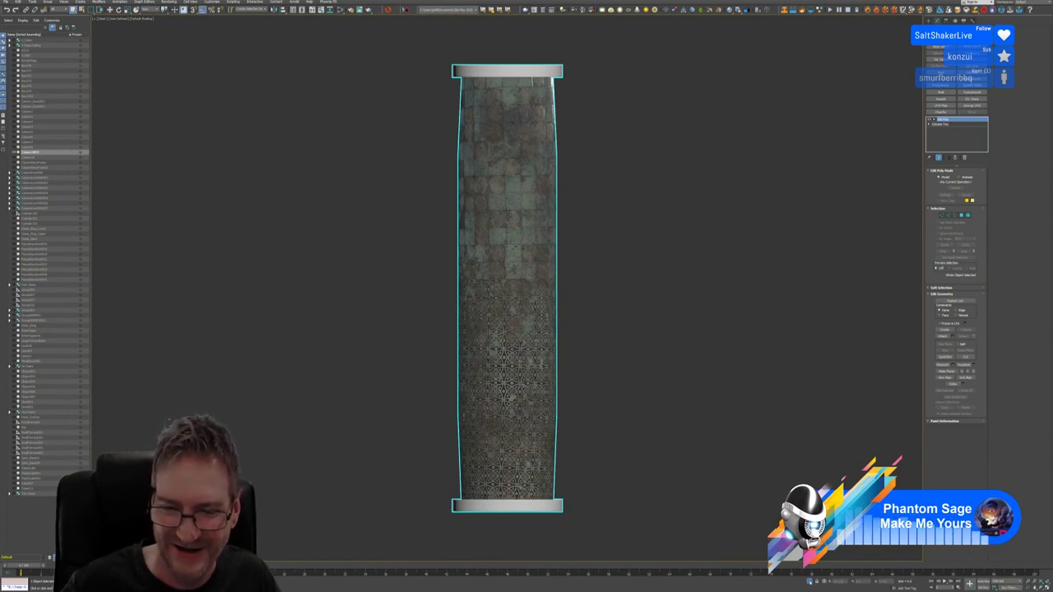
{"action": "key", "text": "alt+q"}
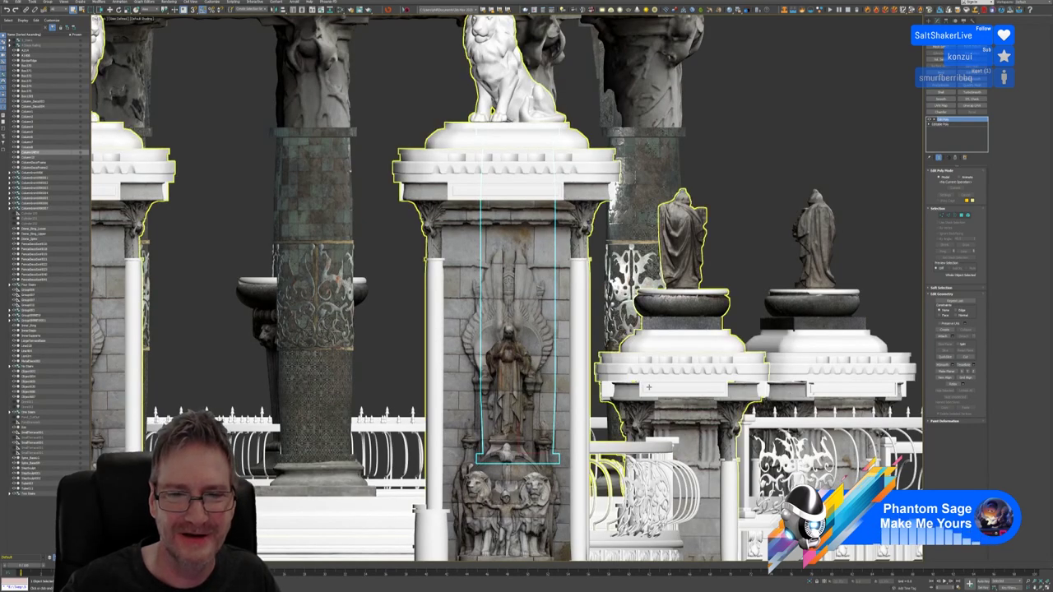
View the retextured columns in the four-viewport layout at eye level and under the dome, then return to Painter
{"action": "scroll", "coordinate": [649, 387], "scroll_direction": "down", "scroll_amount": 8}
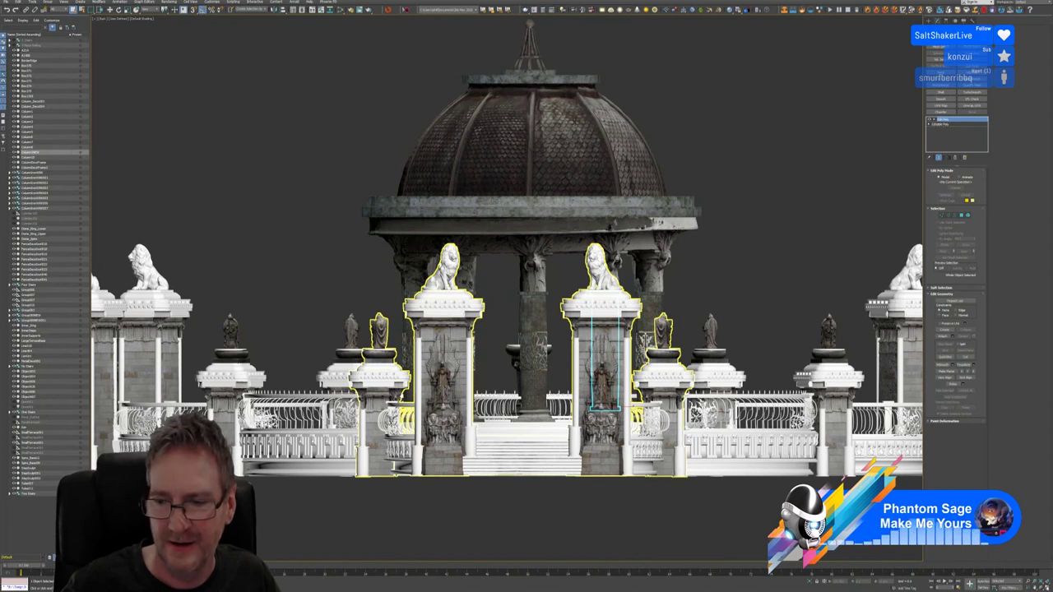
{"action": "left_click", "coordinate": [1040, 584]}
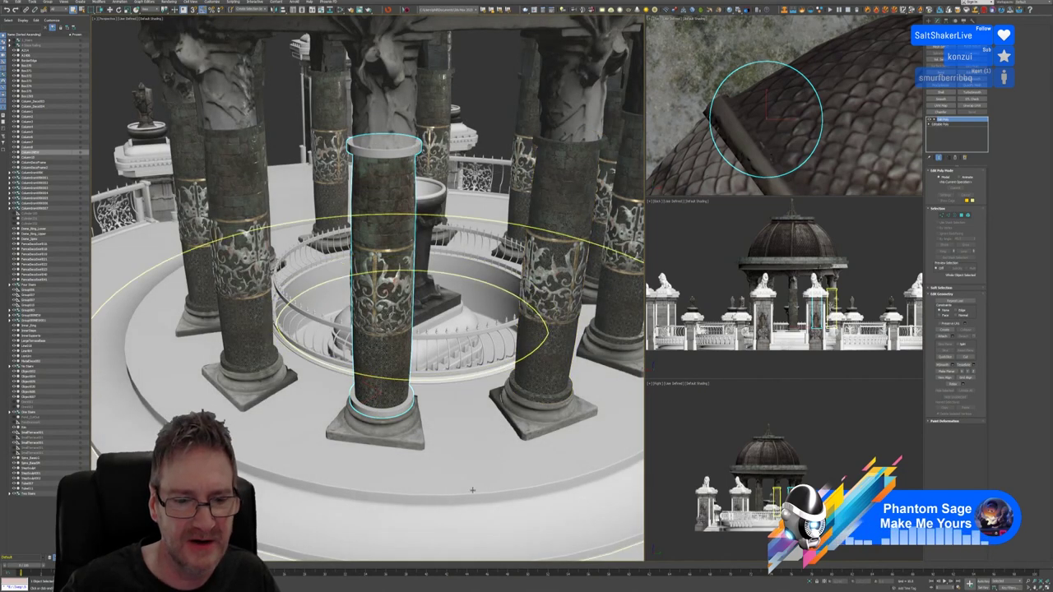
{"action": "scroll", "coordinate": [413, 514], "scroll_direction": "down", "scroll_amount": 3}
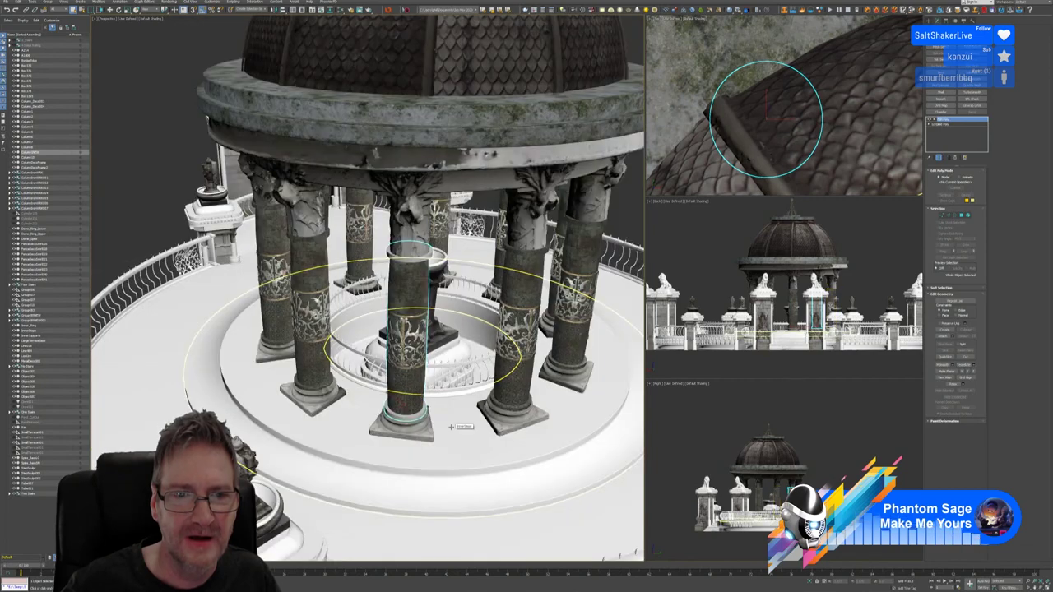
{"action": "middle_click_drag", "start_coordinate": [159, 174], "coordinate": [156, 159], "text": "alt"}
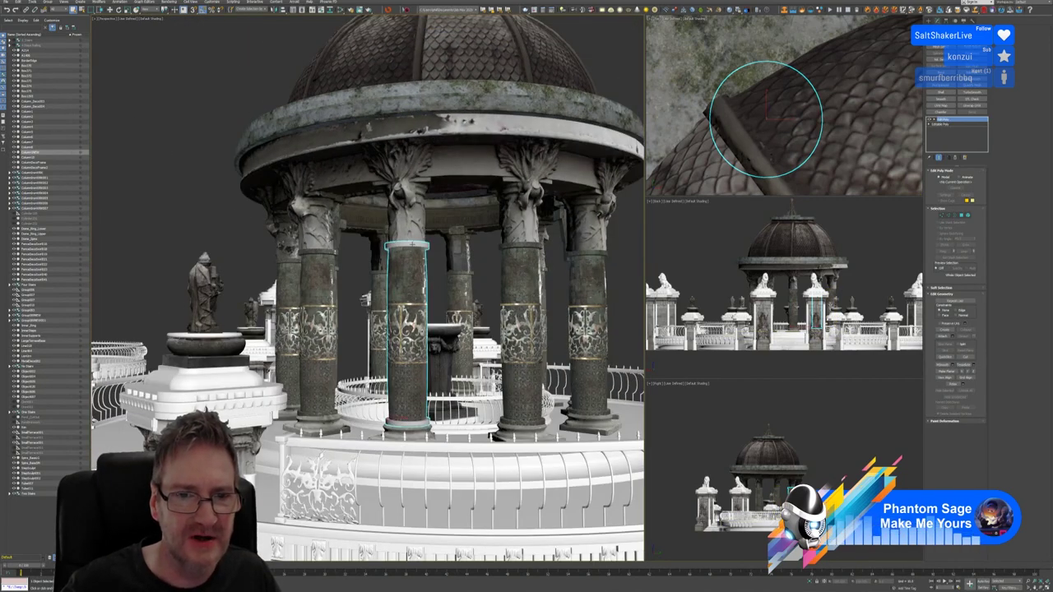
{"action": "scroll", "coordinate": [403, 218], "scroll_direction": "up", "scroll_amount": 5}
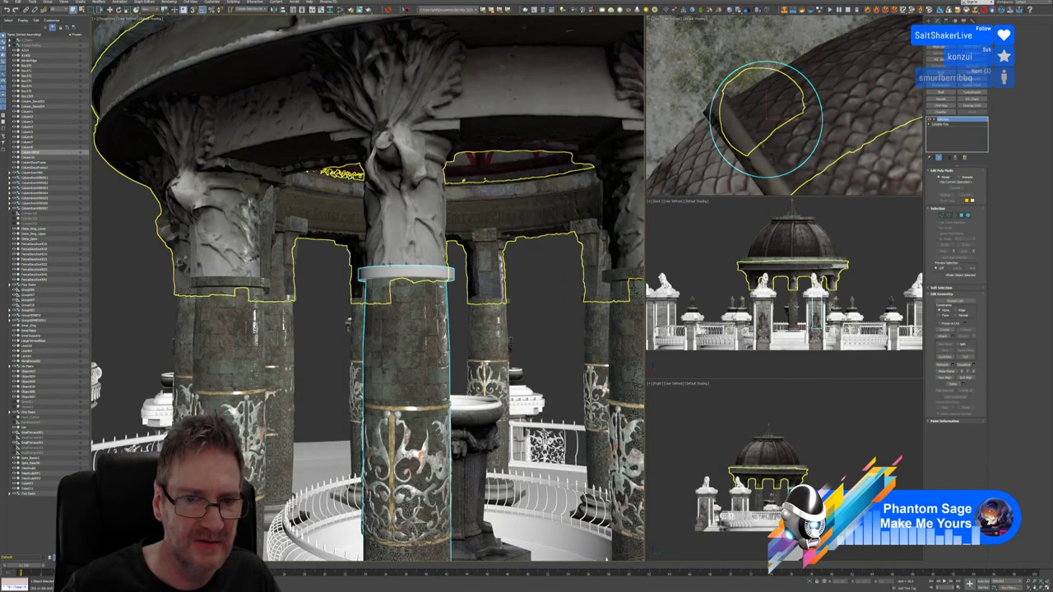
{"action": "scroll", "coordinate": [398, 258], "scroll_direction": "up", "scroll_amount": 2}
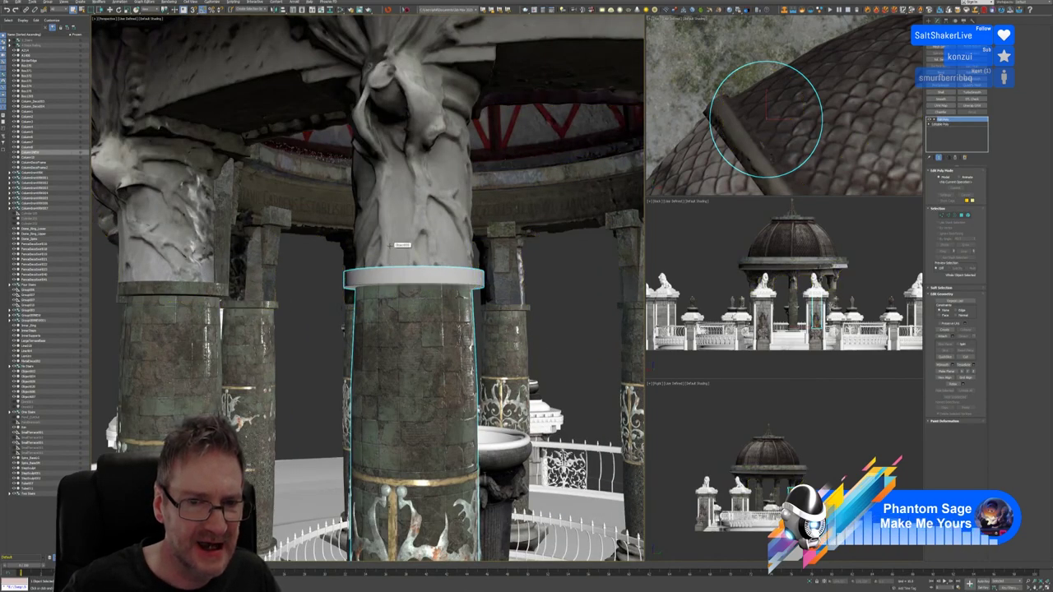
{"action": "scroll", "coordinate": [391, 247], "scroll_direction": "up", "scroll_amount": 2}
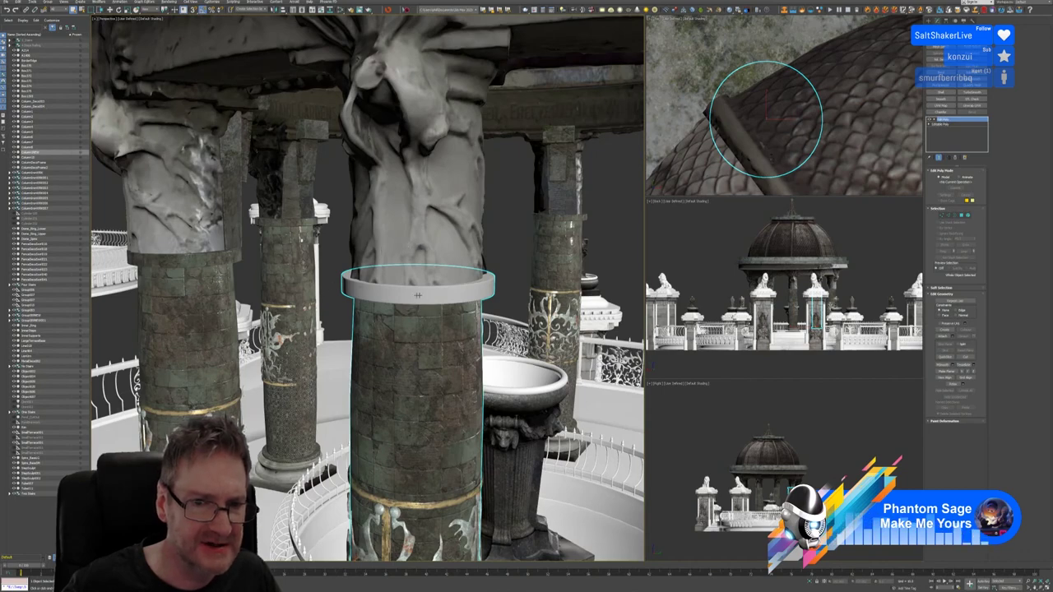
{"action": "scroll", "coordinate": [403, 247], "scroll_direction": "down", "scroll_amount": 3}
{"action": "middle_click_drag", "start_coordinate": [404, 247], "coordinate": [403, 312], "text": "alt"}
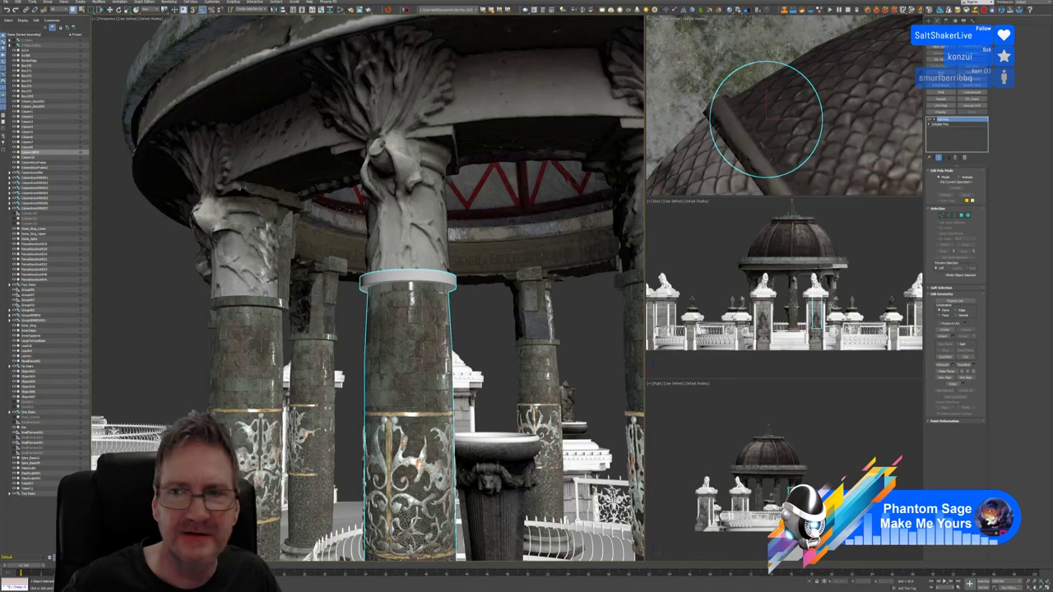
{"action": "key", "text": "super+d"}
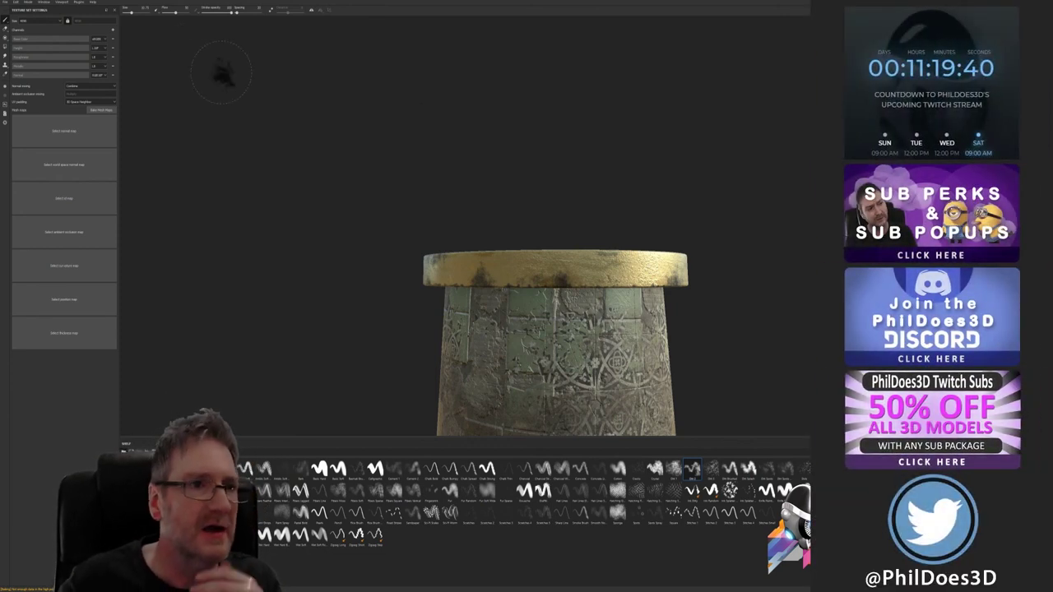
Save the project, then paint a dark grime smudge near the column top, redoing it slightly to the right
{"action": "left_click", "coordinate": [5, 3]}
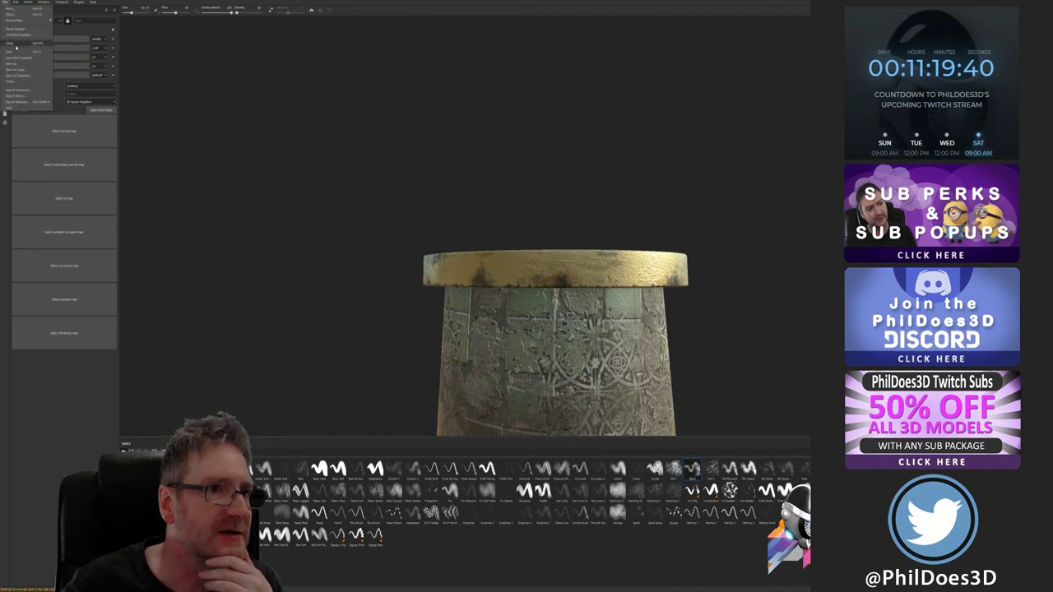
{"action": "left_click", "coordinate": [14, 57]}
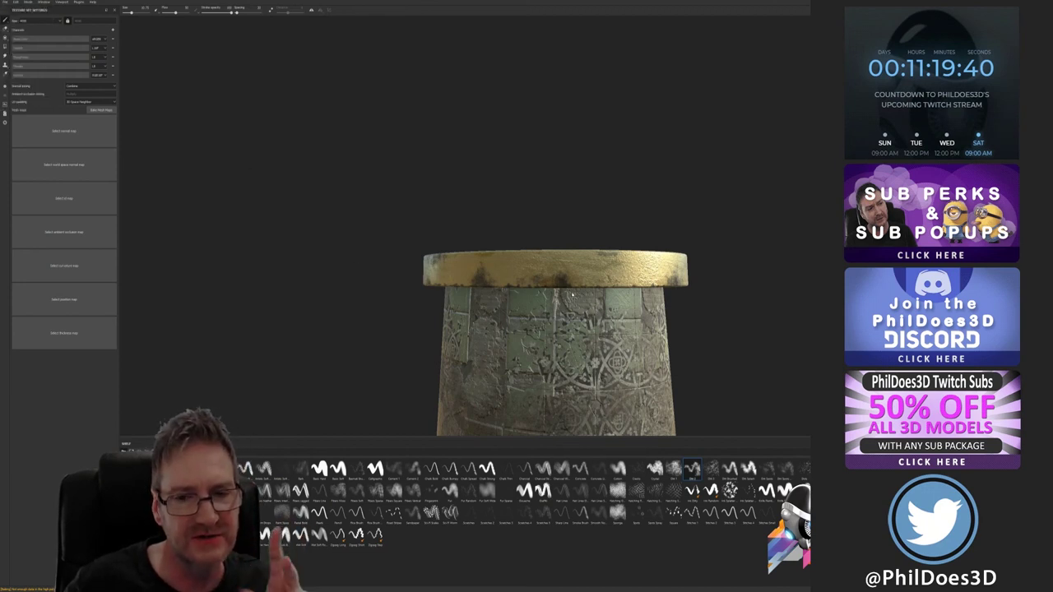
{"action": "mouse_move", "coordinate": [586, 284]}
{"action": "left_mouse_down"}
{"action": "mouse_move", "coordinate": [576, 305]}
{"action": "mouse_move", "coordinate": [619, 312]}
{"action": "left_mouse_up"}
{"action": "key", "text": "ctrl+z"}
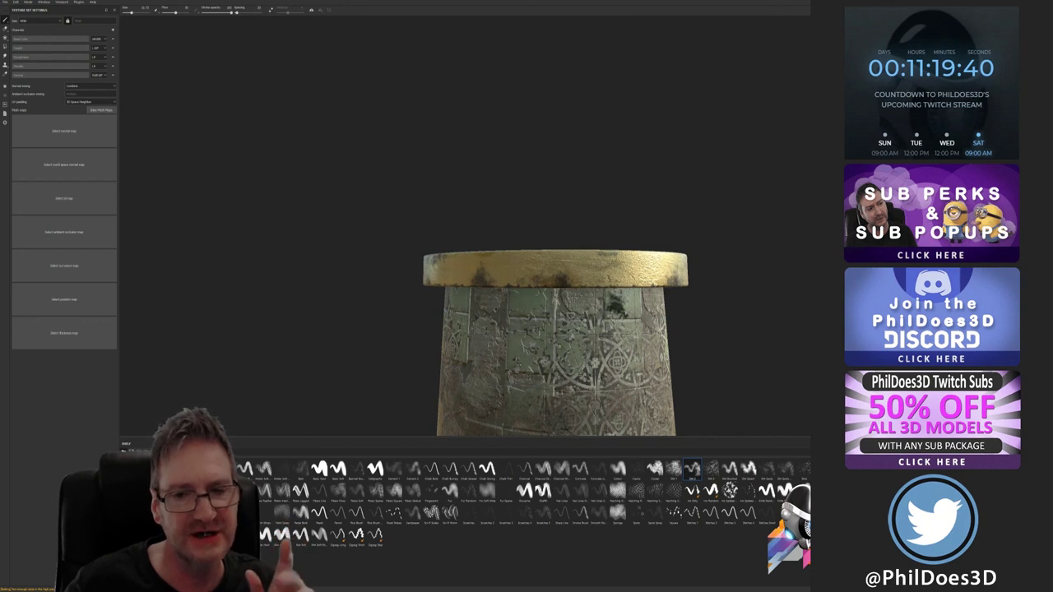
{"action": "left_click_drag", "start_coordinate": [622, 268], "coordinate": [615, 308]}
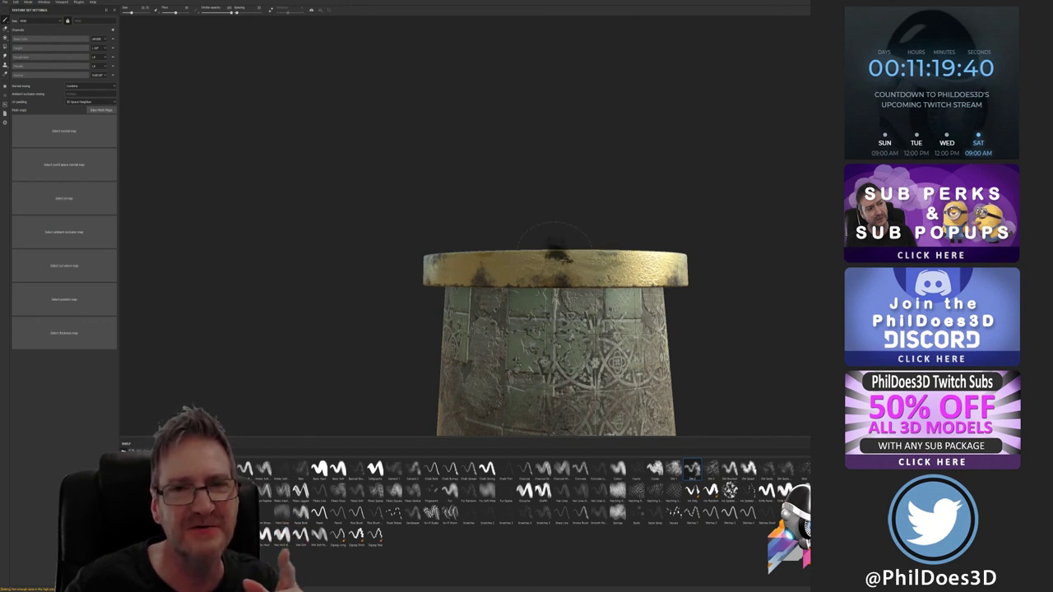